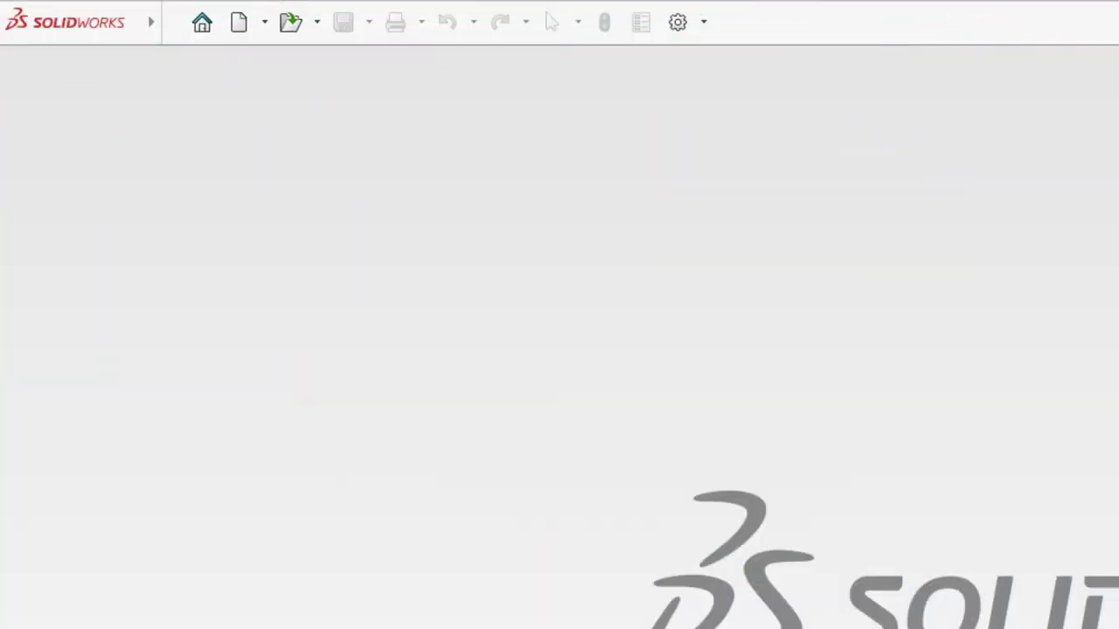
- Create a new, empty Part document from File > New
{"action": "left_click", "coordinate": [172, 26]}
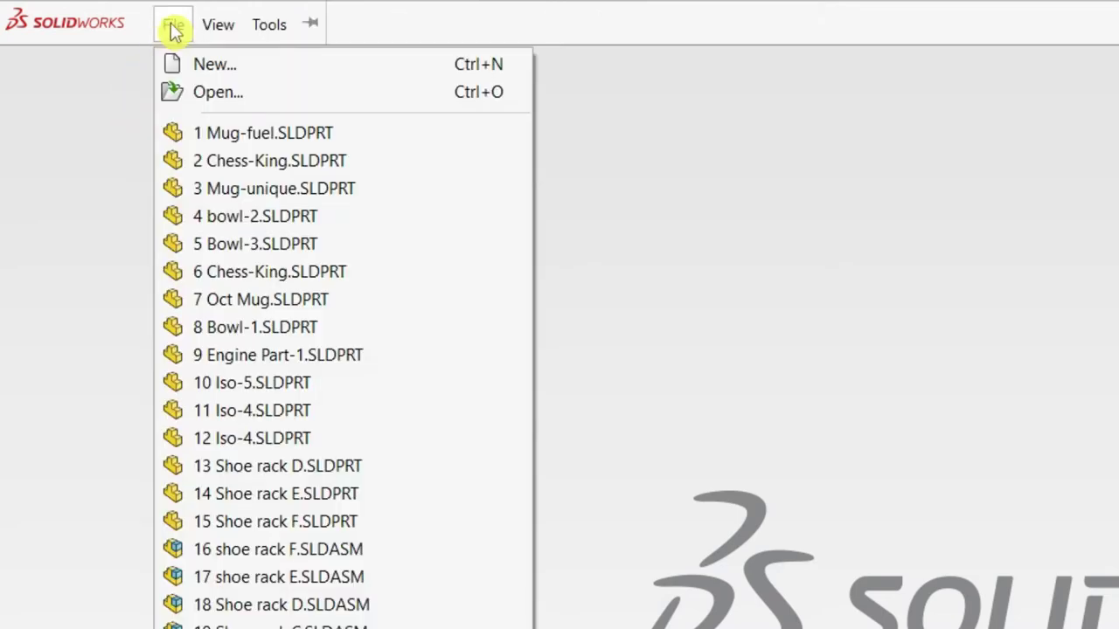
{"action": "left_click", "coordinate": [211, 63]}
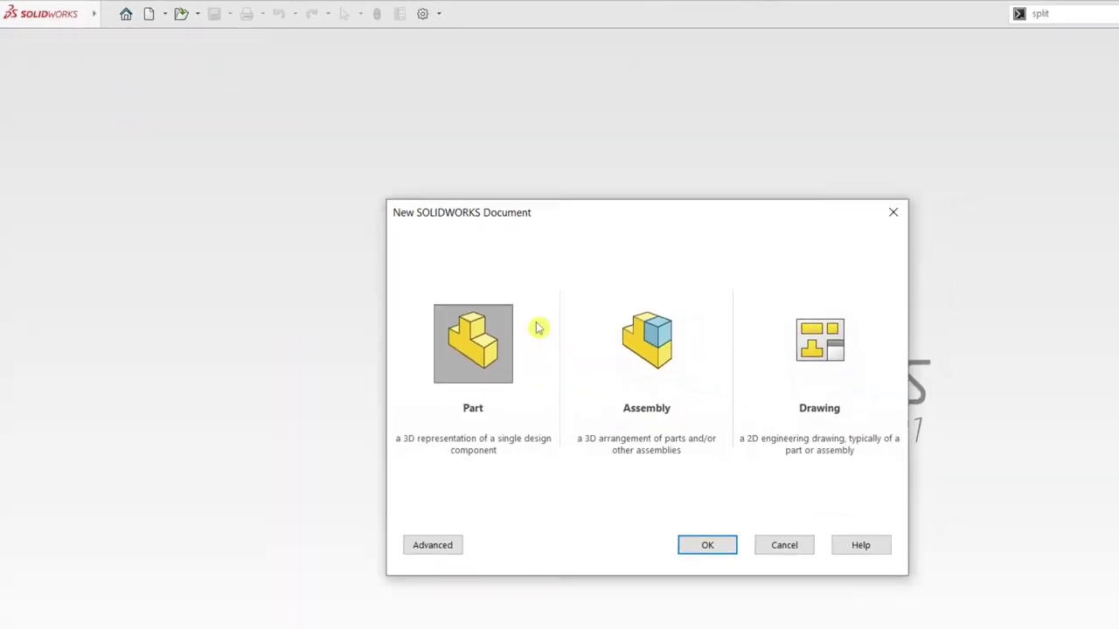
{"action": "left_click", "coordinate": [398, 271]}
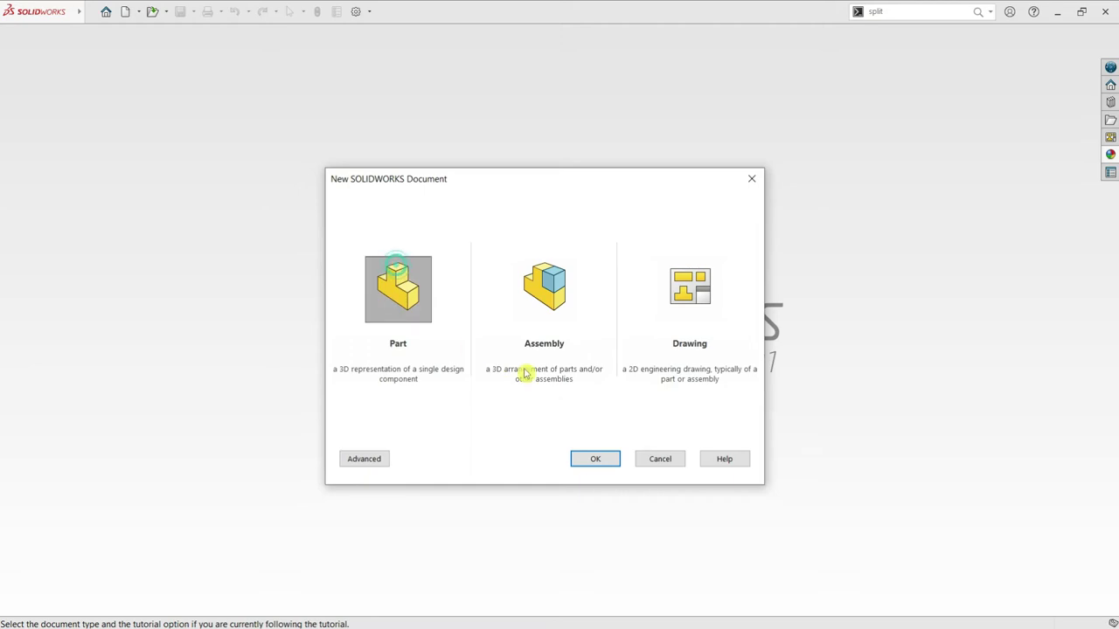
{"action": "left_click", "coordinate": [596, 459]}
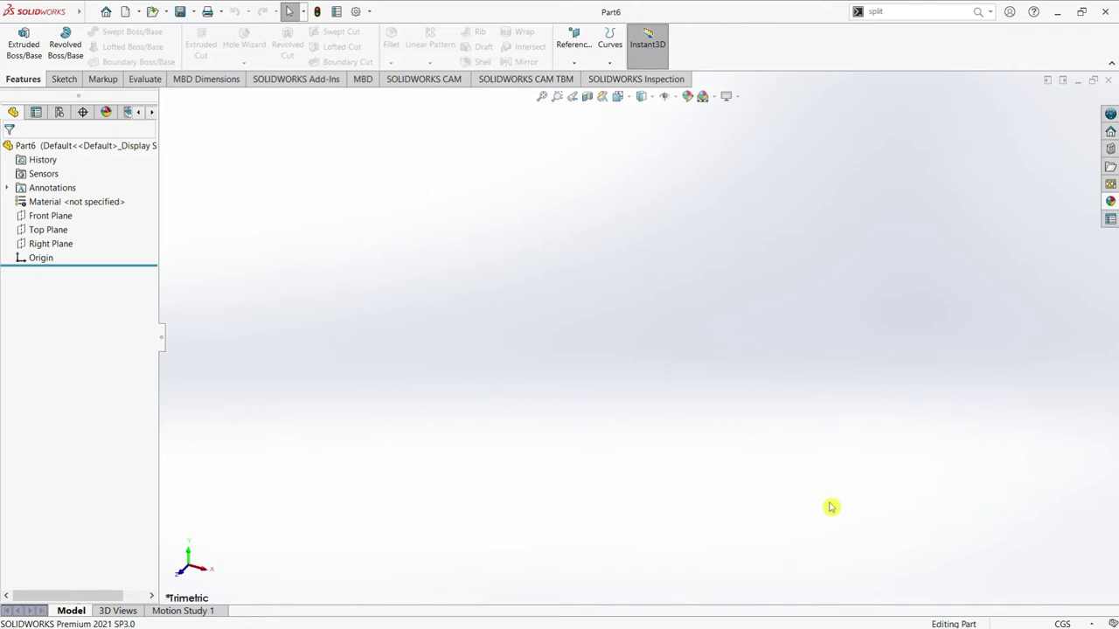
- Keep CGS units and start a Revolved Boss/Base profile sketch on the Front Plane
{"action": "left_click", "coordinate": [1062, 620]}
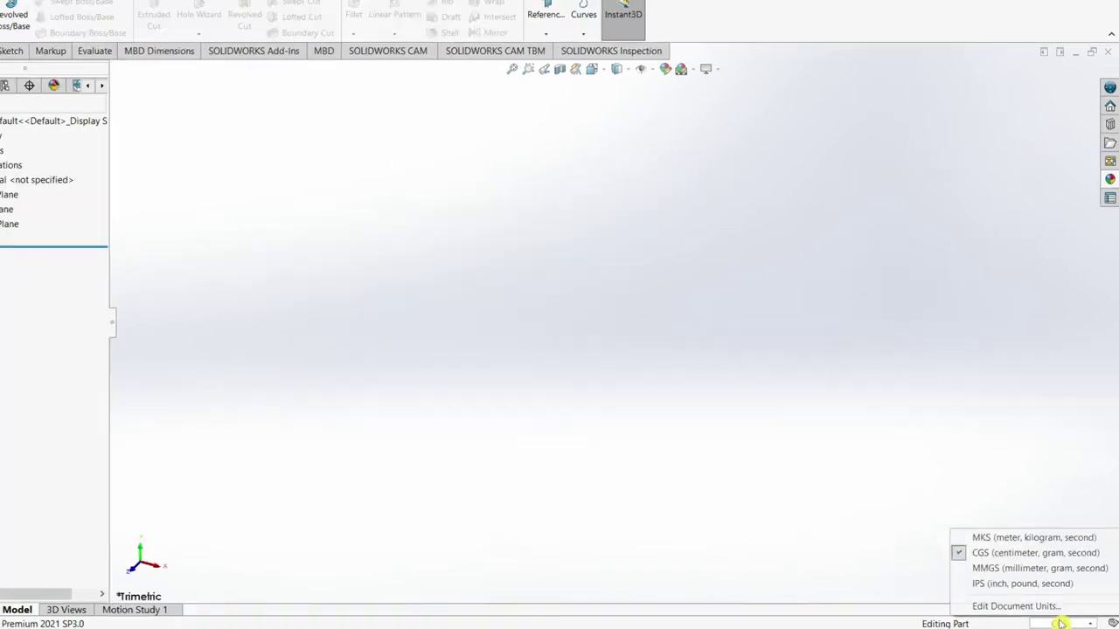
{"action": "left_click", "coordinate": [891, 494]}
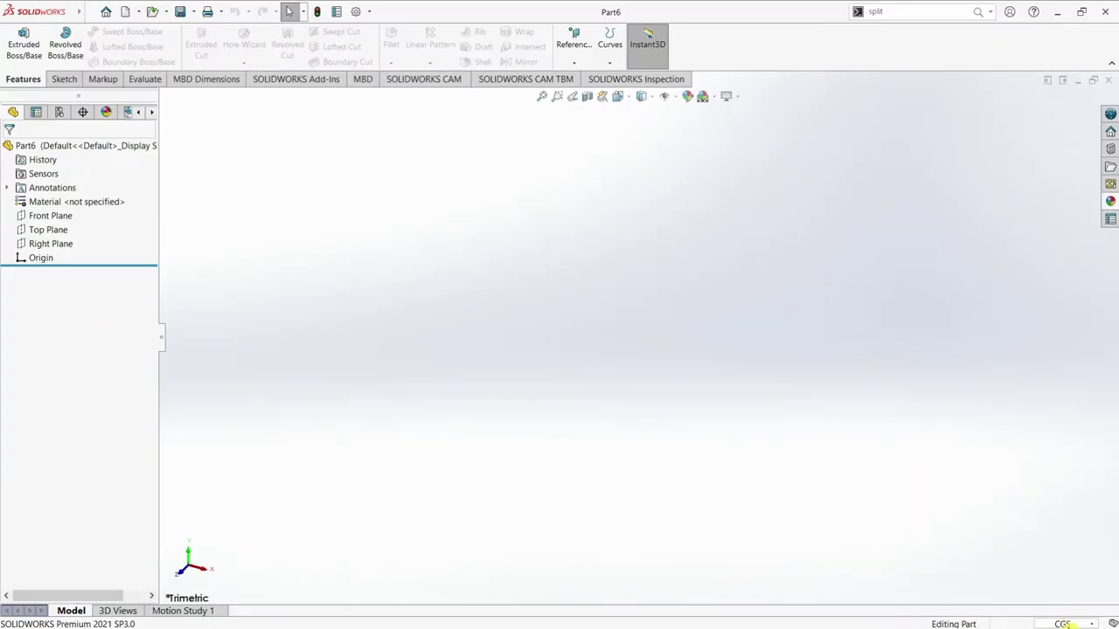
{"action": "left_click", "coordinate": [1066, 623]}
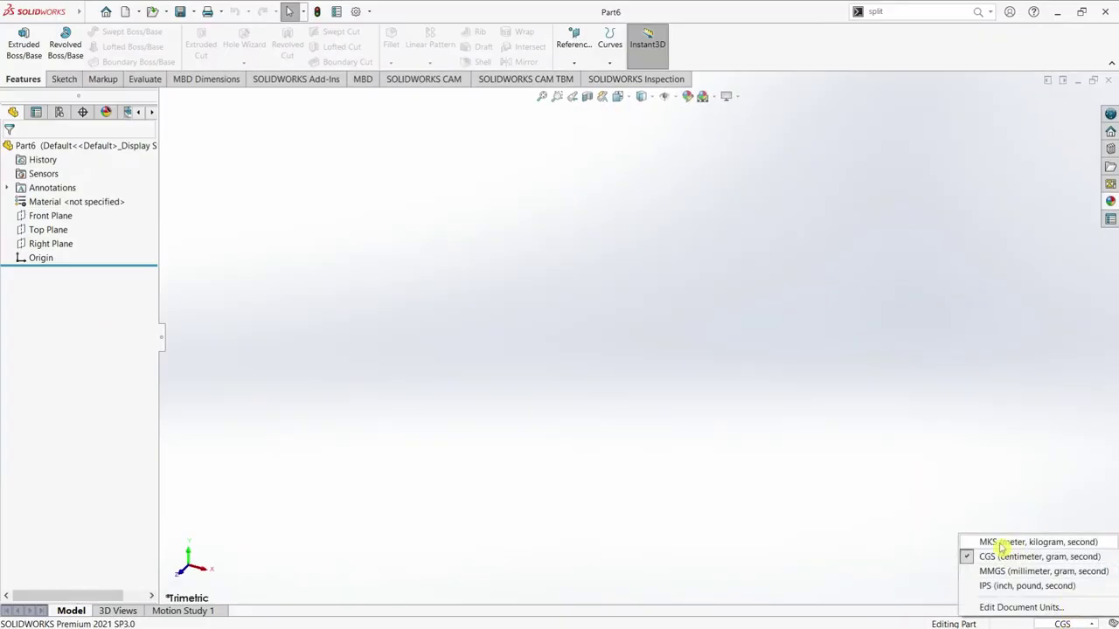
{"action": "left_click", "coordinate": [709, 487]}
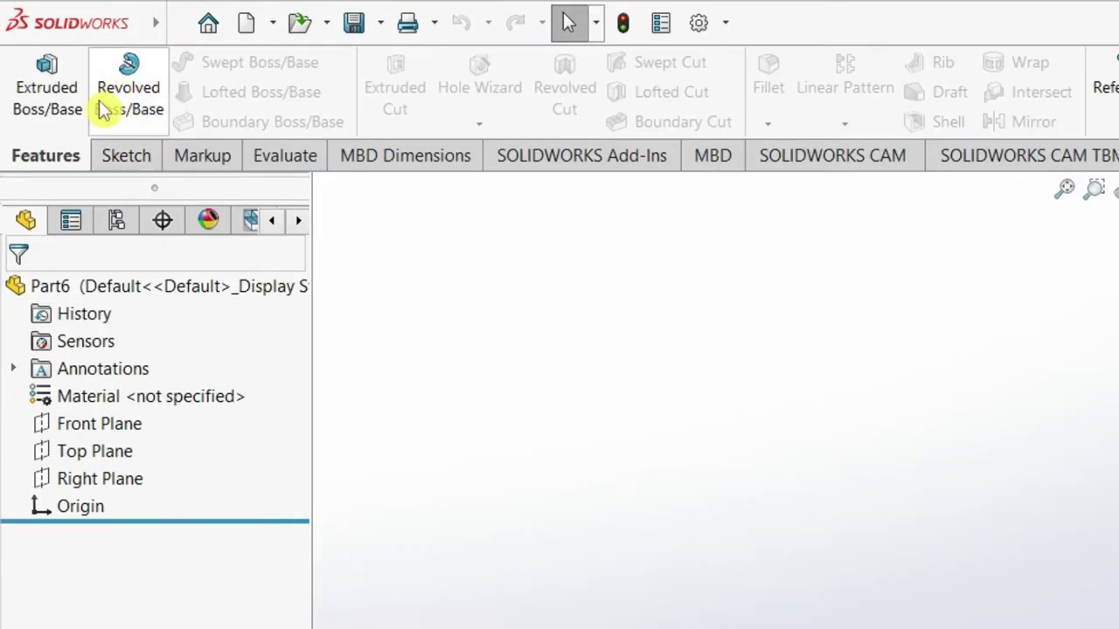
{"action": "left_click", "coordinate": [122, 97]}
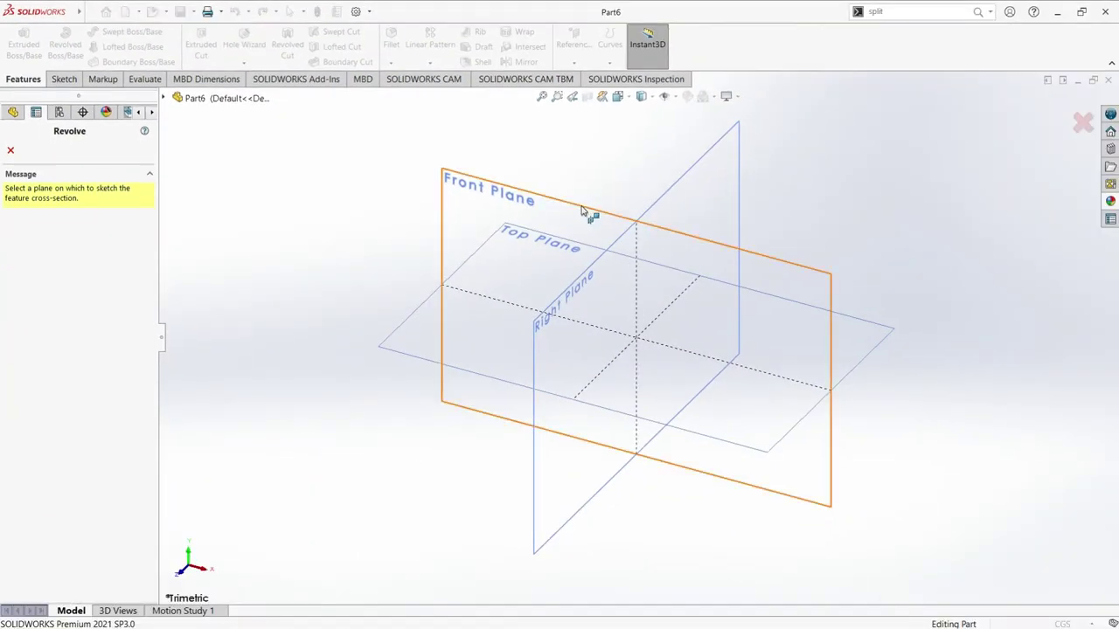
{"action": "left_click", "coordinate": [587, 209]}
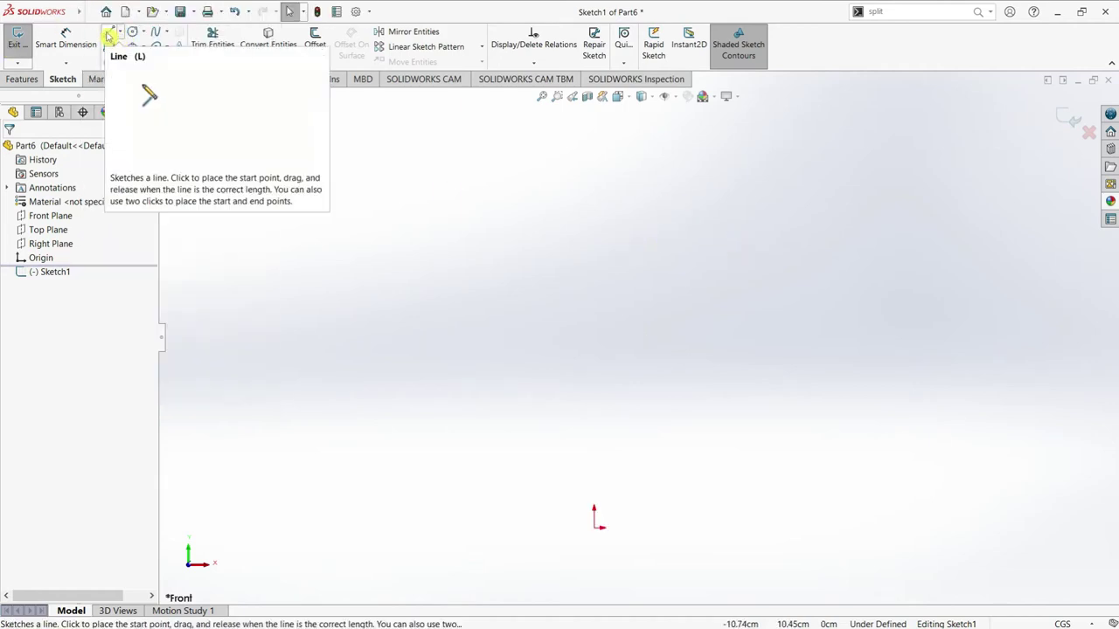
- Draw a vertical line up from the origin and dimension it to 4.92 cm
{"action": "left_click", "coordinate": [109, 35]}
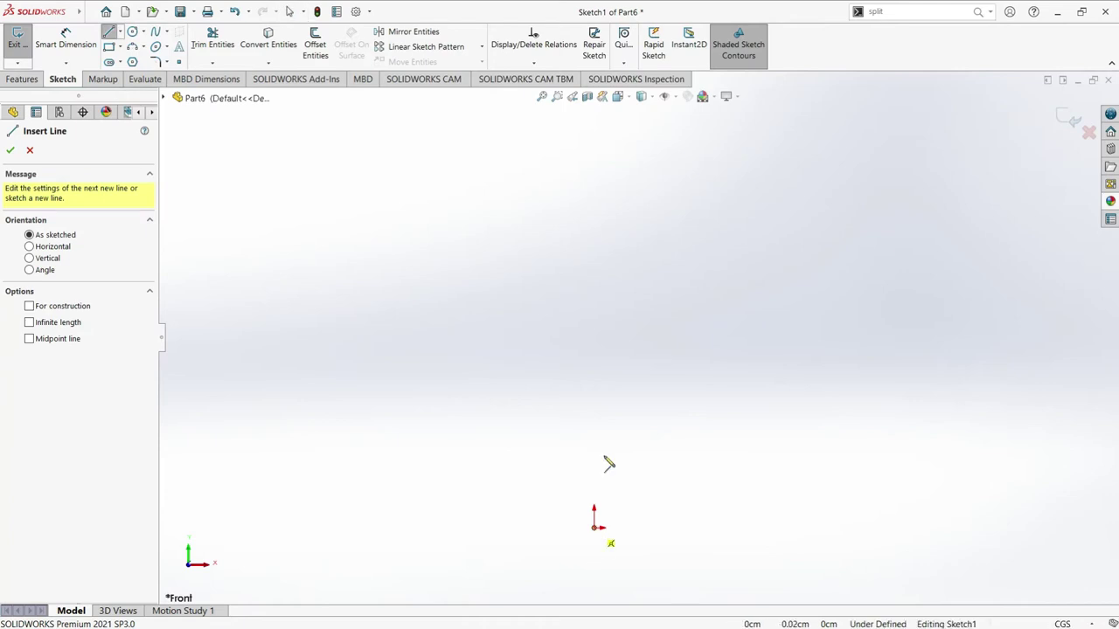
{"action": "left_click", "coordinate": [594, 527]}
{"action": "left_click", "coordinate": [594, 171]}
{"action": "left_click", "coordinate": [66, 39]}
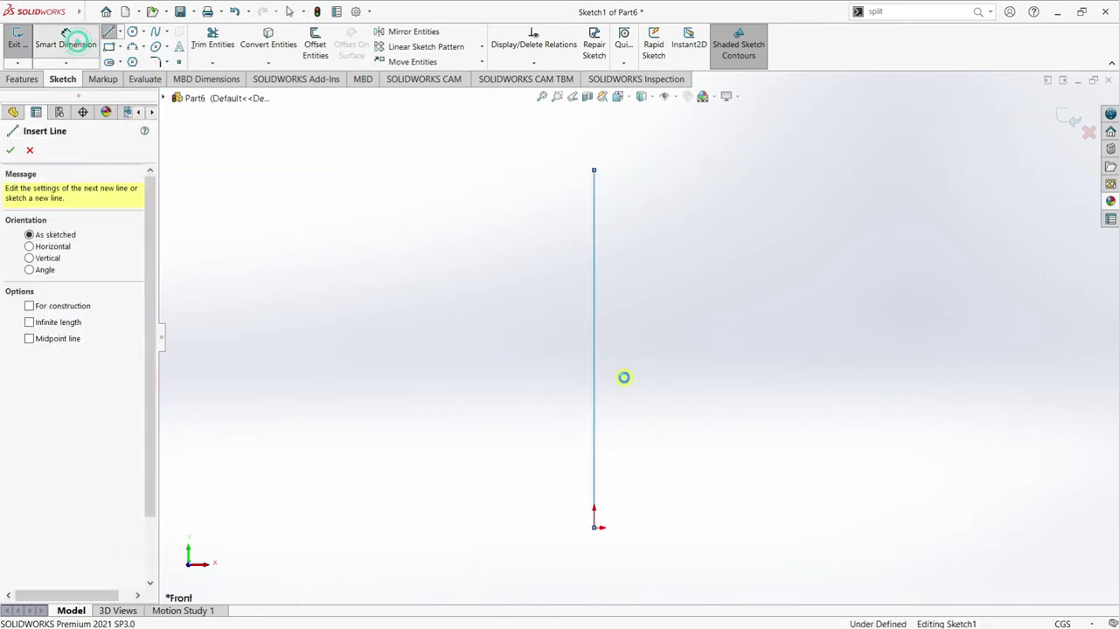
{"action": "left_click", "coordinate": [596, 380]}
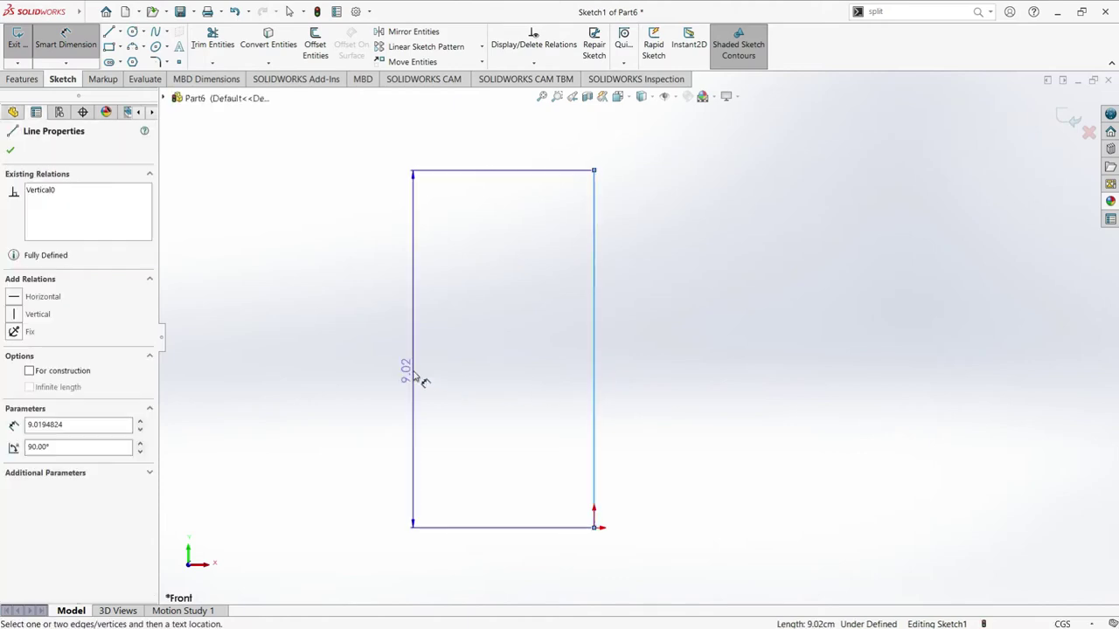
{"action": "left_click", "coordinate": [417, 378]}
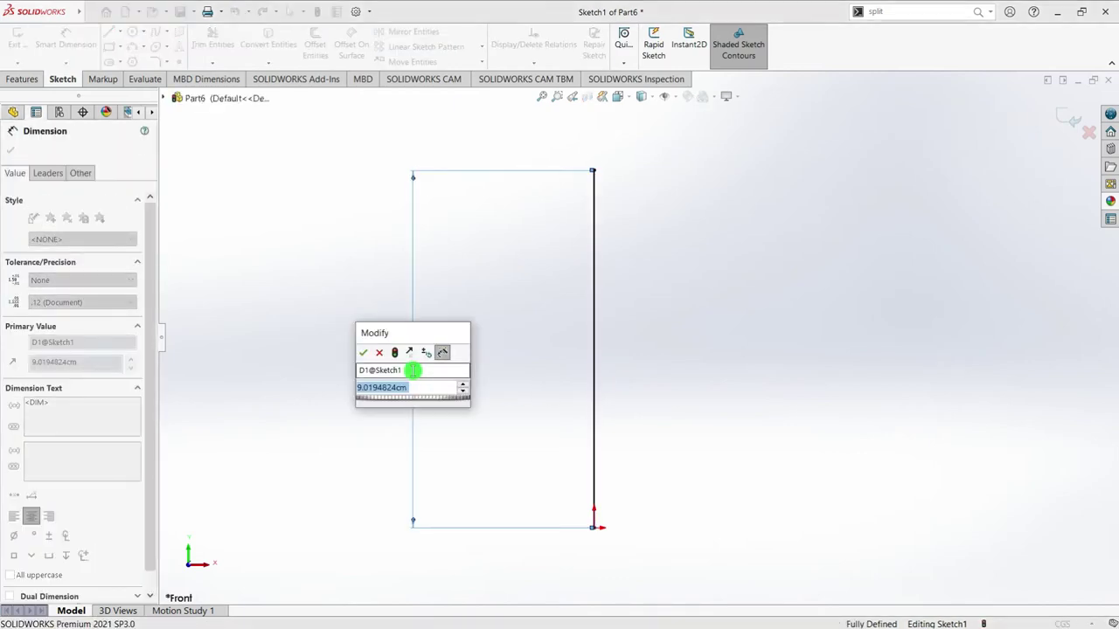
{"action": "type", "text": "4.92"}
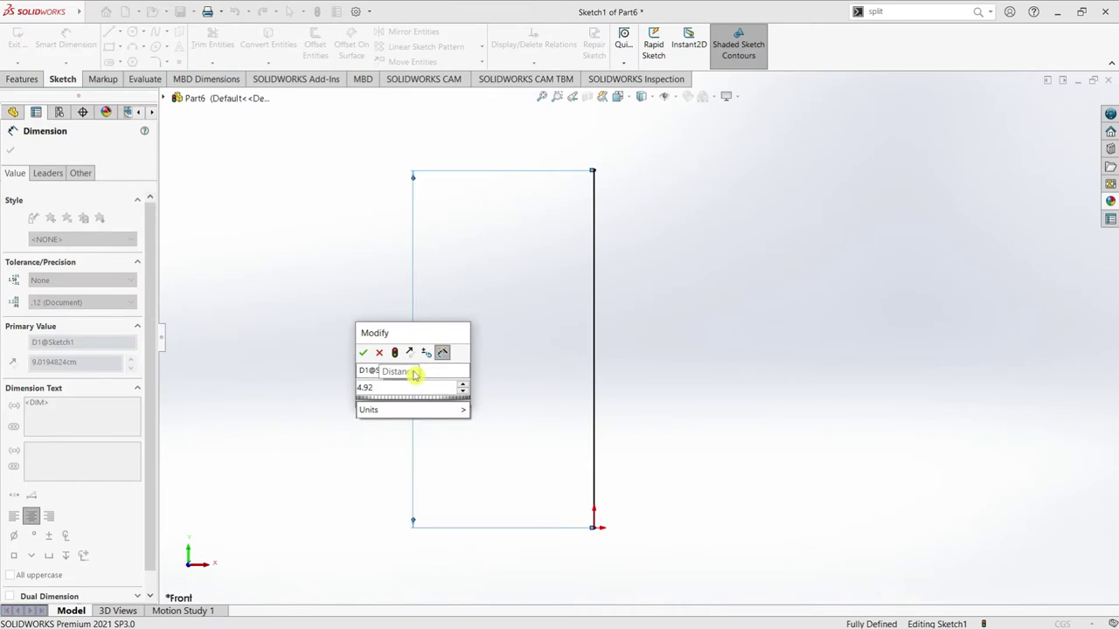
{"action": "key", "text": "Return"}
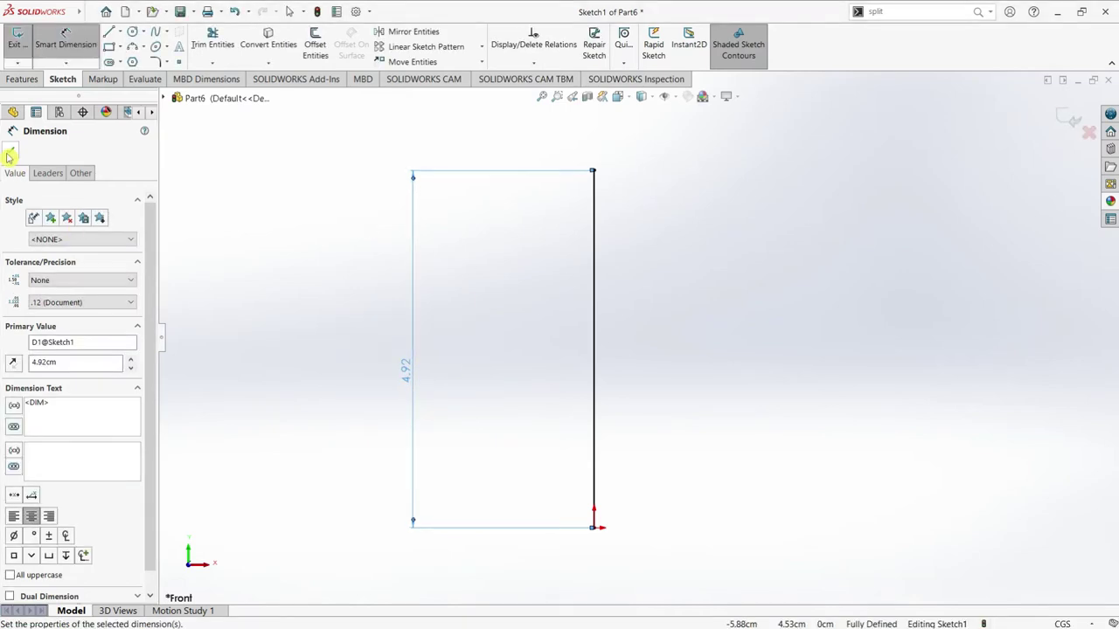
{"action": "left_click", "coordinate": [9, 154]}
{"action": "scroll", "coordinate": [680, 371], "scroll_direction": "down", "scroll_amount": 2}
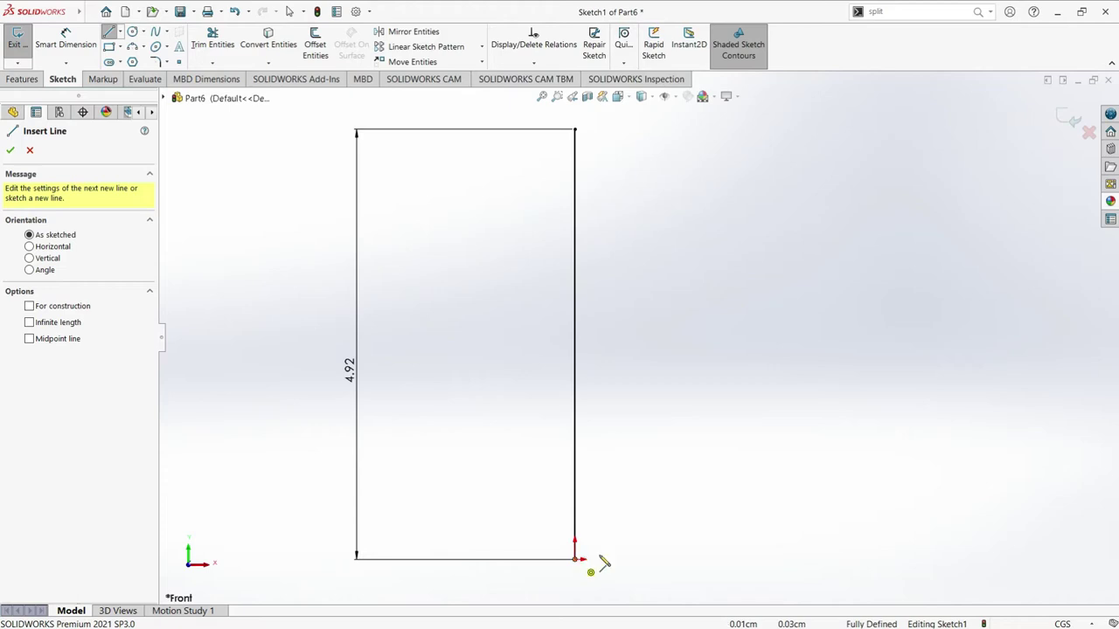
- Draw a horizontal base line right from the origin and dimension it to 0.8 cm
{"action": "left_click", "coordinate": [601, 558]}
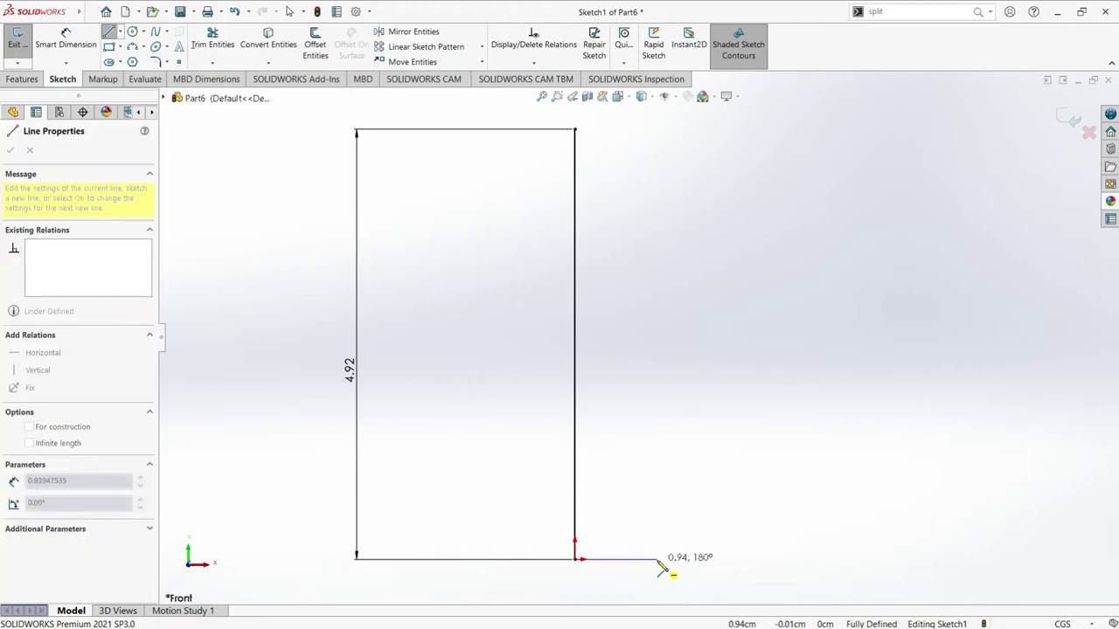
{"action": "left_click", "coordinate": [659, 568]}
{"action": "key", "text": "Escape"}
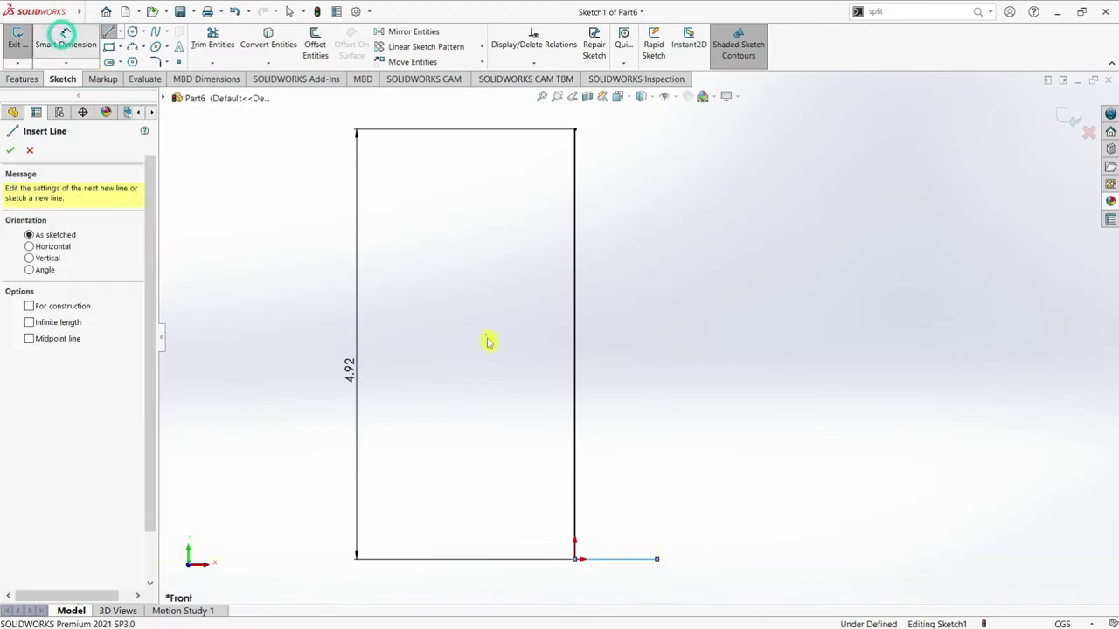
{"action": "key", "text": "Escape"}
{"action": "scroll", "coordinate": [609, 531], "scroll_direction": "down", "scroll_amount": 3}
{"action": "scroll", "coordinate": [589, 532], "scroll_direction": "down", "scroll_amount": 1}
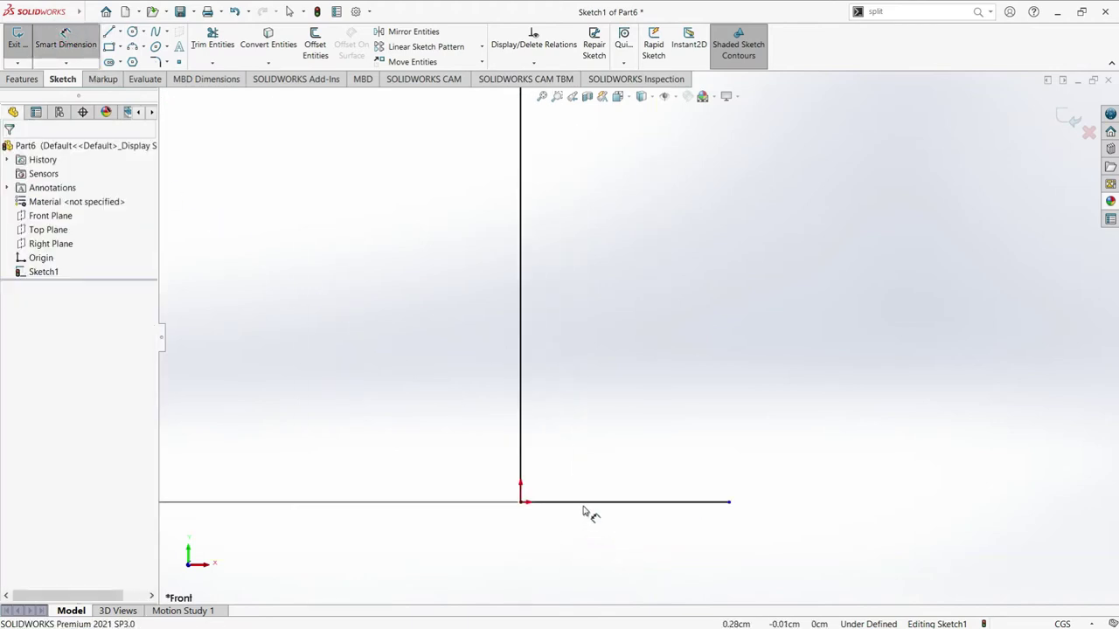
{"action": "left_click", "coordinate": [584, 523]}
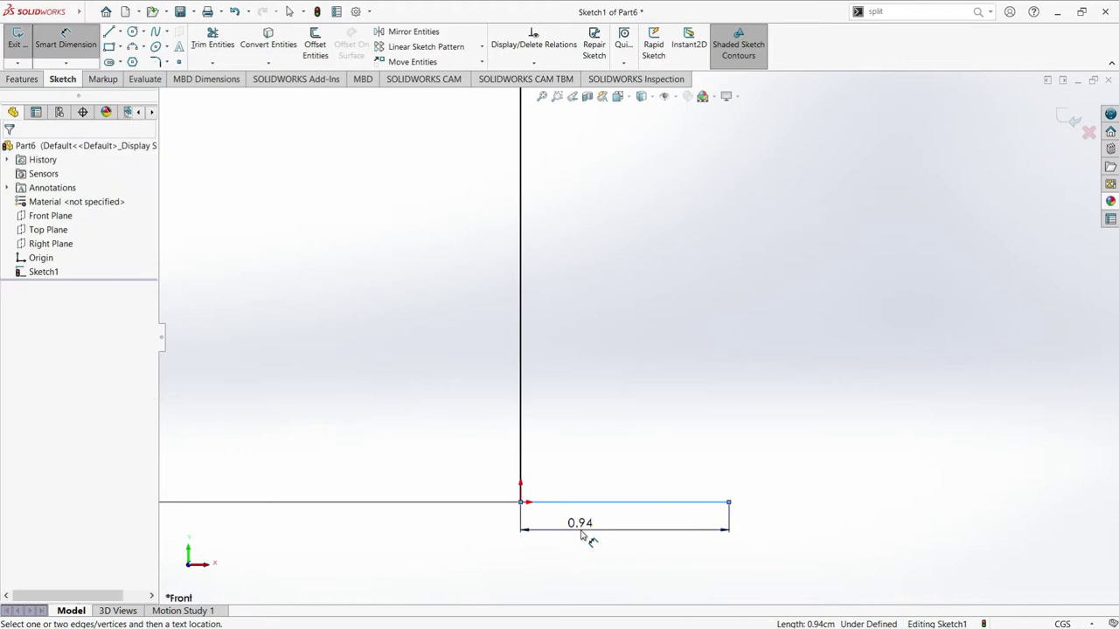
{"action": "left_click", "coordinate": [581, 535]}
{"action": "type", "text": "0.8"}
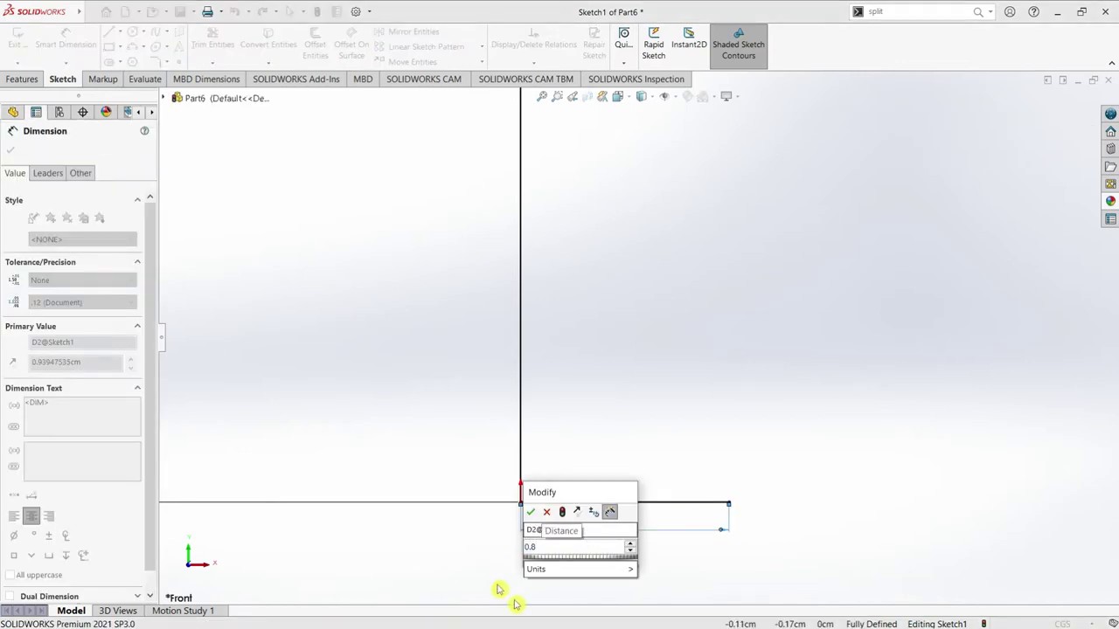
{"action": "left_click", "coordinate": [530, 513]}
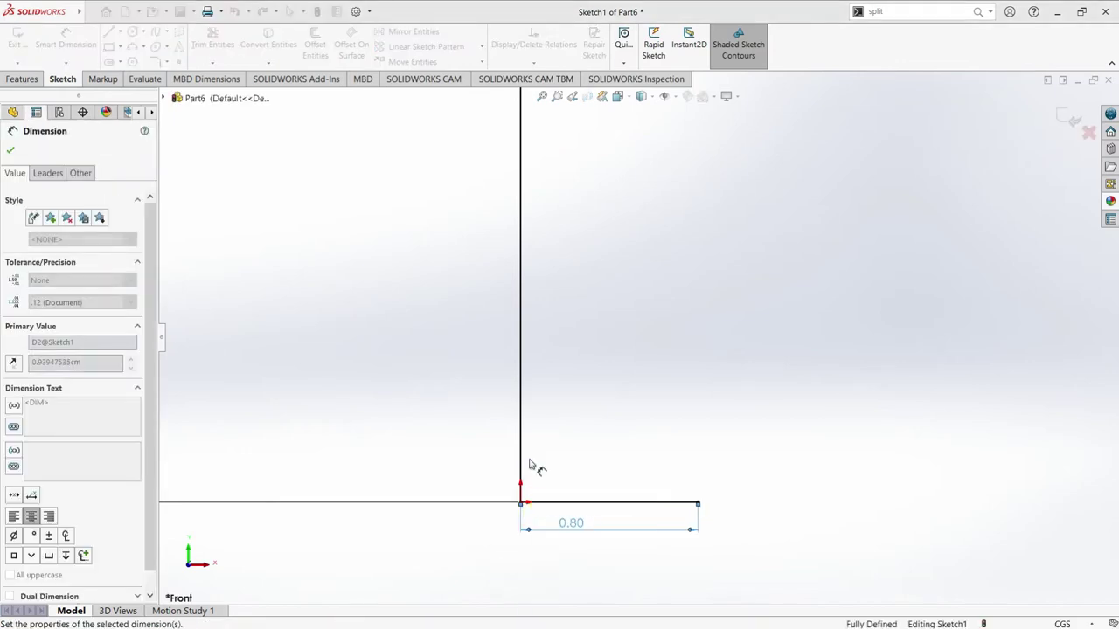
{"action": "left_click", "coordinate": [10, 150]}
{"action": "left_click", "coordinate": [179, 63]}
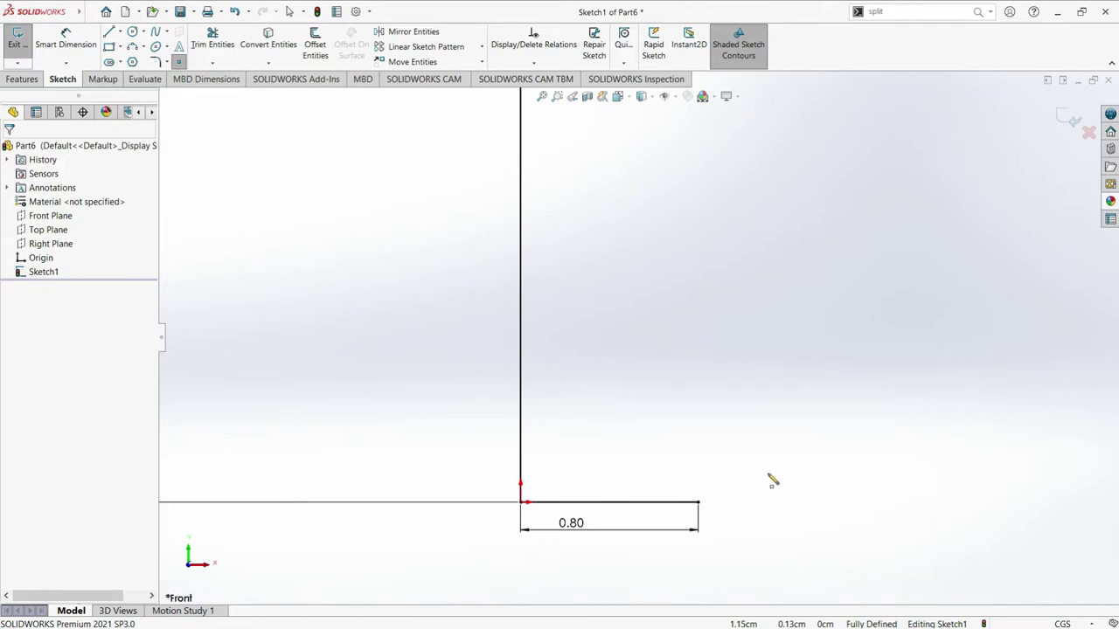
- Place a sketch point right of the profile, dimensioned 0.10 cm above the bottom line
{"action": "left_click", "coordinate": [738, 482]}
{"action": "left_click", "coordinate": [56, 37]}
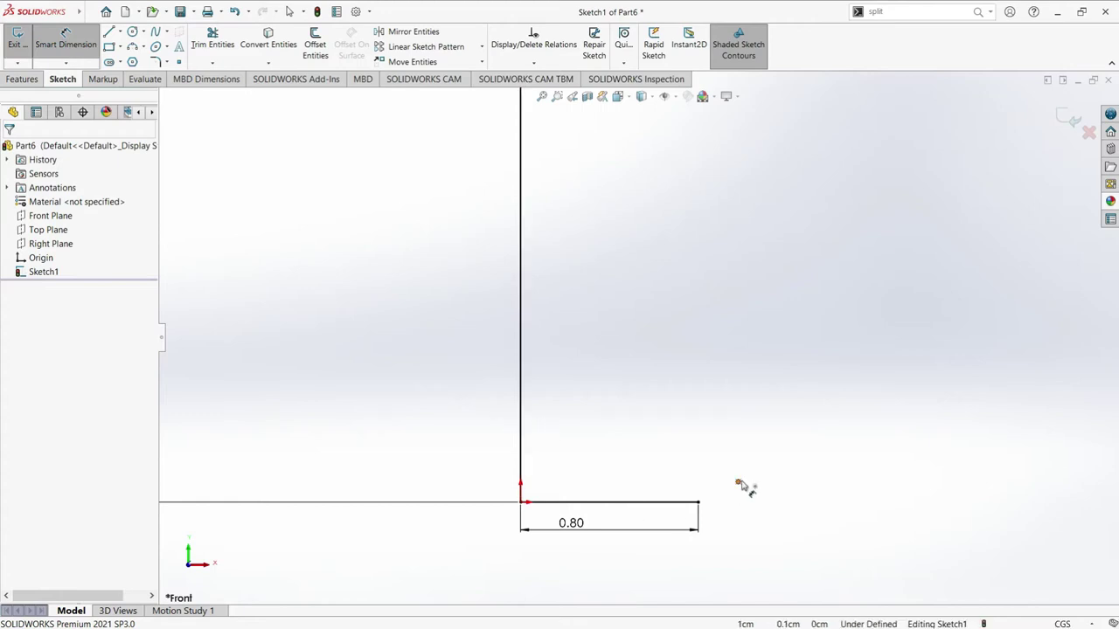
{"action": "left_click", "coordinate": [739, 482]}
{"action": "left_click", "coordinate": [626, 505]}
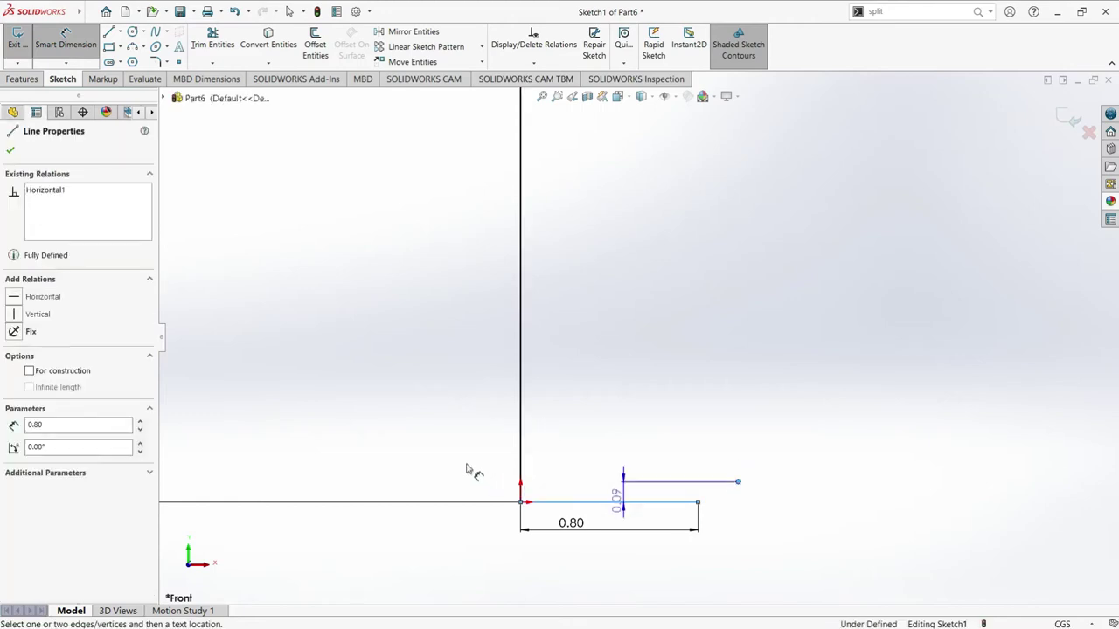
{"action": "left_click", "coordinate": [439, 435]}
{"action": "left_click", "coordinate": [441, 439]}
{"action": "type", "text": "0.1"}
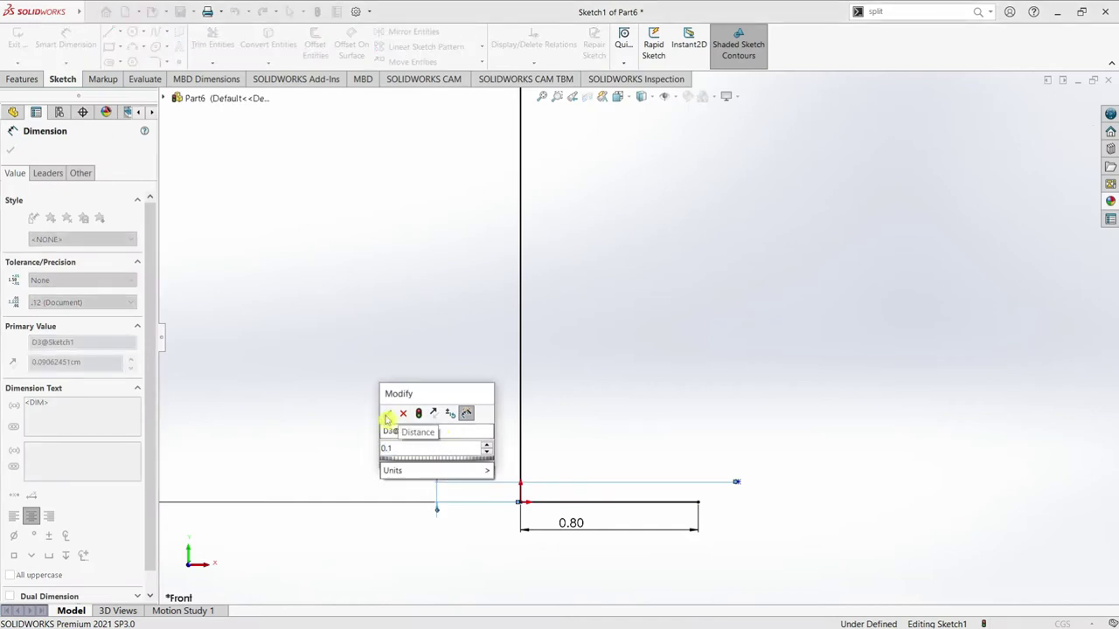
{"action": "left_click", "coordinate": [388, 415]}
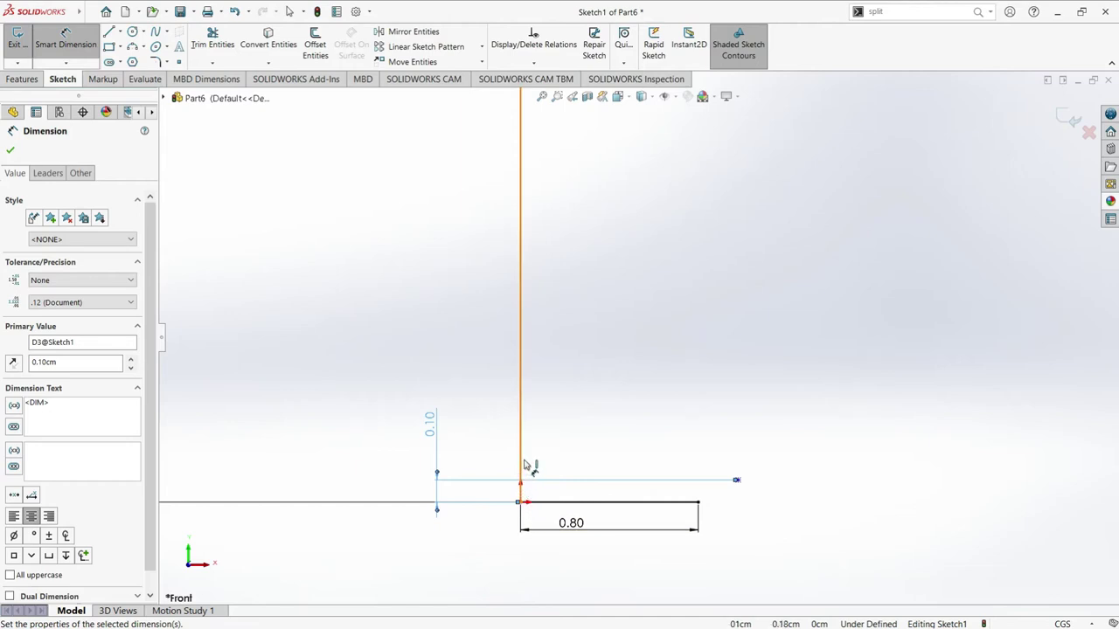
- Dimension the point 1.24 cm horizontally from the vertical line
{"action": "left_click", "coordinate": [522, 430]}
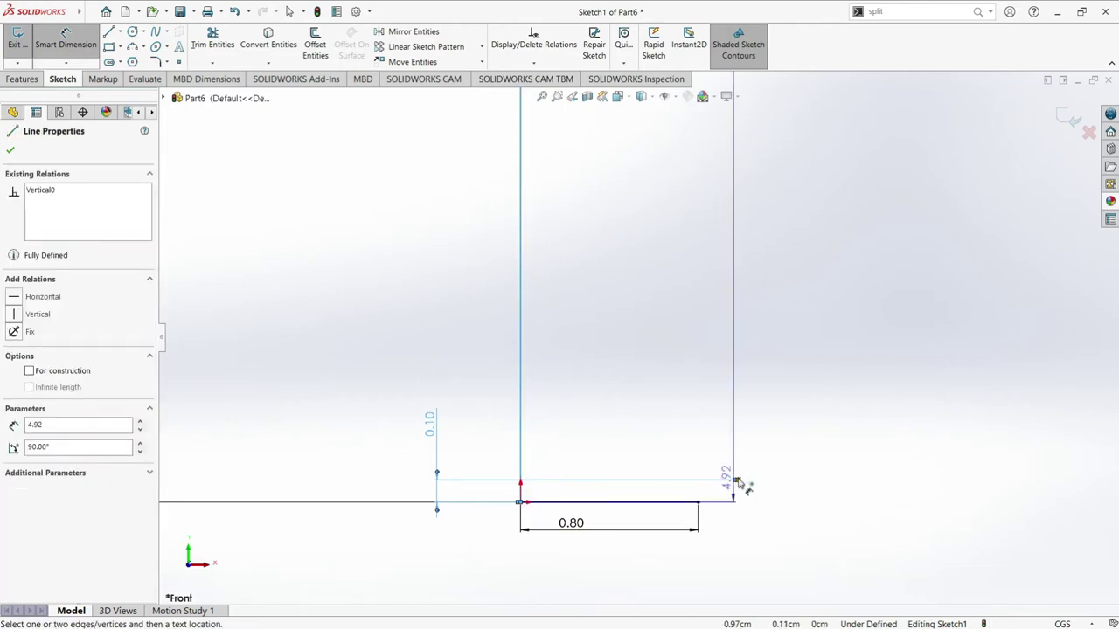
{"action": "left_click", "coordinate": [737, 480]}
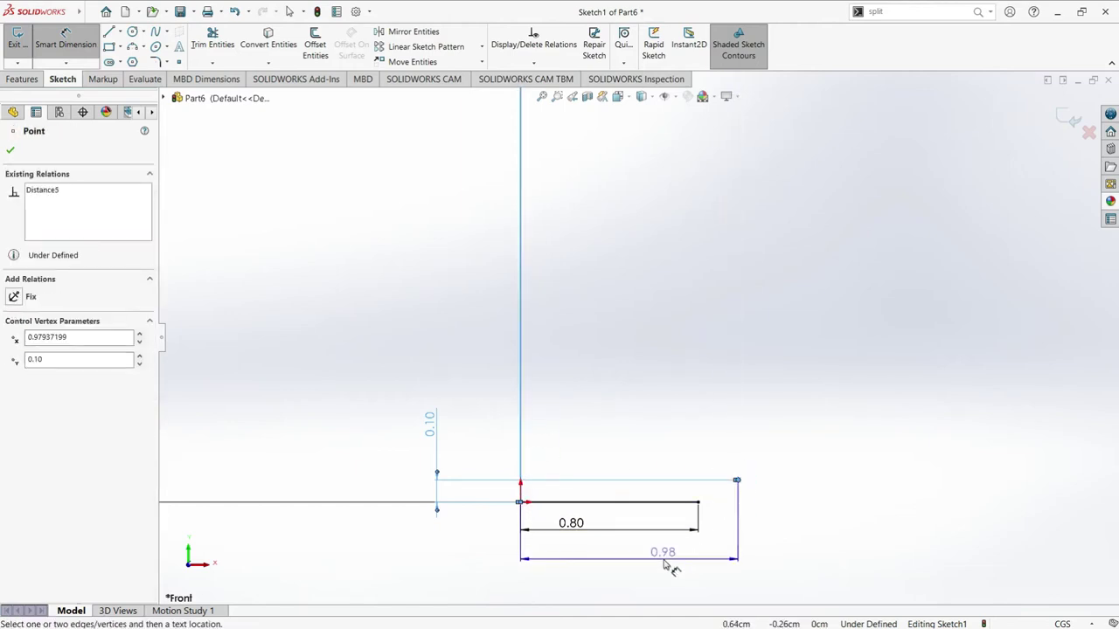
{"action": "left_click", "coordinate": [664, 566]}
{"action": "left_click", "coordinate": [662, 561]}
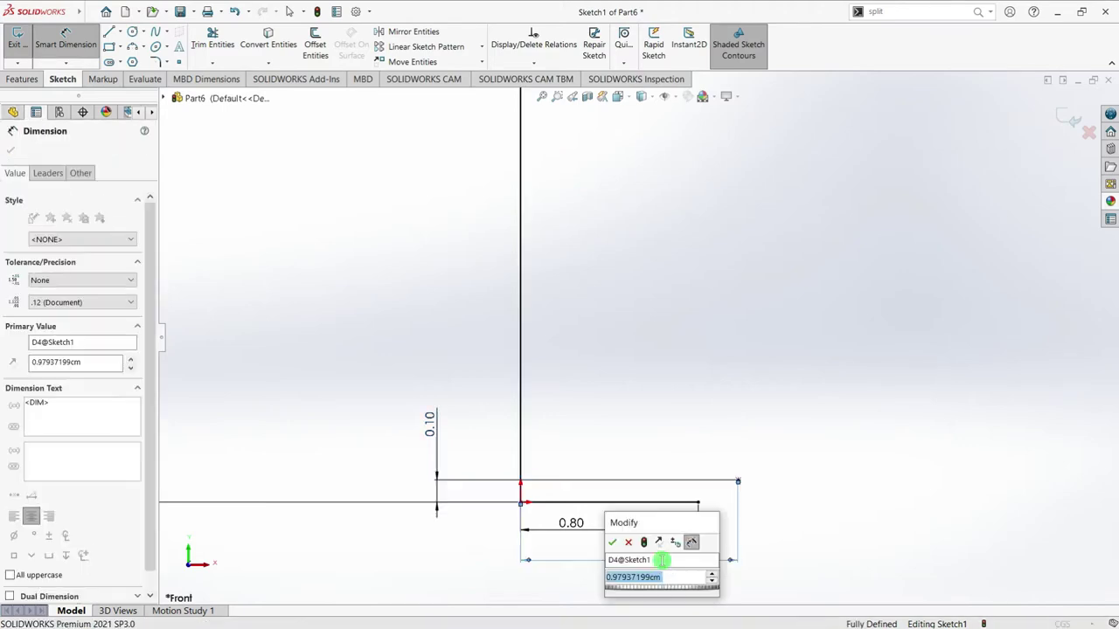
{"action": "type", "text": "1.24"}
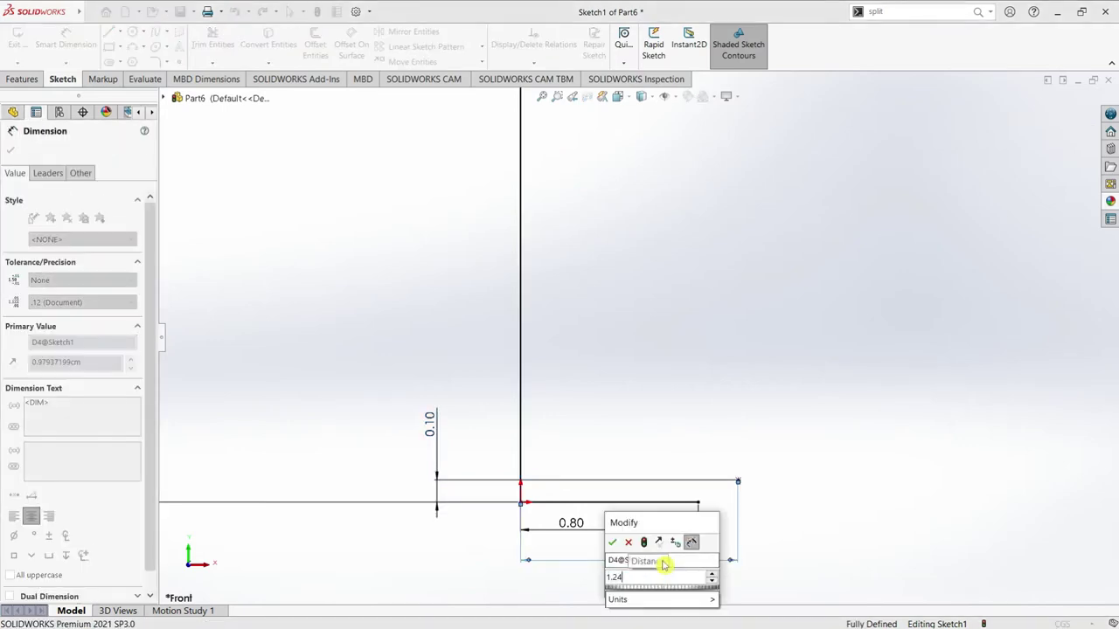
{"action": "left_click", "coordinate": [612, 547]}
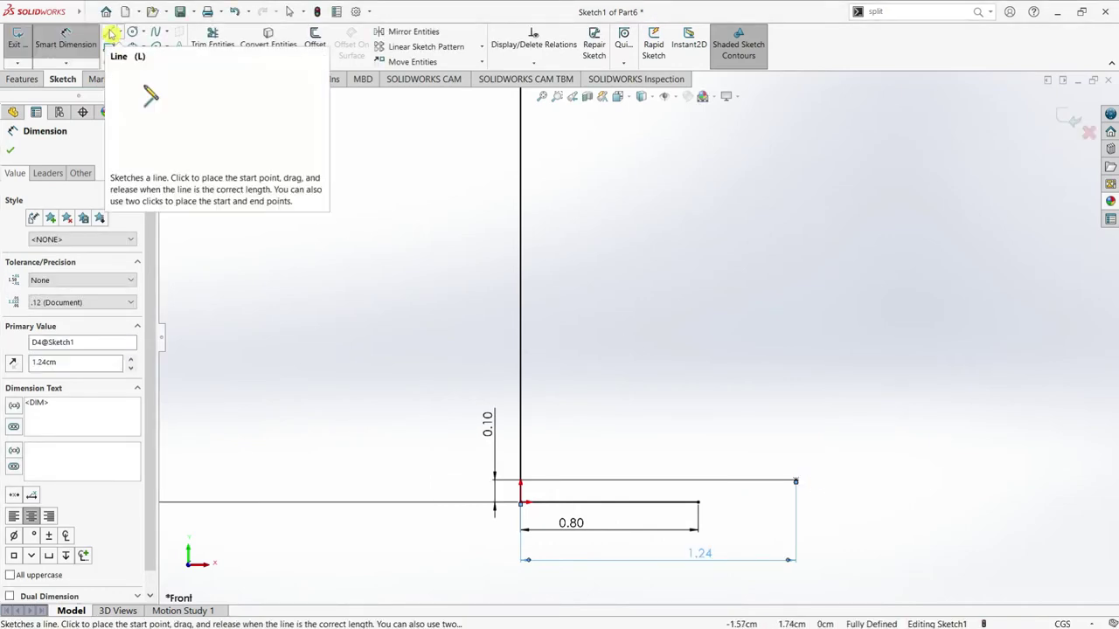
- Draw a vertical line up from the step's right end and give it a 0.4 length
{"action": "key", "text": "l"}
{"action": "left_click", "coordinate": [795, 480]}
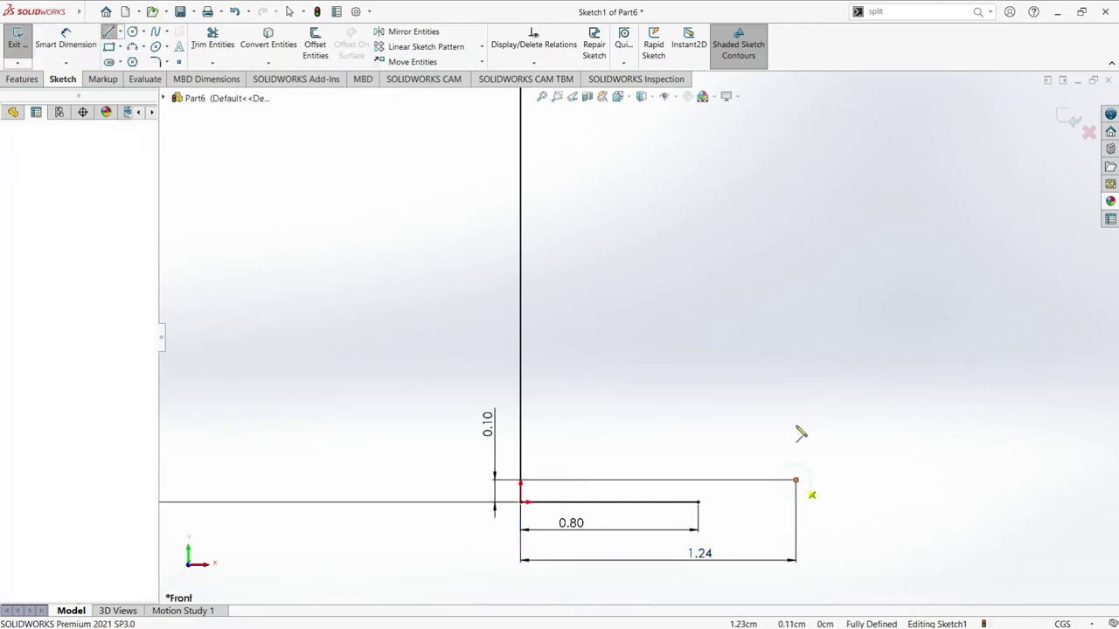
{"action": "left_click", "coordinate": [795, 419]}
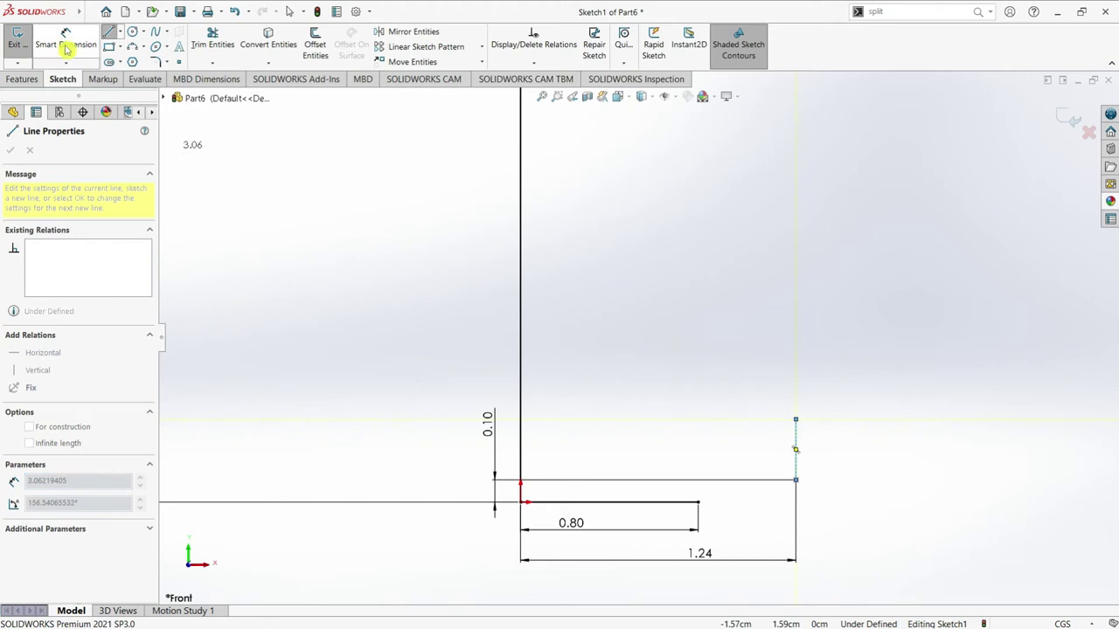
{"action": "key", "text": "d"}
{"action": "left_click", "coordinate": [795, 466]}
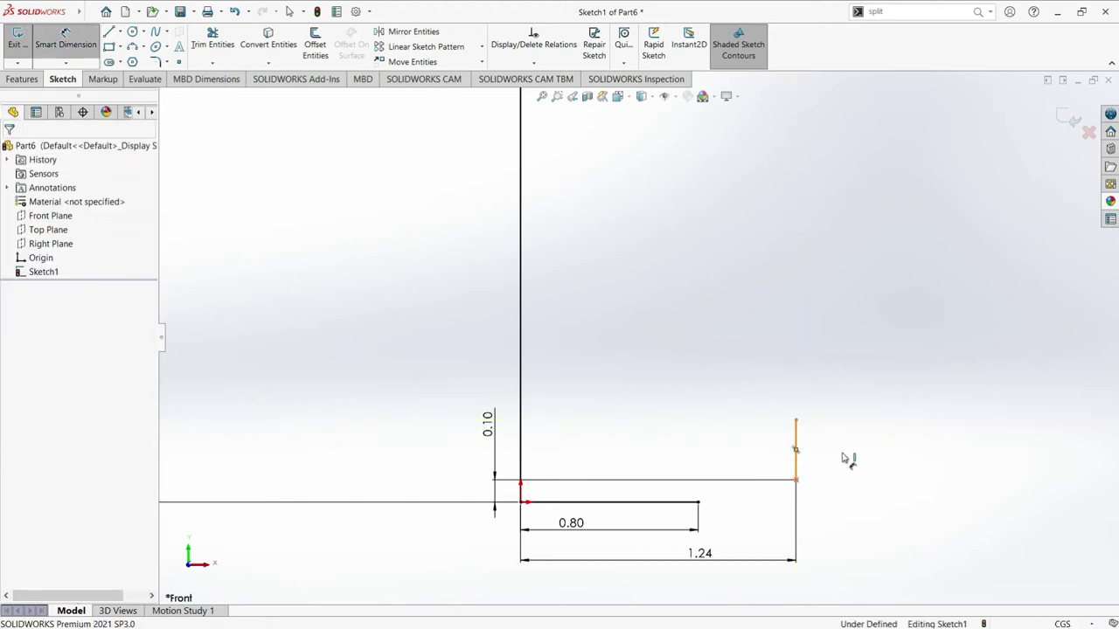
{"action": "left_click", "coordinate": [839, 452]}
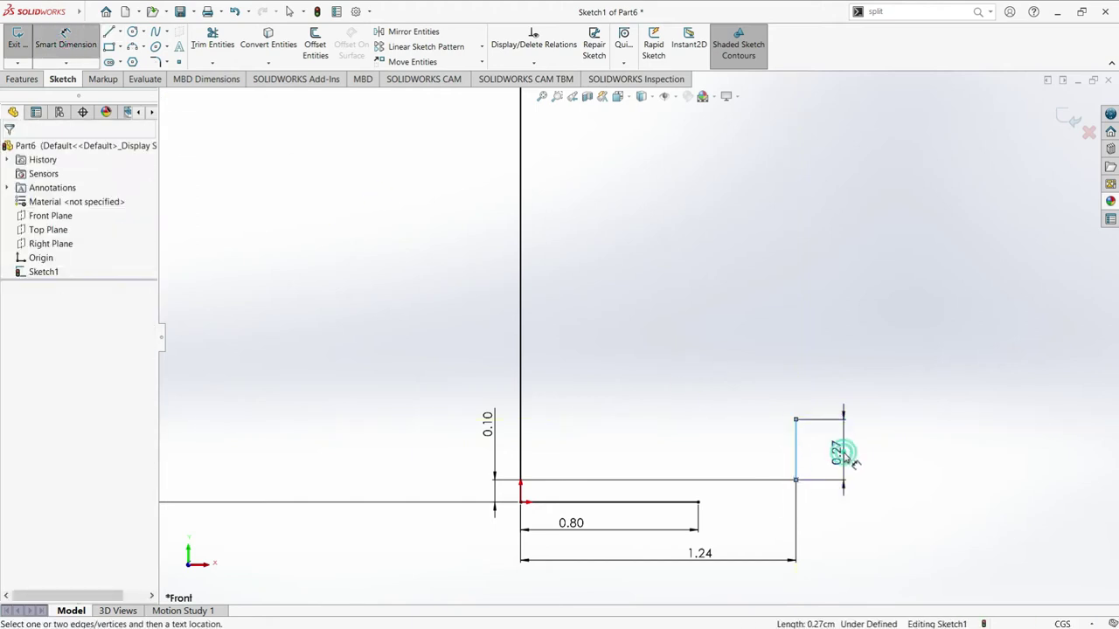
{"action": "type", "text": "0.4"}
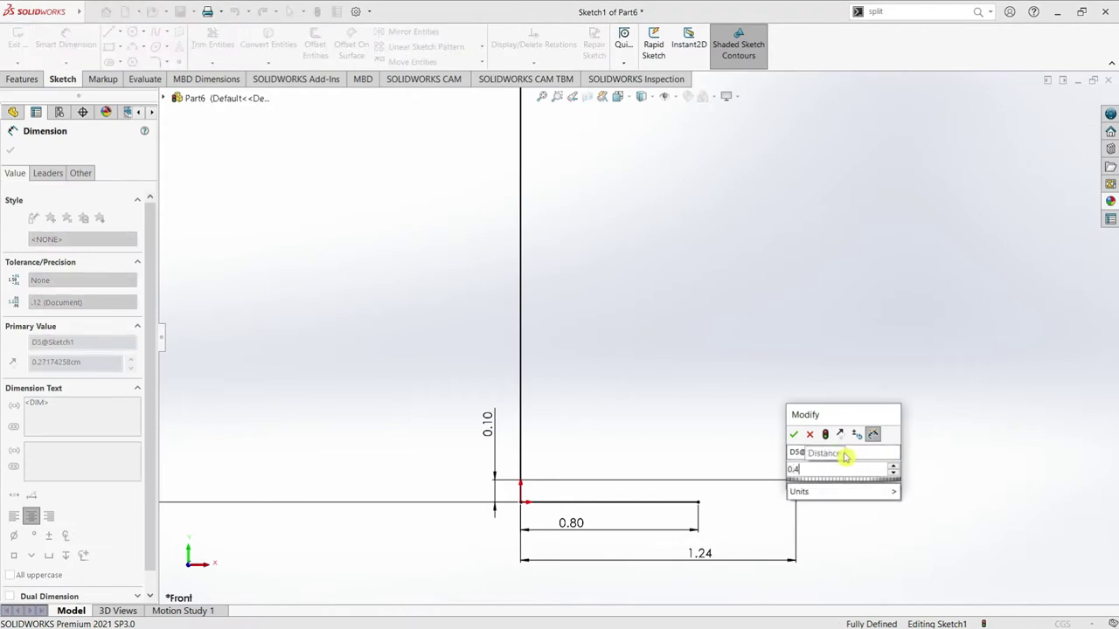
{"action": "key", "text": "Return"}
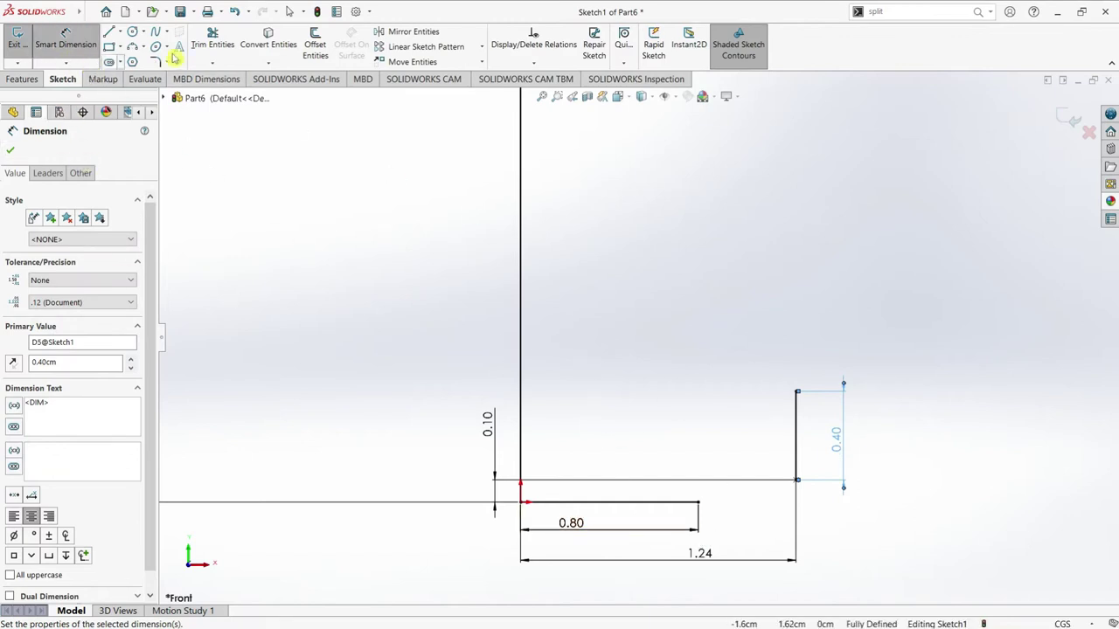
- Replace that dimension with a 0.40 cm height from the bottom line to the line's top
{"action": "left_click", "coordinate": [233, 12]}
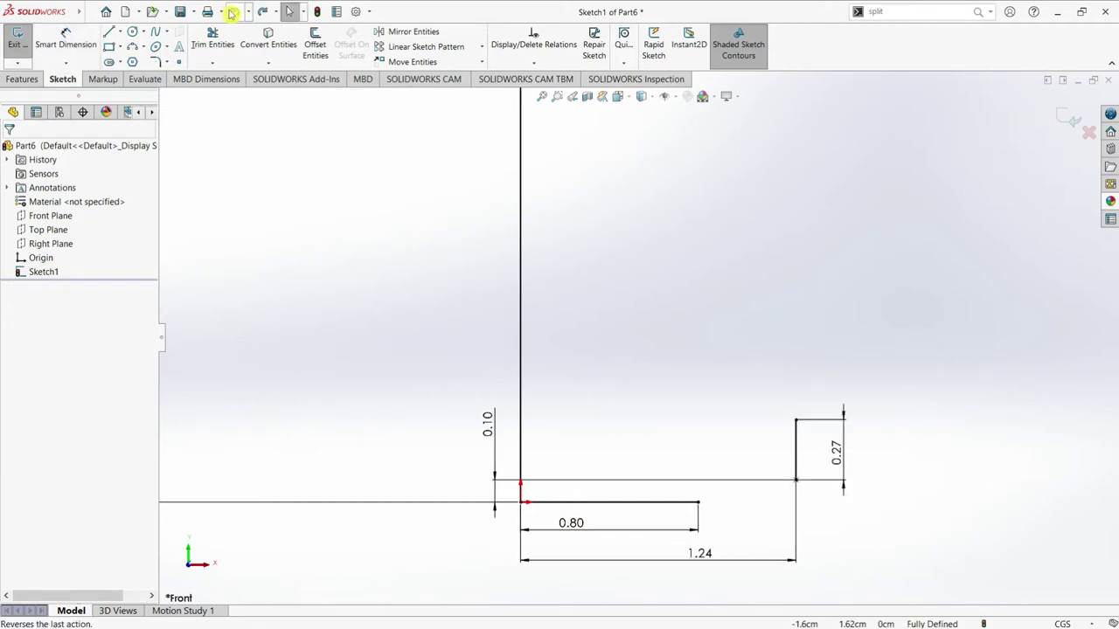
{"action": "key", "text": "ctrl+z"}
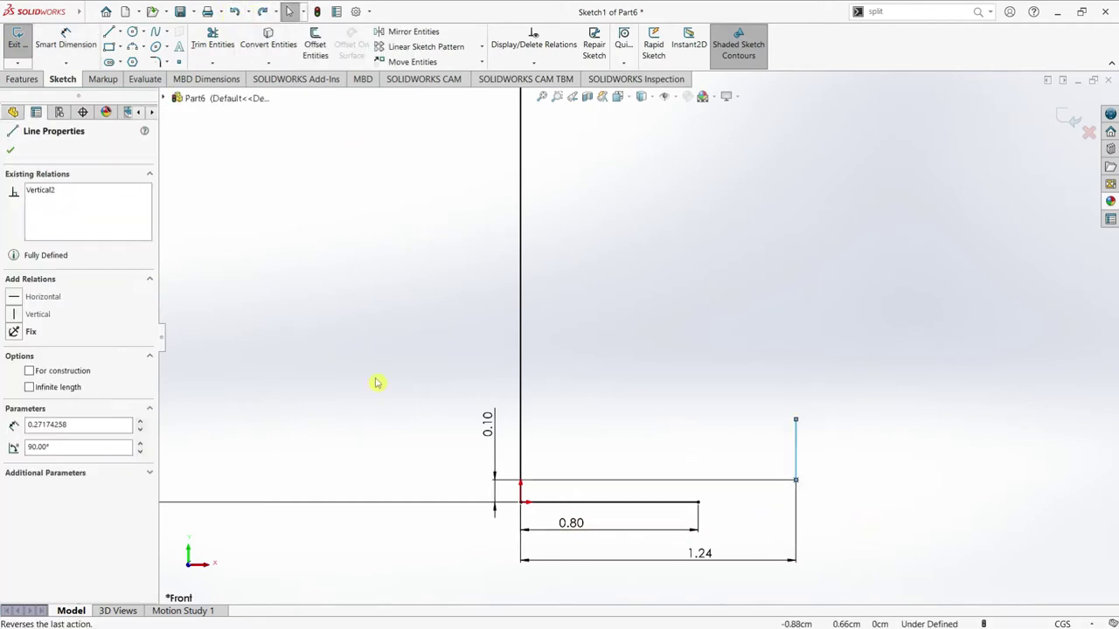
{"action": "left_click", "coordinate": [66, 39]}
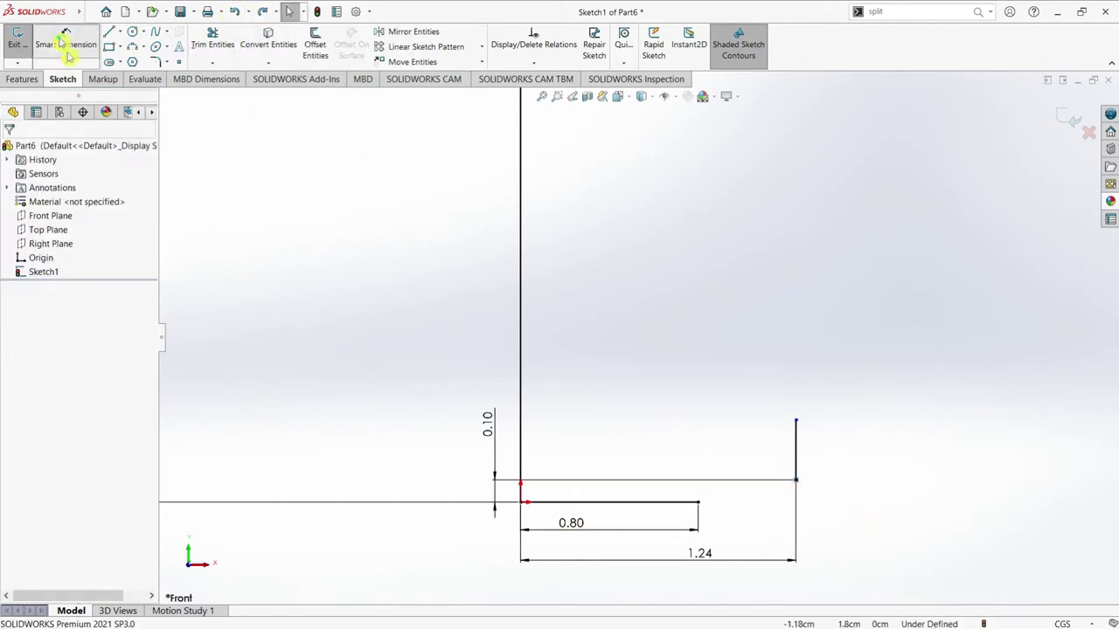
{"action": "left_click", "coordinate": [537, 504]}
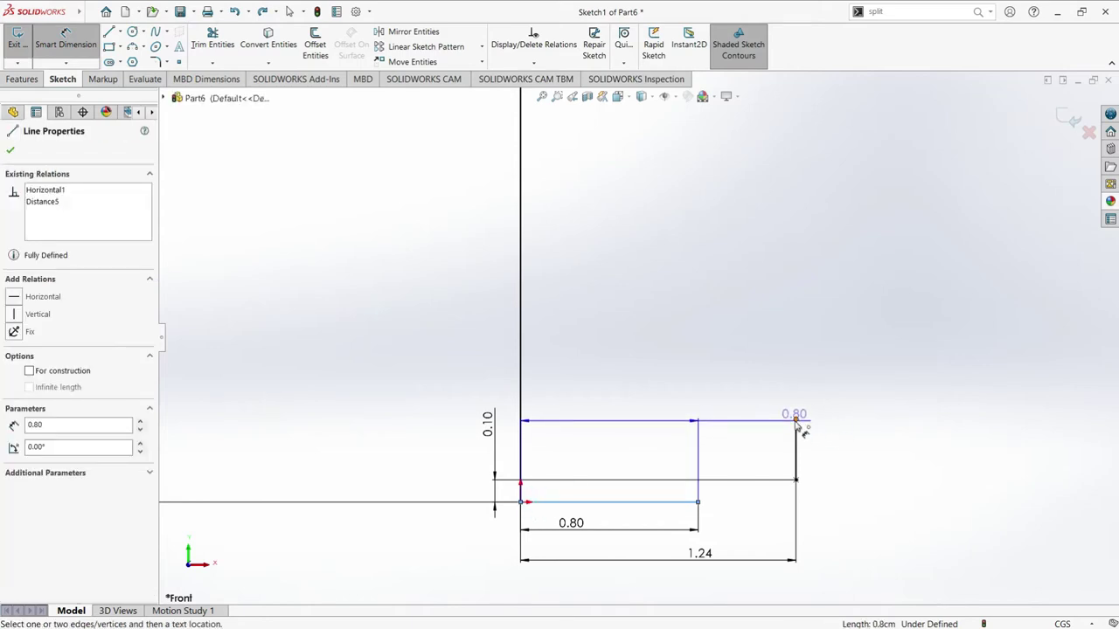
{"action": "left_click", "coordinate": [796, 421]}
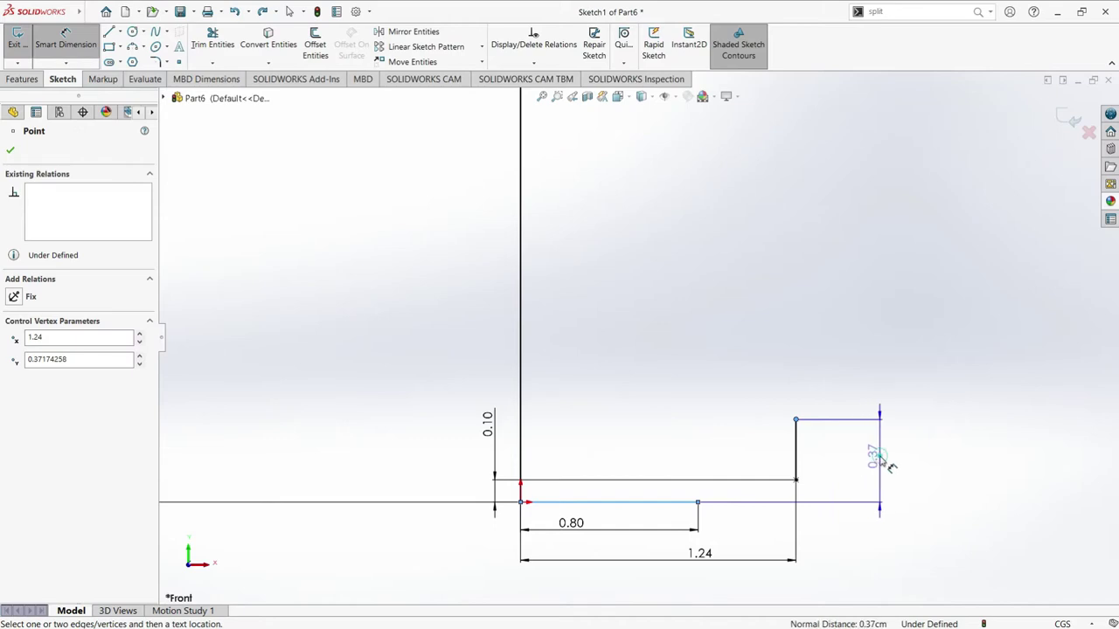
{"action": "left_click", "coordinate": [882, 463]}
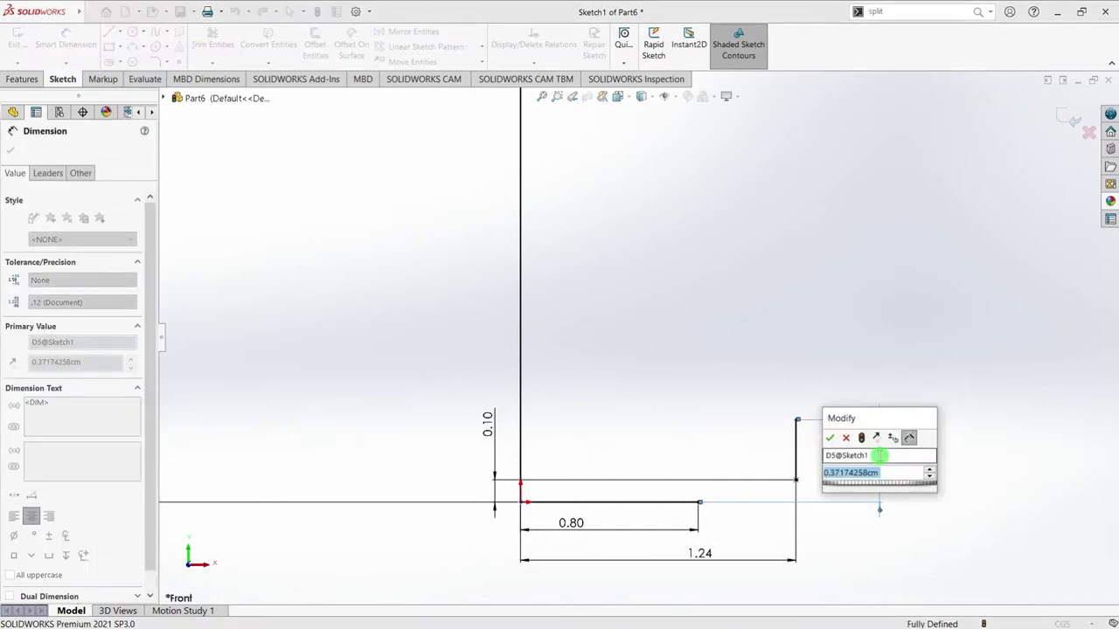
{"action": "type", "text": "0.4"}
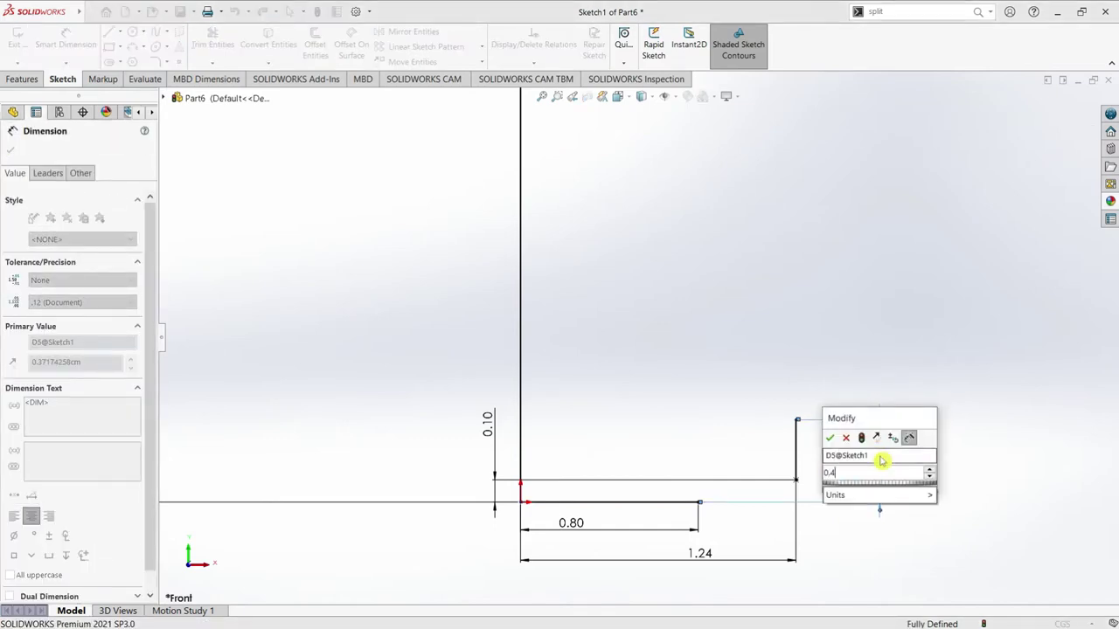
{"action": "key", "text": "Return"}
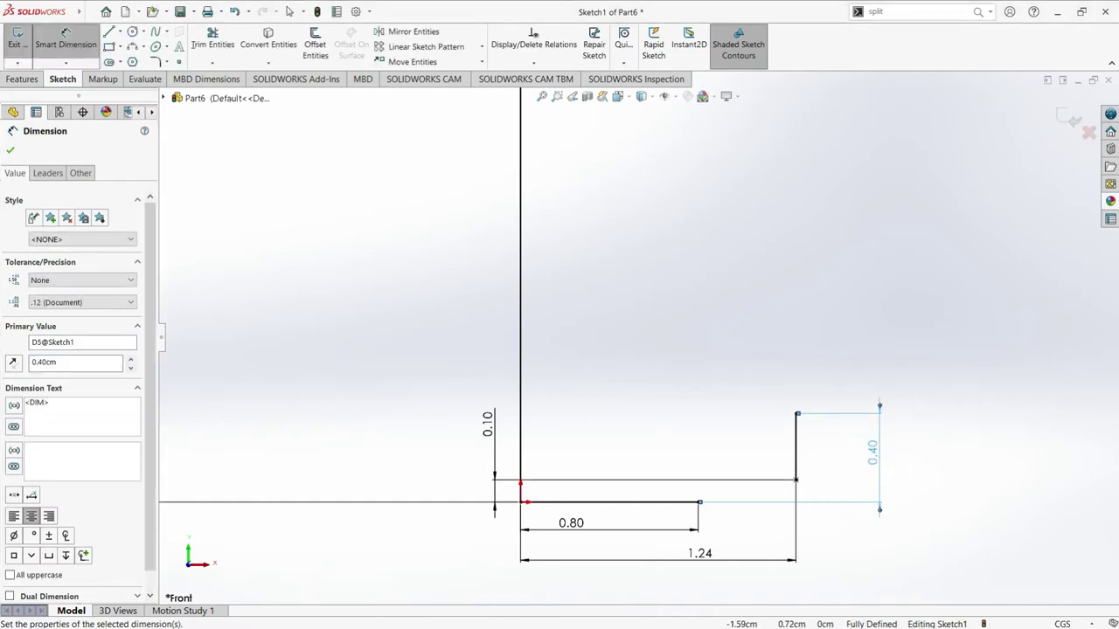
{"action": "left_click", "coordinate": [10, 154]}
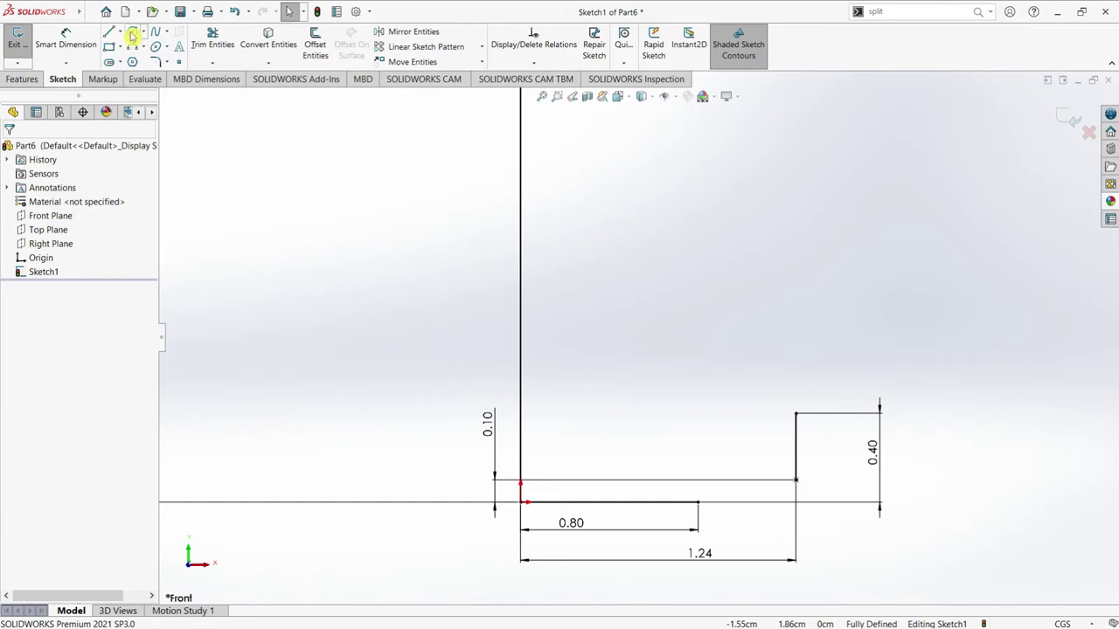
- Draw two small circles above the step, one near its top corner and one higher
{"action": "left_click", "coordinate": [131, 35]}
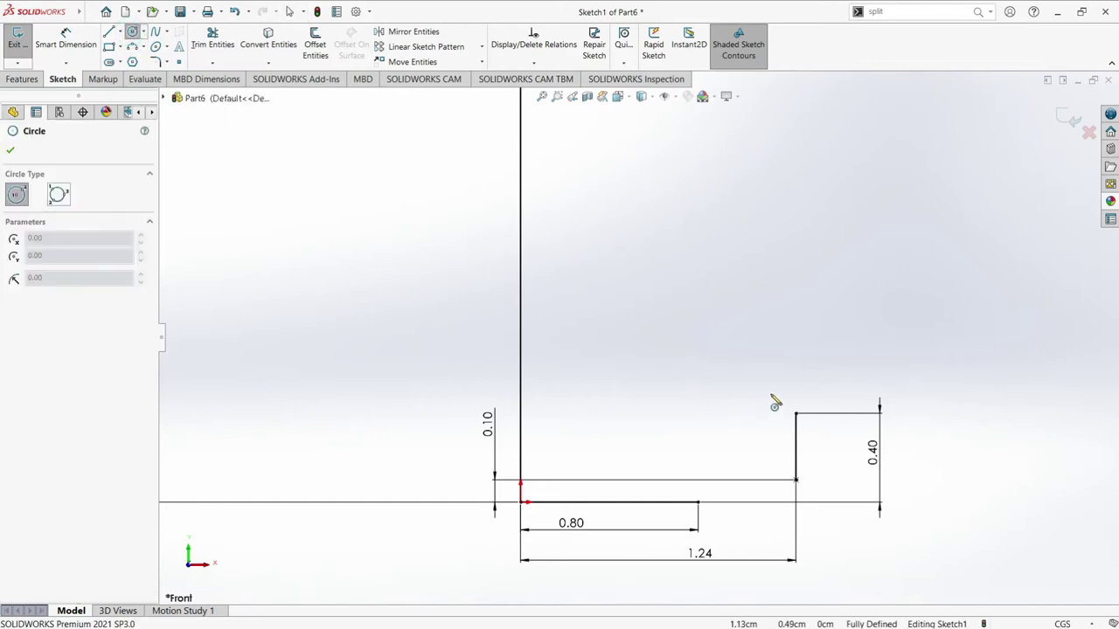
{"action": "left_click", "coordinate": [770, 393]}
{"action": "left_click", "coordinate": [782, 405]}
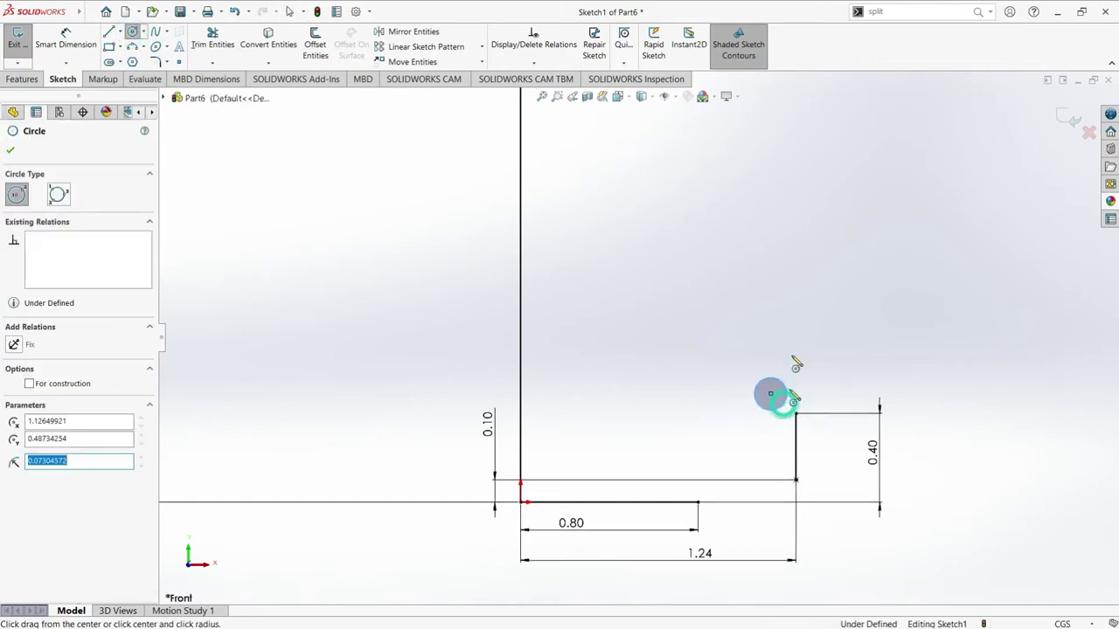
{"action": "left_click", "coordinate": [741, 302]}
{"action": "left_click", "coordinate": [754, 315]}
- Set the lower circle centre 0.1 cm from the vertical line's top corner
{"action": "left_click", "coordinate": [66, 44]}
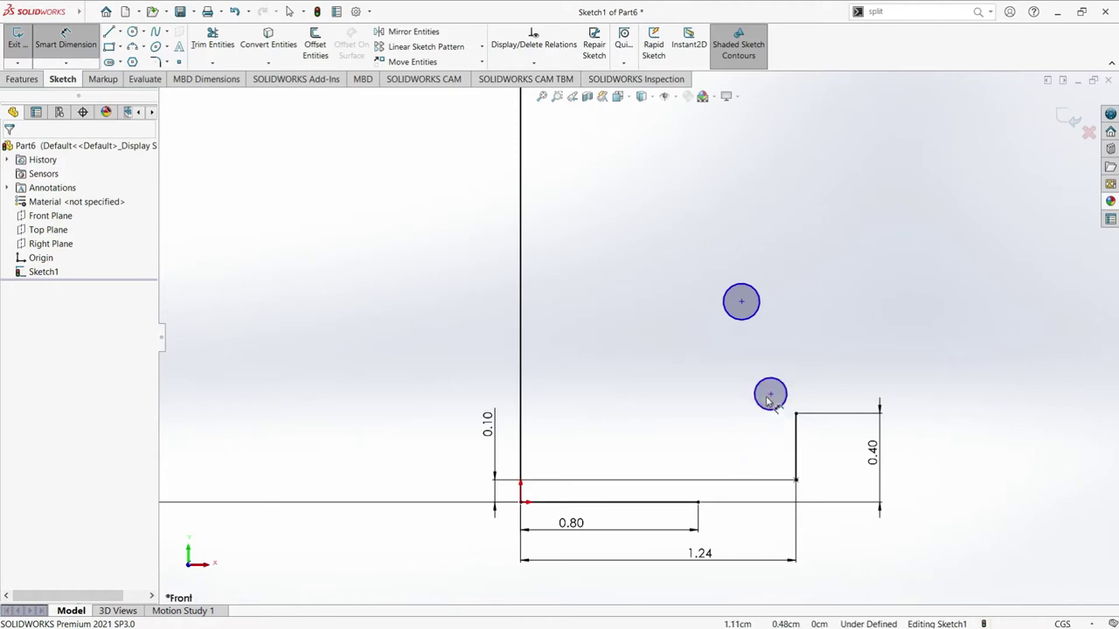
{"action": "left_click", "coordinate": [770, 395]}
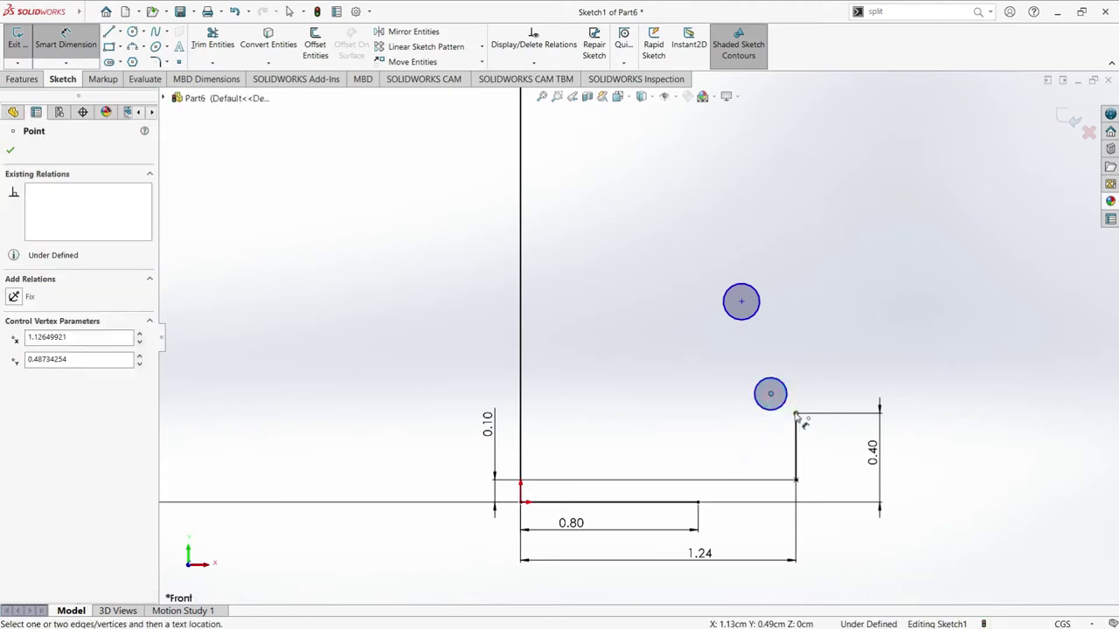
{"action": "left_click", "coordinate": [795, 414]}
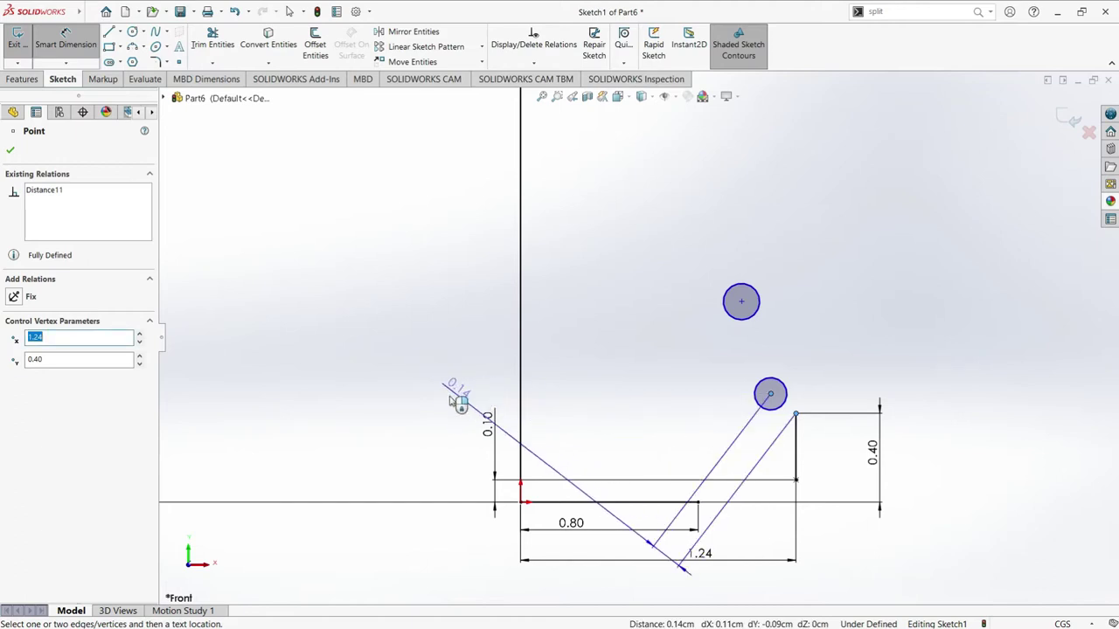
{"action": "left_click", "coordinate": [452, 415]}
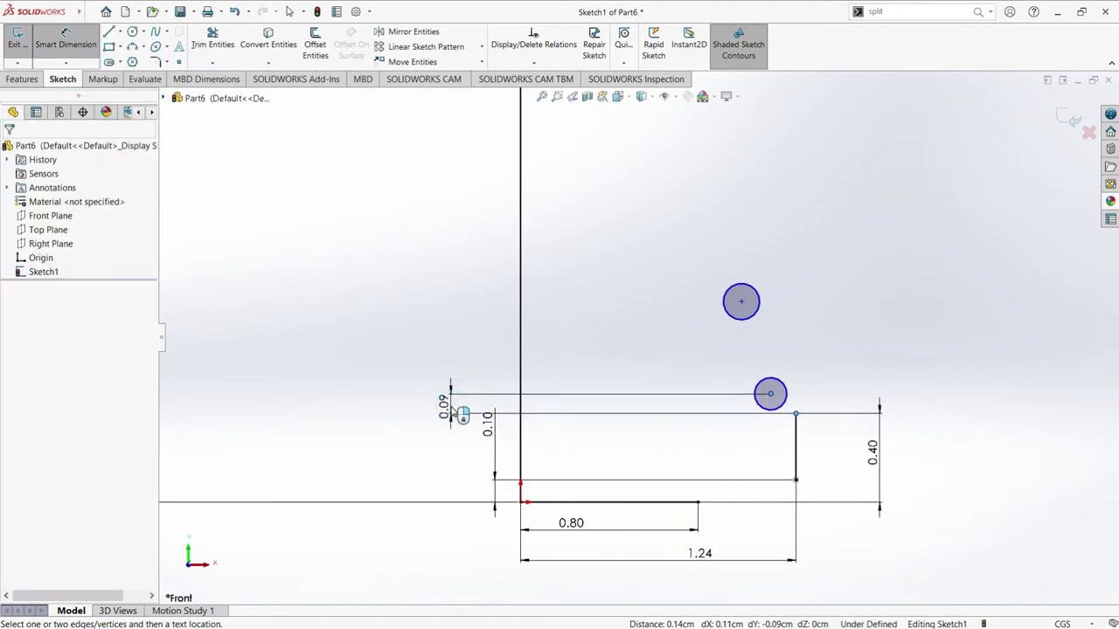
{"action": "type", "text": "0.1"}
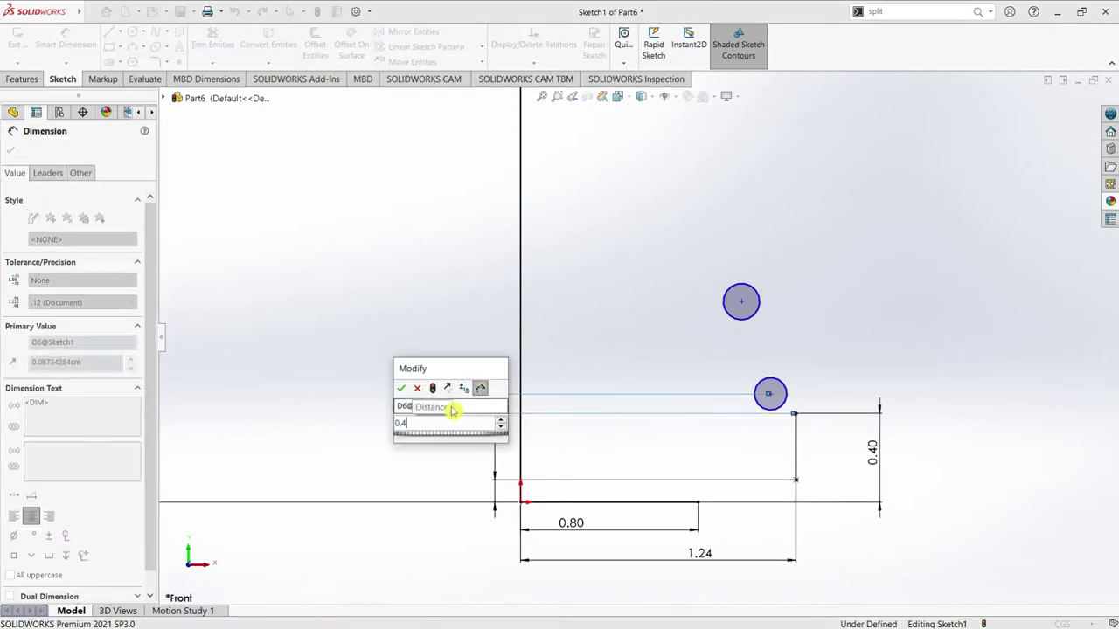
{"action": "key", "text": "Return"}
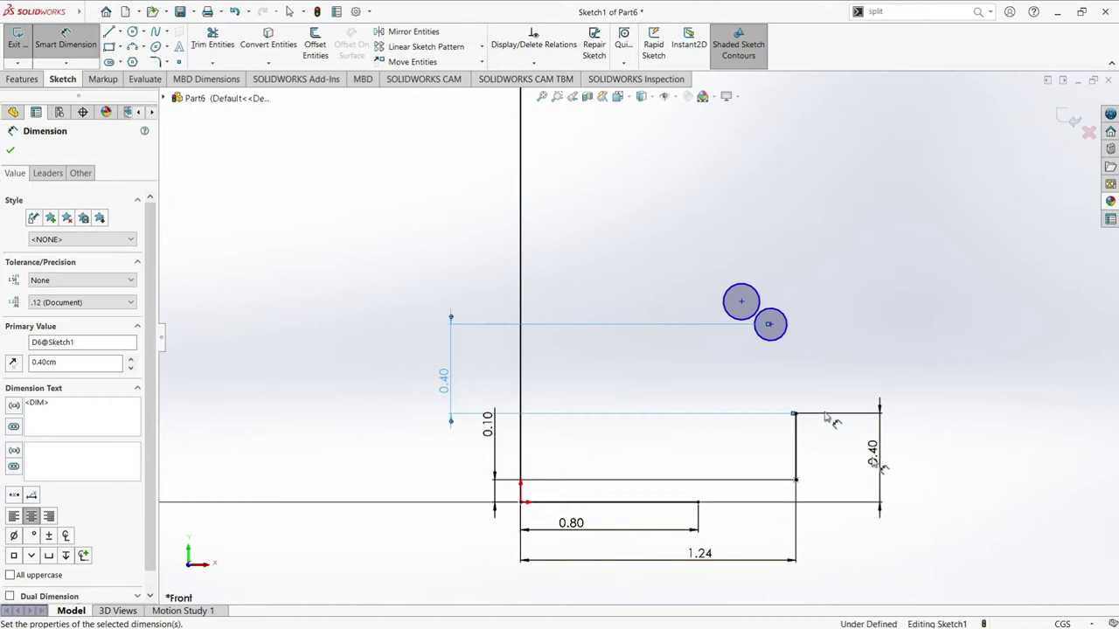
- Discard a conflicting dimension and set the circle centre 1 cm right of the vertical line
{"action": "left_click", "coordinate": [770, 328]}
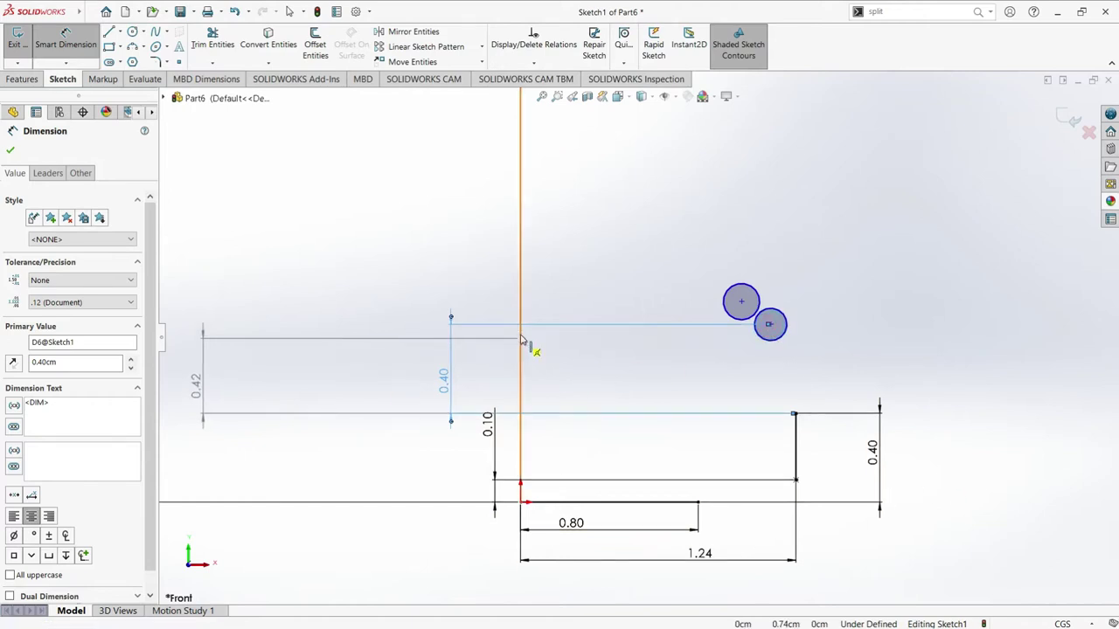
{"action": "left_click", "coordinate": [525, 306]}
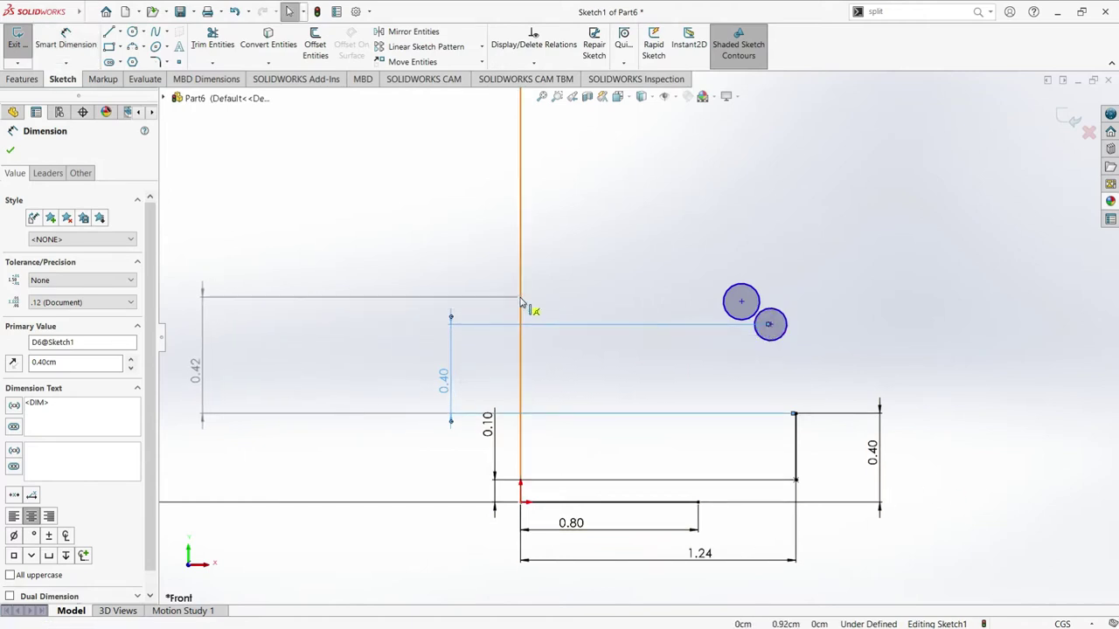
{"action": "left_click", "coordinate": [598, 367]}
{"action": "left_click", "coordinate": [649, 359]}
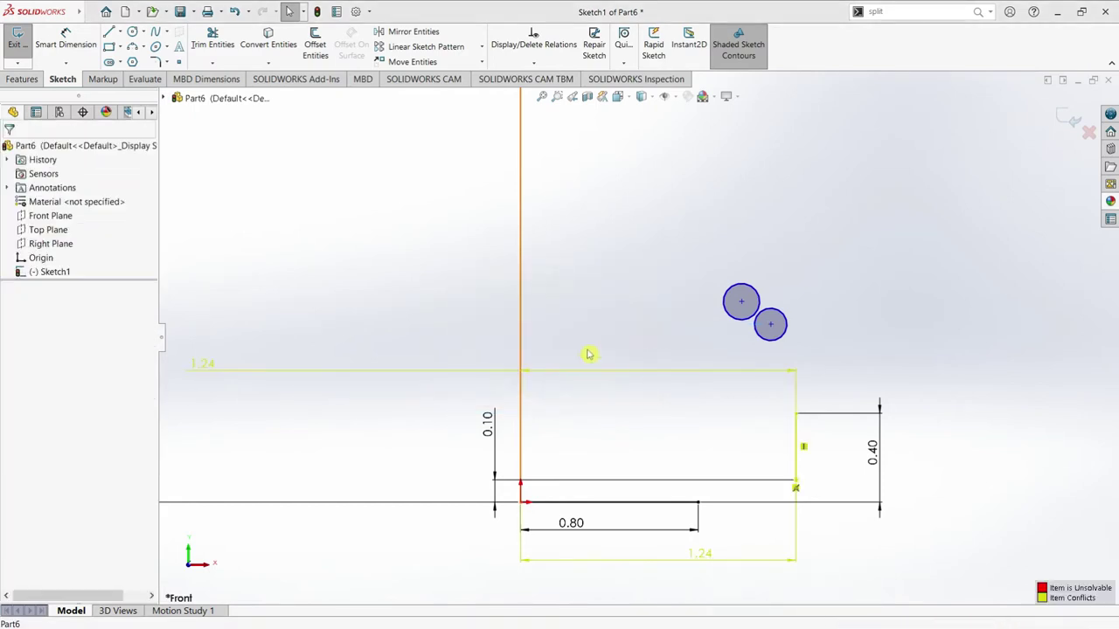
{"action": "left_click", "coordinate": [66, 40]}
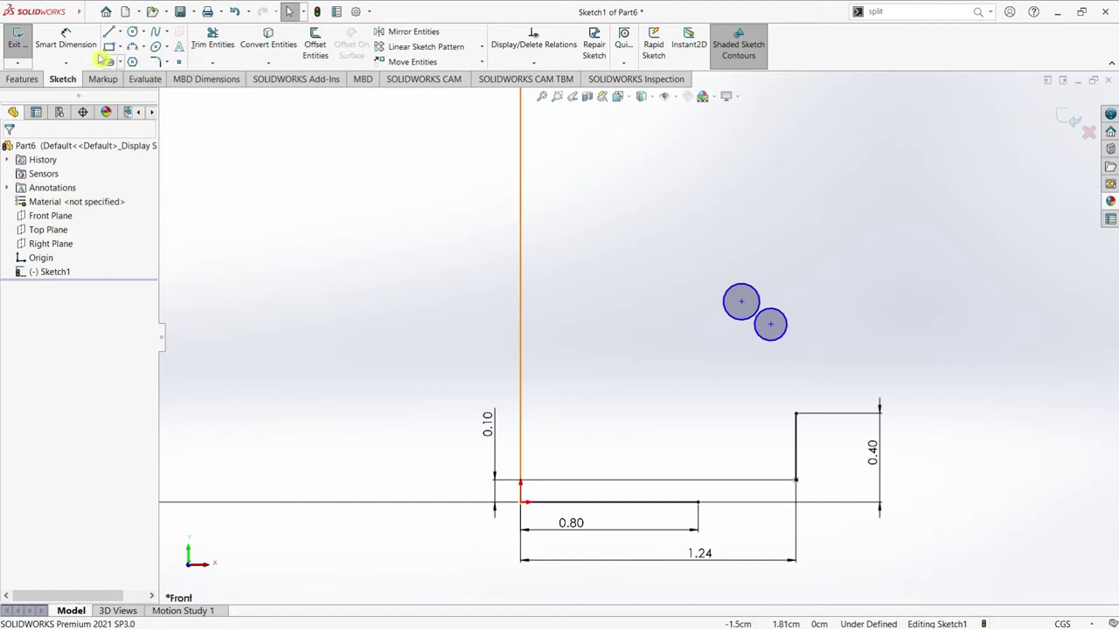
{"action": "left_click", "coordinate": [98, 52]}
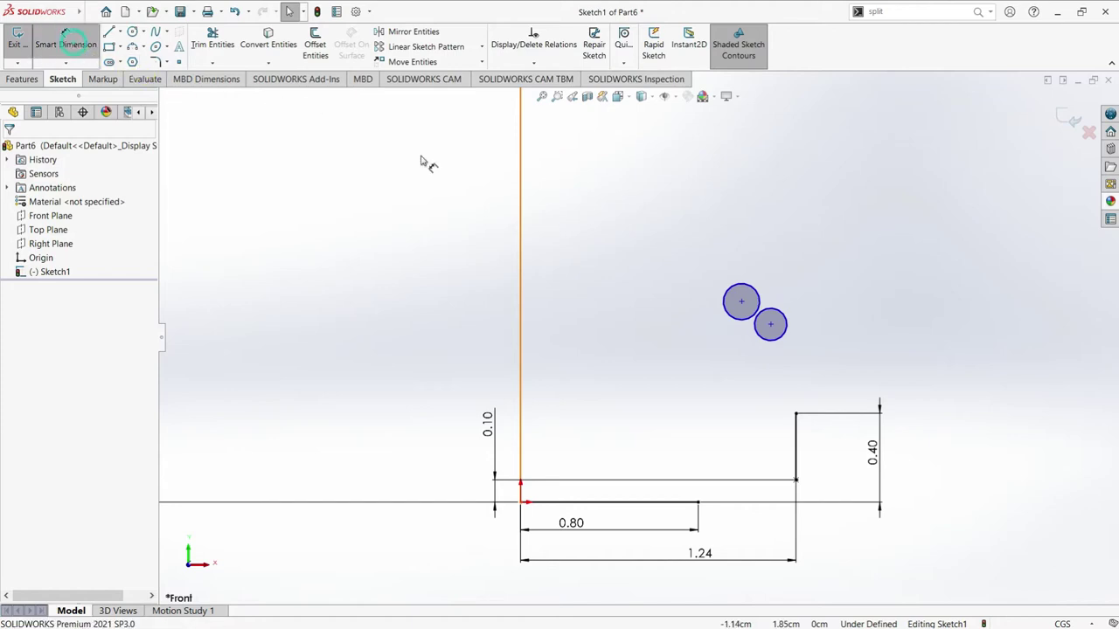
{"action": "left_click", "coordinate": [770, 326]}
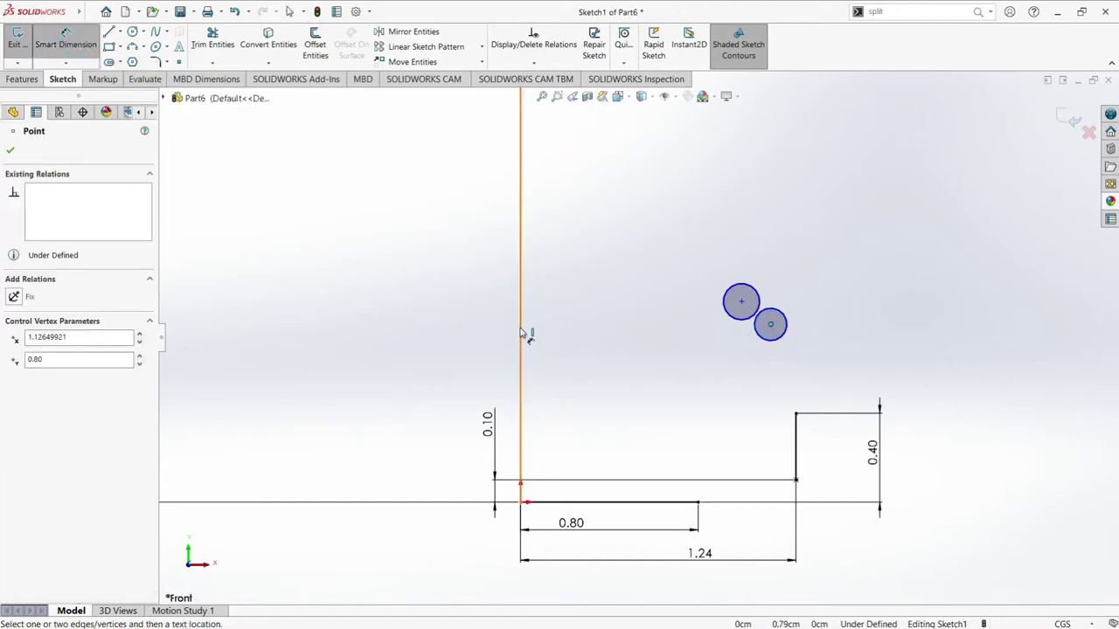
{"action": "left_click", "coordinate": [521, 340]}
{"action": "left_click", "coordinate": [620, 393]}
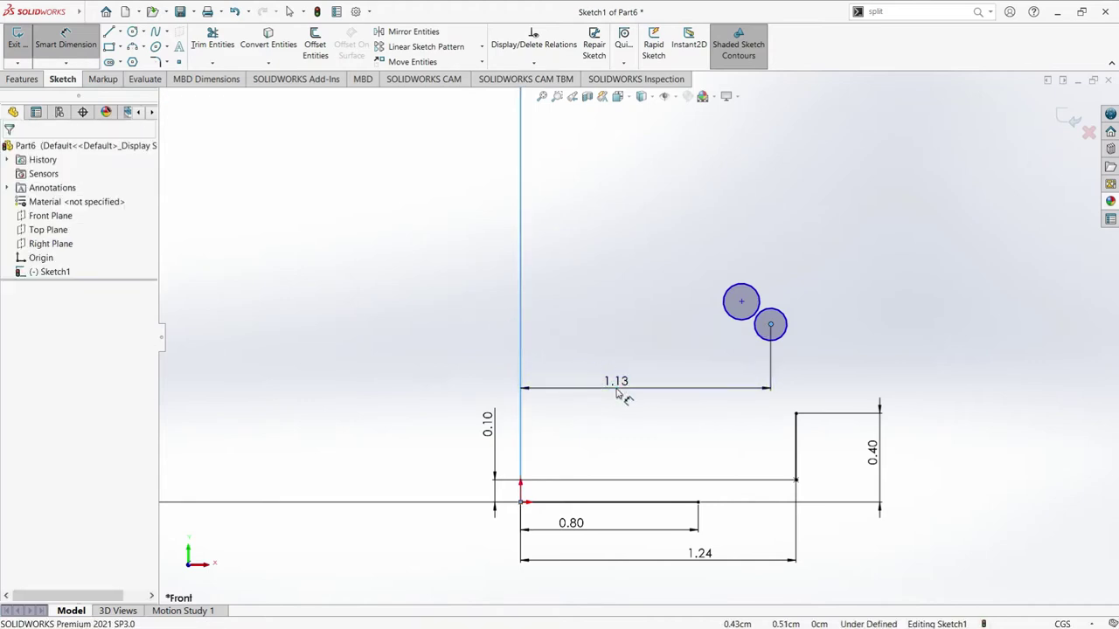
{"action": "type", "text": "1"}
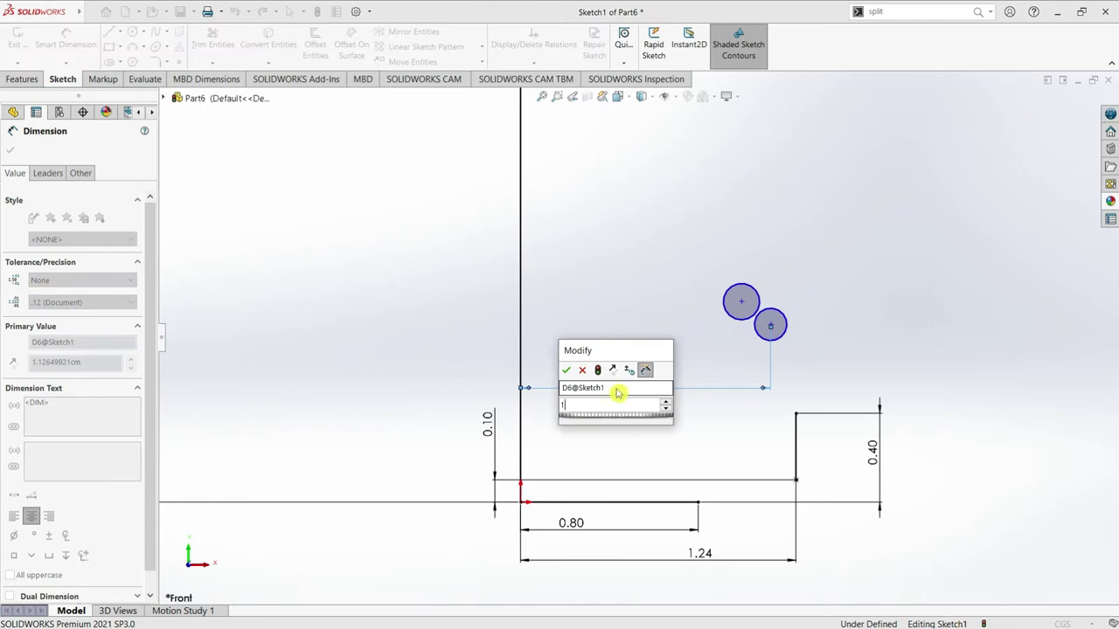
{"action": "key", "text": "Return"}
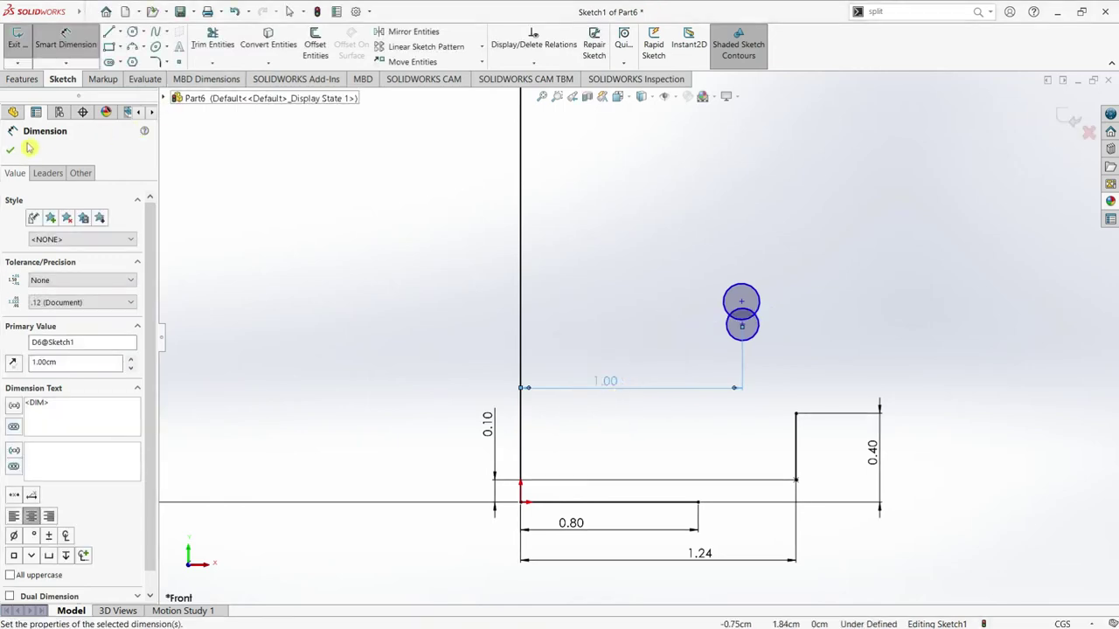
{"action": "left_click", "coordinate": [12, 150]}
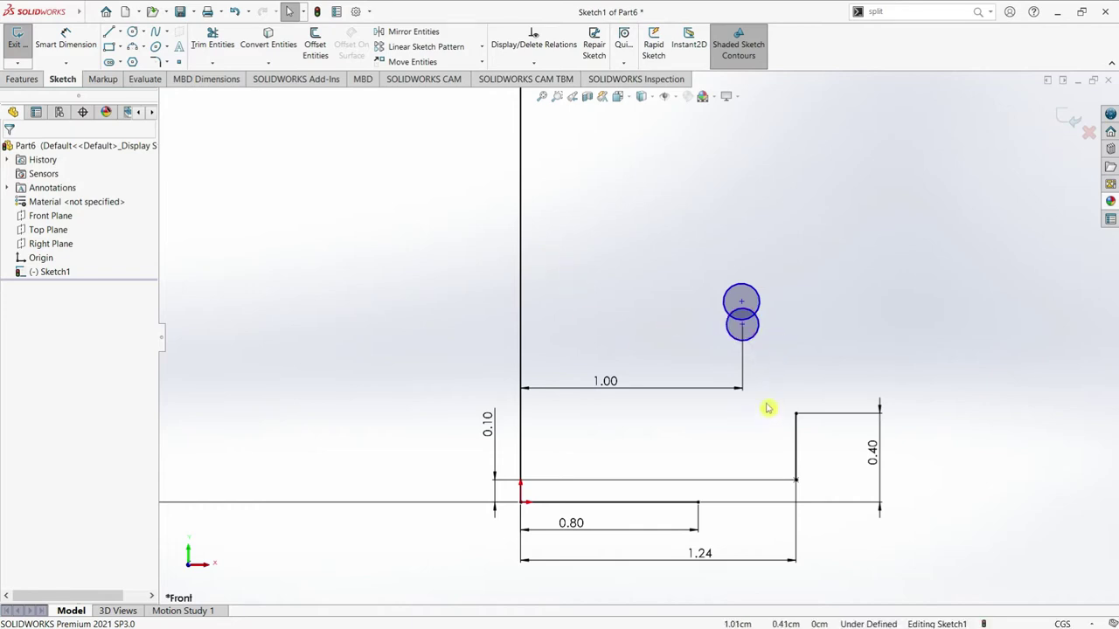
- Dimension the two circle centres 0.58 cm apart vertically
{"action": "left_click", "coordinate": [59, 33]}
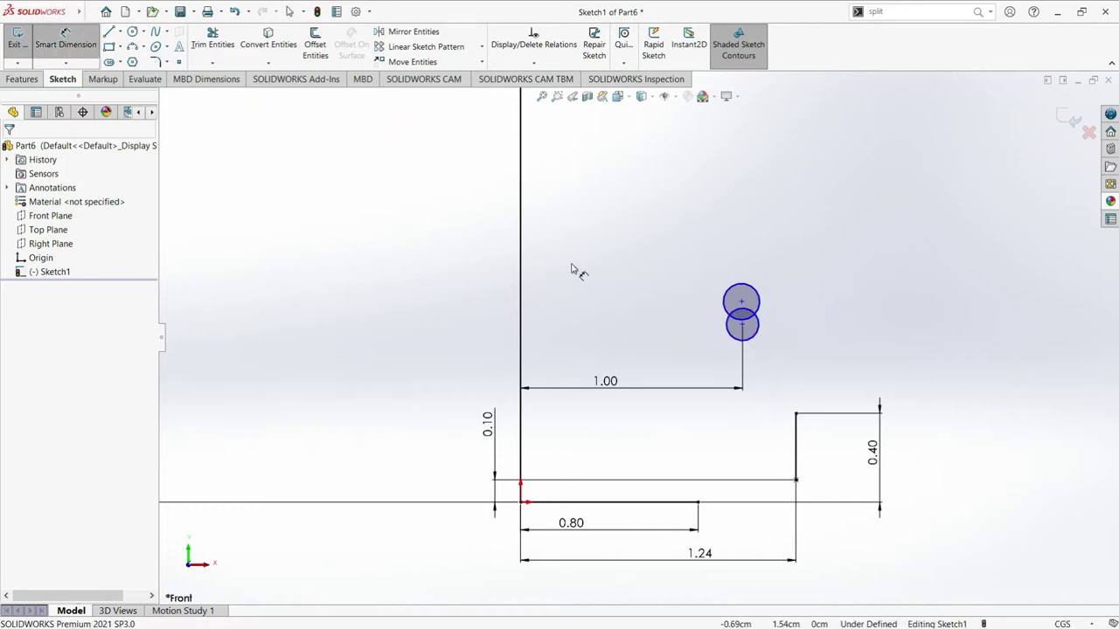
{"action": "left_click", "coordinate": [741, 308]}
{"action": "left_click", "coordinate": [742, 306]}
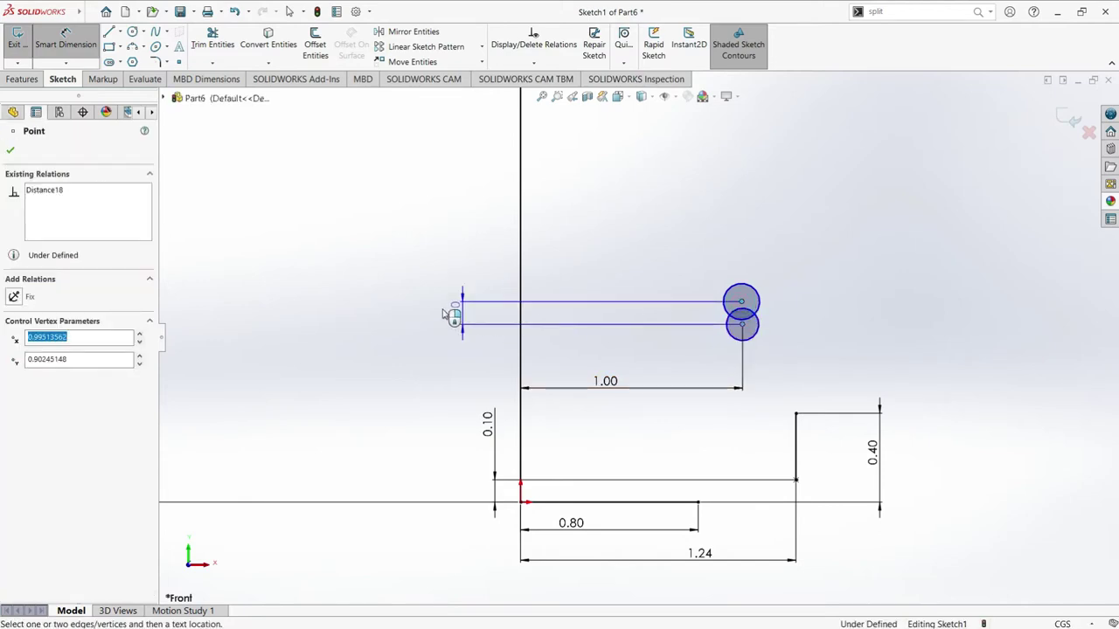
{"action": "left_click", "coordinate": [431, 312]}
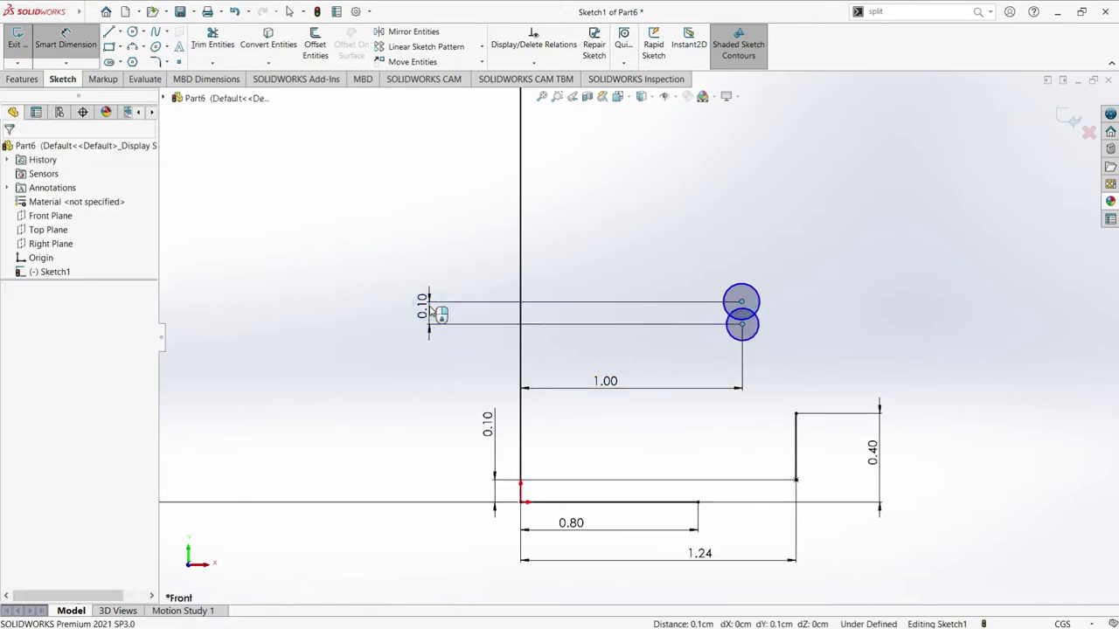
{"action": "type", "text": "0.58"}
{"action": "key", "text": "Return"}
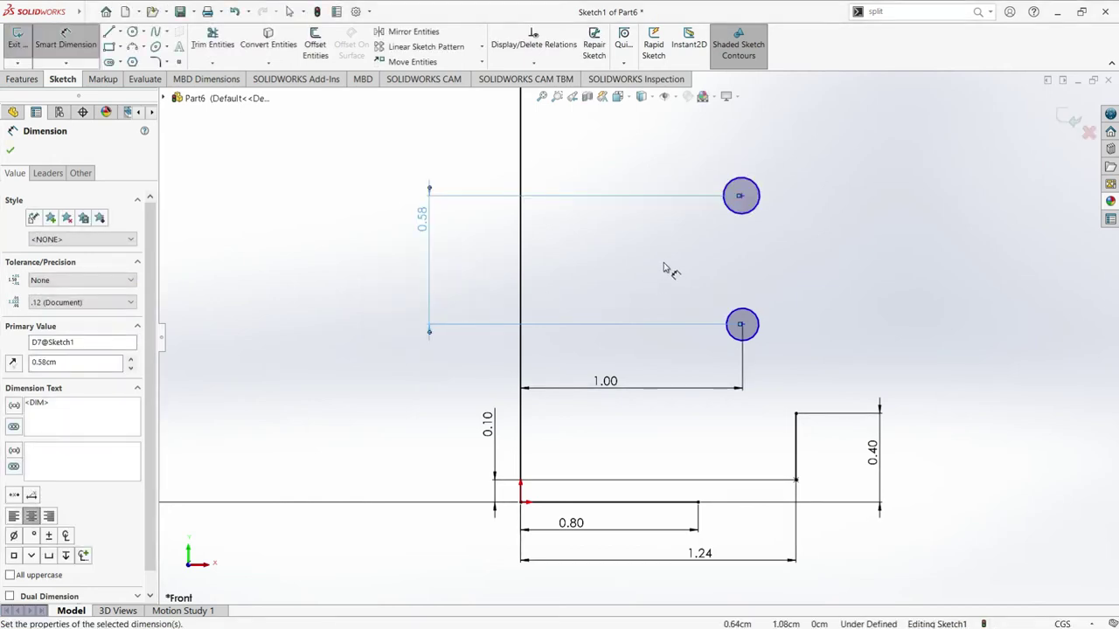
- Set the upper circle centre 0.95 cm from the vertical line
{"action": "left_click", "coordinate": [521, 211]}
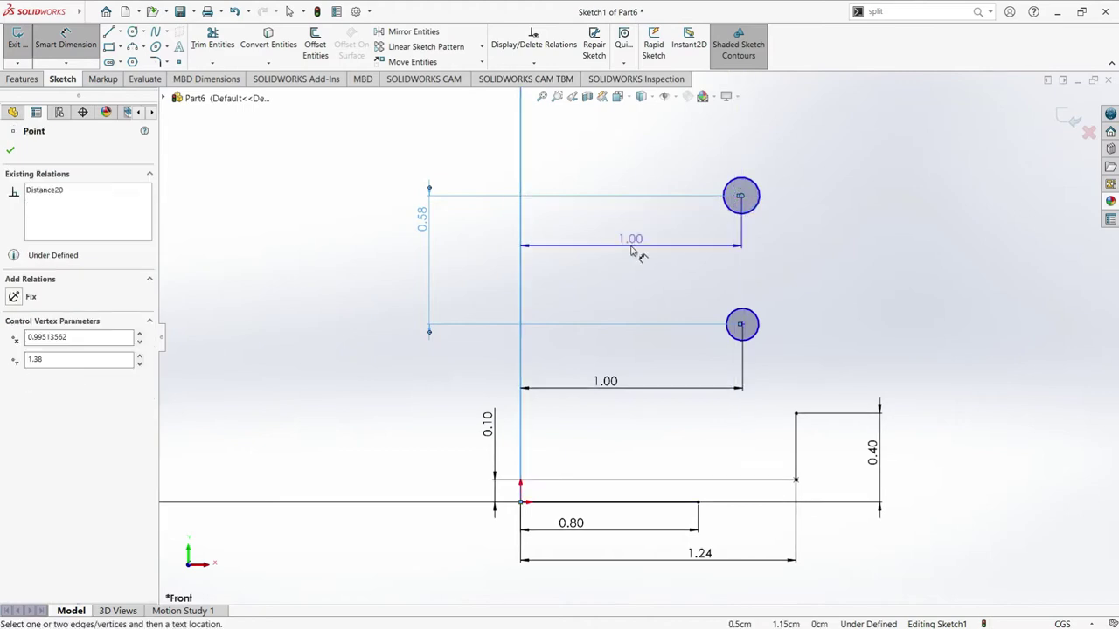
{"action": "left_click", "coordinate": [631, 249]}
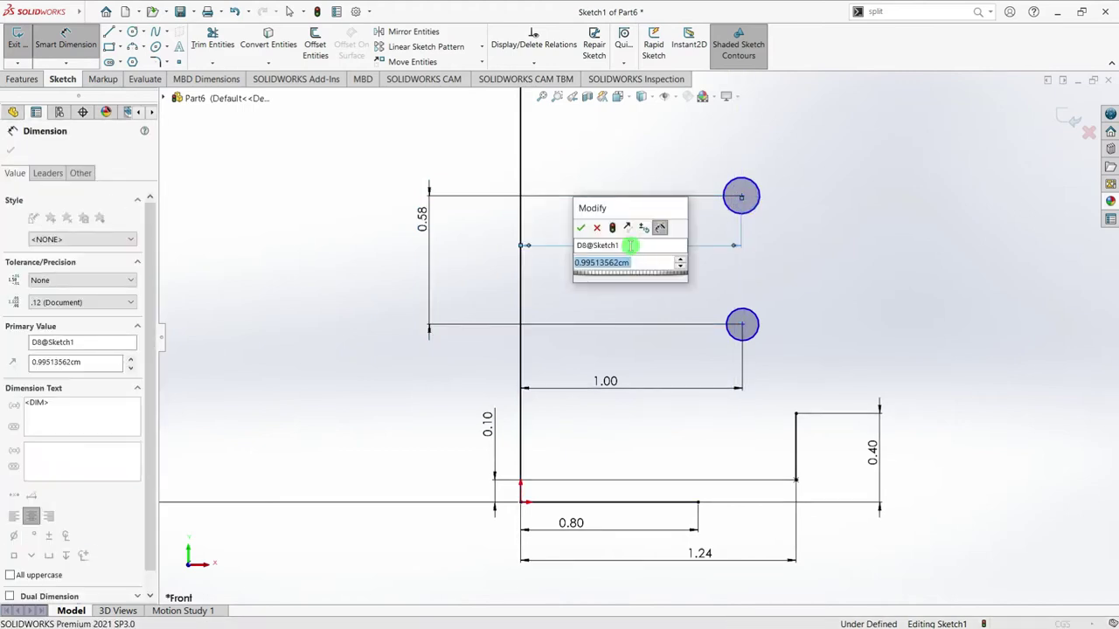
{"action": "type", "text": "0.95"}
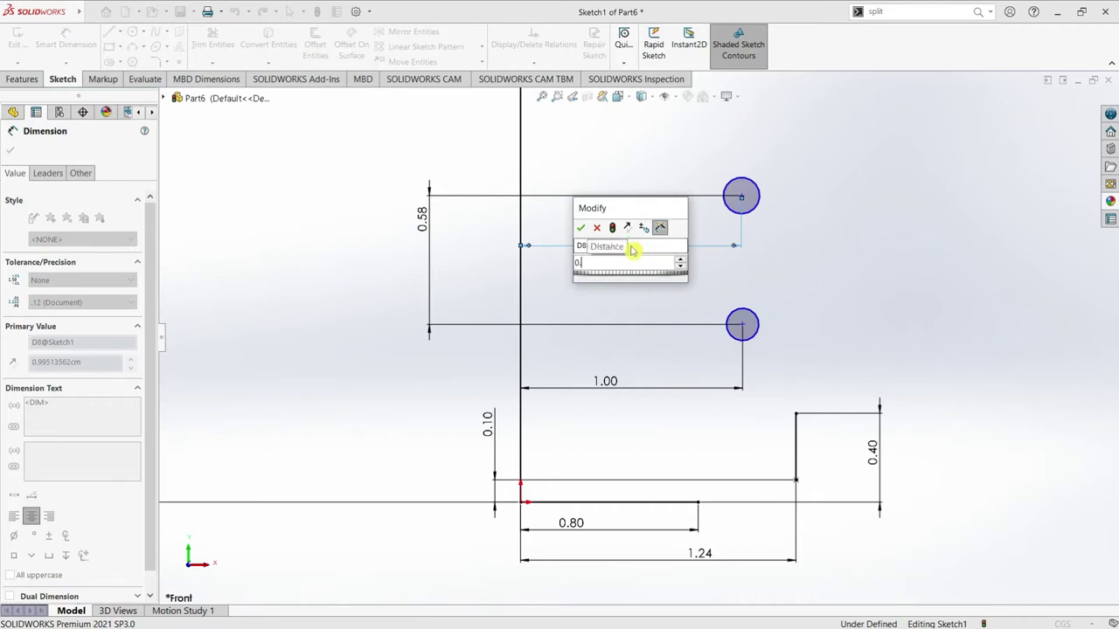
{"action": "key", "text": "Return"}
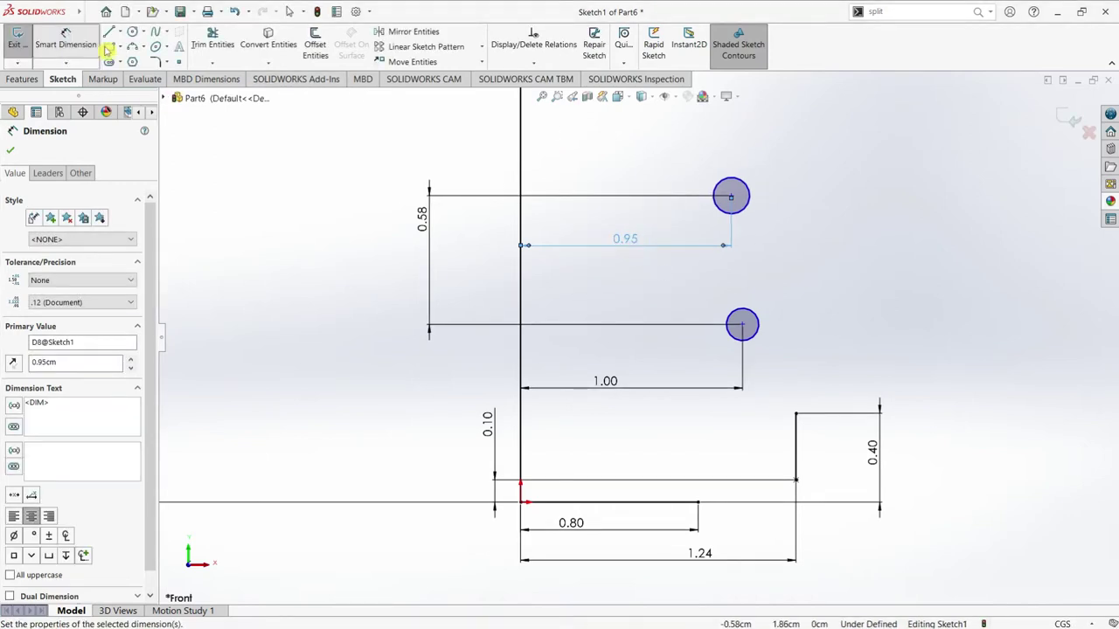
- Dimension the circle diameters: 0.44 cm for the lower circle and 0.28 cm for the upper
{"action": "left_click", "coordinate": [812, 339]}
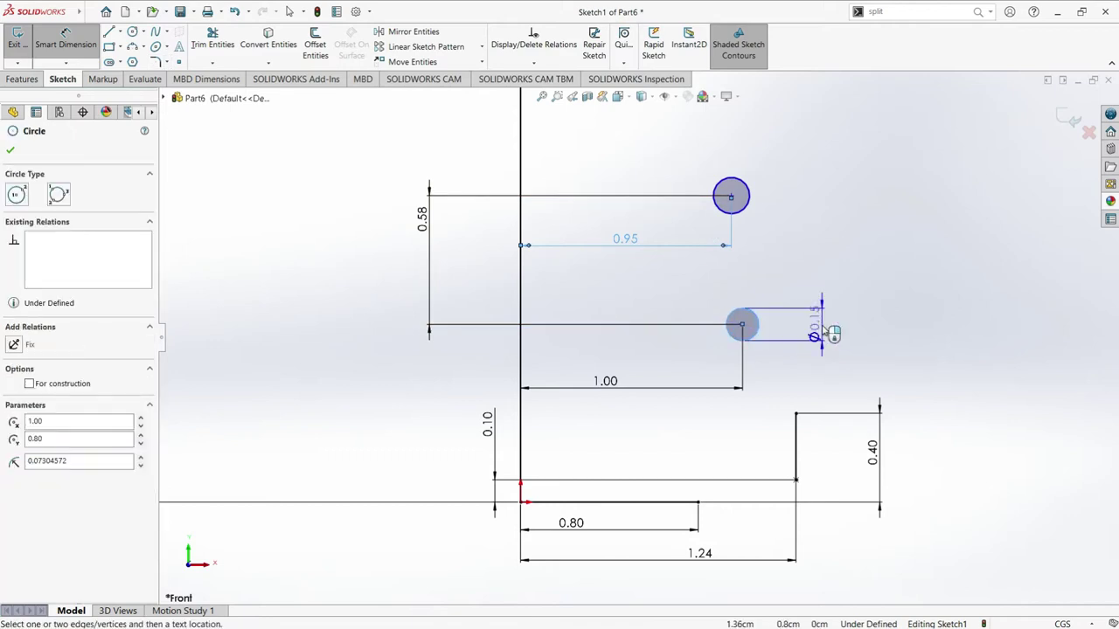
{"action": "left_click", "coordinate": [826, 330]}
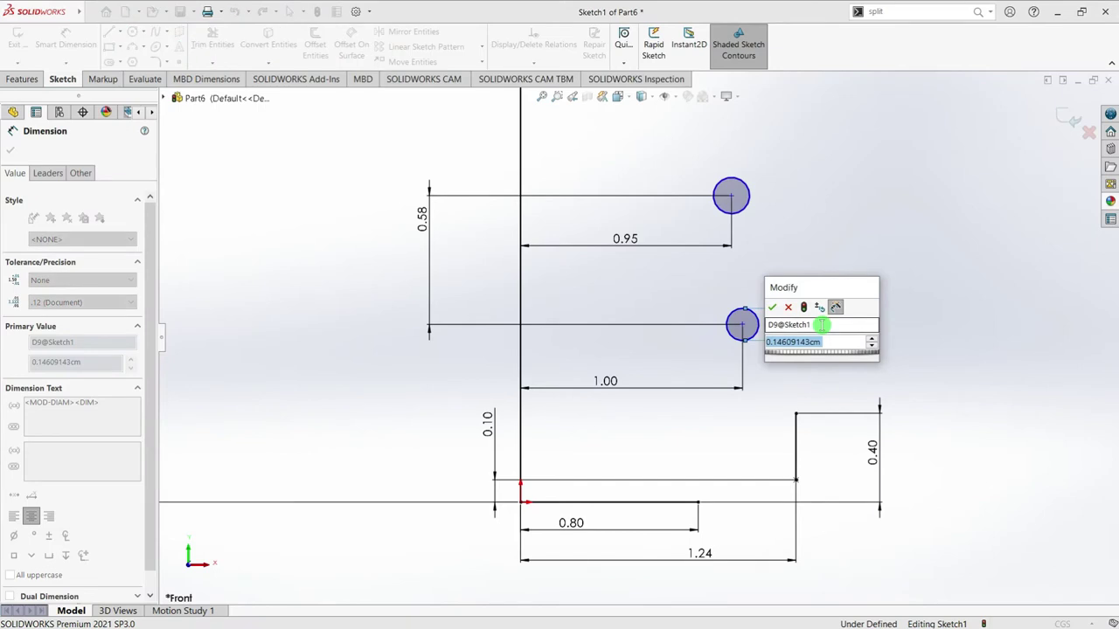
{"action": "type", "text": "0.44"}
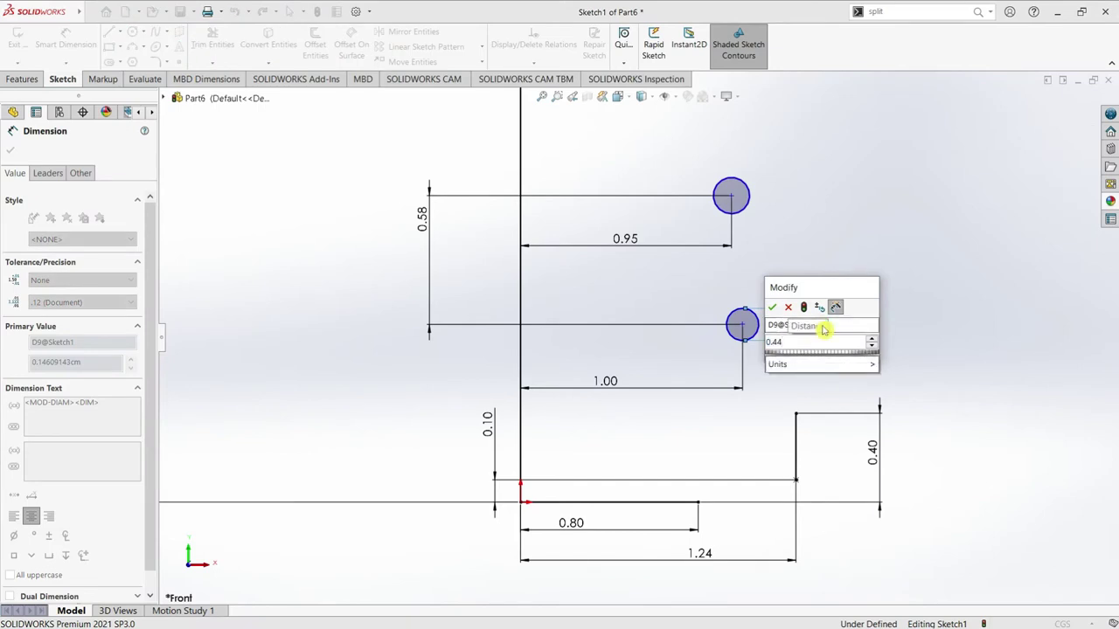
{"action": "key", "text": "Return"}
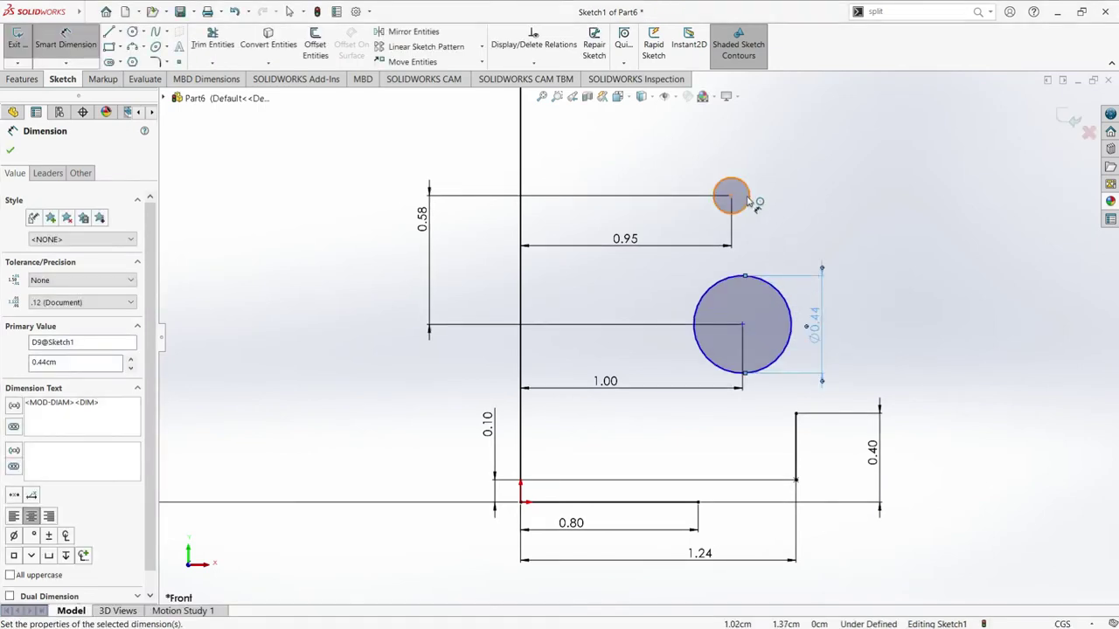
{"action": "left_click", "coordinate": [748, 201]}
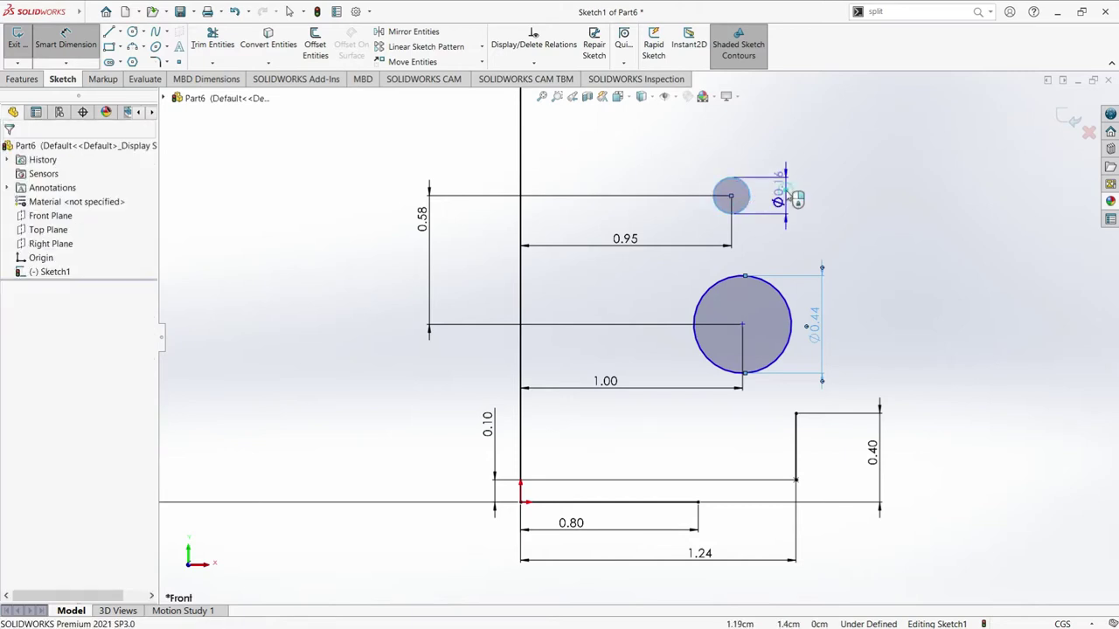
{"action": "left_click", "coordinate": [791, 195]}
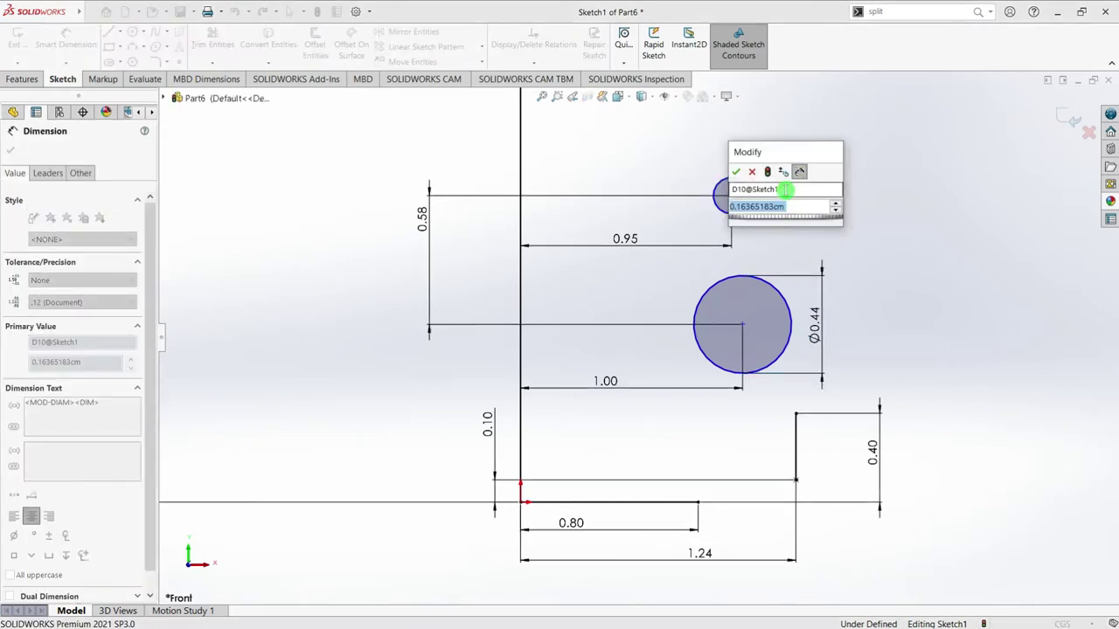
{"action": "type", "text": "0.16"}
{"action": "key", "text": "Return"}
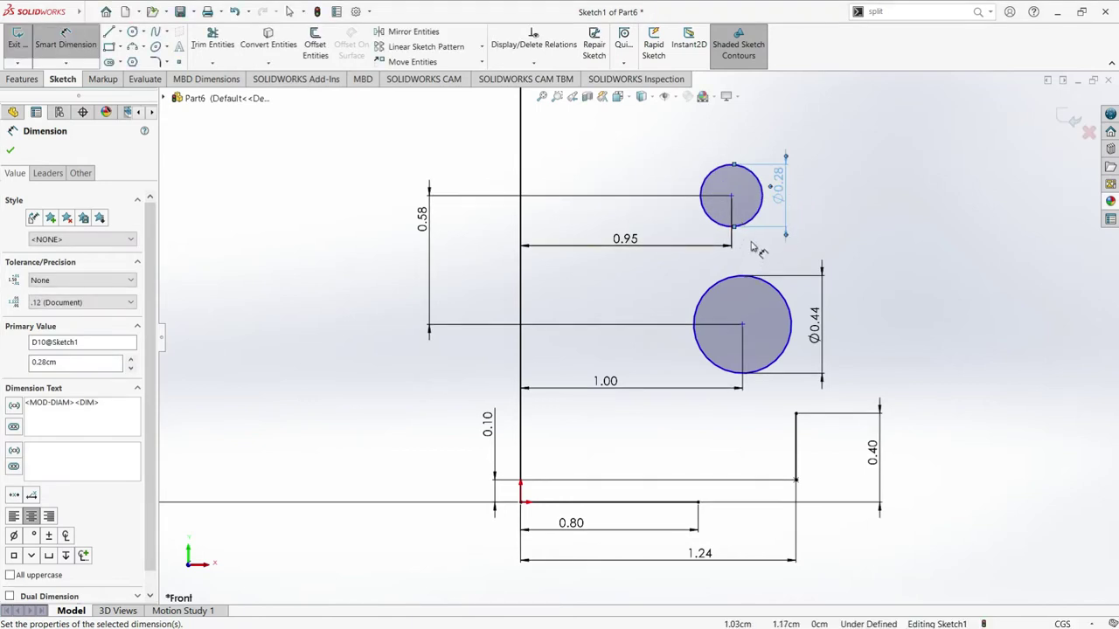
- Draw a three-point arc from the large circle to the upper step corner
{"action": "scroll", "coordinate": [759, 291], "scroll_direction": "up", "scroll_amount": 2}
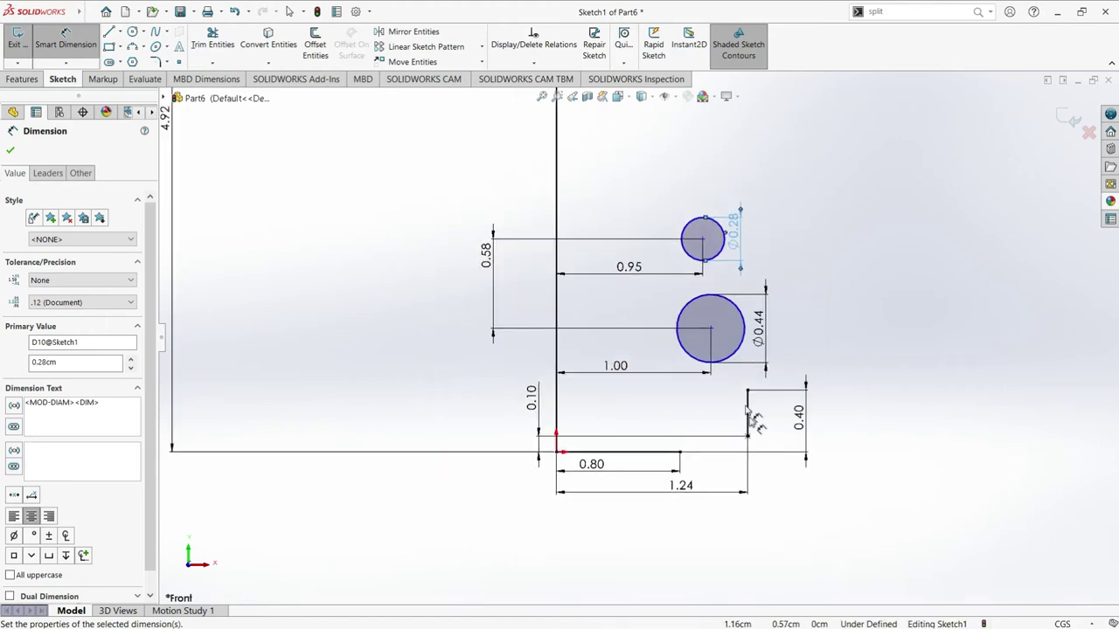
{"action": "scroll", "coordinate": [711, 299], "scroll_direction": "down", "scroll_amount": 2}
{"action": "scroll", "coordinate": [712, 298], "scroll_direction": "down", "scroll_amount": 1}
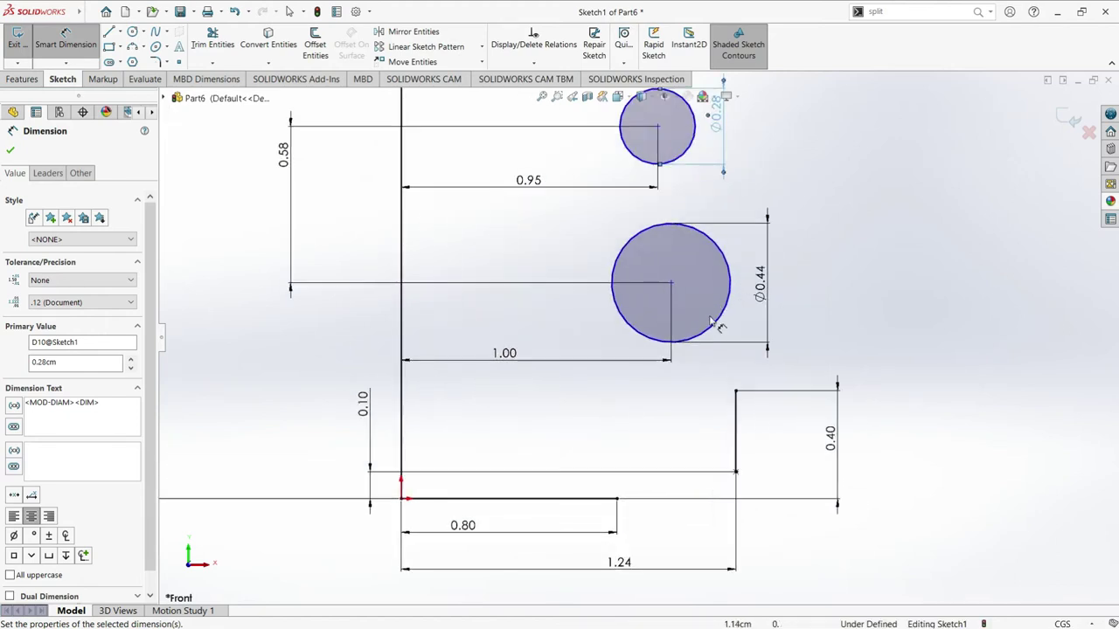
{"action": "left_click", "coordinate": [131, 45]}
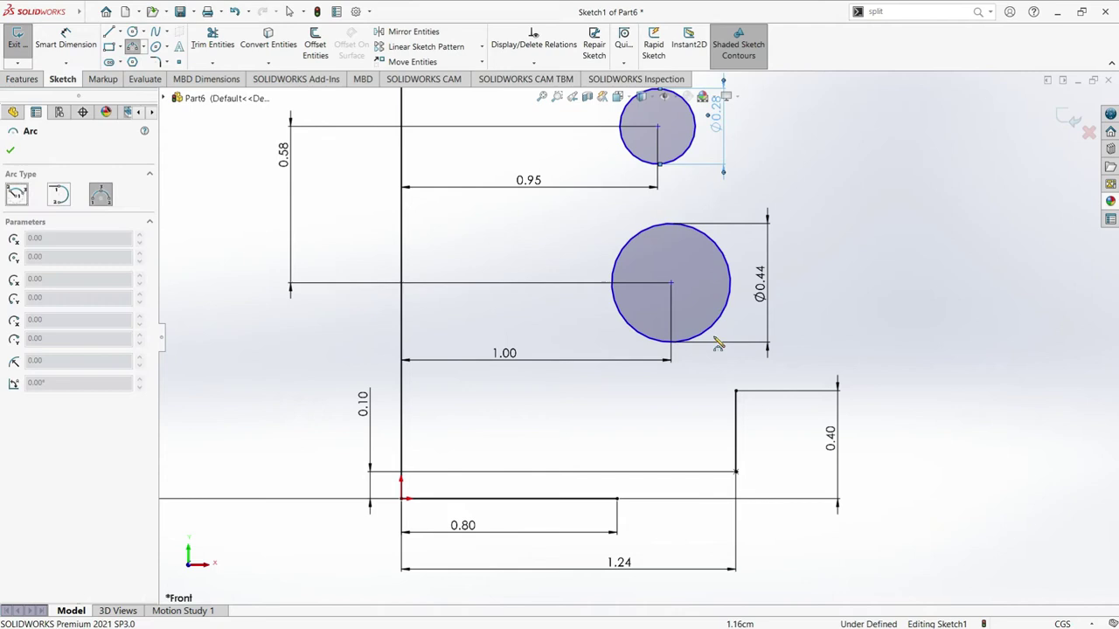
{"action": "left_click", "coordinate": [736, 392]}
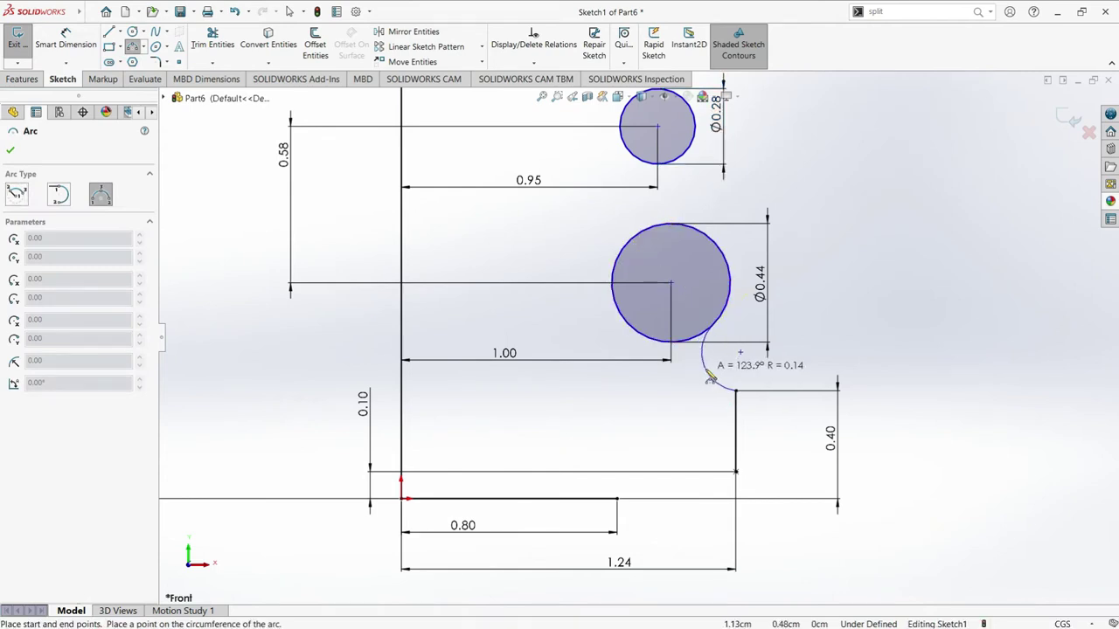
{"action": "left_click", "coordinate": [710, 378]}
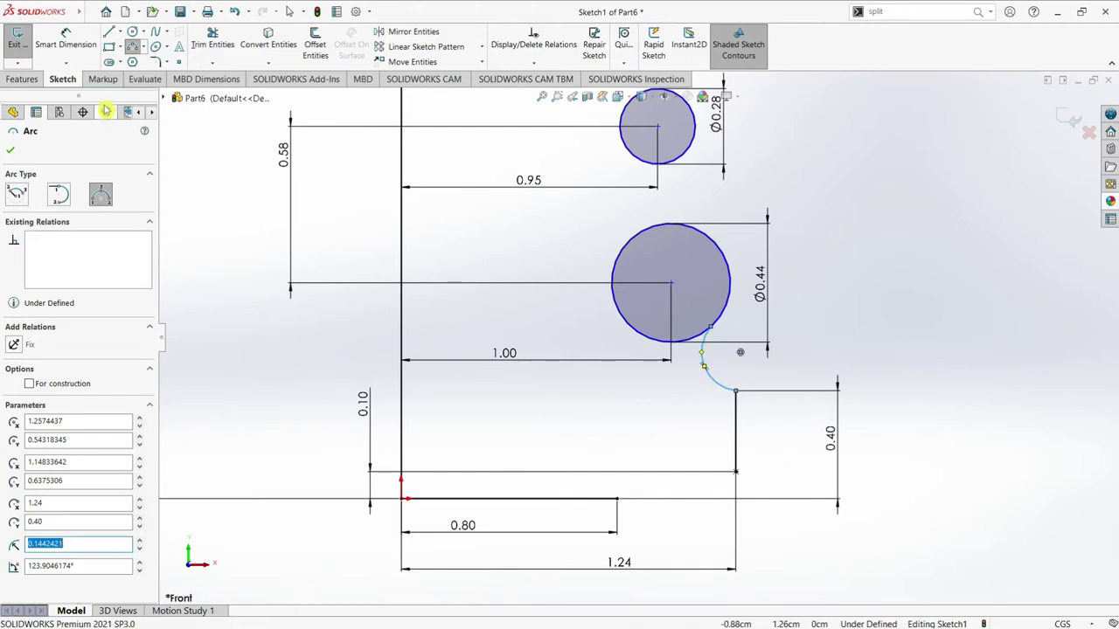
{"action": "left_click", "coordinate": [12, 154]}
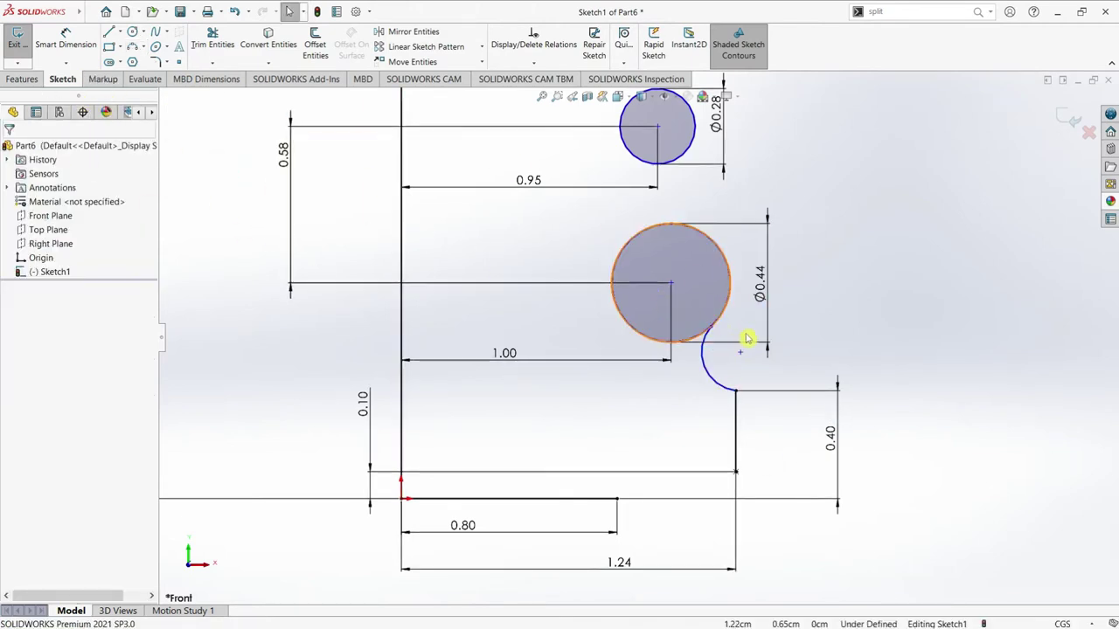
- Make the new arc tangent to the large circle
{"action": "left_click", "coordinate": [700, 337]}
{"action": "left_click", "coordinate": [705, 345], "text": "ctrl"}
{"action": "left_click", "coordinate": [15, 375]}
{"action": "left_click", "coordinate": [11, 151]}
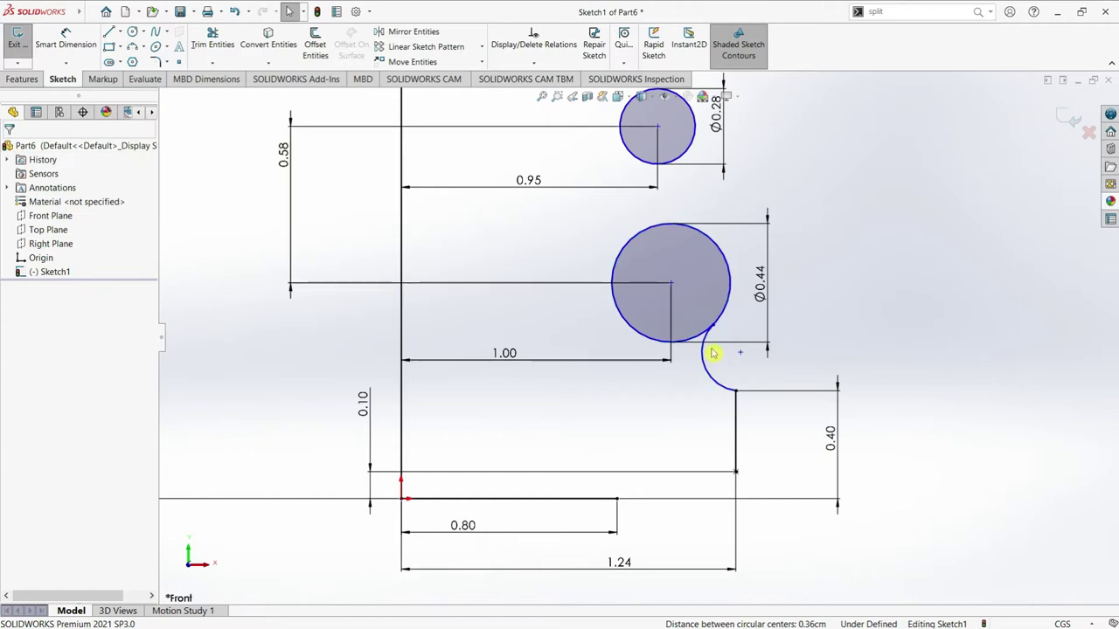
{"action": "scroll", "coordinate": [719, 349], "scroll_direction": "down", "scroll_amount": 1}
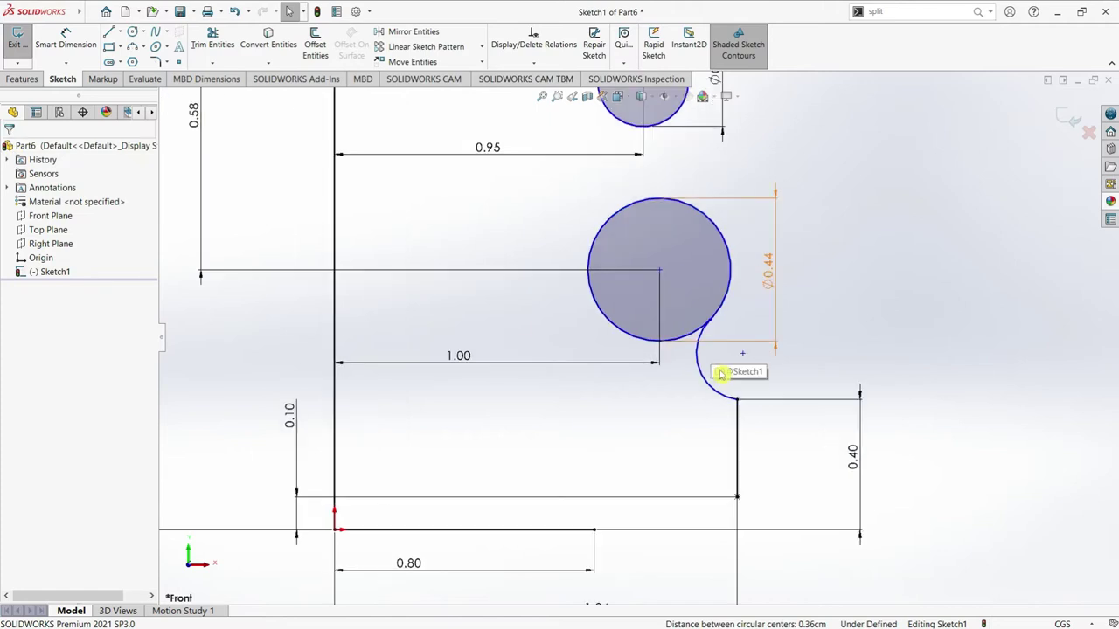
- Draw a vertical centerline running down below the arc
{"action": "left_click", "coordinate": [119, 33]}
{"action": "left_click", "coordinate": [136, 61]}
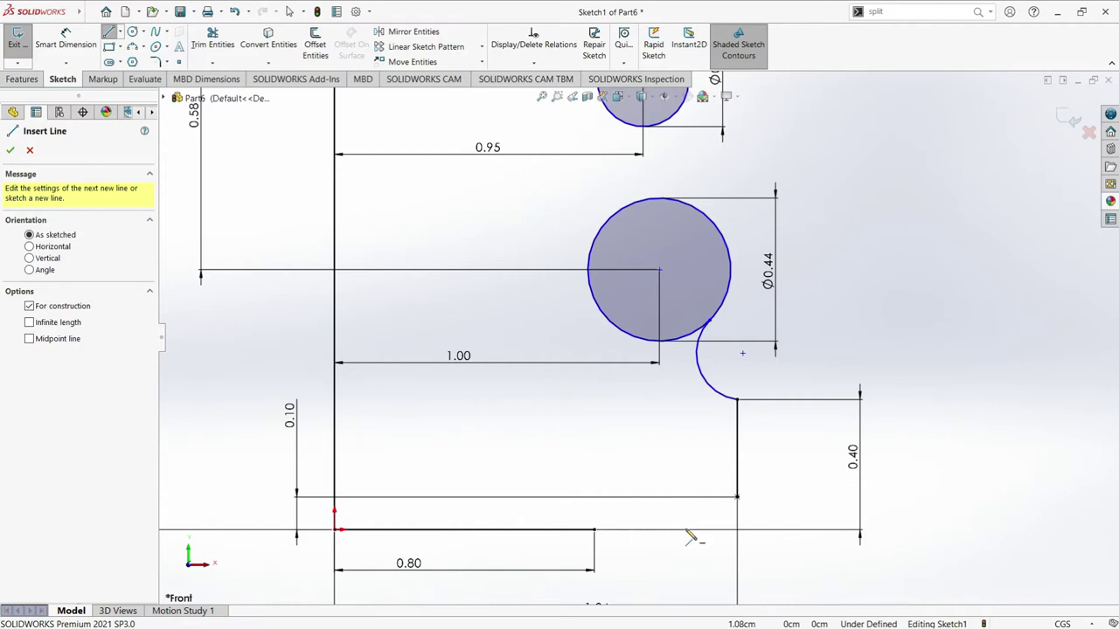
{"action": "left_click", "coordinate": [685, 472]}
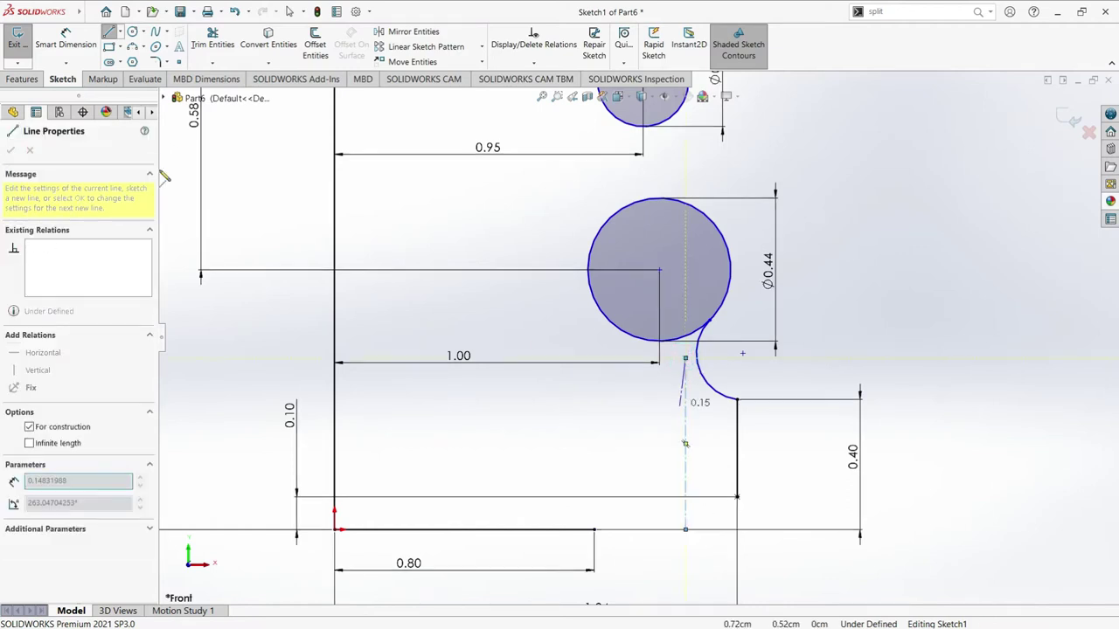
- Dimension the centerline 1.10 from the main vertical line
{"action": "left_click", "coordinate": [54, 44]}
{"action": "left_click", "coordinate": [336, 427]}
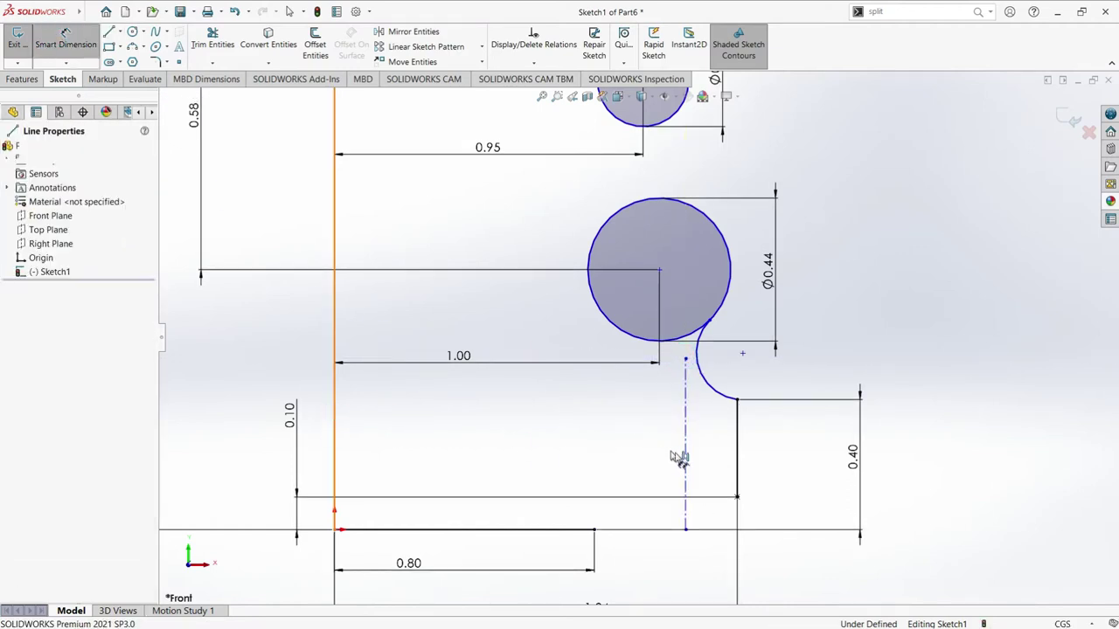
{"action": "left_click", "coordinate": [686, 463]}
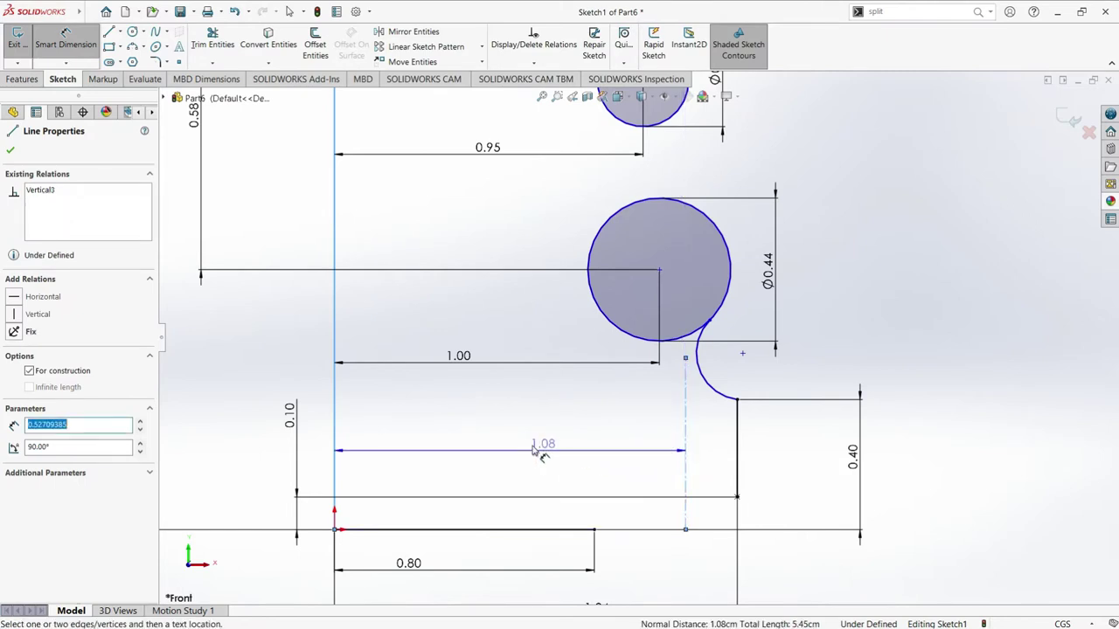
{"action": "left_click", "coordinate": [536, 449]}
{"action": "type", "text": "1.1"}
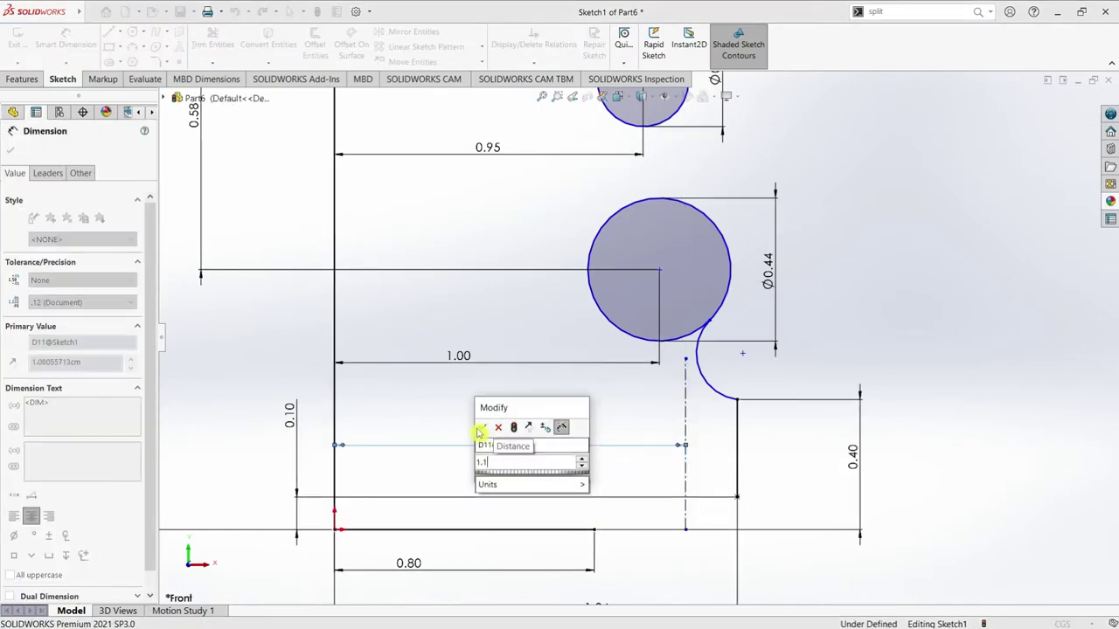
{"action": "left_click", "coordinate": [481, 428]}
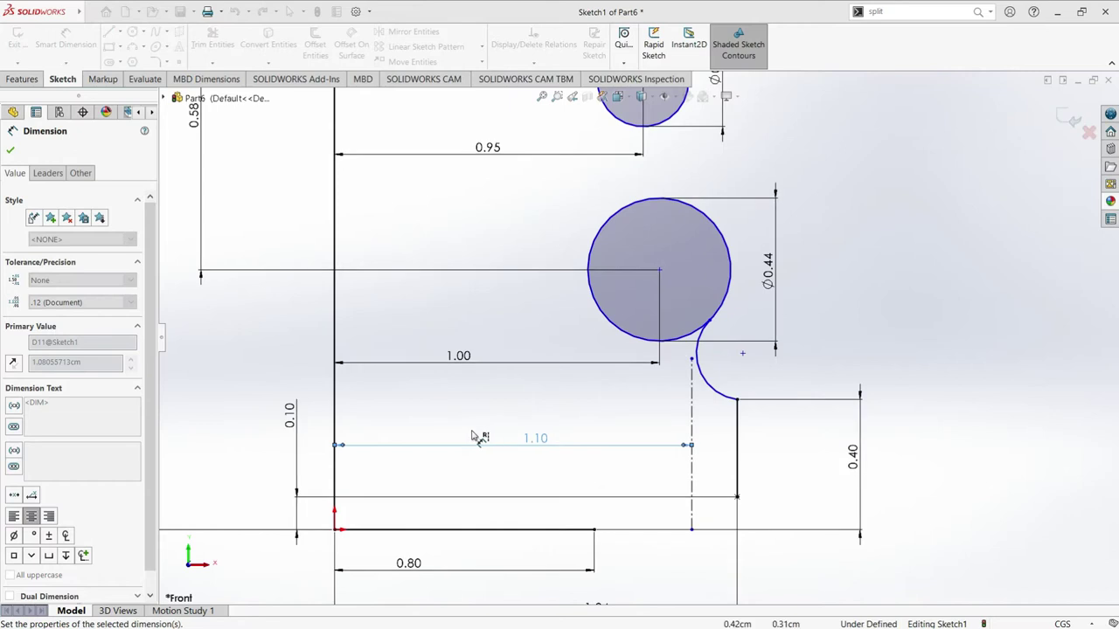
{"action": "key", "text": "Escape"}
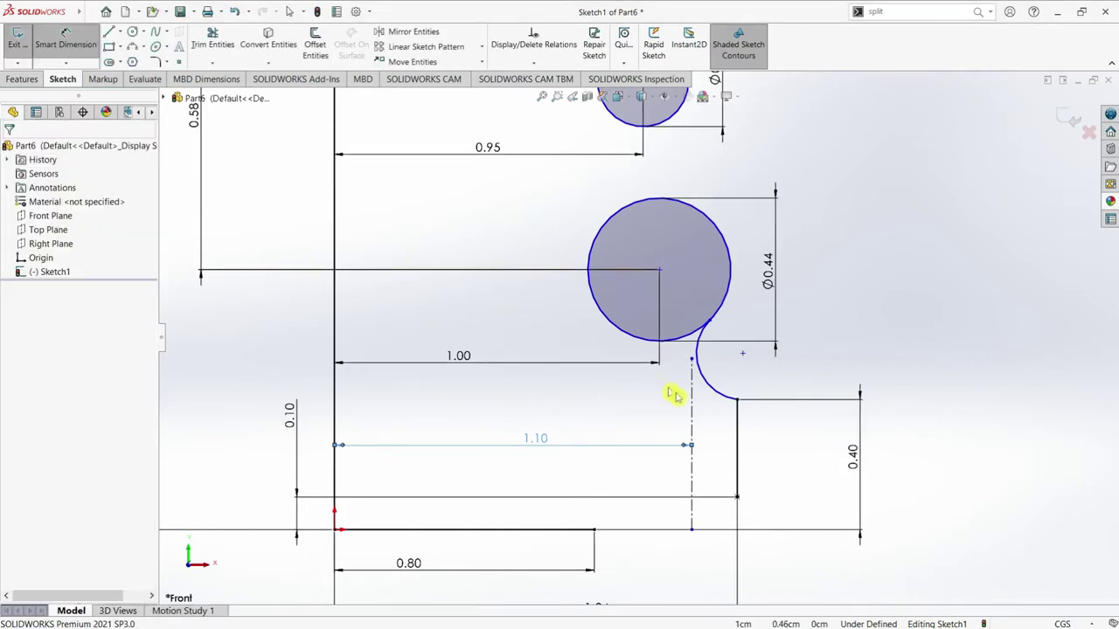
{"action": "scroll", "coordinate": [719, 379], "scroll_direction": "down", "scroll_amount": 2}
- Drag the small arc outward and make the centerline's top end coincident with it
{"action": "scroll", "coordinate": [693, 359], "scroll_direction": "down", "scroll_amount": 2}
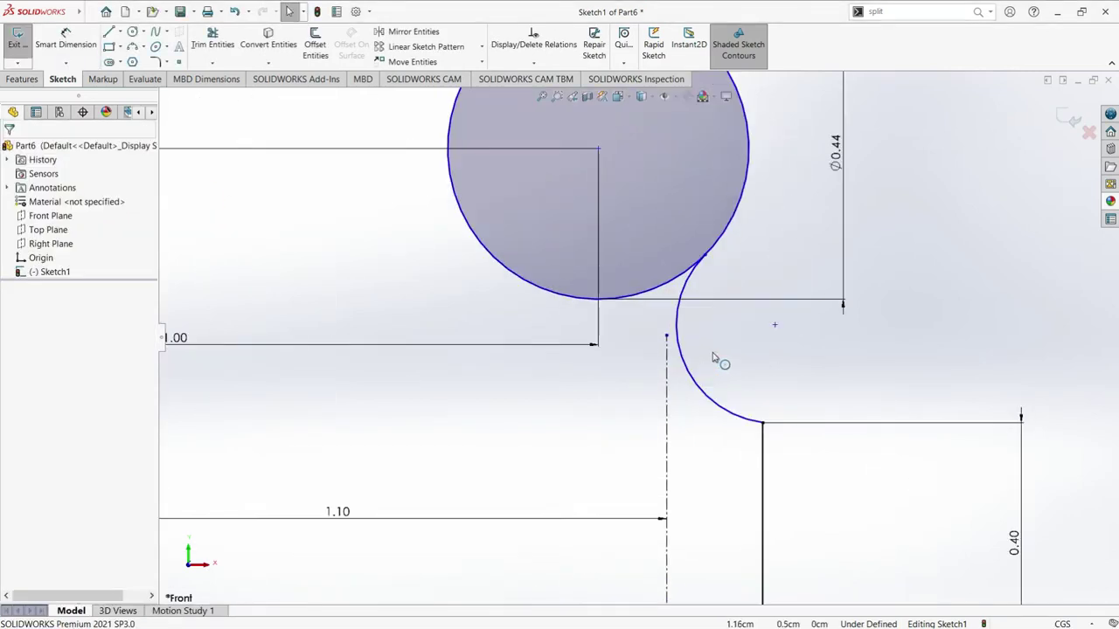
{"action": "left_click_drag", "start_coordinate": [674, 356], "coordinate": [670, 347]}
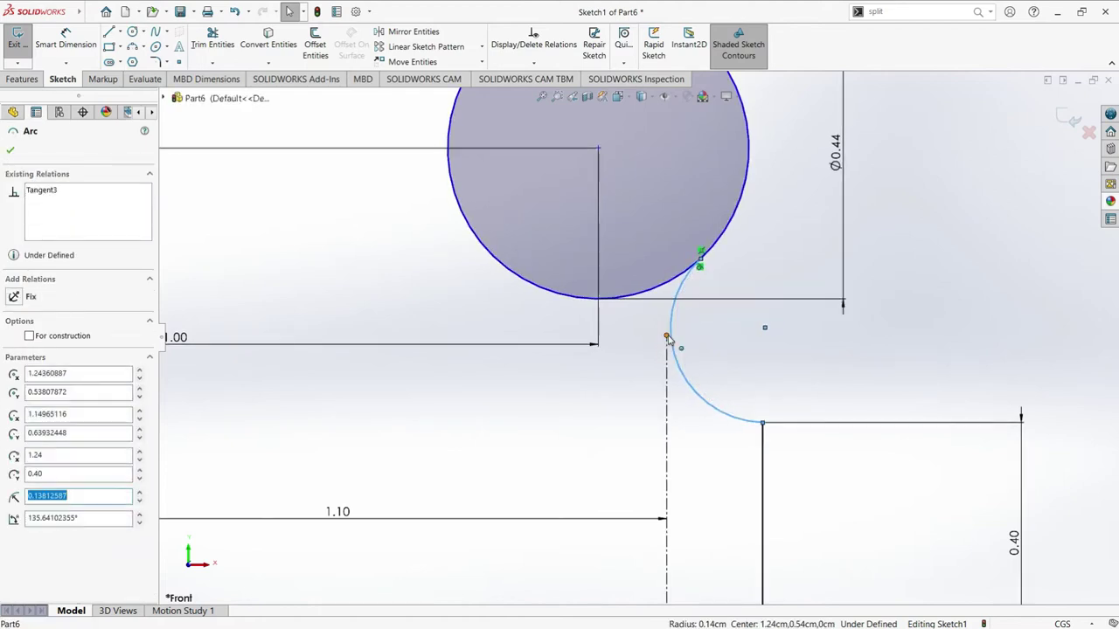
{"action": "left_click", "coordinate": [667, 336]}
{"action": "left_click", "coordinate": [688, 344], "text": "ctrl"}
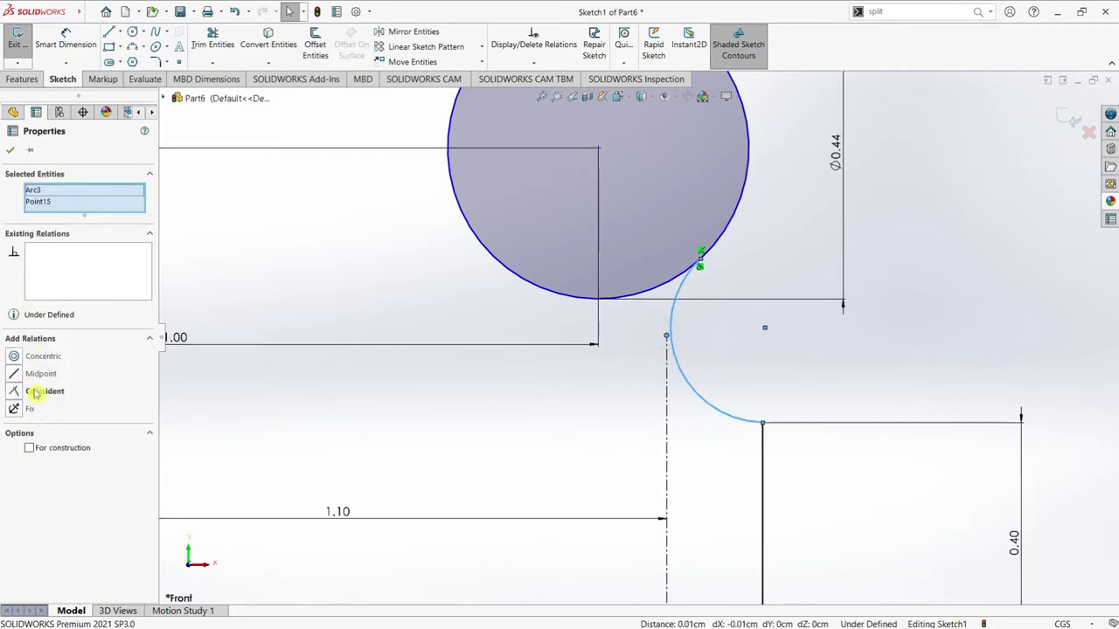
{"action": "left_click", "coordinate": [17, 395]}
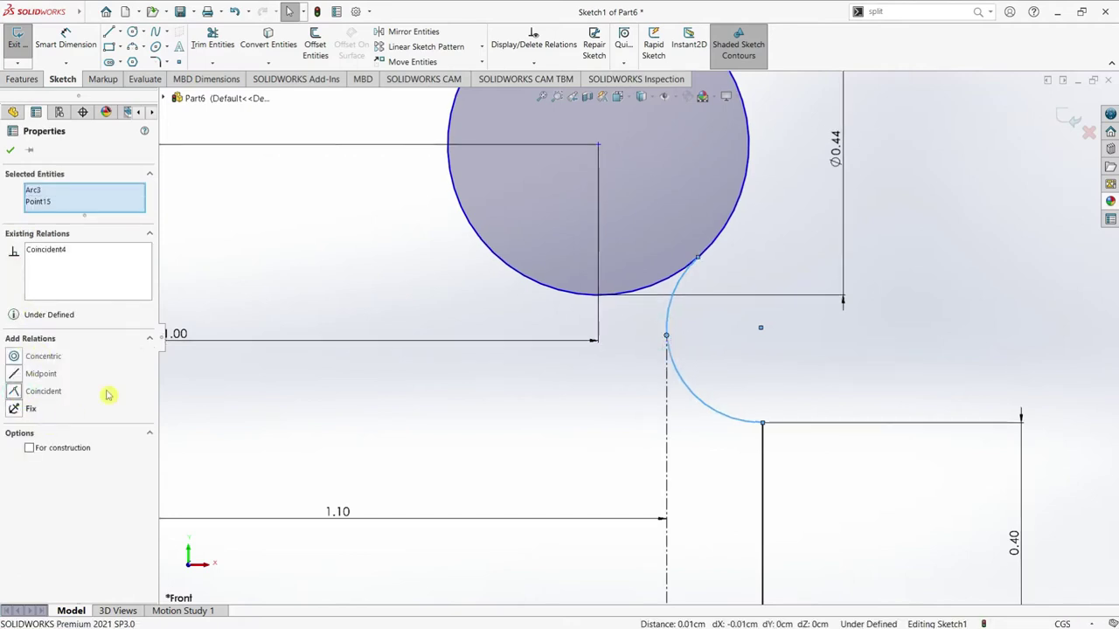
{"action": "scroll", "coordinate": [691, 316], "scroll_direction": "up", "scroll_amount": 2}
{"action": "scroll", "coordinate": [686, 319], "scroll_direction": "up", "scroll_amount": 1}
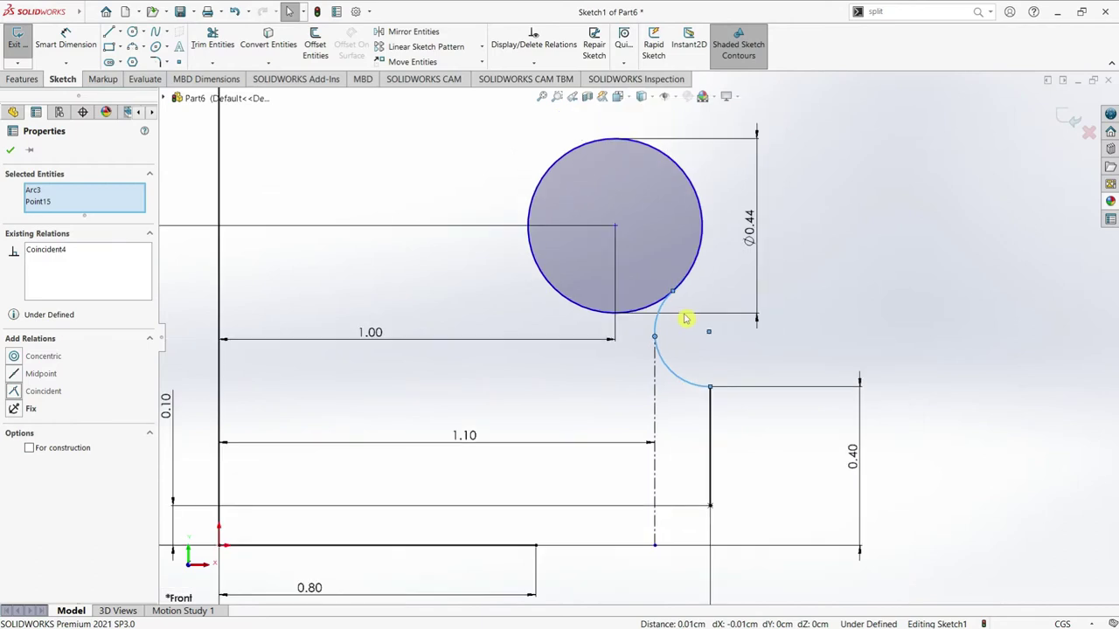
{"action": "left_click", "coordinate": [10, 150]}
{"action": "scroll", "coordinate": [747, 498], "scroll_direction": "up", "scroll_amount": 1}
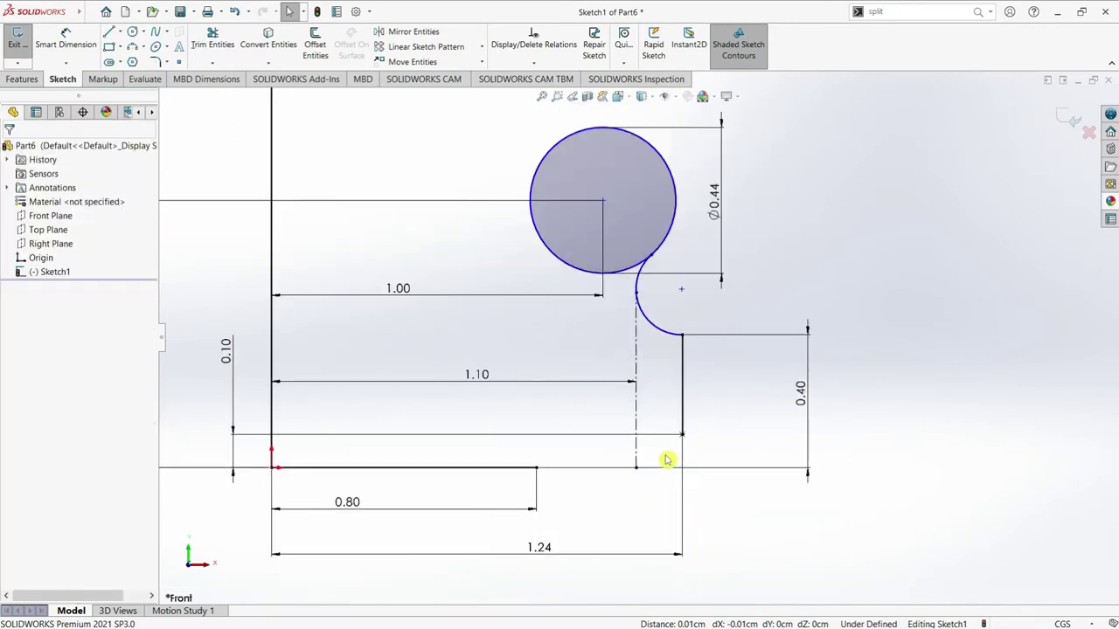
{"action": "scroll", "coordinate": [668, 464], "scroll_direction": "down", "scroll_amount": 2}
- Draw a three-point arc from the 0.80 line's end to the foot of the step
{"action": "left_click", "coordinate": [132, 45]}
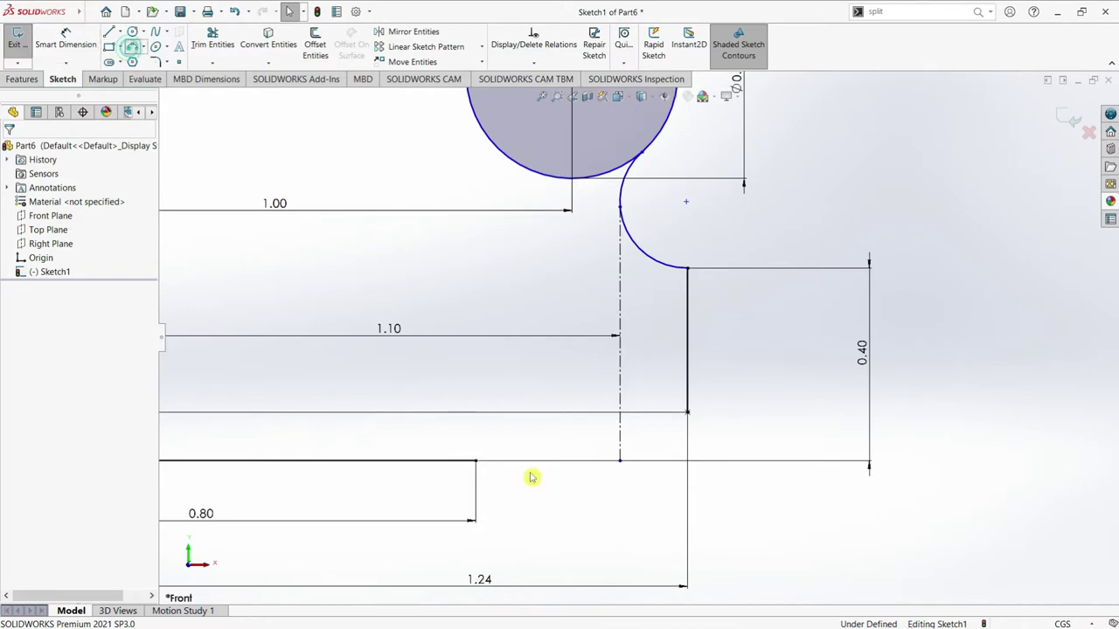
{"action": "left_click", "coordinate": [476, 461]}
{"action": "left_click", "coordinate": [687, 411]}
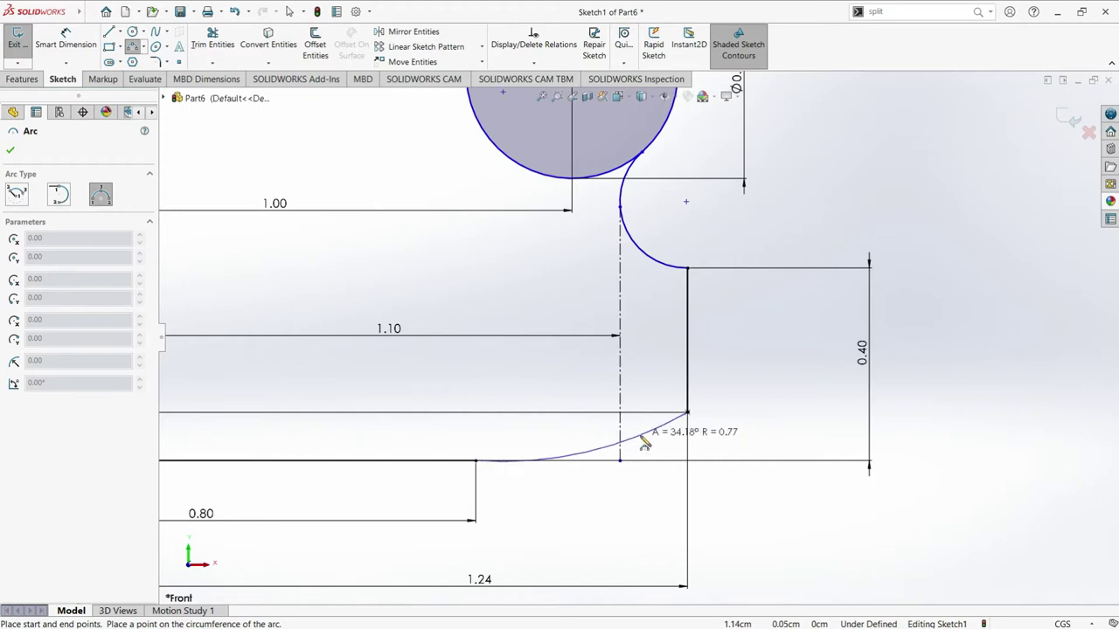
{"action": "left_click", "coordinate": [644, 443]}
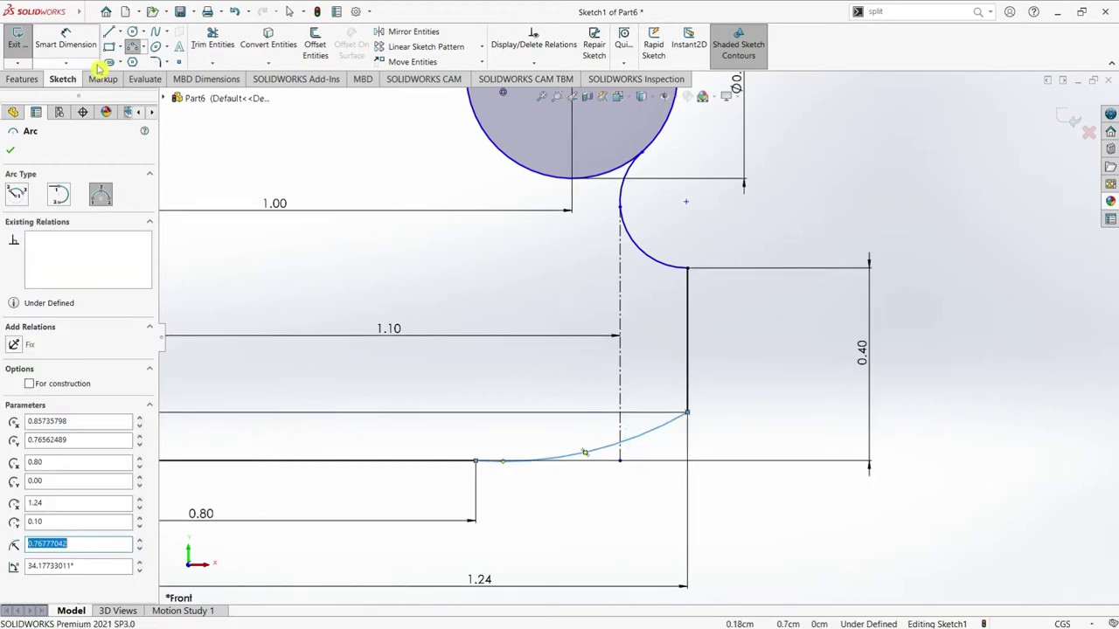
- Set the new arc's radius to 1.14
{"action": "left_click", "coordinate": [66, 44]}
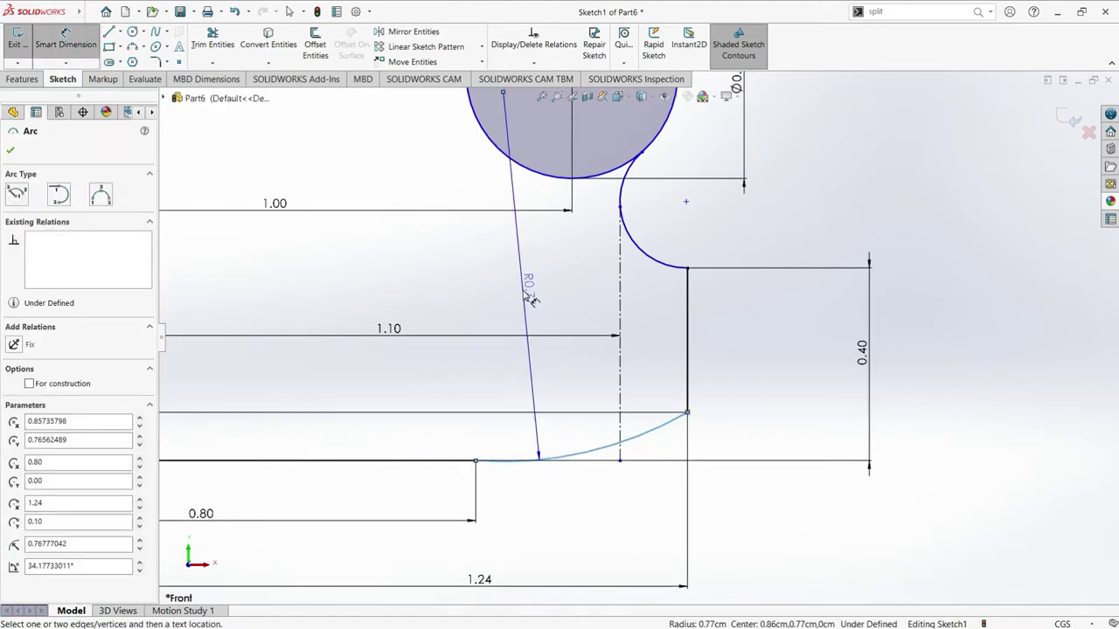
{"action": "left_click", "coordinate": [530, 298]}
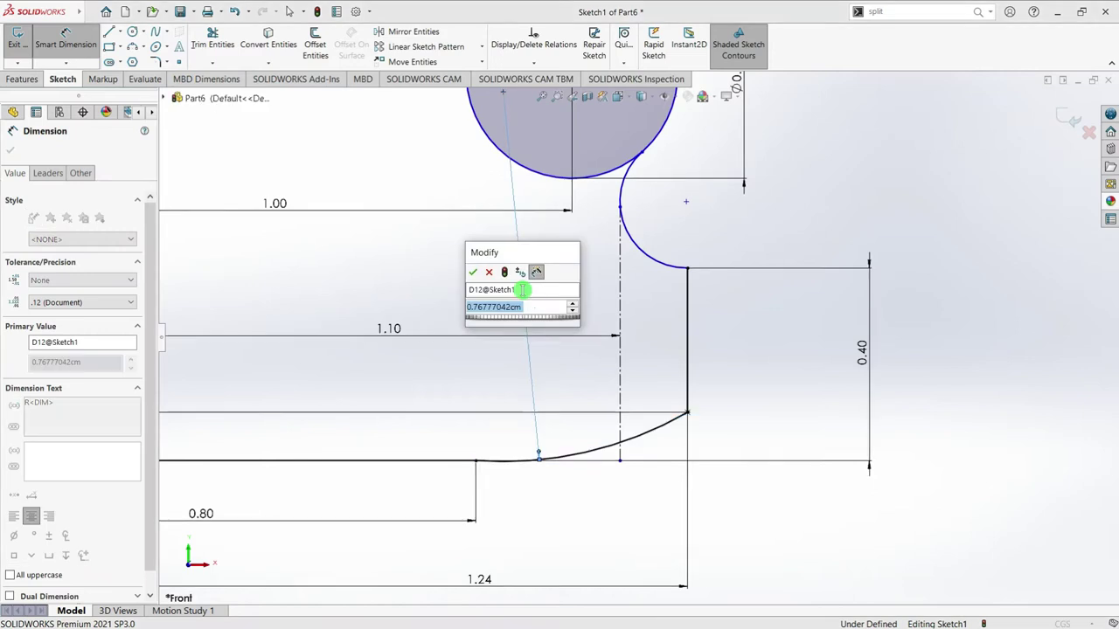
{"action": "type", "text": "1.1"}
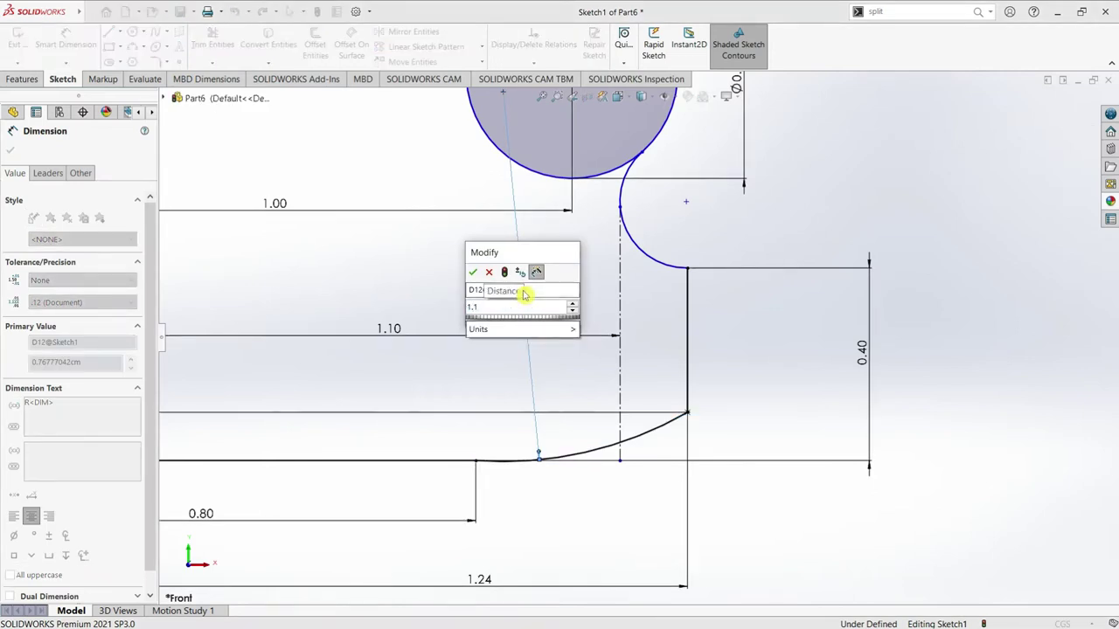
{"action": "left_click", "coordinate": [472, 273]}
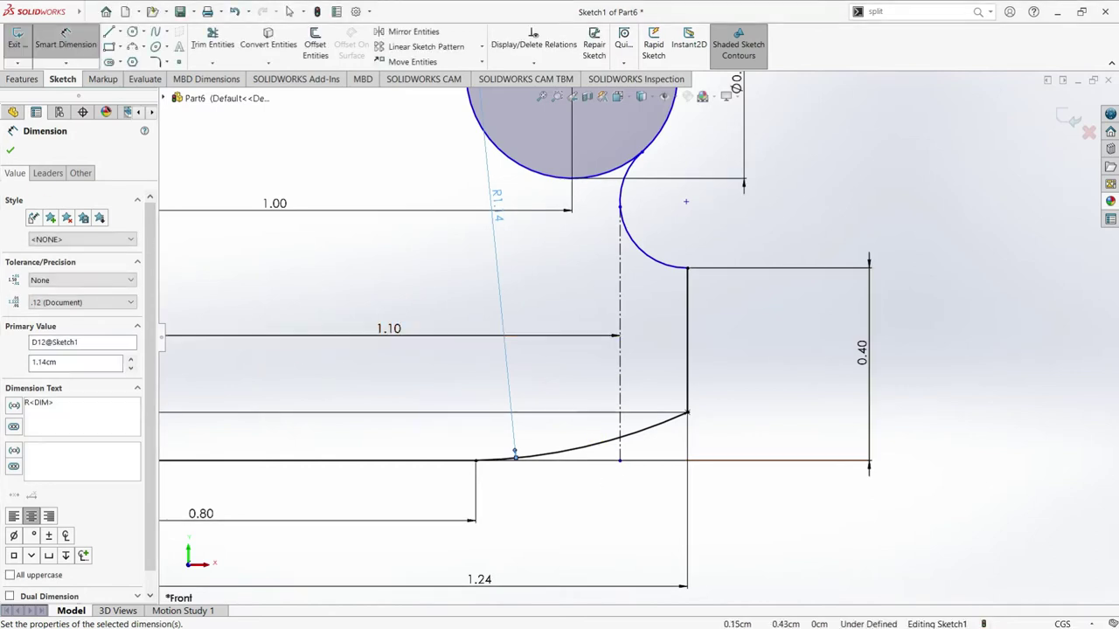
{"action": "left_click", "coordinate": [10, 153]}
{"action": "scroll", "coordinate": [583, 464], "scroll_direction": "down", "scroll_amount": 1}
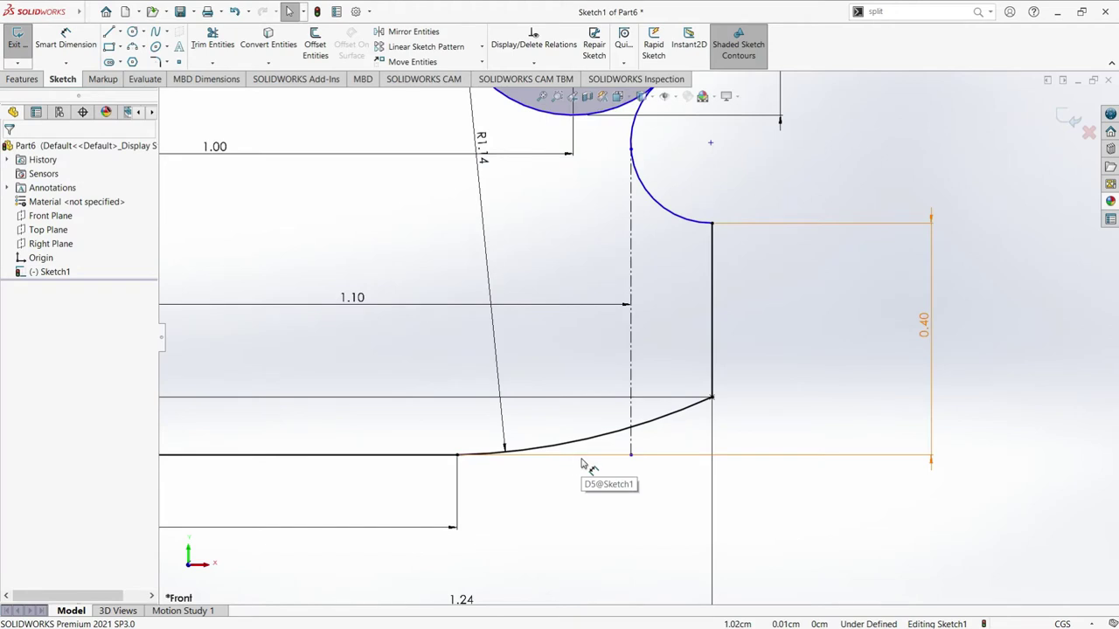
{"action": "scroll", "coordinate": [722, 390], "scroll_direction": "up", "scroll_amount": 1}
{"action": "scroll", "coordinate": [664, 288], "scroll_direction": "up", "scroll_amount": 1}
{"action": "scroll", "coordinate": [643, 232], "scroll_direction": "up", "scroll_amount": 1}
{"action": "scroll", "coordinate": [611, 175], "scroll_direction": "up", "scroll_amount": 2}
{"action": "scroll", "coordinate": [672, 281], "scroll_direction": "down", "scroll_amount": 1}
{"action": "scroll", "coordinate": [679, 314], "scroll_direction": "down", "scroll_amount": 2}
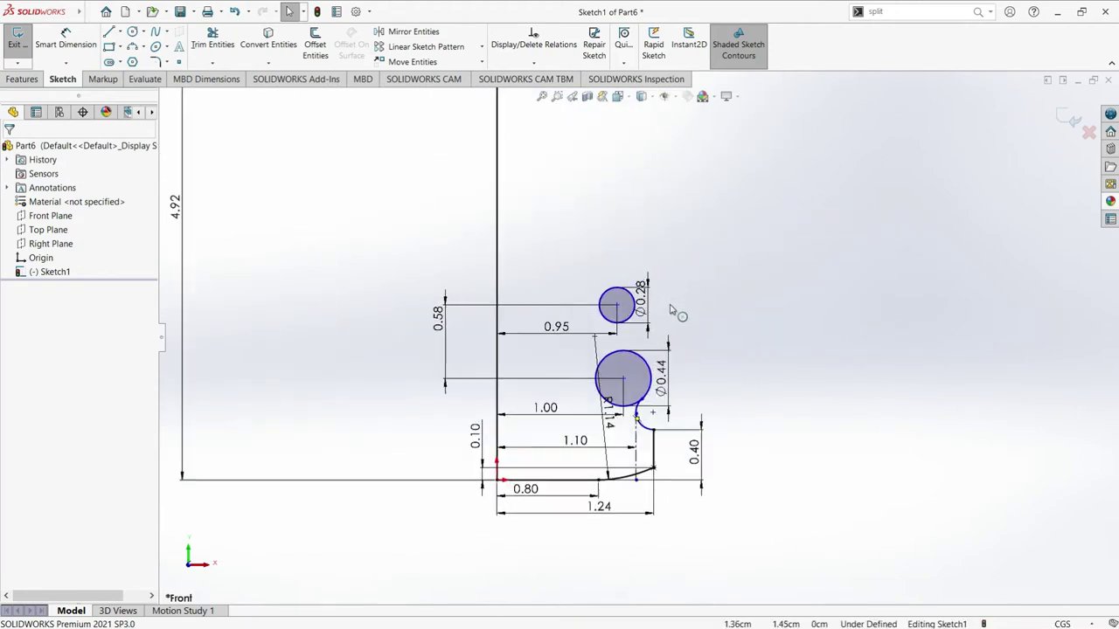
{"action": "scroll", "coordinate": [681, 359], "scroll_direction": "down", "scroll_amount": 1}
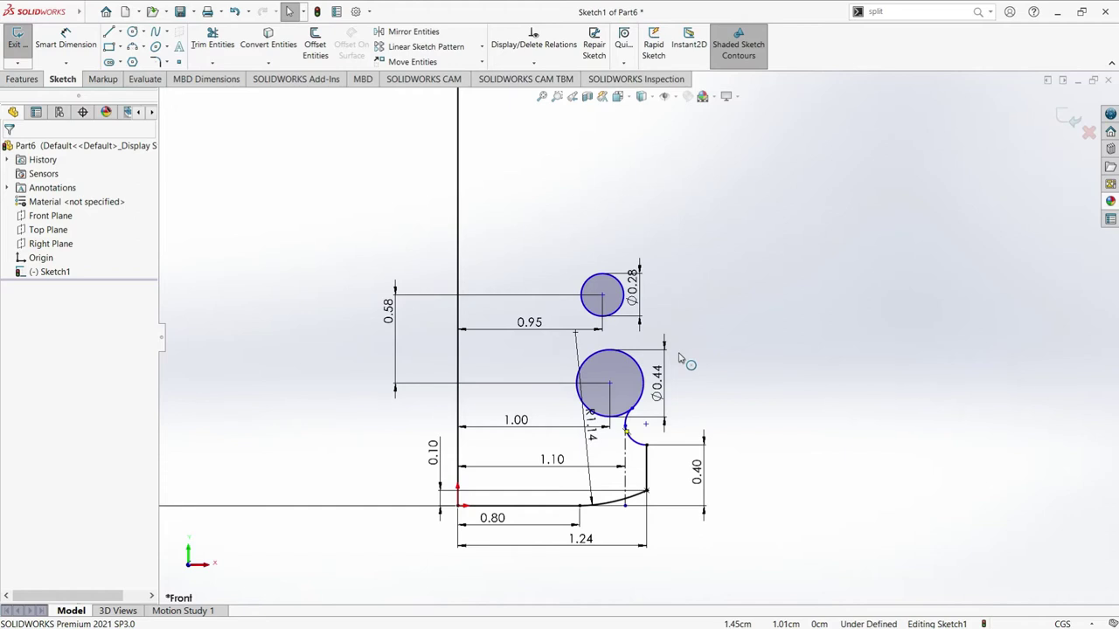
{"action": "scroll", "coordinate": [681, 359], "scroll_direction": "down", "scroll_amount": 1}
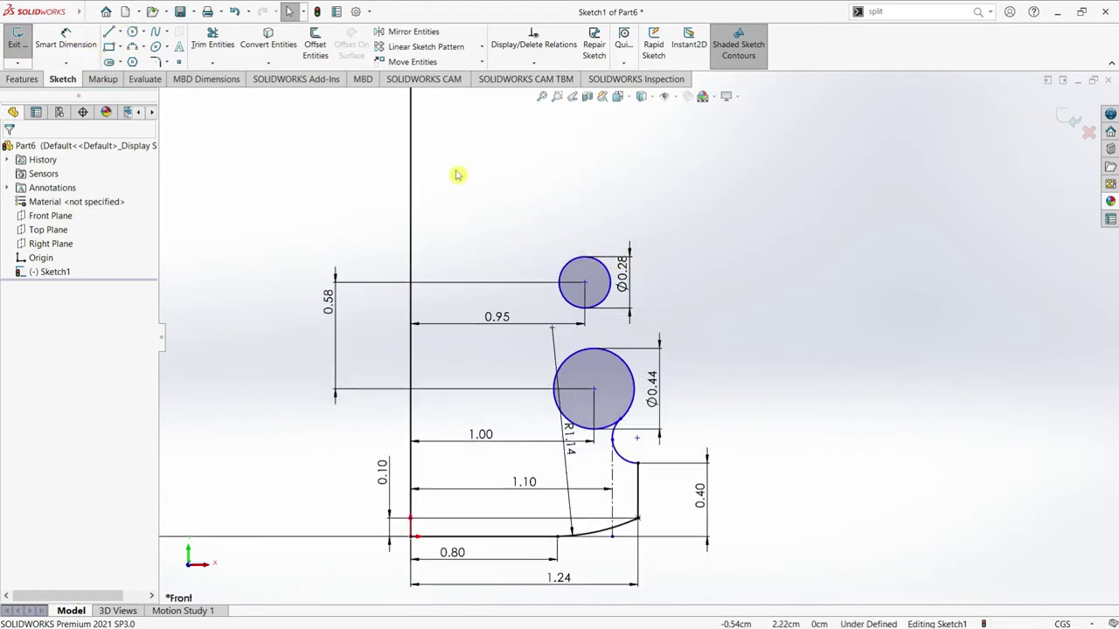
{"action": "scroll", "coordinate": [577, 192], "scroll_direction": "up", "scroll_amount": 1}
{"action": "scroll", "coordinate": [603, 176], "scroll_direction": "down", "scroll_amount": 1}
{"action": "scroll", "coordinate": [620, 181], "scroll_direction": "up", "scroll_amount": 1}
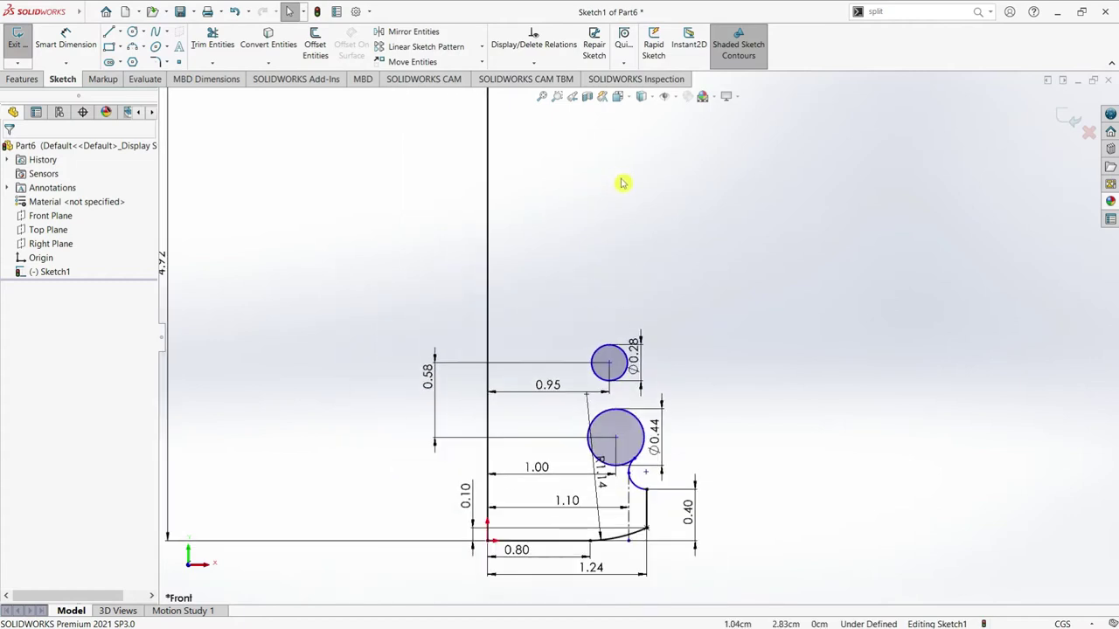
{"action": "scroll", "coordinate": [624, 182], "scroll_direction": "down", "scroll_amount": 1}
{"action": "left_click", "coordinate": [91, 12]}
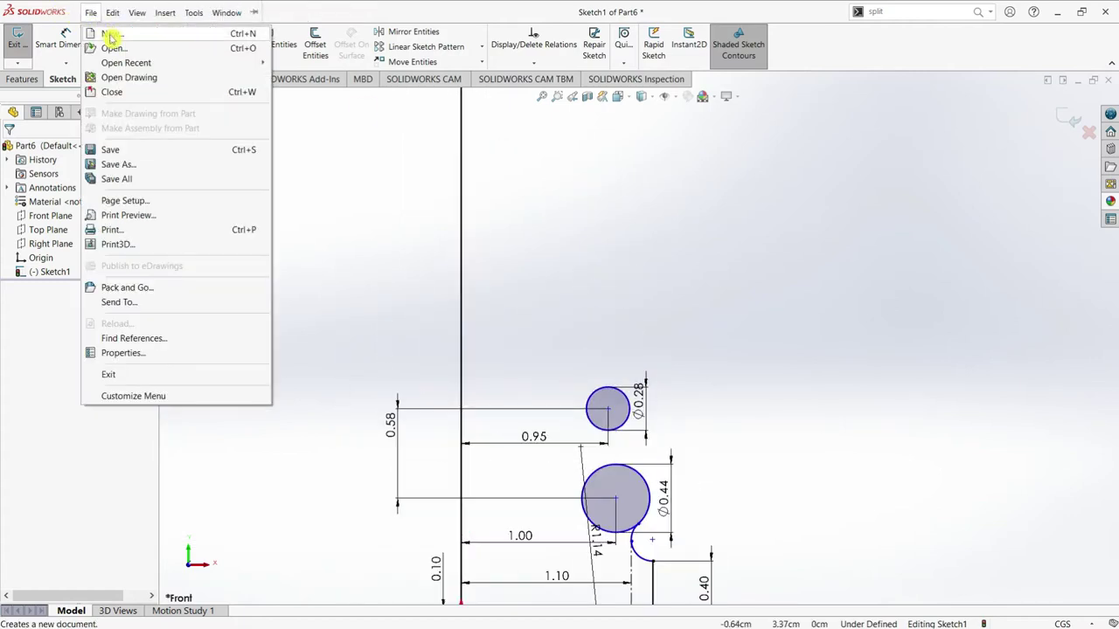
- Draw a short horizontal line above the circles
{"action": "left_click", "coordinate": [407, 11]}
{"action": "left_click", "coordinate": [110, 32]}
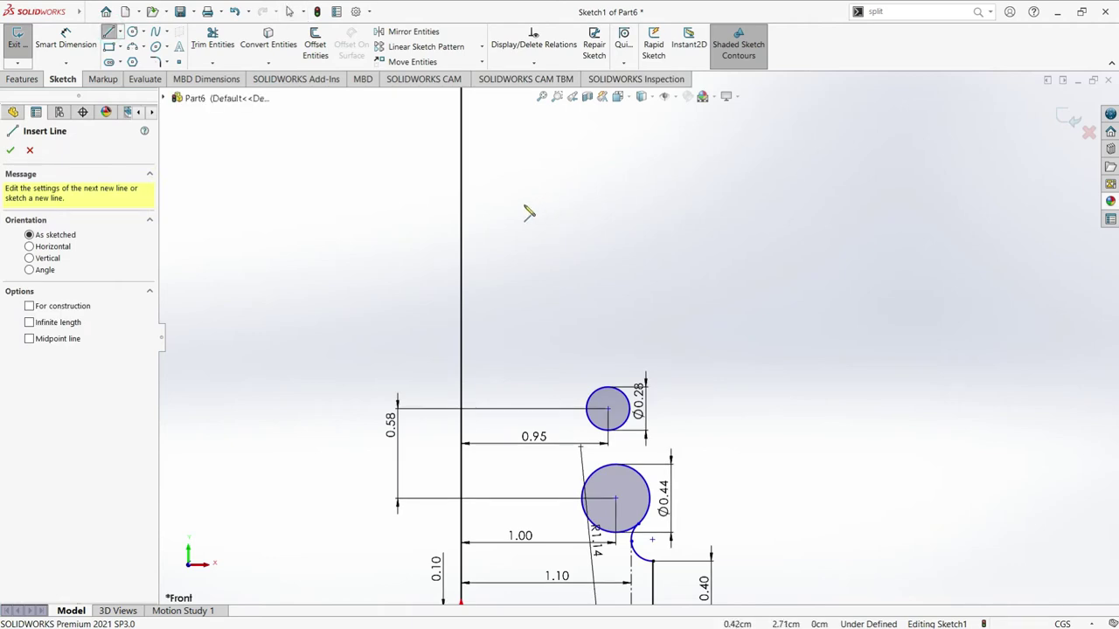
{"action": "left_click", "coordinate": [525, 204]}
{"action": "left_click", "coordinate": [613, 204]}
- Dimension the line's left end 0.40 from the main vertical line
{"action": "left_click", "coordinate": [65, 39]}
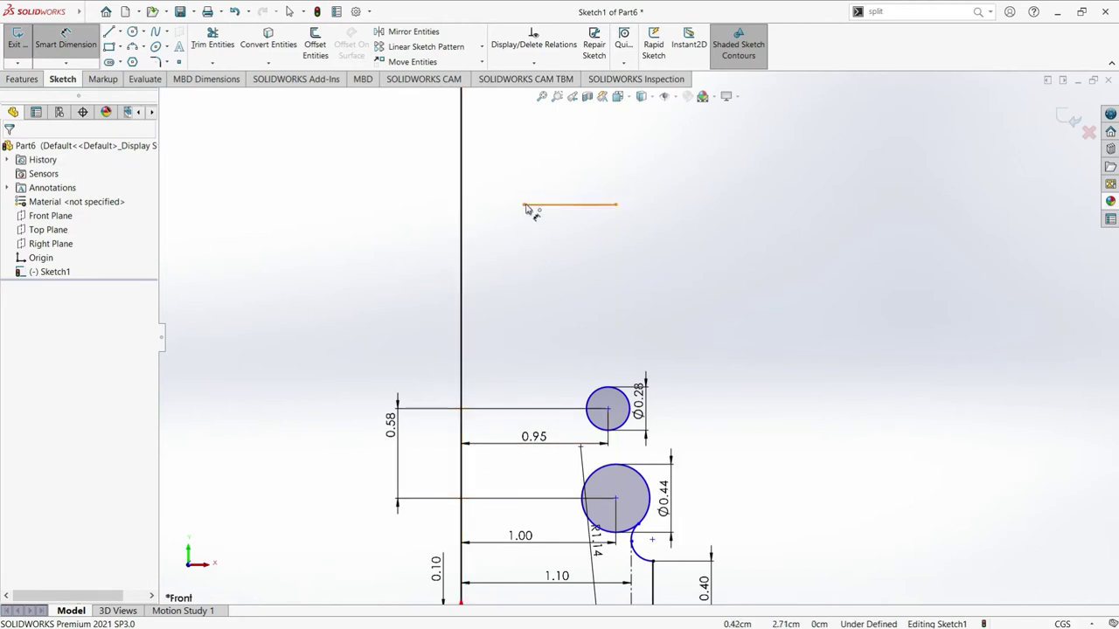
{"action": "left_click", "coordinate": [461, 219]}
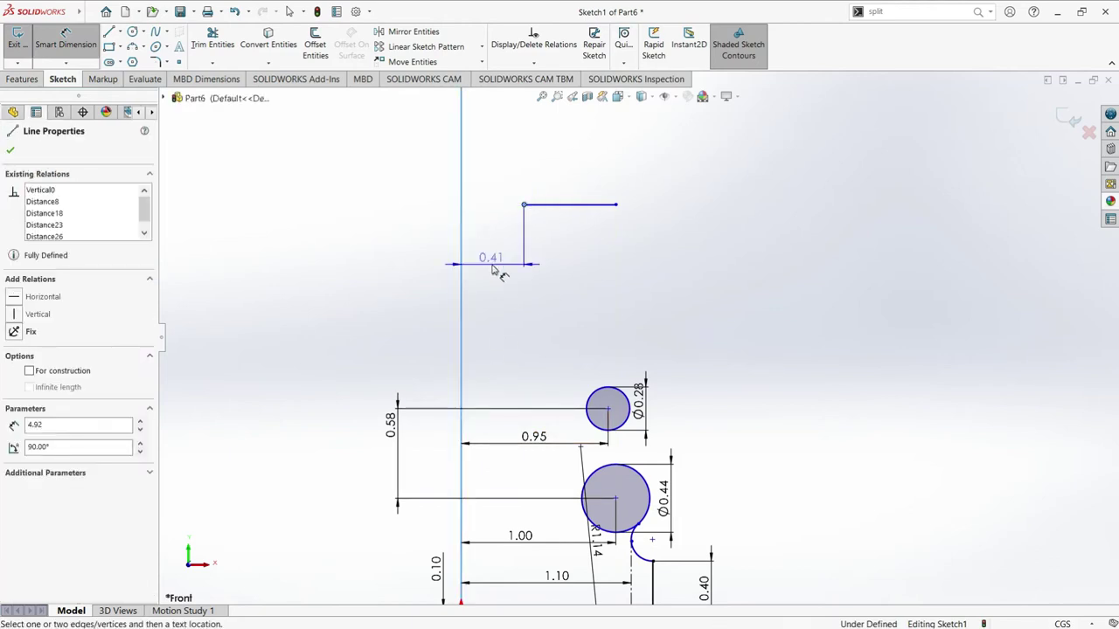
{"action": "left_click", "coordinate": [494, 273]}
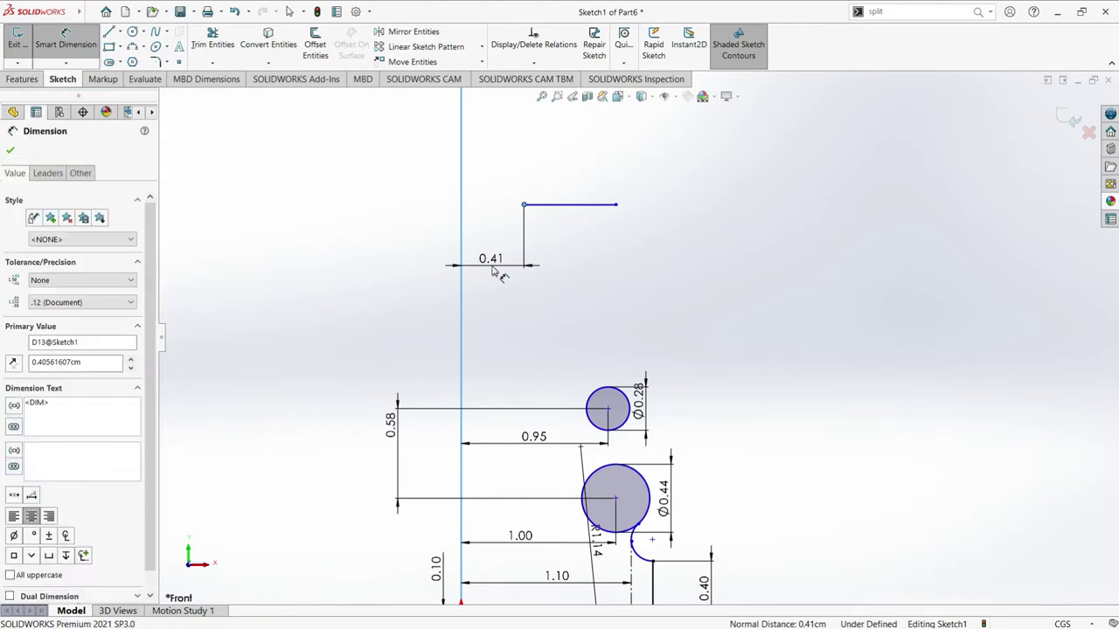
{"action": "type", "text": "0.4"}
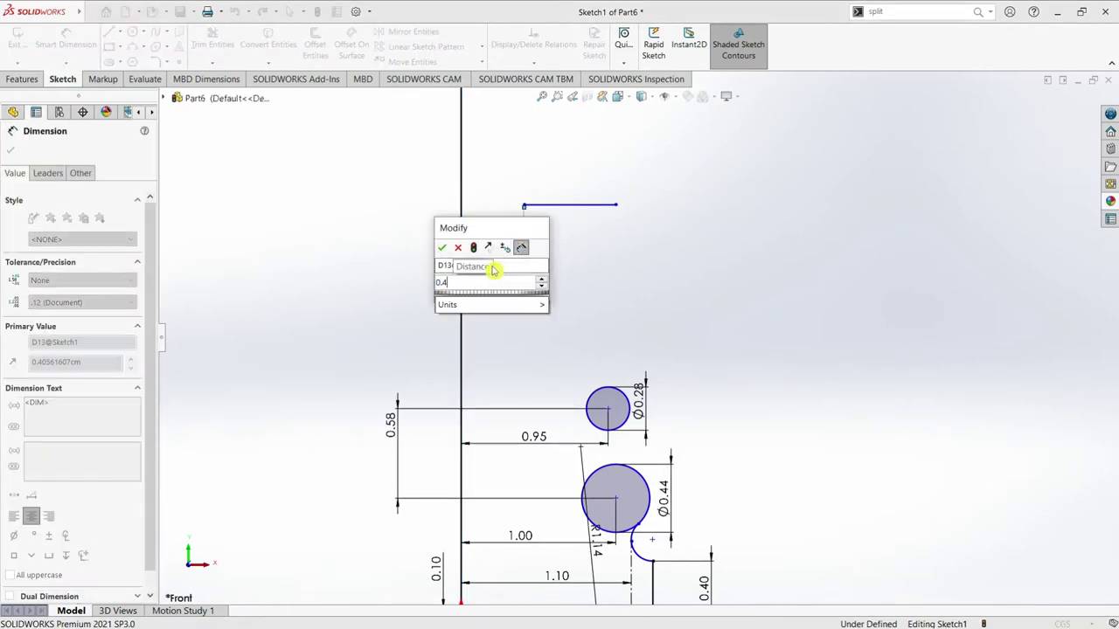
{"action": "key", "text": "Return"}
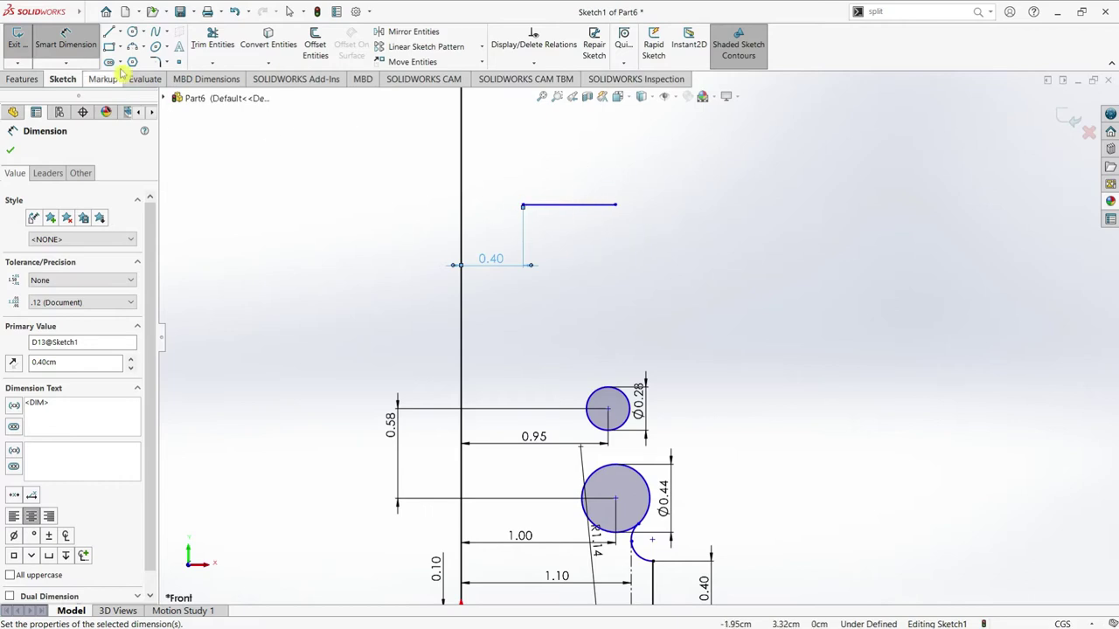
- Draw a small circle above the short horizontal line
{"action": "left_click", "coordinate": [133, 33]}
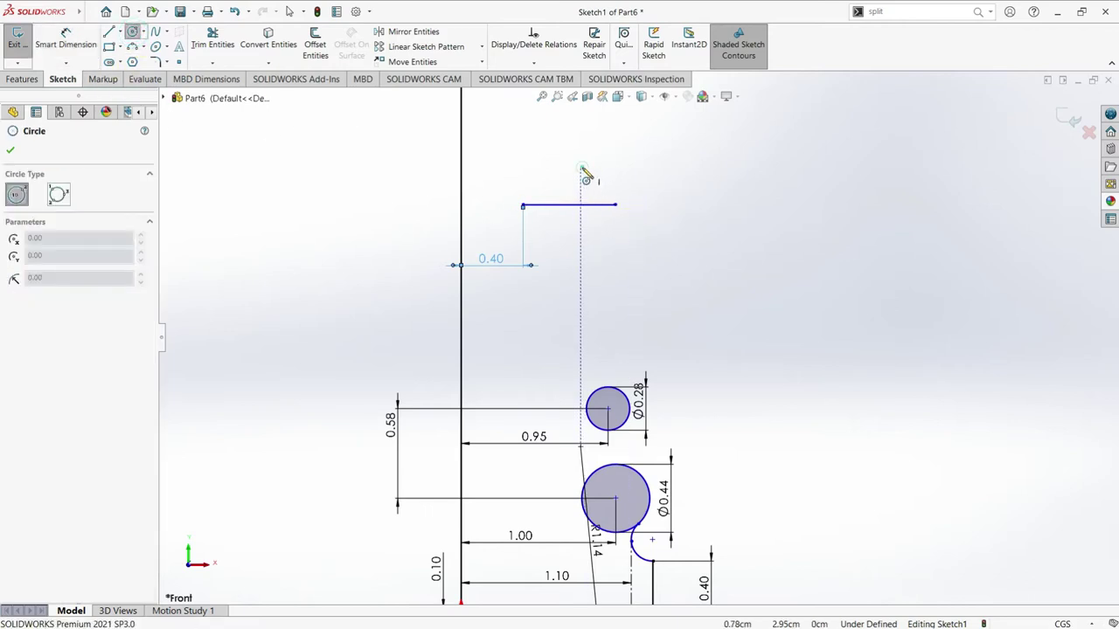
{"action": "left_click", "coordinate": [581, 167]}
{"action": "left_click", "coordinate": [595, 185]}
- Change the circle centre's 0.77 distance from the axis to 0.64
{"action": "left_click", "coordinate": [66, 39]}
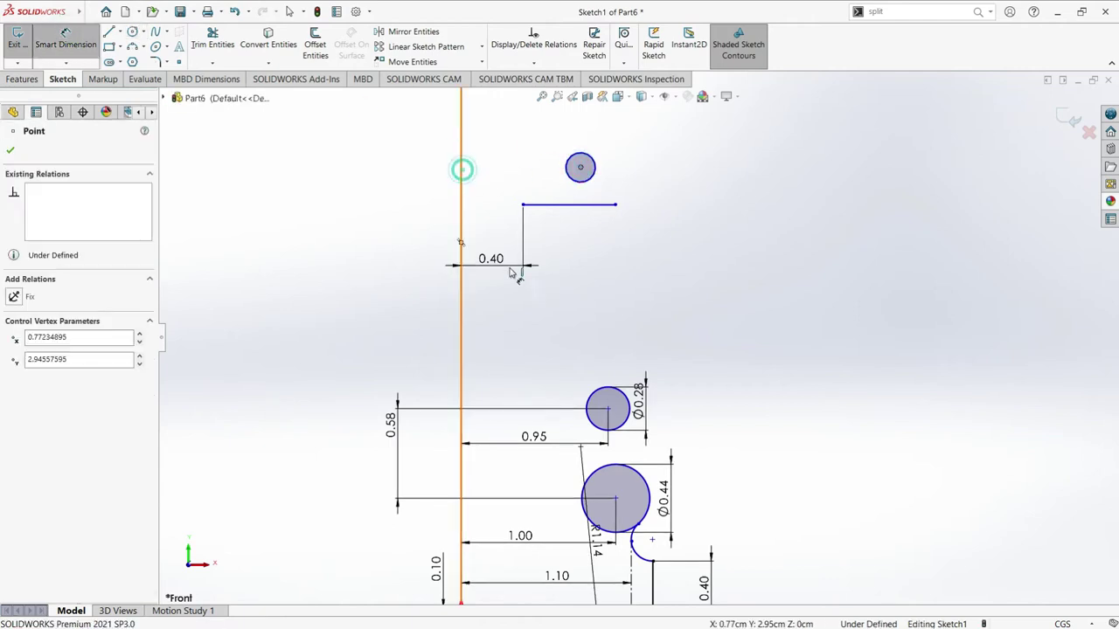
{"action": "left_click", "coordinate": [462, 169]}
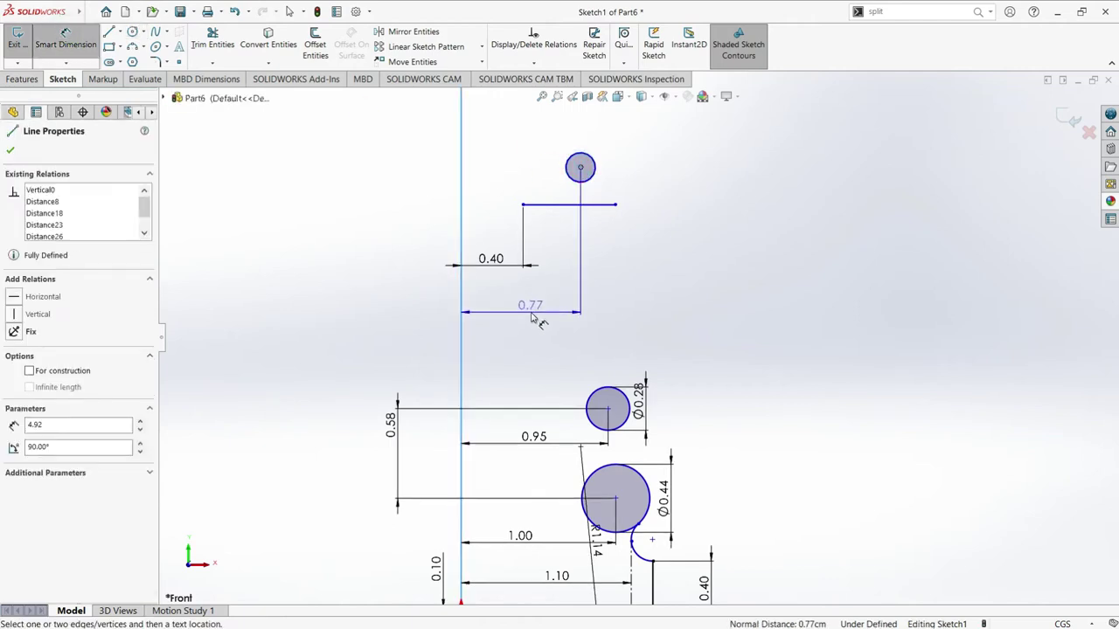
{"action": "double_click", "coordinate": [531, 311]}
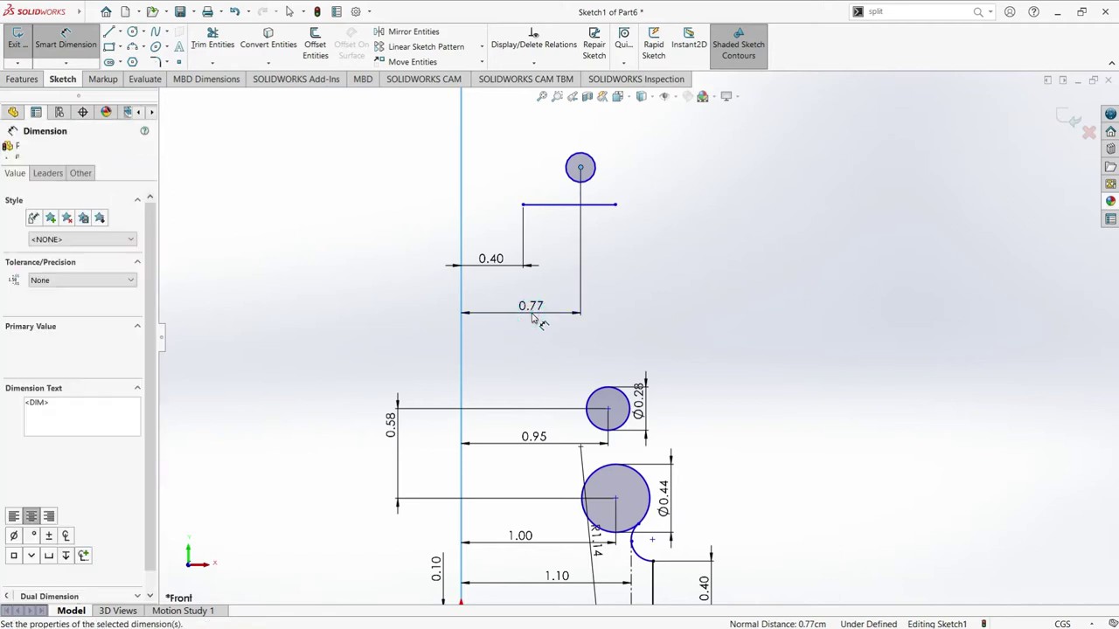
{"action": "type", "text": "0.64"}
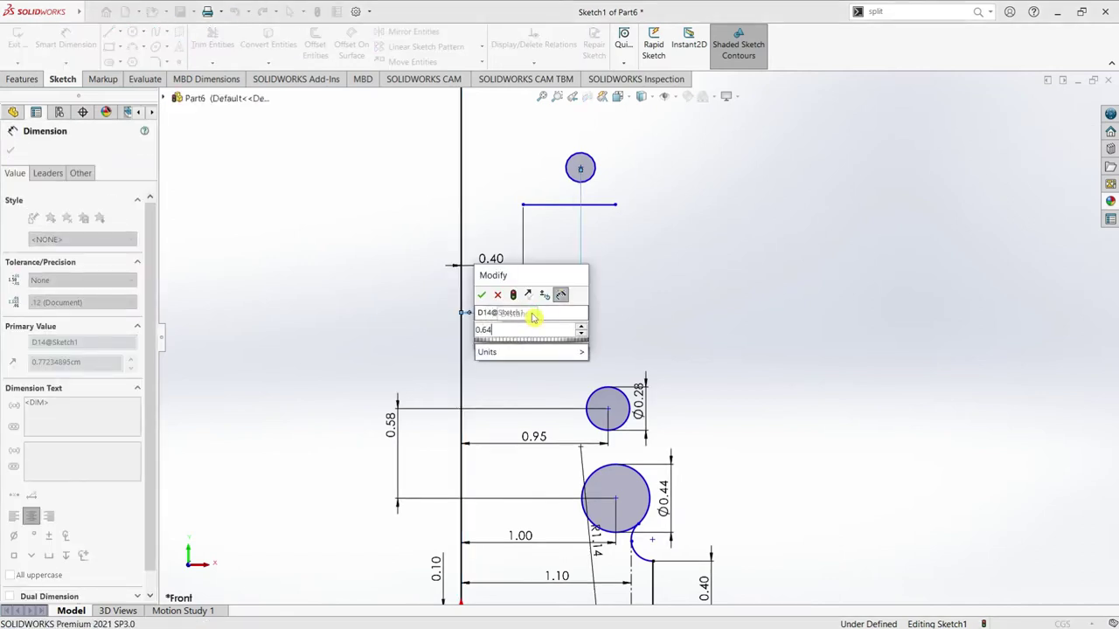
{"action": "left_click", "coordinate": [482, 294]}
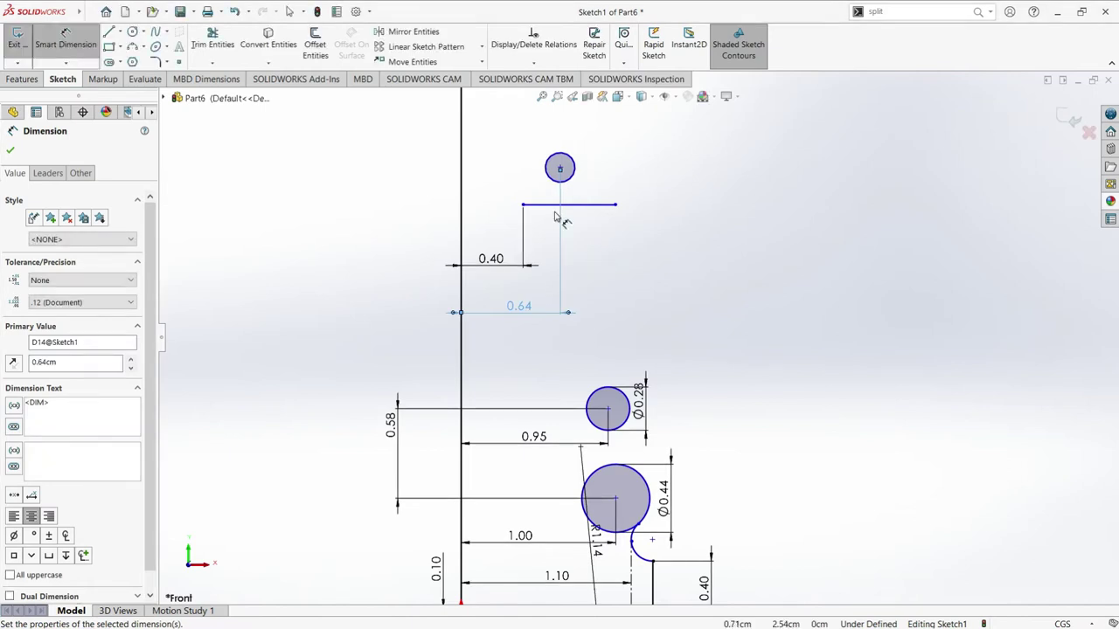
{"action": "left_click", "coordinate": [11, 156]}
- Make the top circle tangent to the horizontal line beneath it
{"action": "scroll", "coordinate": [577, 196], "scroll_direction": "down", "scroll_amount": 1}
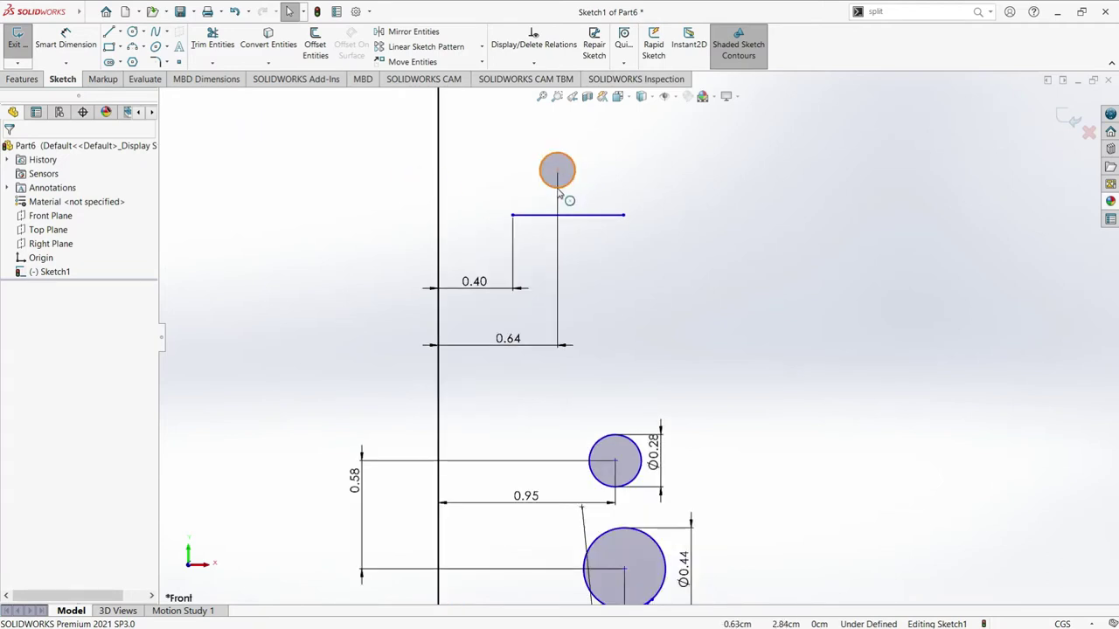
{"action": "scroll", "coordinate": [559, 191], "scroll_direction": "down", "scroll_amount": 3}
{"action": "scroll", "coordinate": [579, 230], "scroll_direction": "down", "scroll_amount": 2}
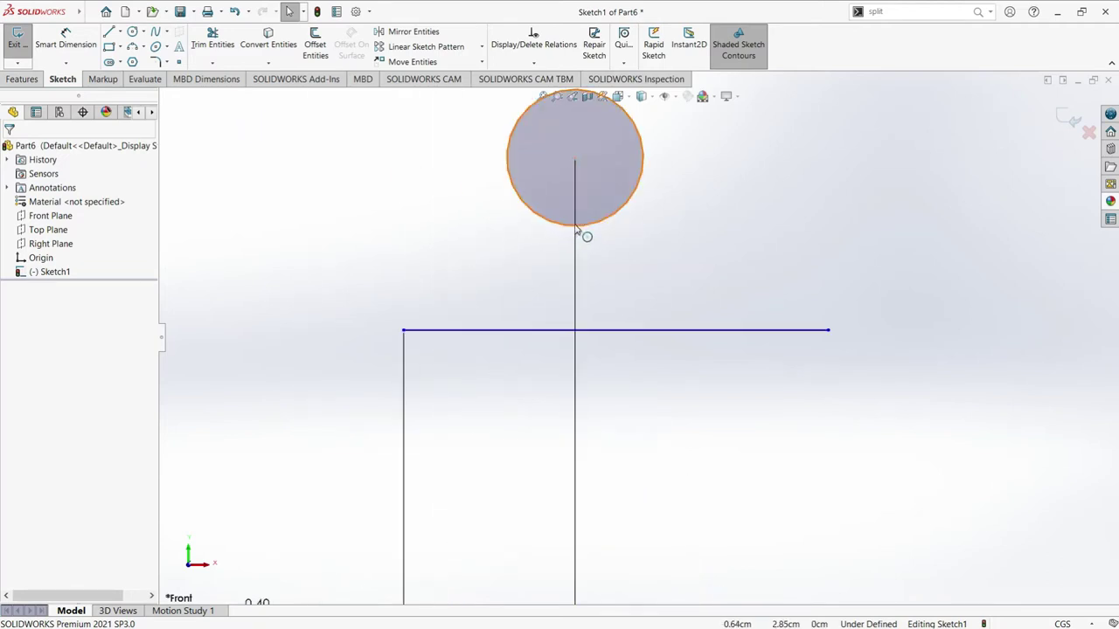
{"action": "left_click", "coordinate": [579, 228]}
{"action": "left_click", "coordinate": [584, 331]}
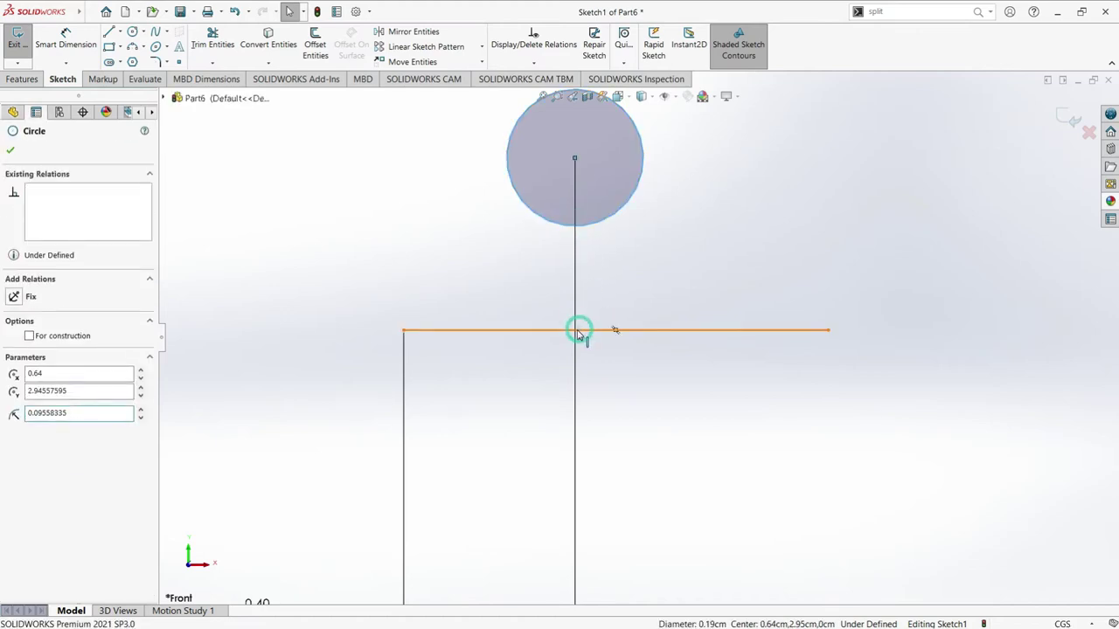
{"action": "left_click", "coordinate": [584, 334], "text": "ctrl"}
{"action": "left_click", "coordinate": [12, 356]}
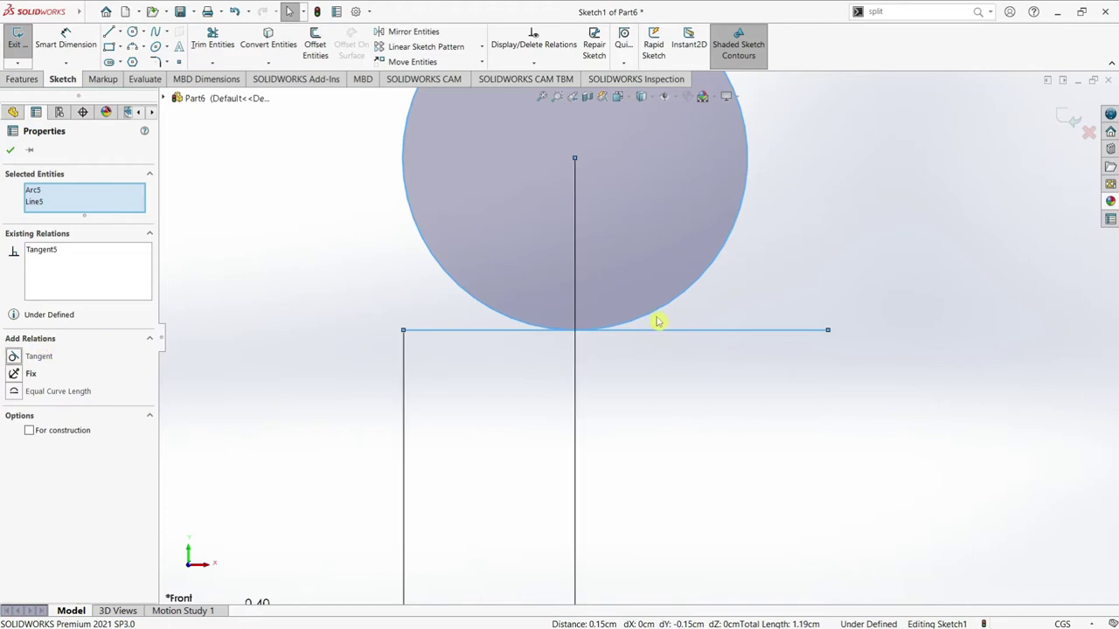
{"action": "scroll", "coordinate": [656, 313], "scroll_direction": "up", "scroll_amount": 2}
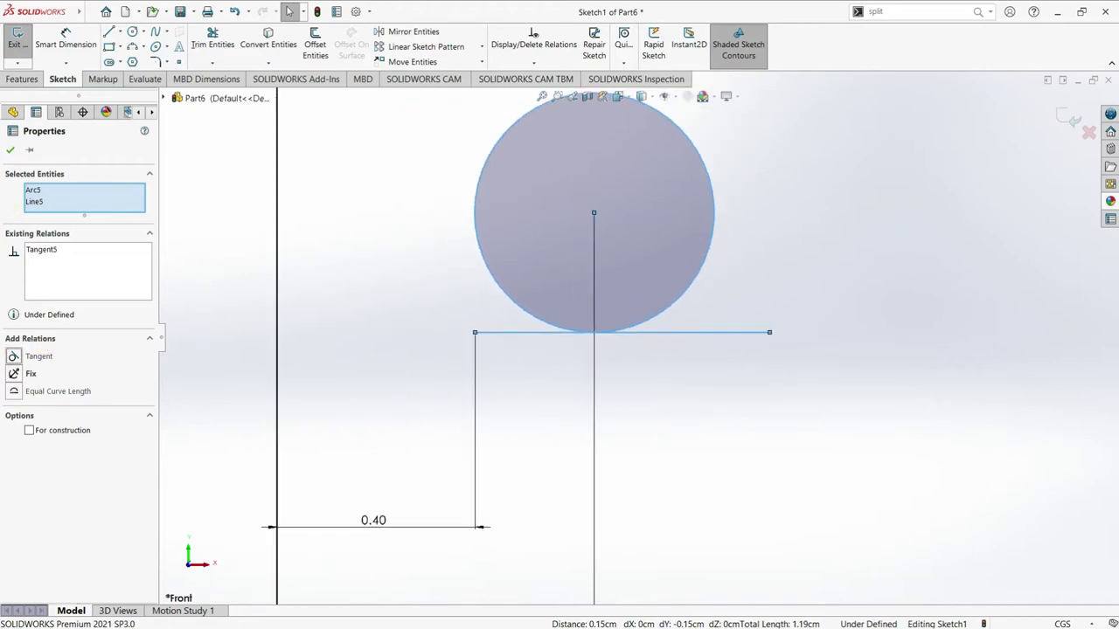
- Dimension the top circle's diameter to 0.22
{"action": "left_click", "coordinate": [579, 242]}
{"action": "left_click", "coordinate": [66, 40]}
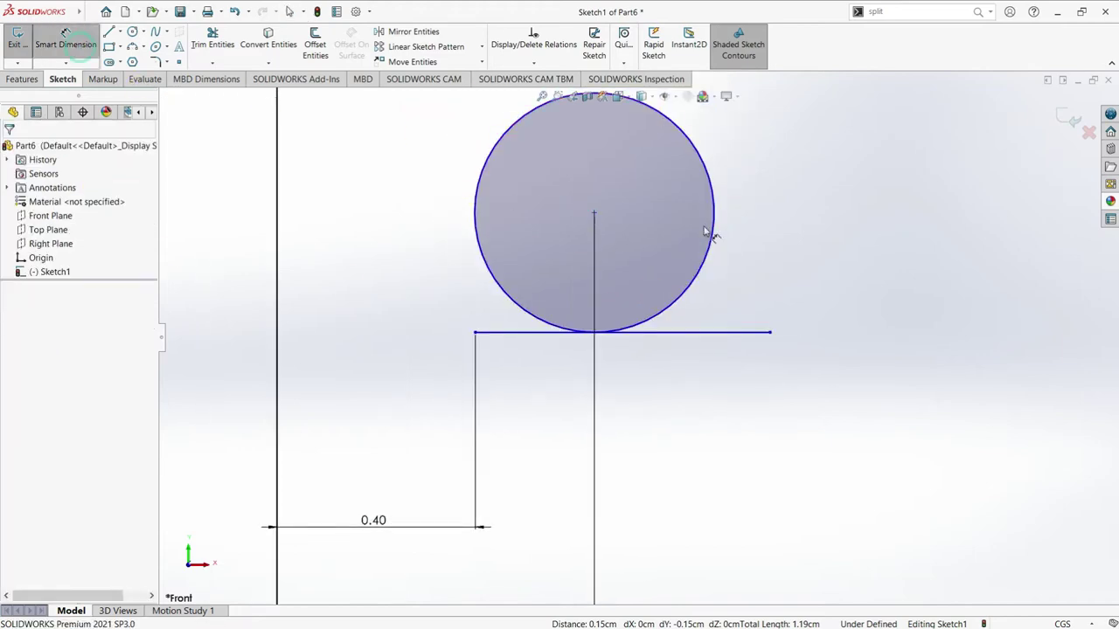
{"action": "left_click", "coordinate": [714, 230]}
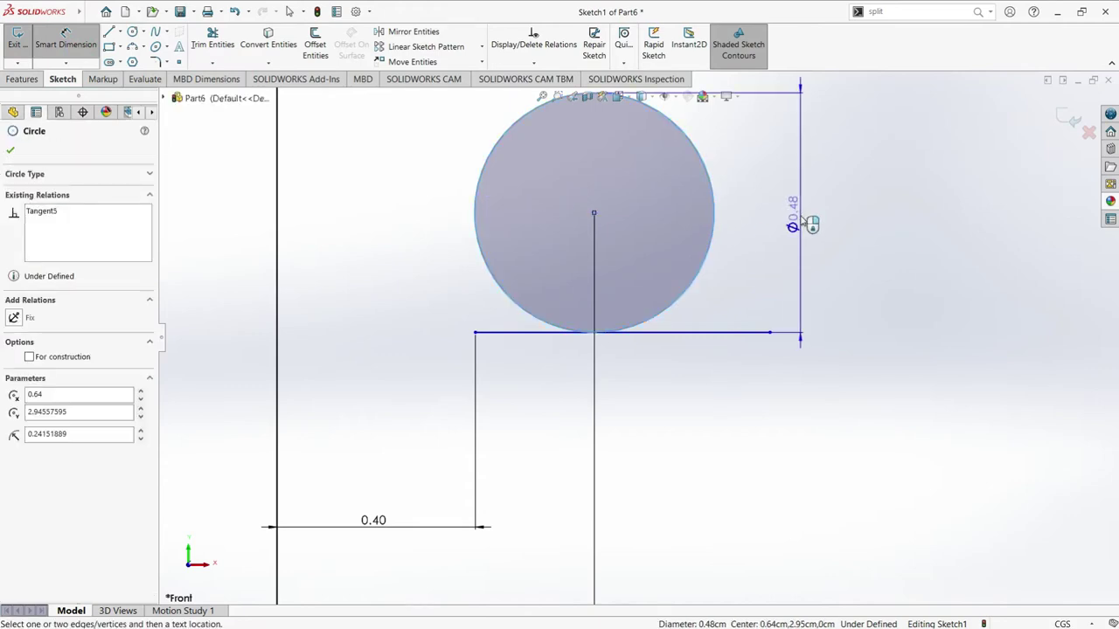
{"action": "left_click", "coordinate": [800, 215]}
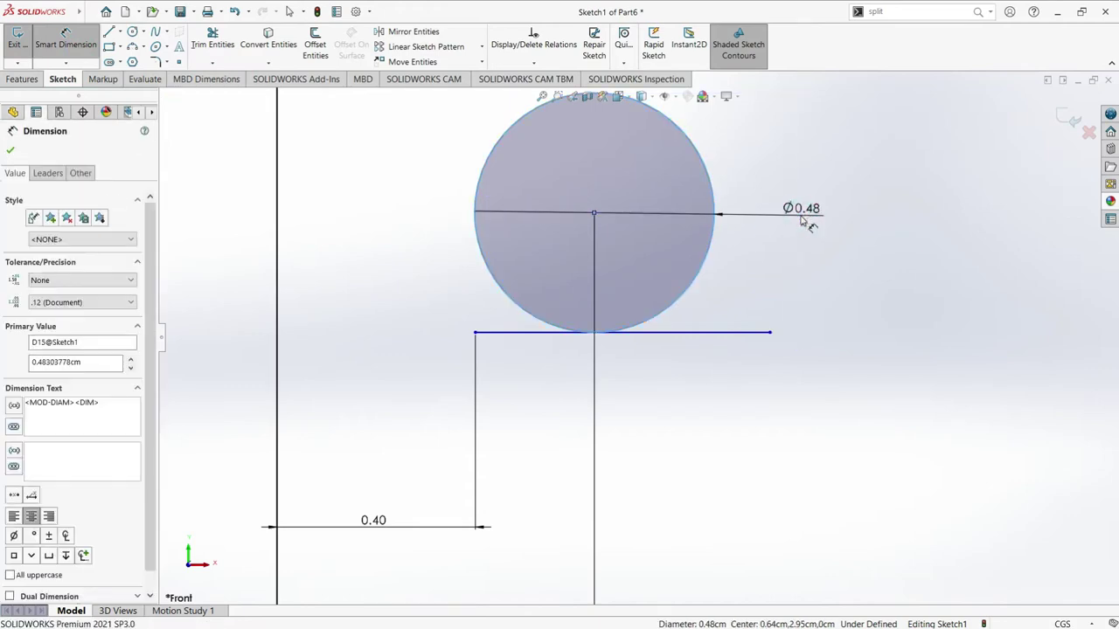
{"action": "type", "text": "0.22"}
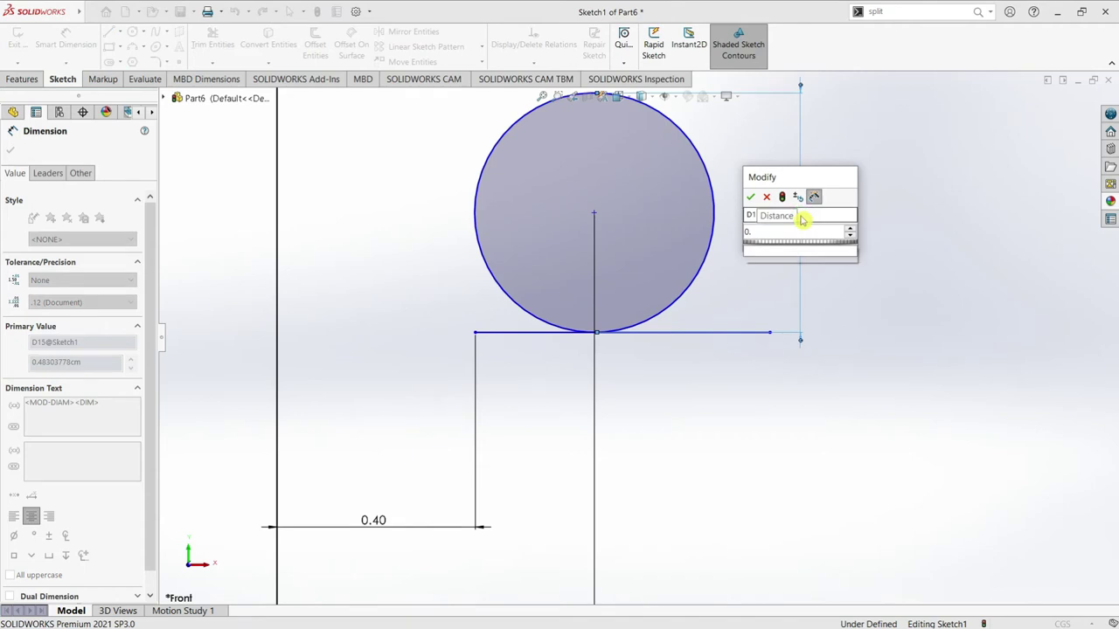
{"action": "key", "text": "Return"}
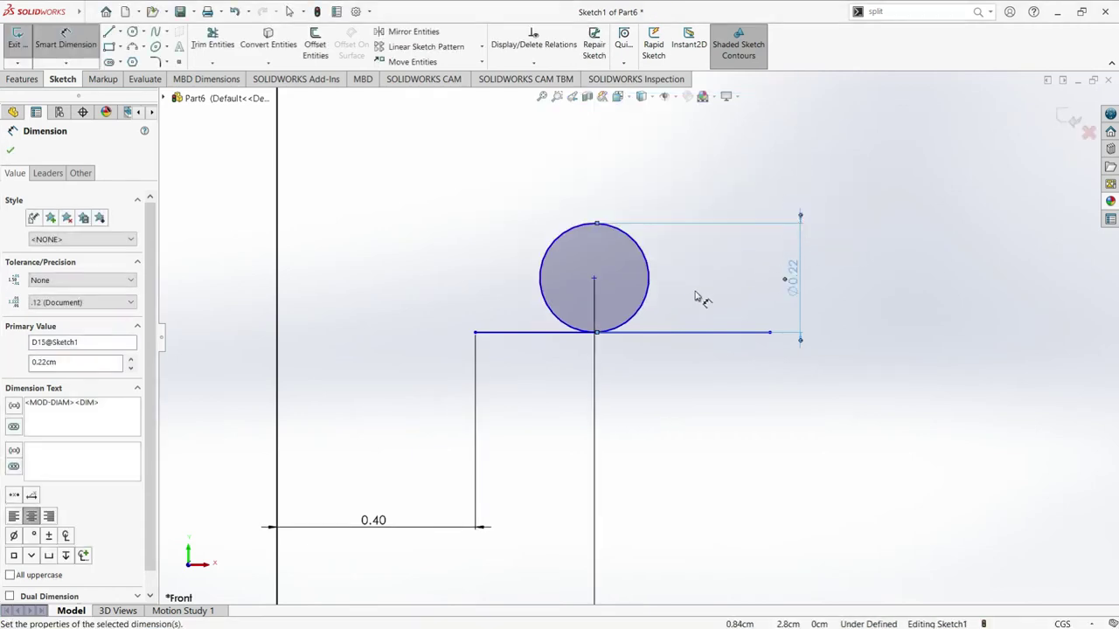
{"action": "scroll", "coordinate": [686, 345], "scroll_direction": "up", "scroll_amount": 1}
{"action": "scroll", "coordinate": [686, 345], "scroll_direction": "up", "scroll_amount": 2}
{"action": "scroll", "coordinate": [678, 399], "scroll_direction": "up", "scroll_amount": 2}
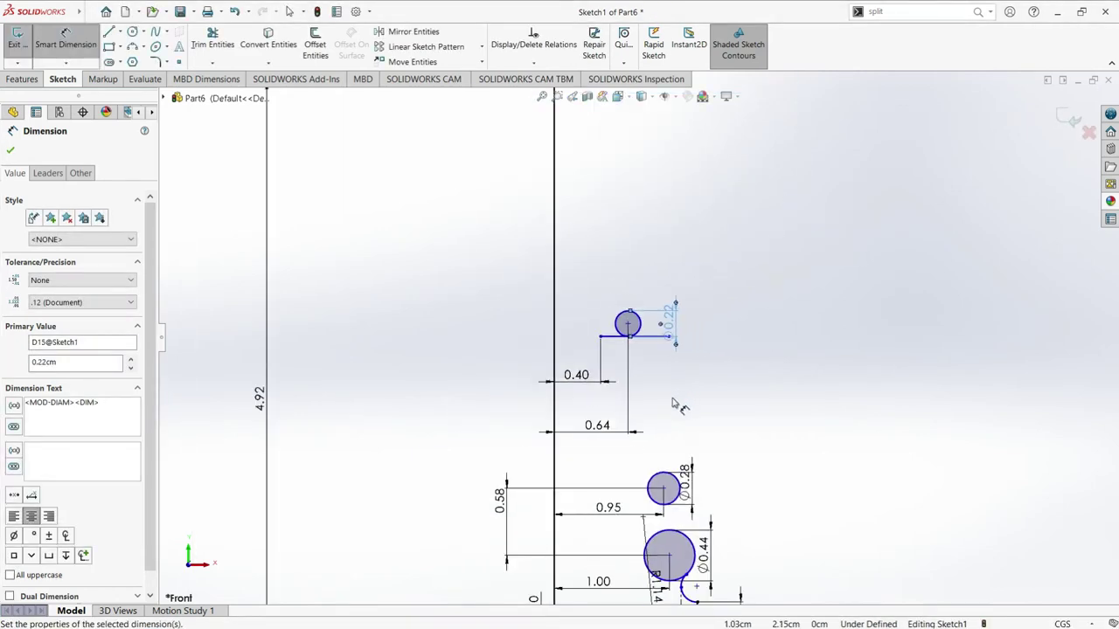
{"action": "left_click", "coordinate": [131, 47]}
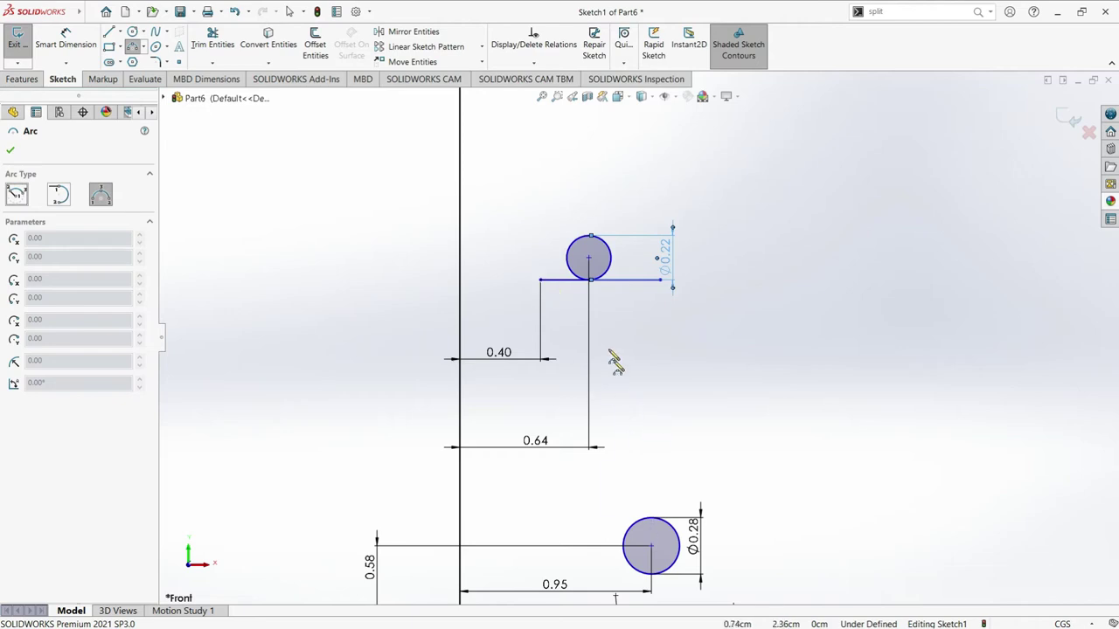
- Set the top horizontal line's vertical distance to the Ø0.28 circle centre to 1.79 (1.65+0.14)
{"action": "scroll", "coordinate": [639, 396], "scroll_direction": "up", "scroll_amount": 2}
{"action": "left_click", "coordinate": [65, 40]}
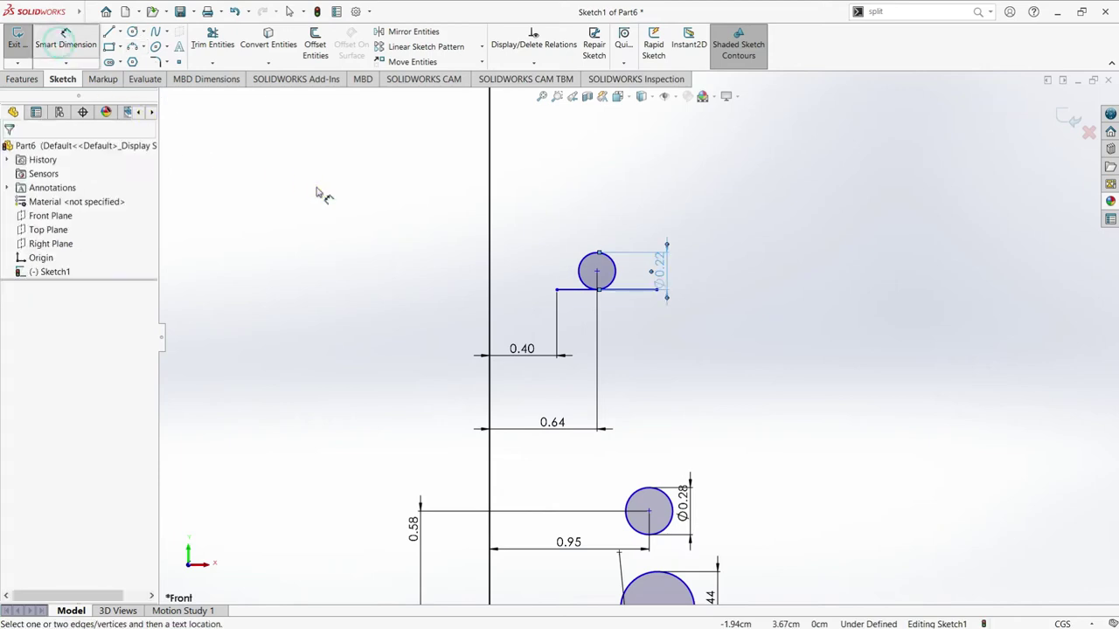
{"action": "left_click", "coordinate": [581, 297]}
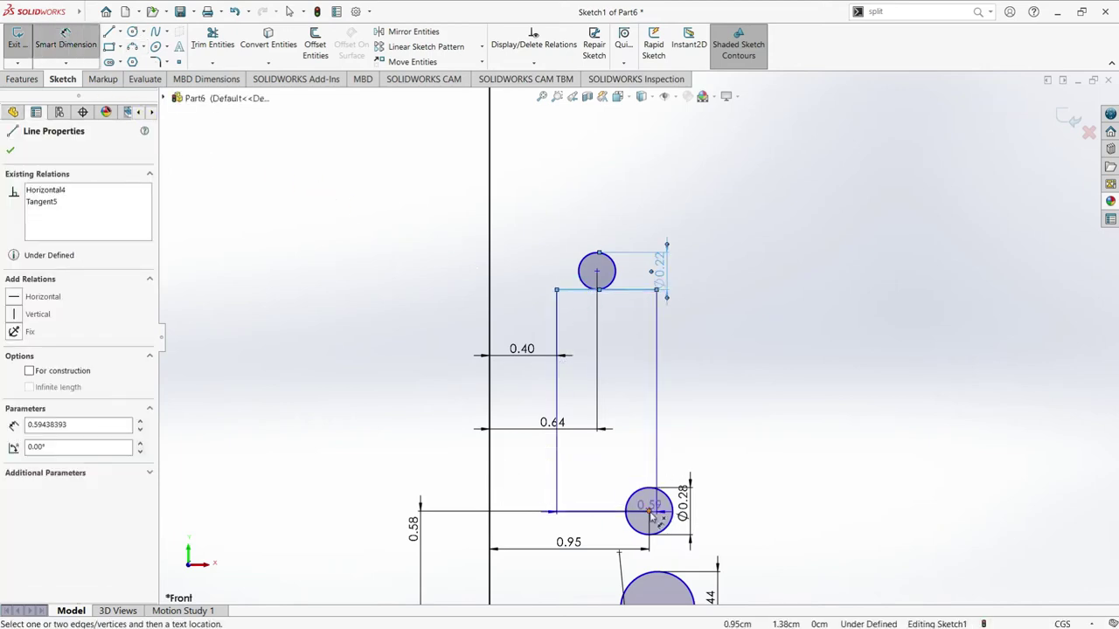
{"action": "left_click", "coordinate": [557, 289]}
{"action": "left_click", "coordinate": [434, 393]}
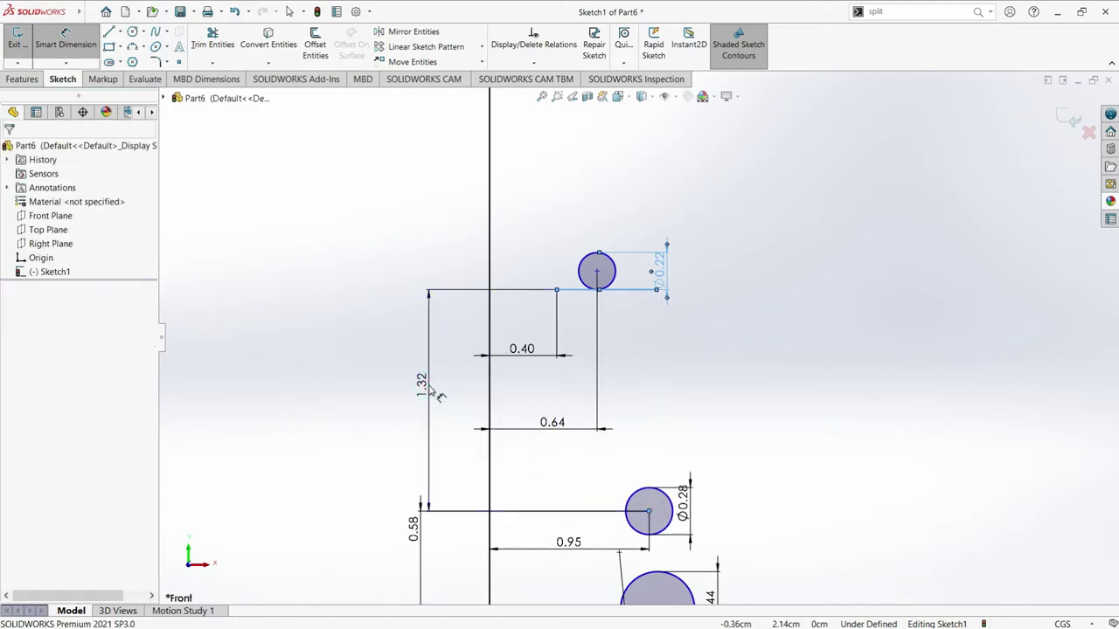
{"action": "left_click", "coordinate": [431, 390]}
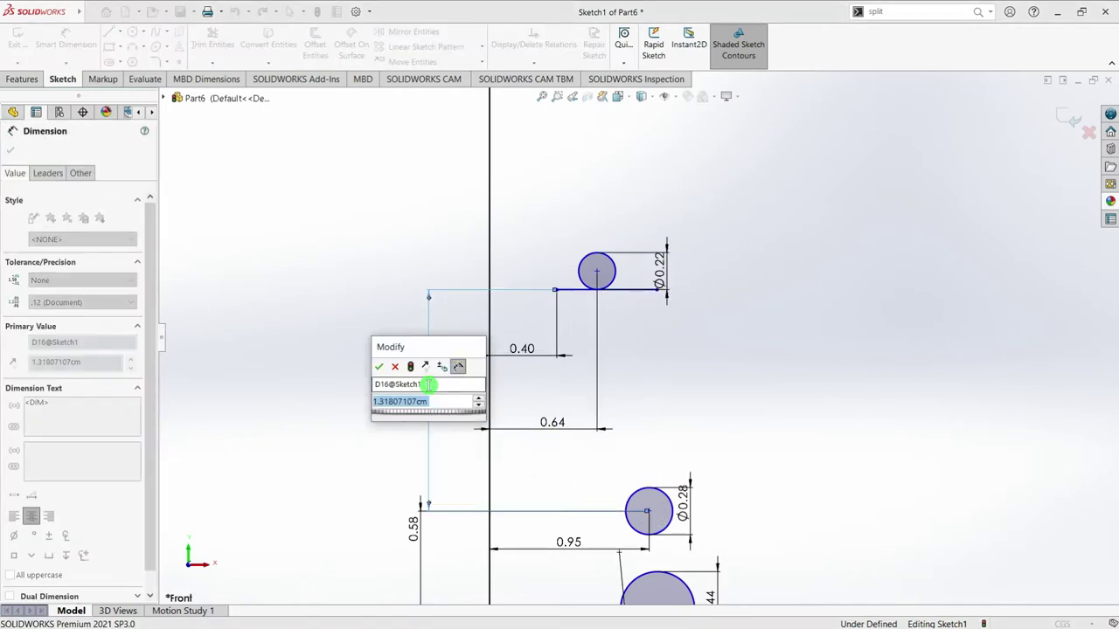
{"action": "type", "text": "1.65+0.14"}
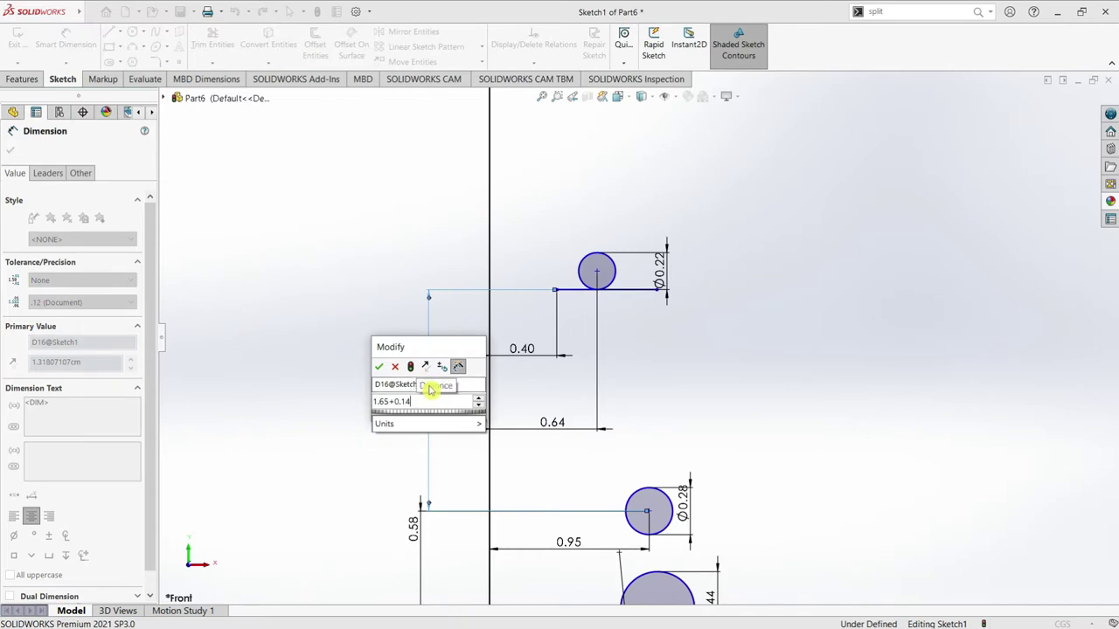
{"action": "left_click", "coordinate": [395, 401]}
{"action": "left_click", "coordinate": [377, 368]}
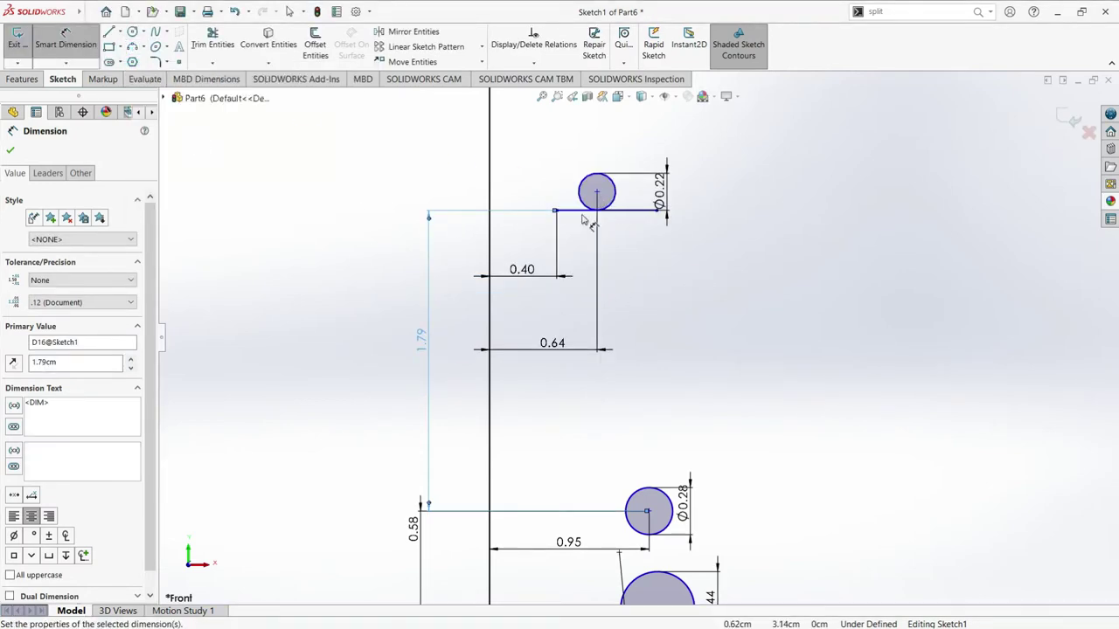
{"action": "left_click", "coordinate": [133, 49]}
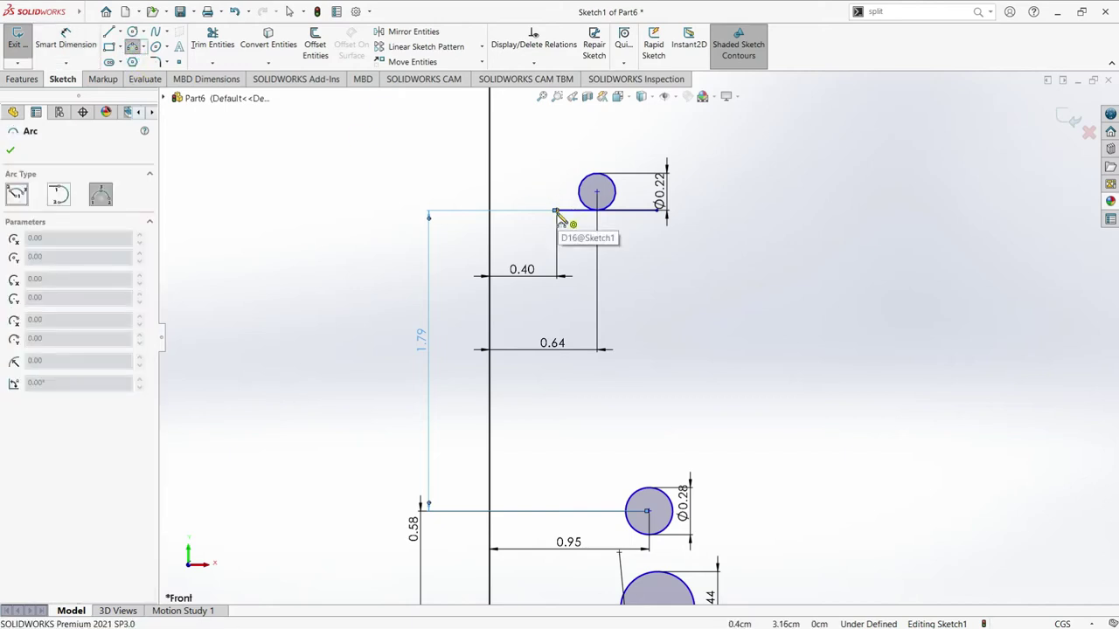
- Draw a three-point arc from the horizontal line's left end to the Ø0.28 circle
{"action": "left_click", "coordinate": [556, 211]}
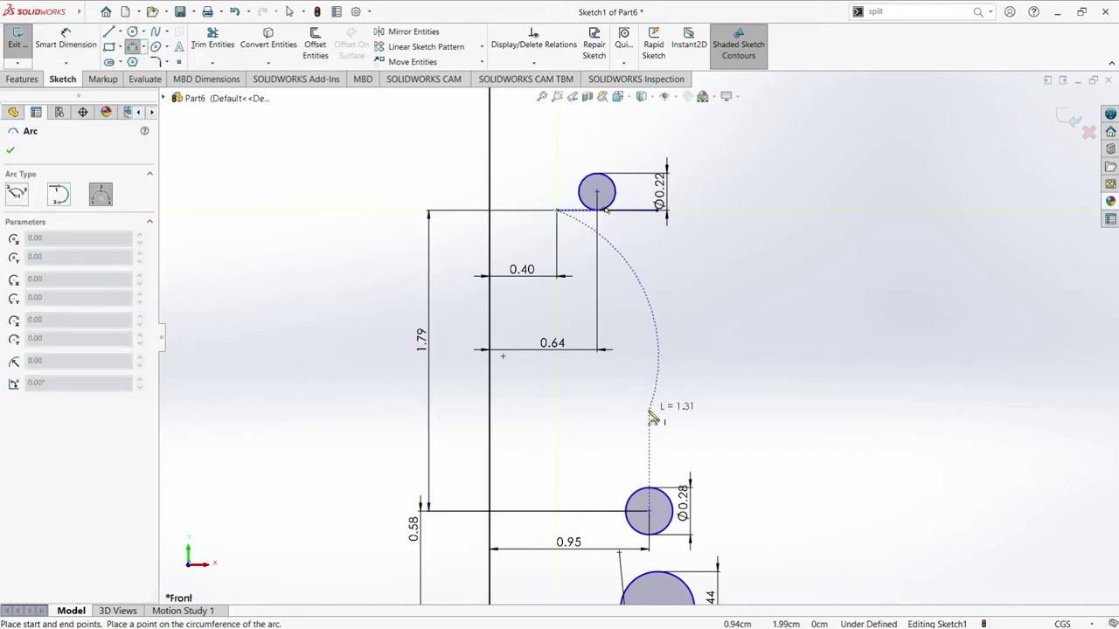
{"action": "left_click", "coordinate": [671, 504]}
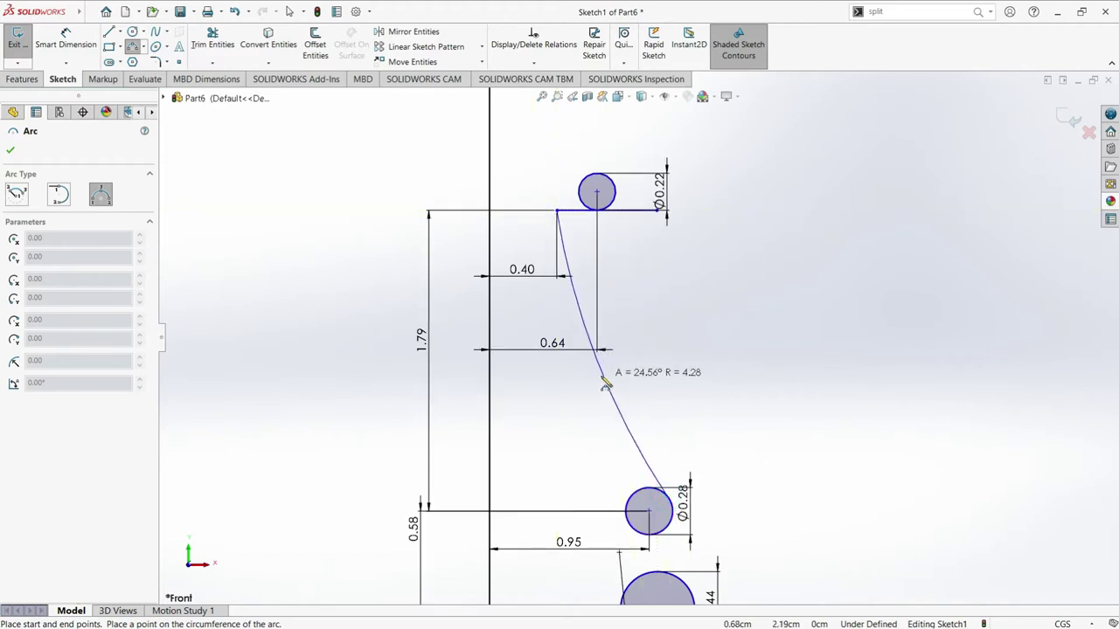
{"action": "left_click", "coordinate": [588, 382]}
- Set the new arc's radius to 2.80
{"action": "left_click", "coordinate": [66, 39]}
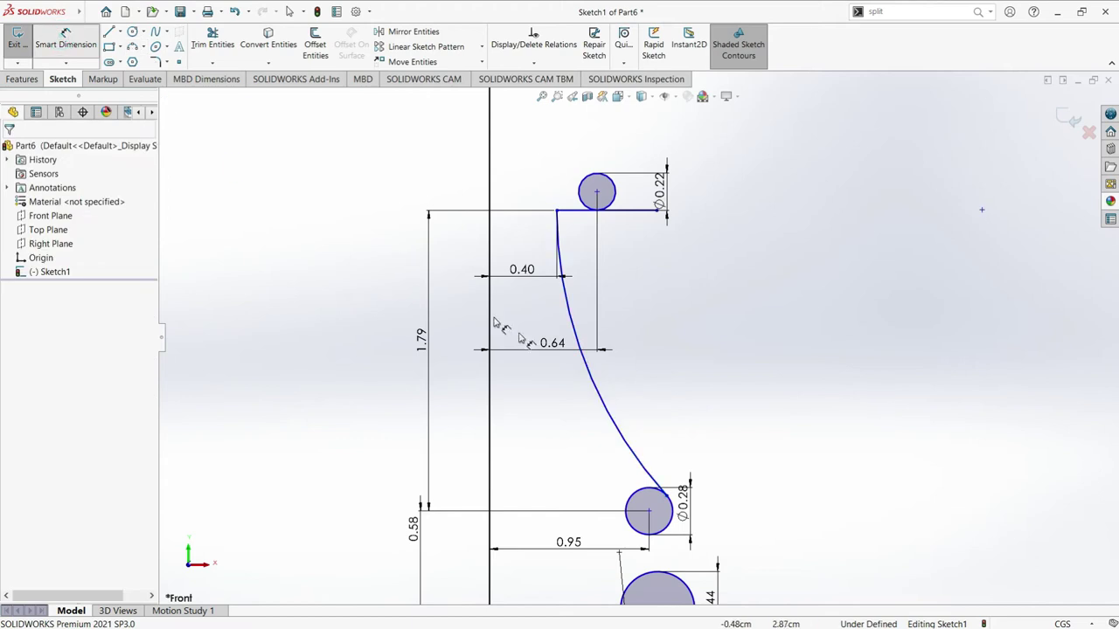
{"action": "left_click", "coordinate": [591, 383]}
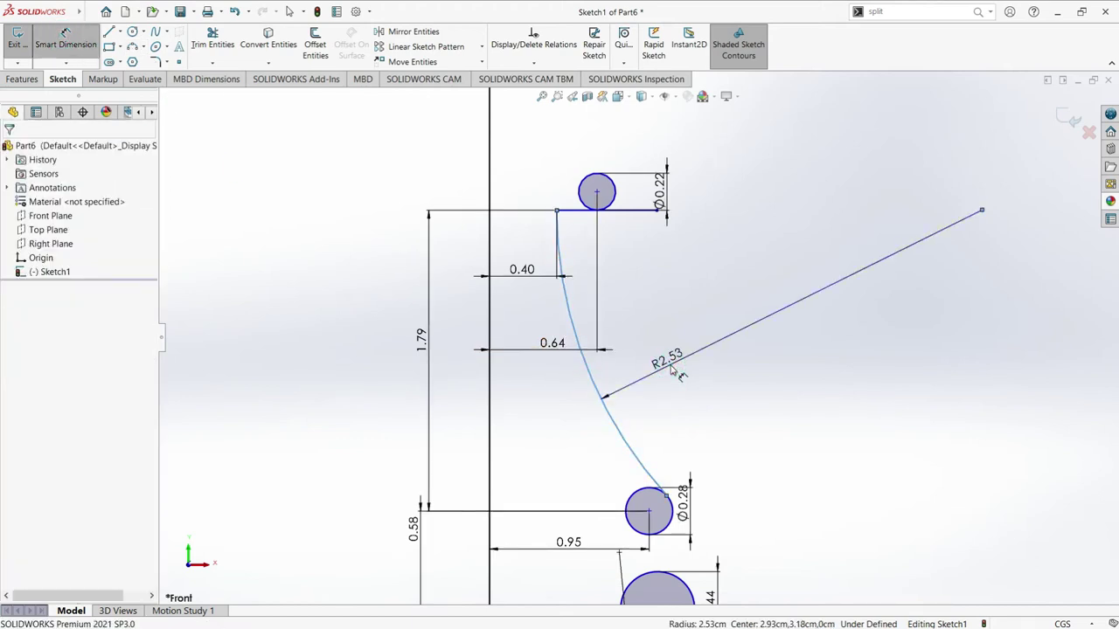
{"action": "left_click", "coordinate": [673, 371]}
{"action": "type", "text": "2.8"}
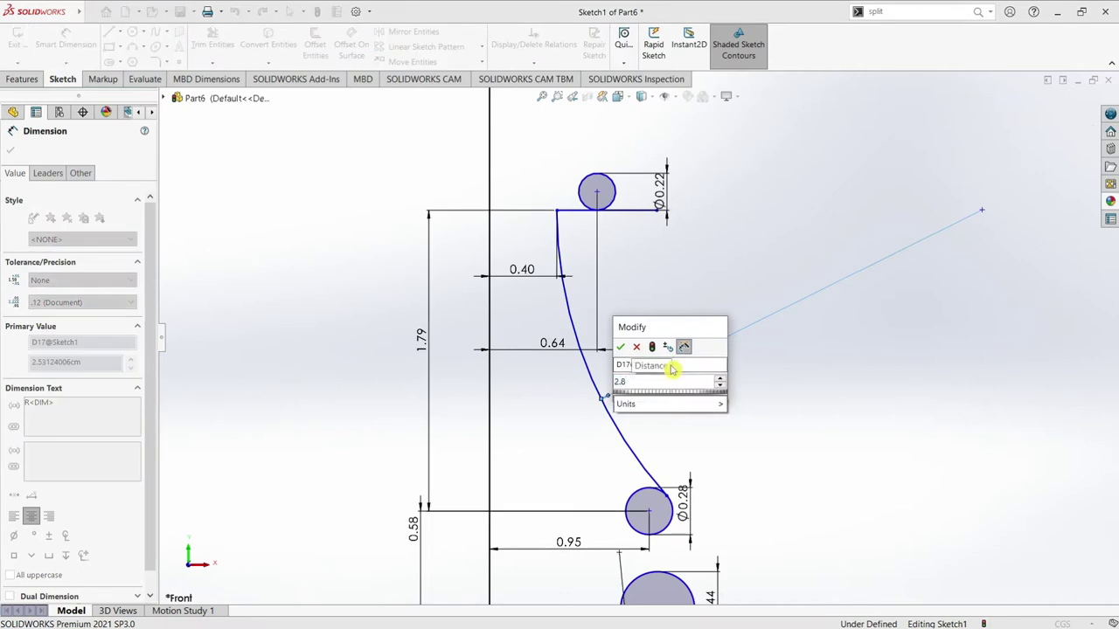
{"action": "left_click", "coordinate": [621, 347]}
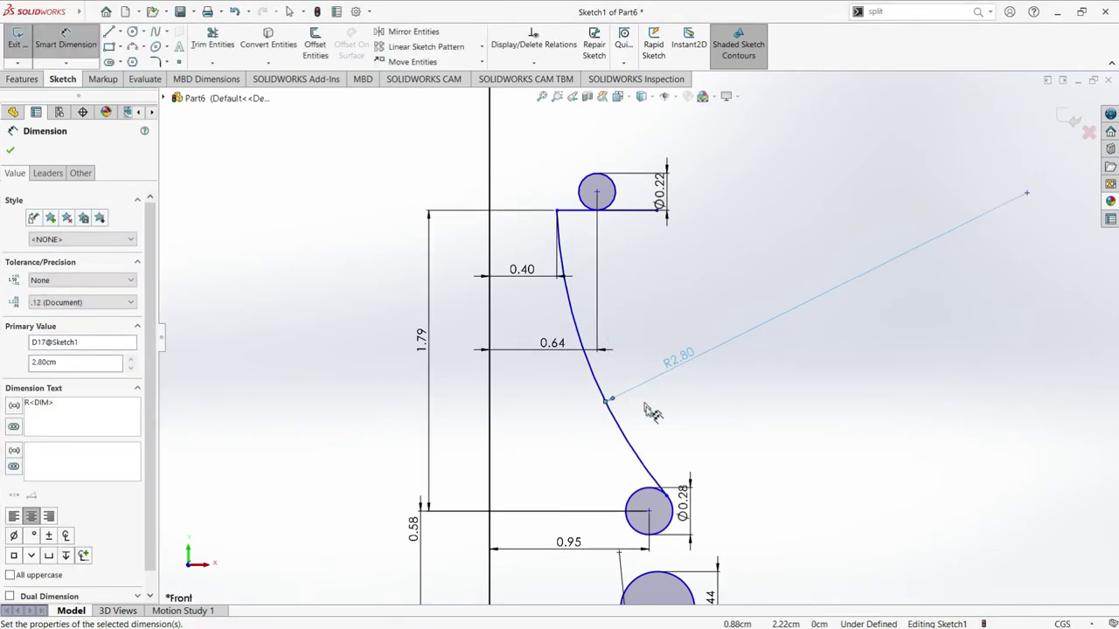
{"action": "left_click", "coordinate": [9, 153]}
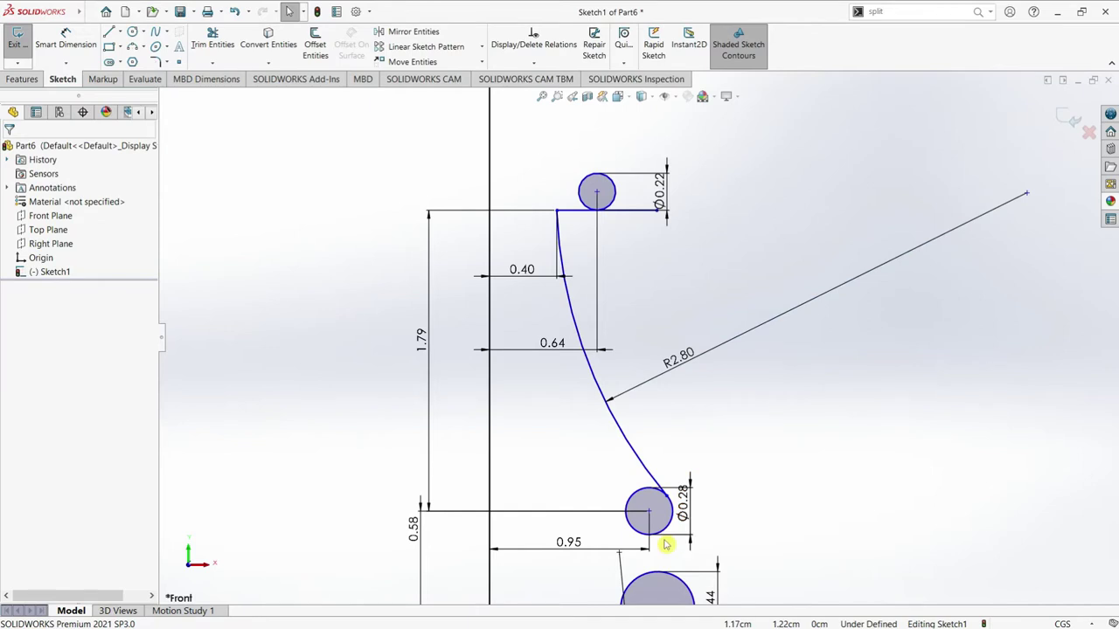
- Add a Tangent relation between the Ø0.28 circle and the R2.80 arc
{"action": "key", "text": "z"}
{"action": "scroll", "coordinate": [647, 498], "scroll_direction": "down", "scroll_amount": 2}
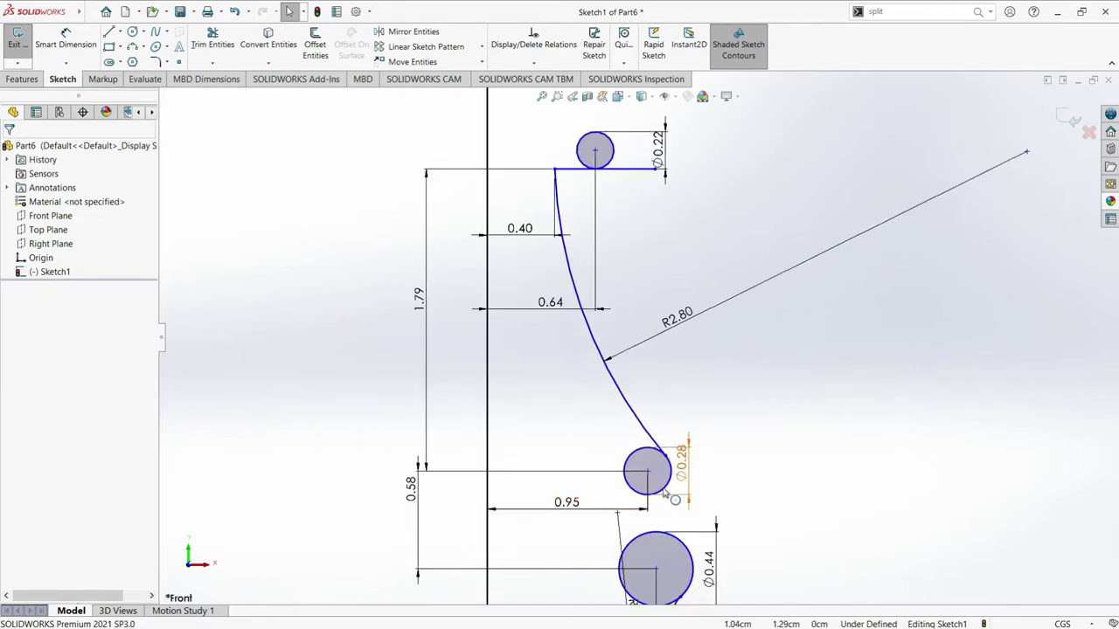
{"action": "scroll", "coordinate": [646, 472], "scroll_direction": "down", "scroll_amount": 2}
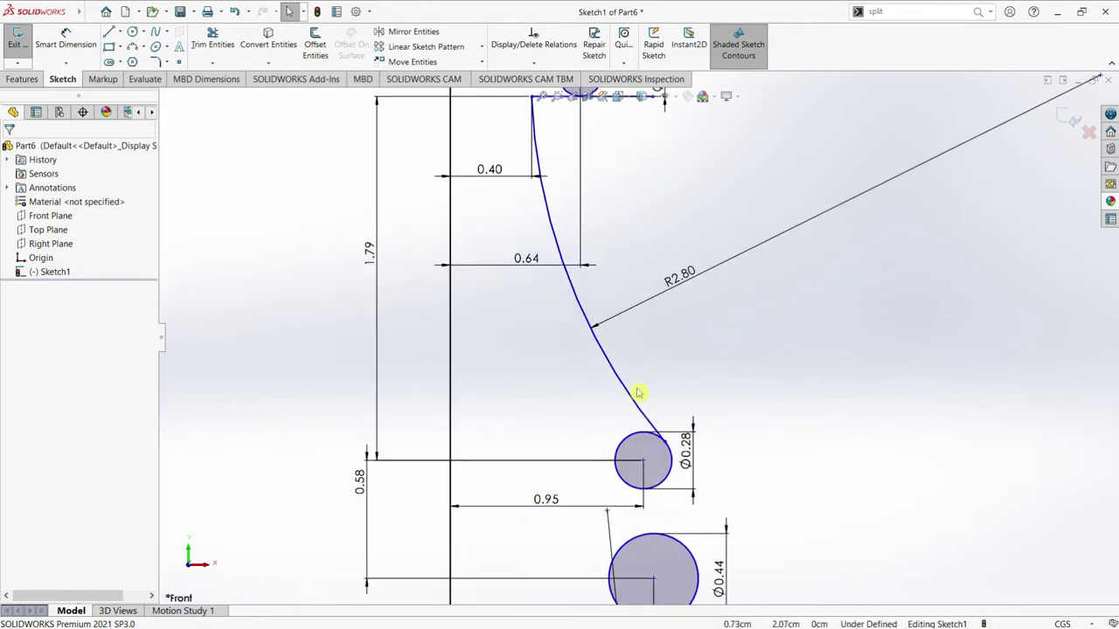
{"action": "scroll", "coordinate": [643, 406], "scroll_direction": "up", "scroll_amount": 1}
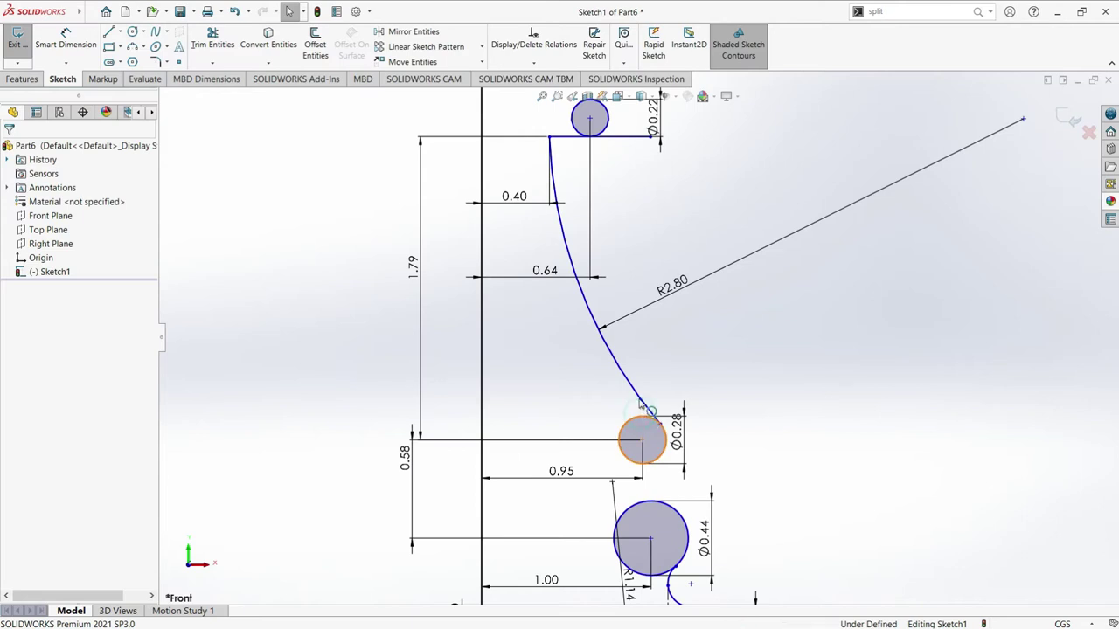
{"action": "left_click", "coordinate": [642, 420]}
{"action": "left_click", "coordinate": [627, 393], "text": "ctrl"}
{"action": "left_click", "coordinate": [26, 371]}
{"action": "left_click", "coordinate": [11, 152]}
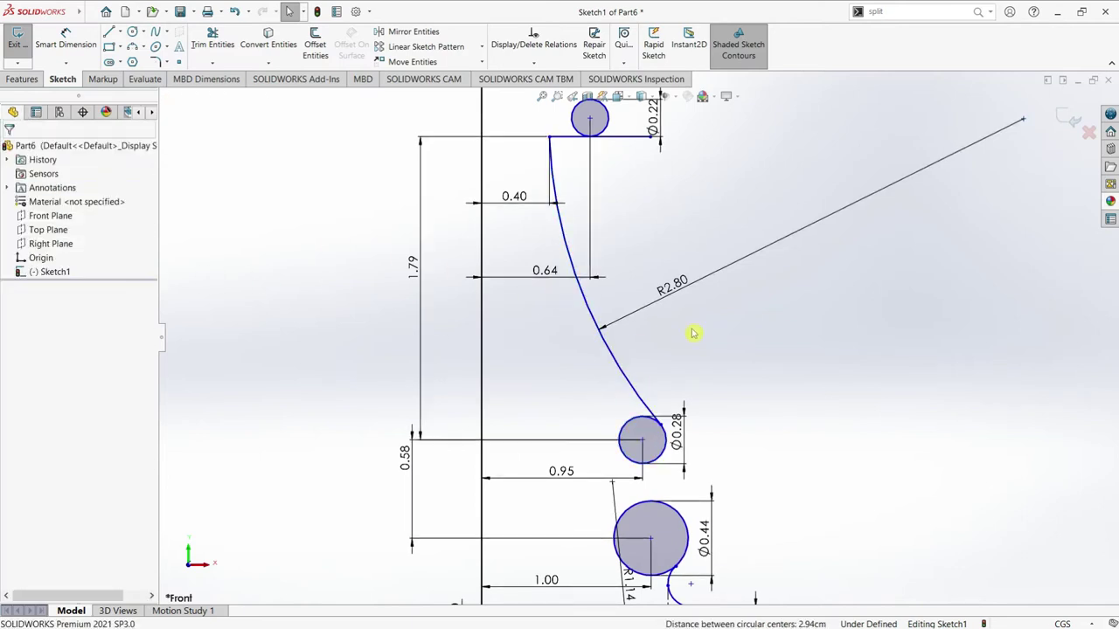
{"action": "scroll", "coordinate": [716, 369], "scroll_direction": "up", "scroll_amount": 1}
{"action": "scroll", "coordinate": [688, 390], "scroll_direction": "up", "scroll_amount": 1}
{"action": "scroll", "coordinate": [687, 390], "scroll_direction": "down", "scroll_amount": 1}
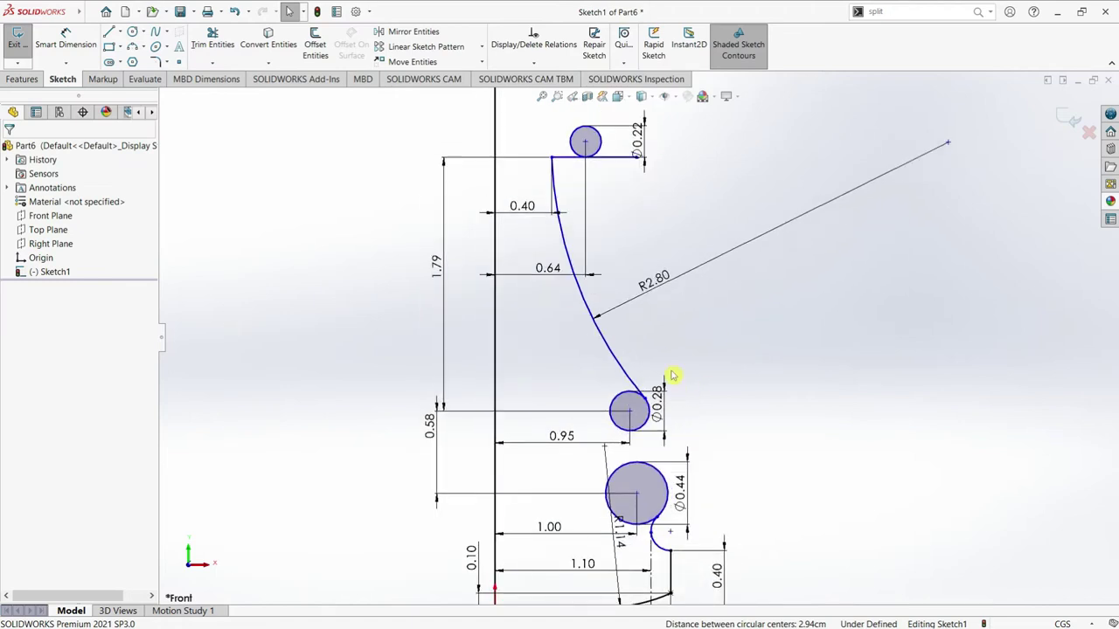
{"action": "scroll", "coordinate": [627, 283], "scroll_direction": "up", "scroll_amount": 2}
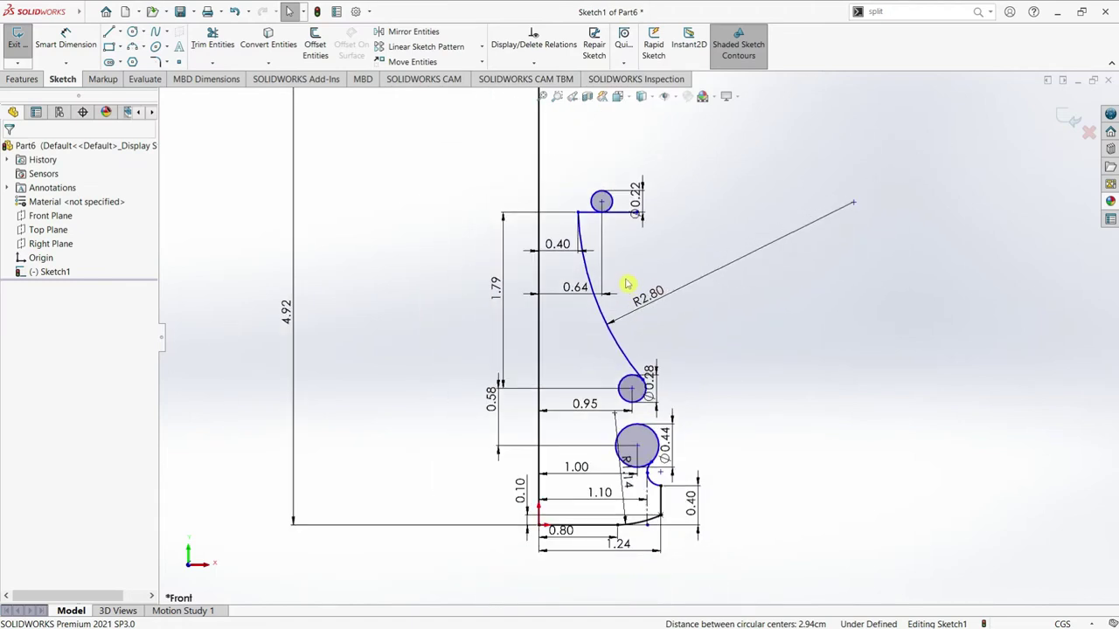
{"action": "scroll", "coordinate": [620, 251], "scroll_direction": "down", "scroll_amount": 1}
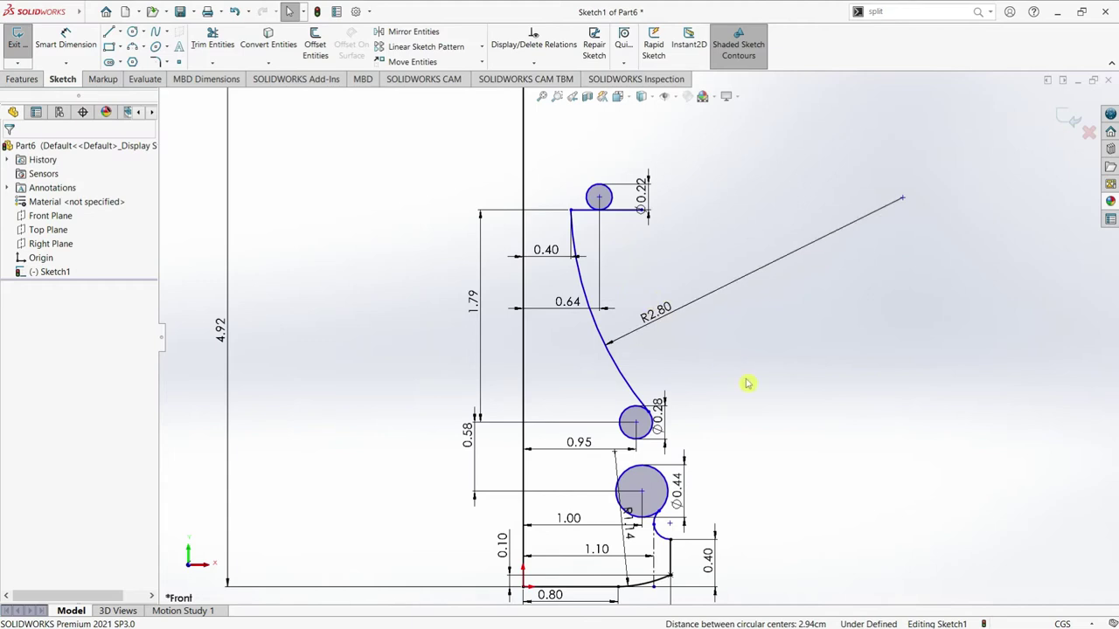
{"action": "scroll", "coordinate": [670, 225], "scroll_direction": "down", "scroll_amount": 1}
{"action": "scroll", "coordinate": [565, 174], "scroll_direction": "down", "scroll_amount": 1}
{"action": "scroll", "coordinate": [622, 277], "scroll_direction": "down", "scroll_amount": 1}
{"action": "scroll", "coordinate": [621, 274], "scroll_direction": "down", "scroll_amount": 1}
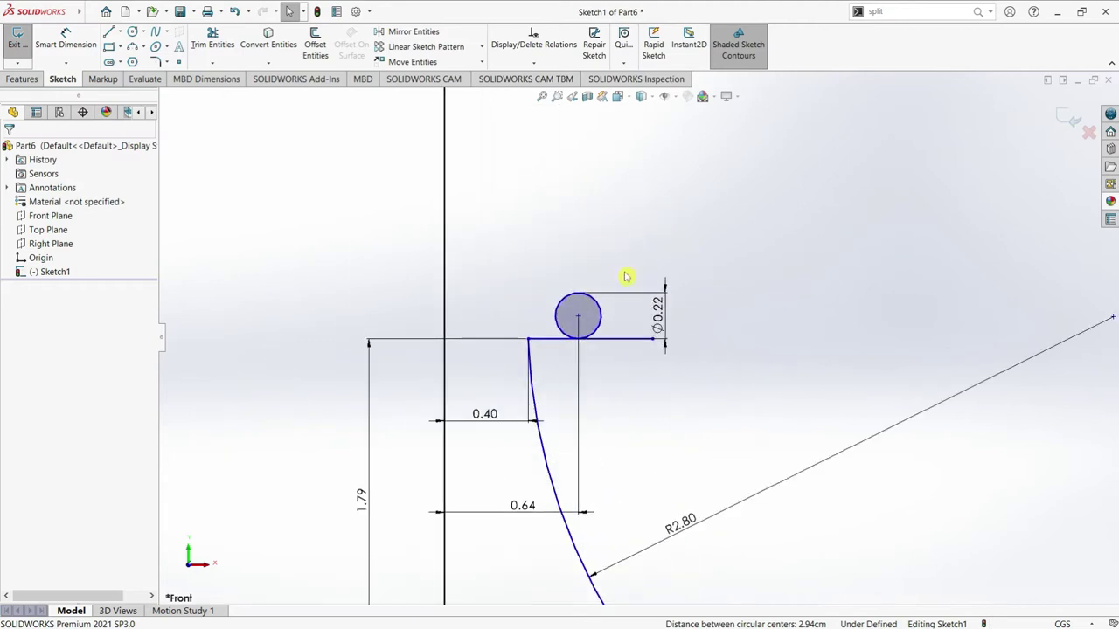
{"action": "scroll", "coordinate": [626, 277], "scroll_direction": "down", "scroll_amount": 1}
- Draw four vertical and three horizontal line segments stepping up from the Ø0.22 circle's top
{"action": "left_click", "coordinate": [108, 33]}
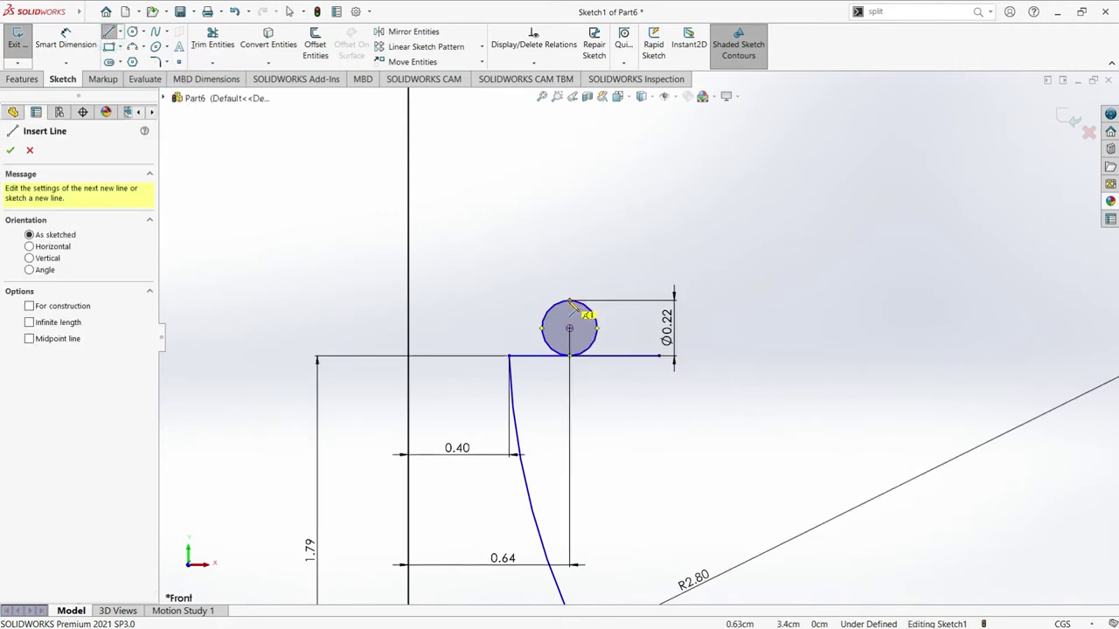
{"action": "left_click", "coordinate": [569, 301]}
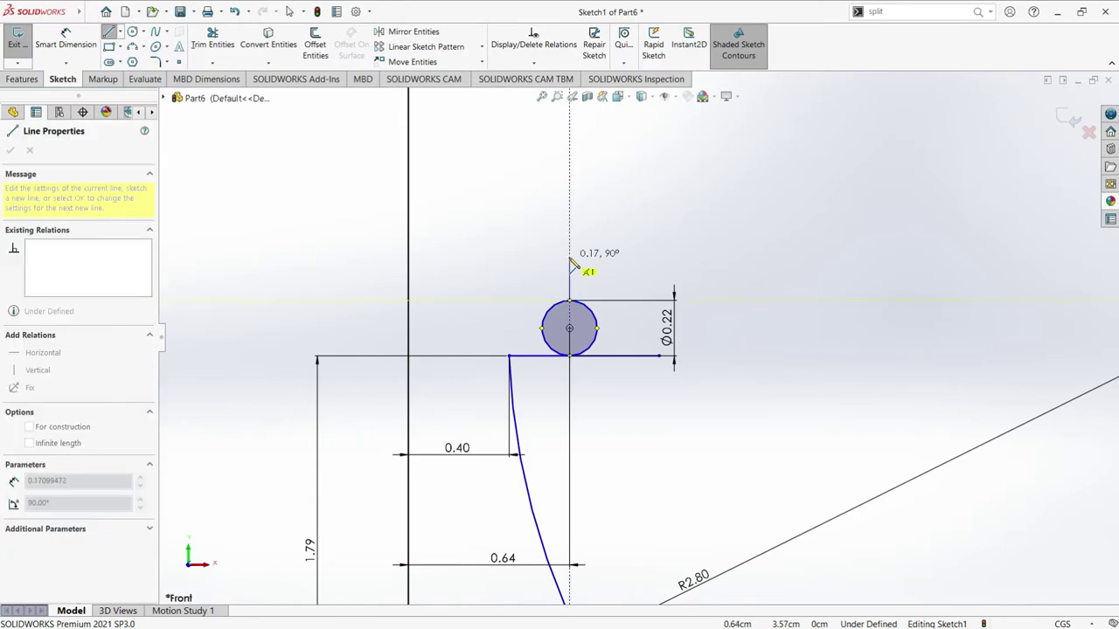
{"action": "left_click", "coordinate": [571, 255]}
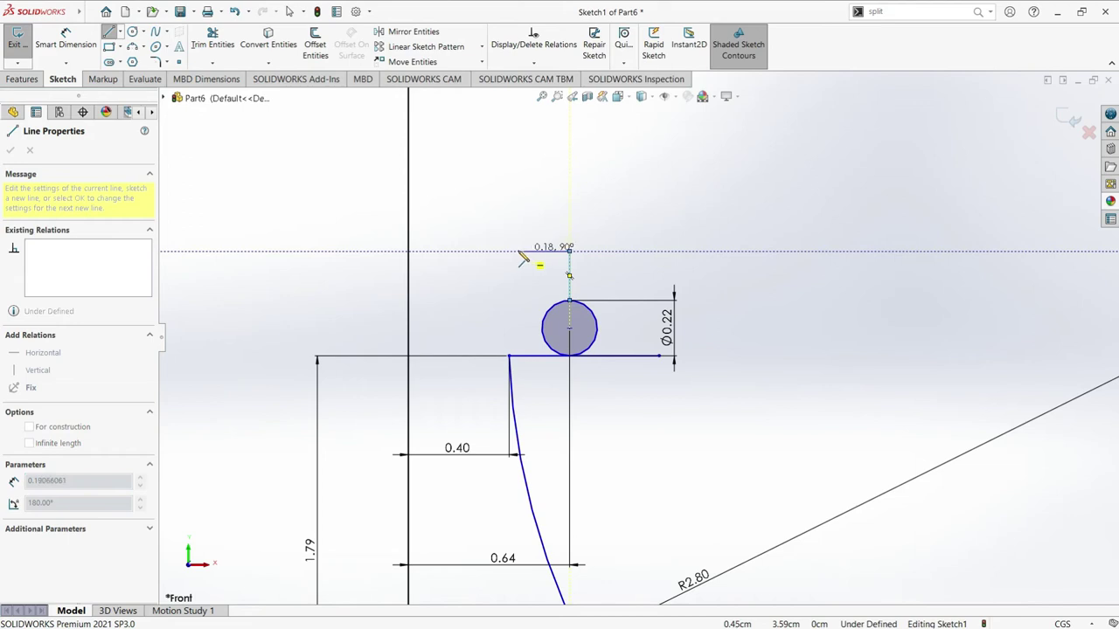
{"action": "left_click", "coordinate": [487, 251]}
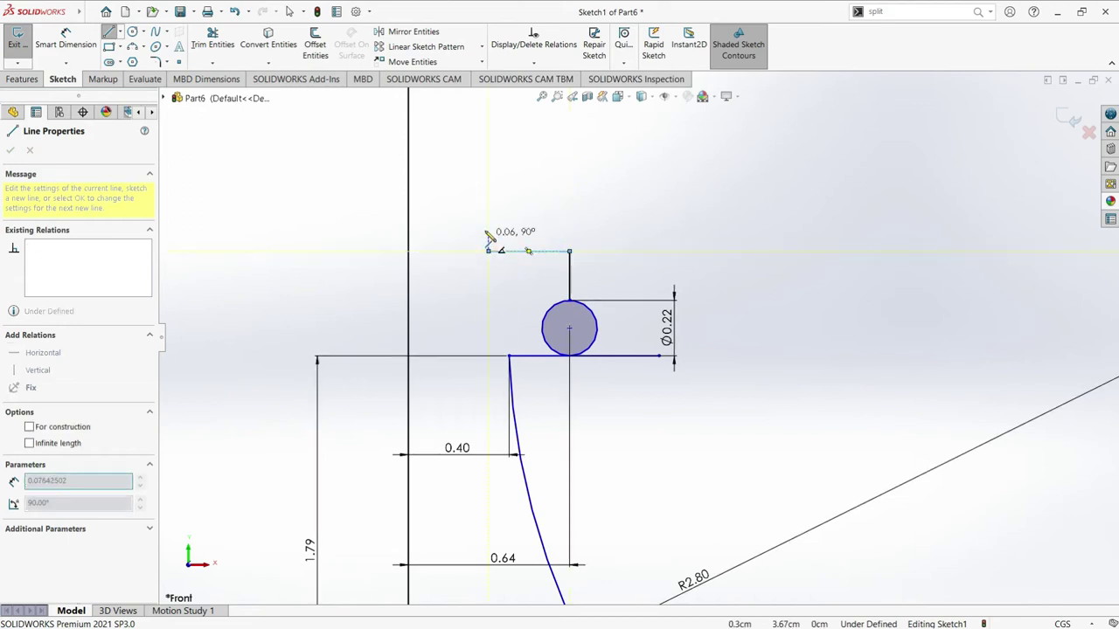
{"action": "left_click", "coordinate": [503, 227]}
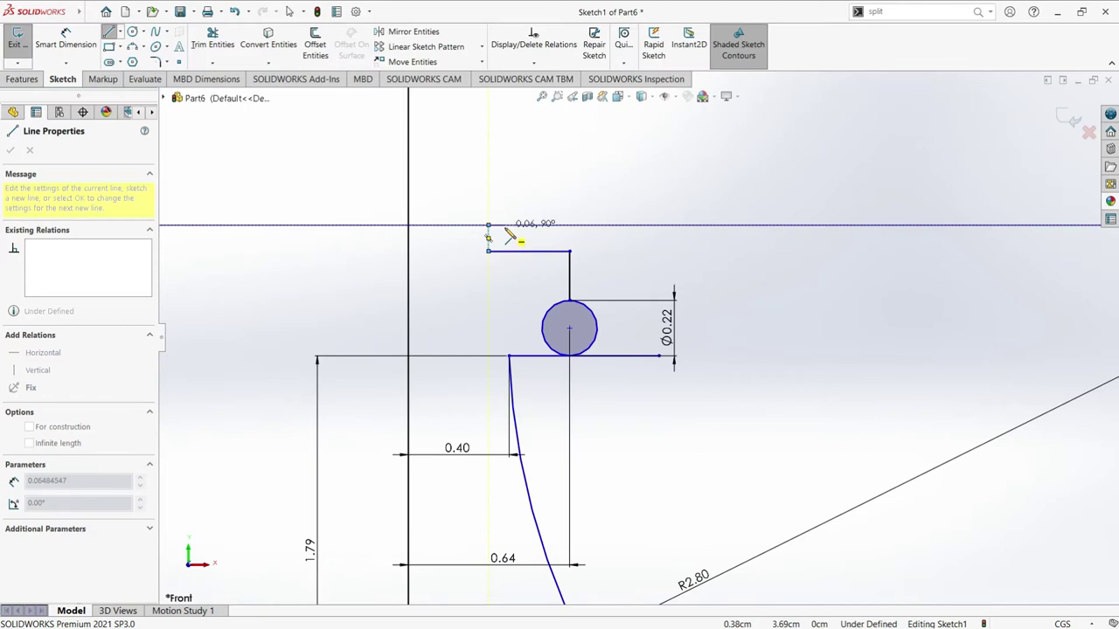
{"action": "left_click", "coordinate": [503, 225]}
{"action": "left_click", "coordinate": [505, 197]}
{"action": "left_click", "coordinate": [488, 198]}
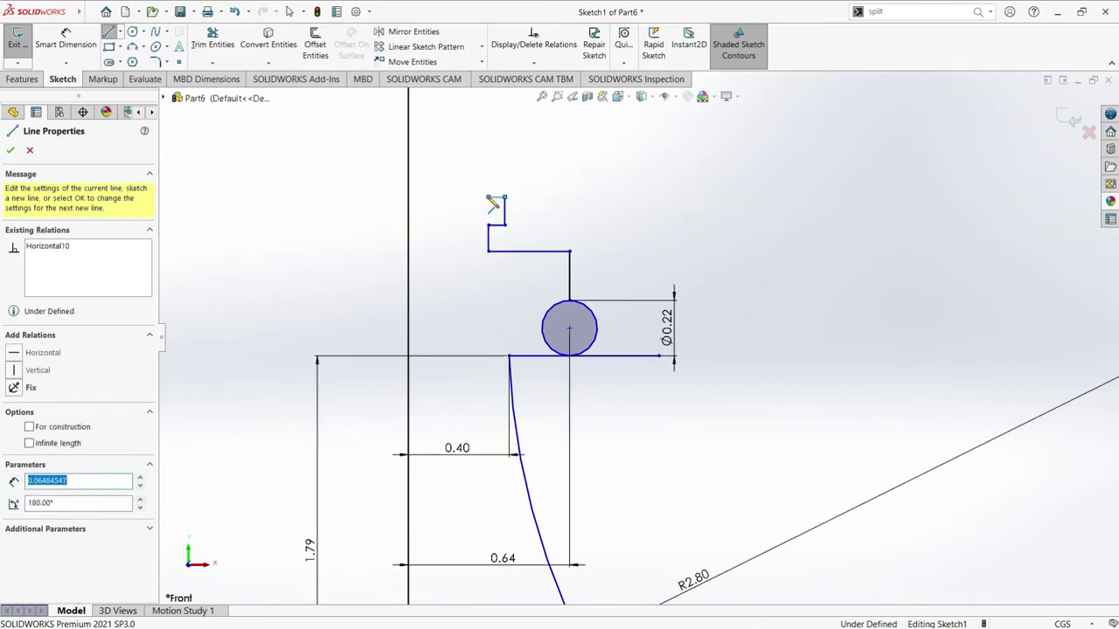
{"action": "left_click", "coordinate": [488, 170]}
{"action": "left_click", "coordinate": [65, 44]}
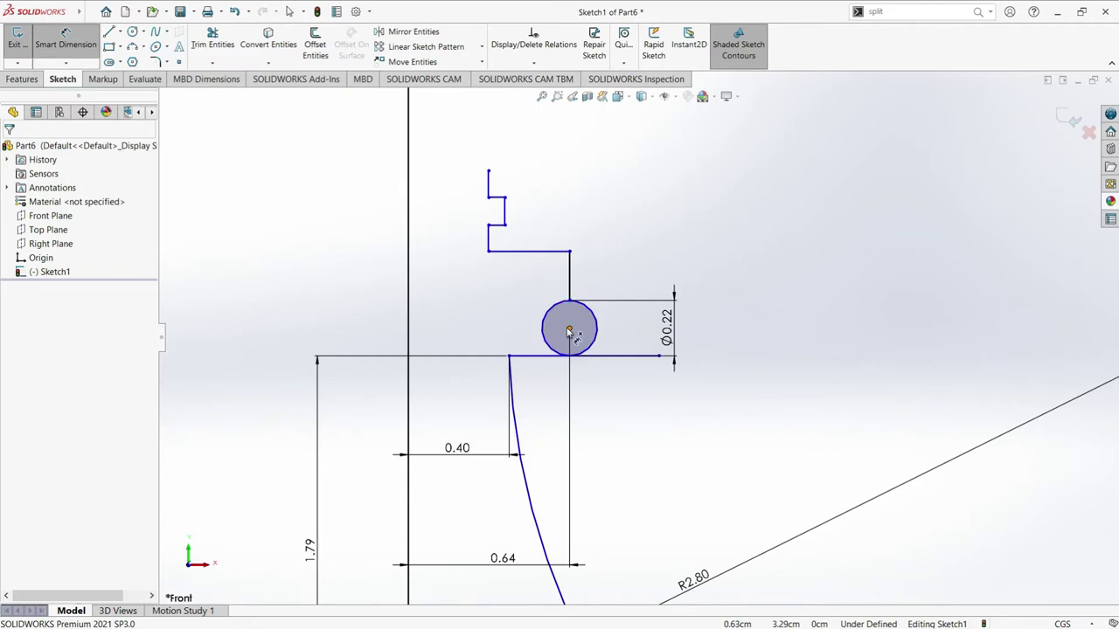
- Dimension the vertical line above the circle at 0.22 cm and the horizontal step at 0.20 cm
{"action": "left_click", "coordinate": [570, 269]}
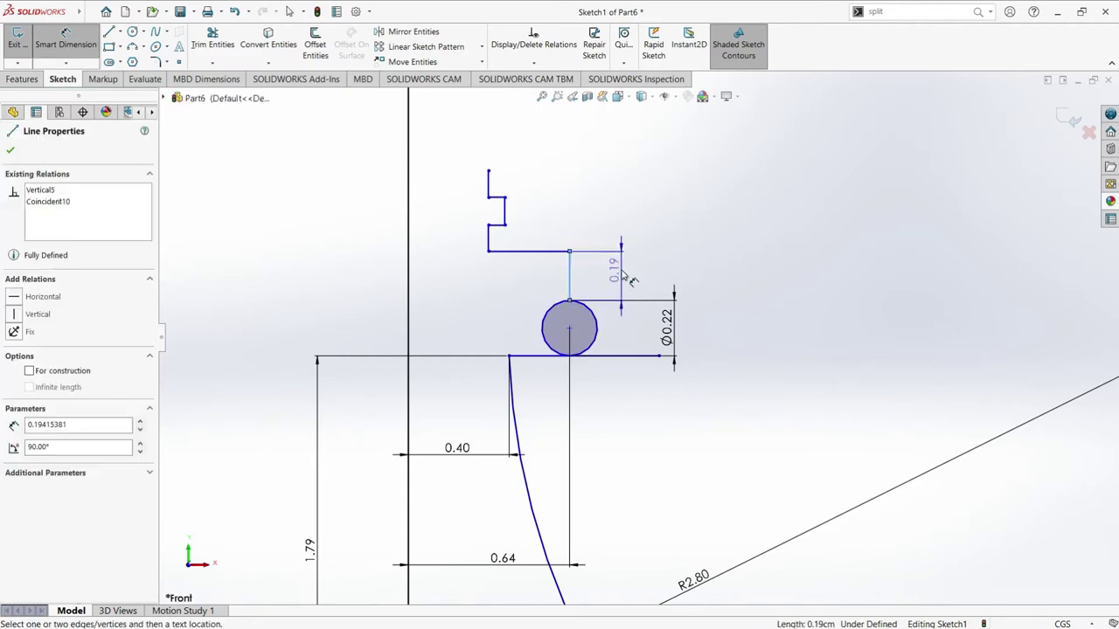
{"action": "left_click", "coordinate": [625, 273]}
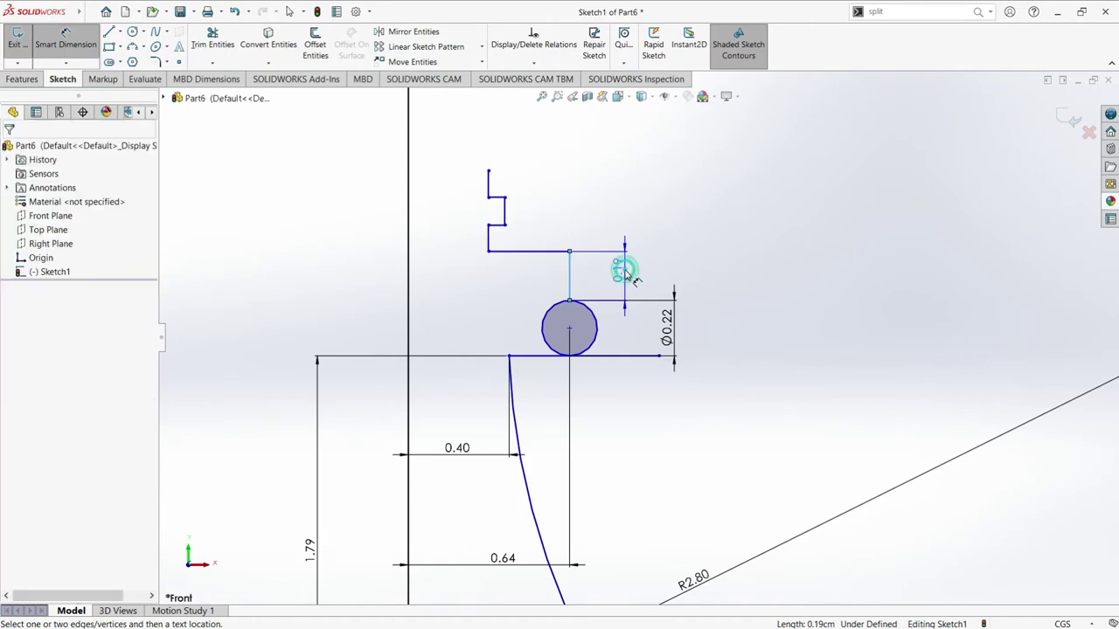
{"action": "type", "text": "0.22"}
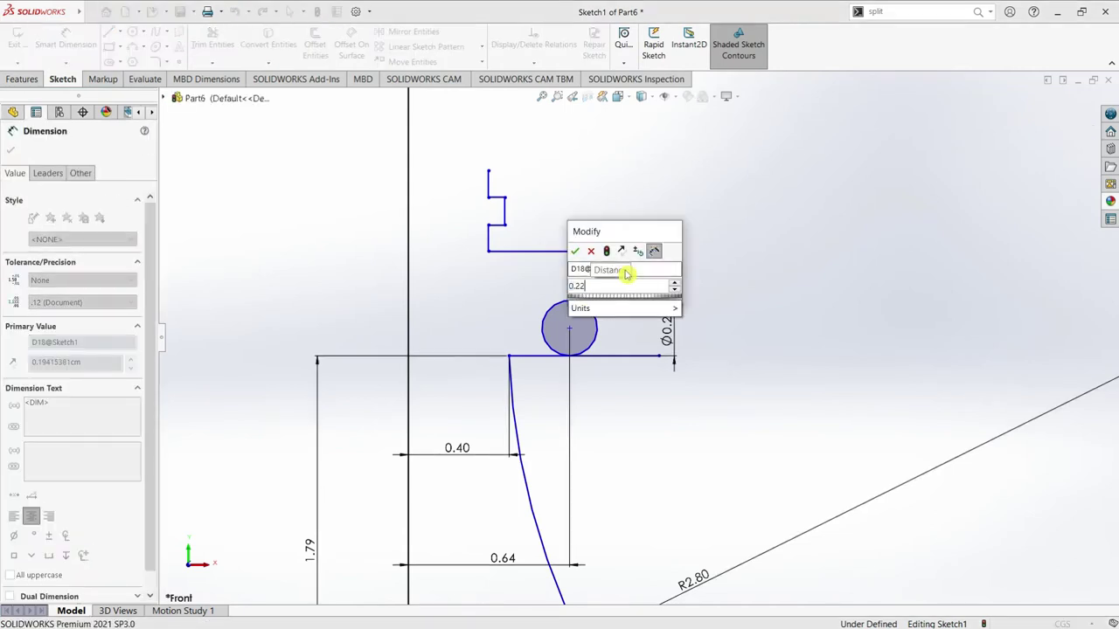
{"action": "key", "text": "Return"}
{"action": "left_click", "coordinate": [535, 245]}
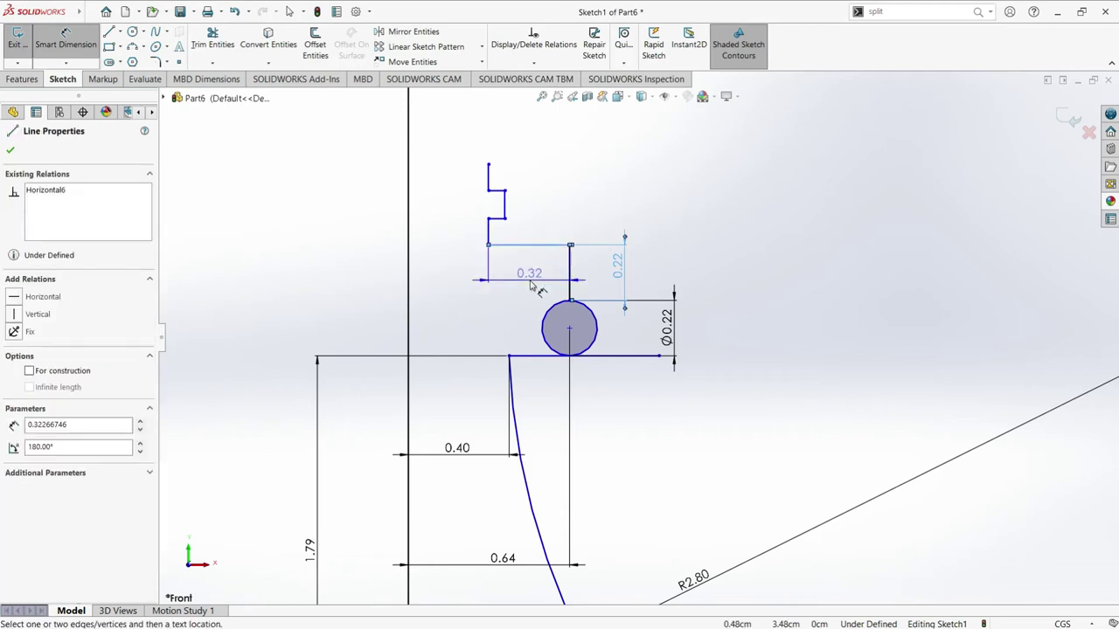
{"action": "left_click", "coordinate": [530, 286]}
{"action": "type", "text": "0."}
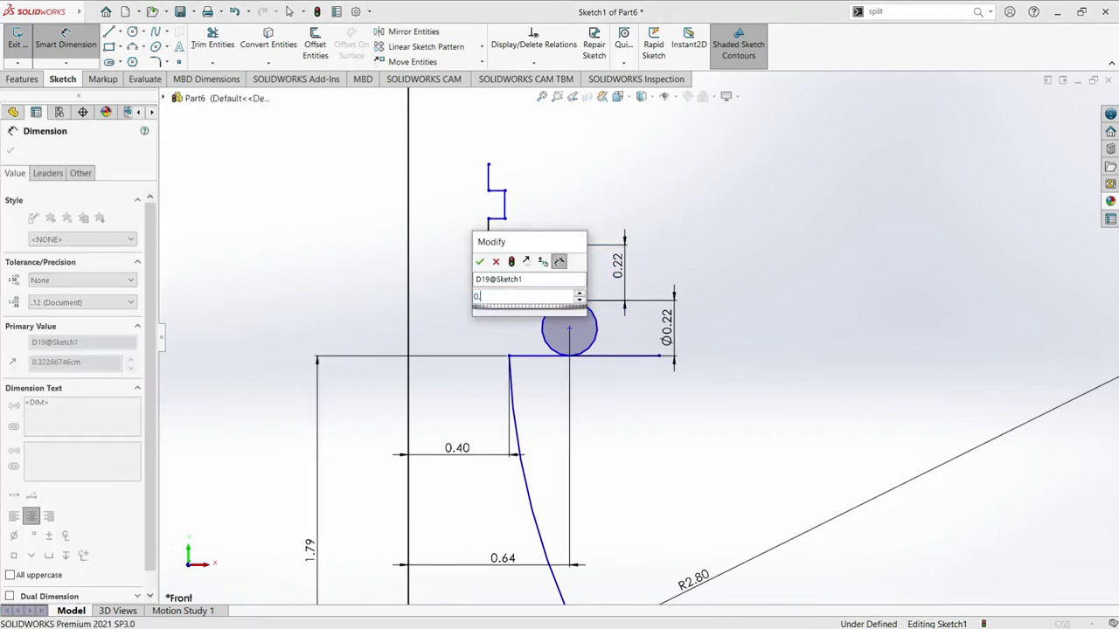
{"action": "type", "text": "2"}
{"action": "key", "text": "Return"}
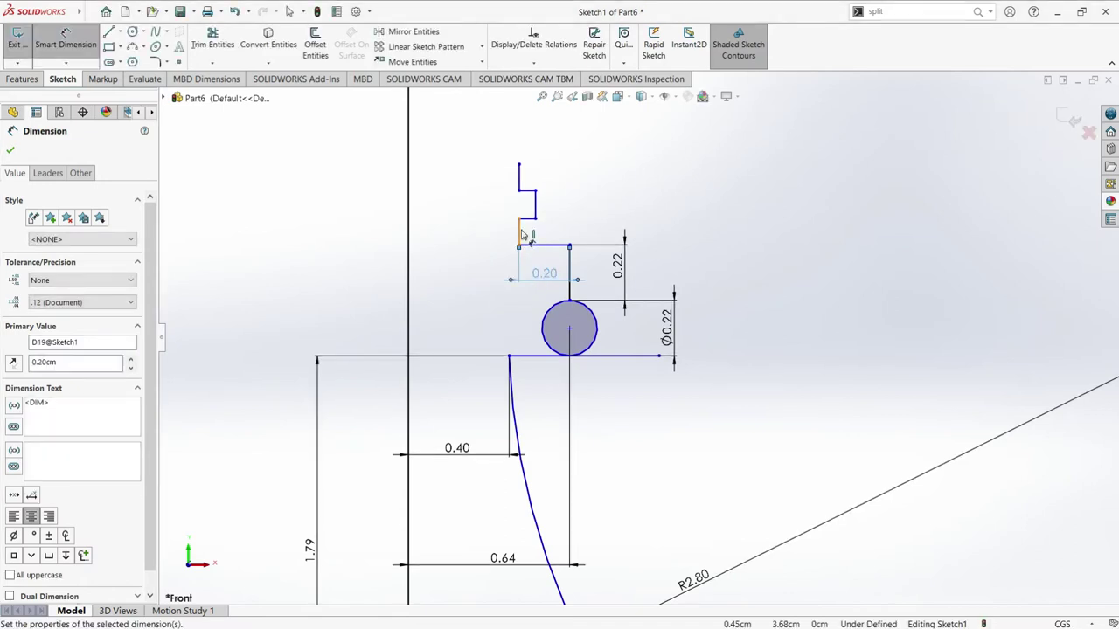
- Dimension the next vertical segment at 0.1 cm and the topmost vertical line at 0.08 cm
{"action": "left_click", "coordinate": [521, 233]}
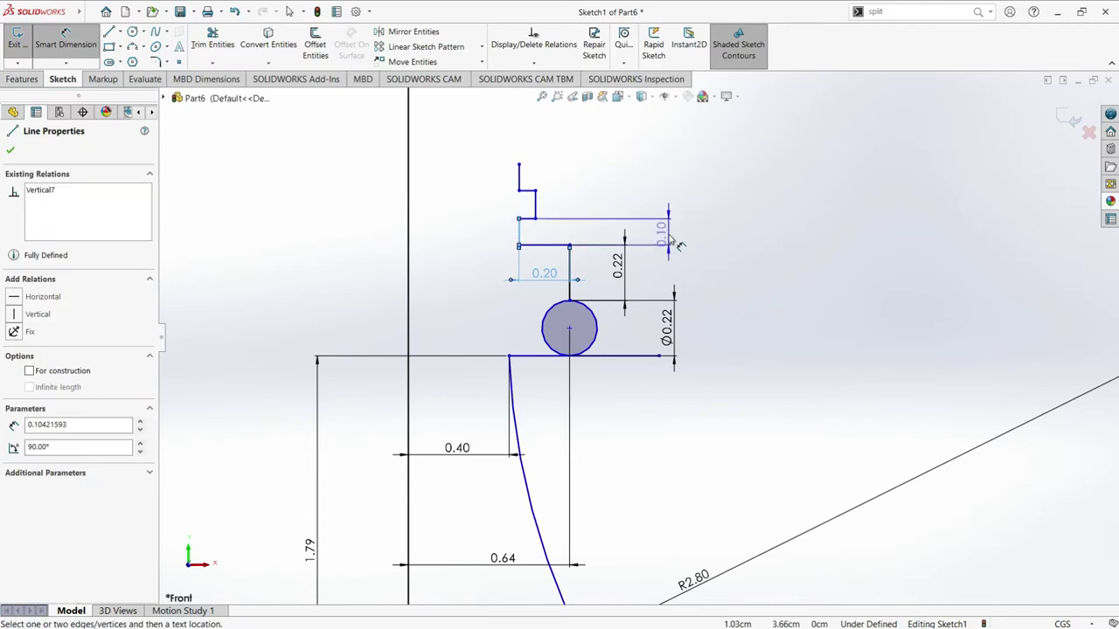
{"action": "left_click", "coordinate": [668, 236]}
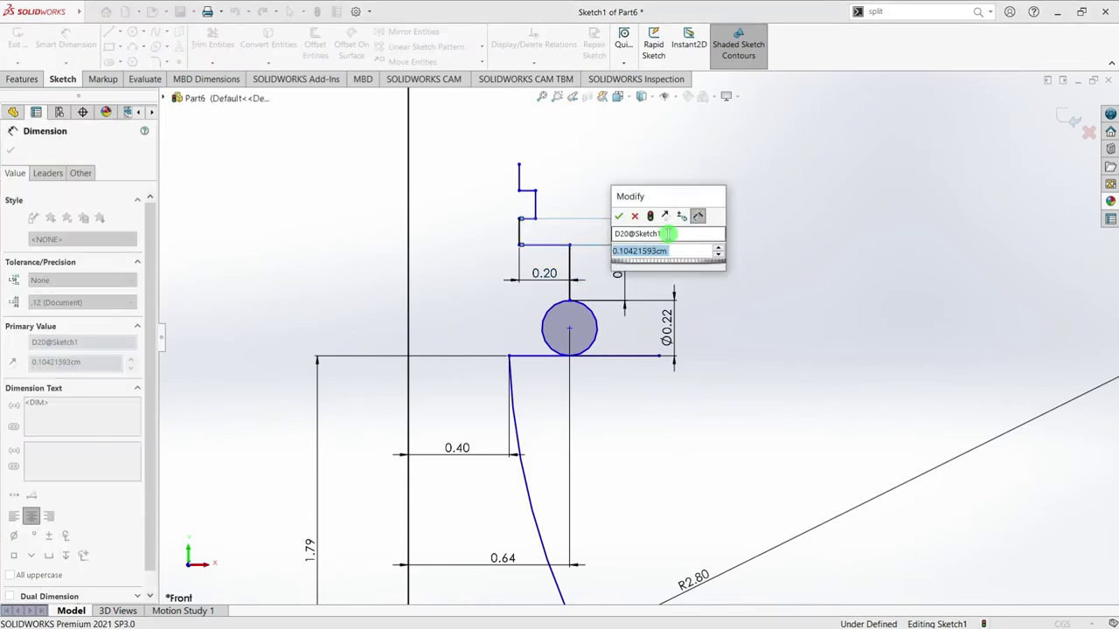
{"action": "type", "text": "0"}
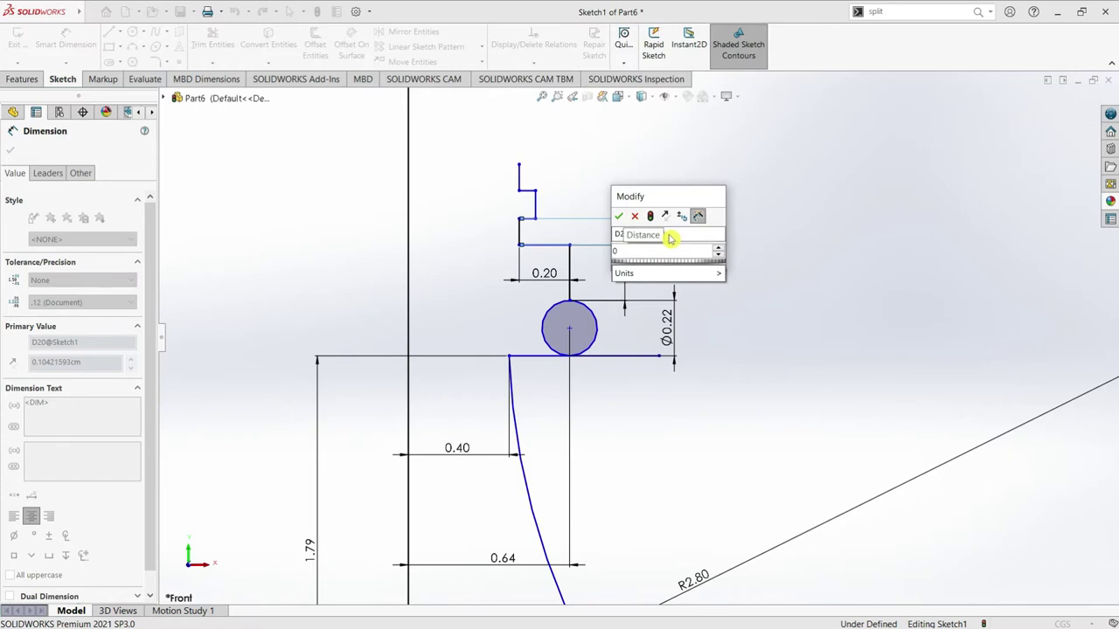
{"action": "type", "text": ".1"}
{"action": "key", "text": "Return"}
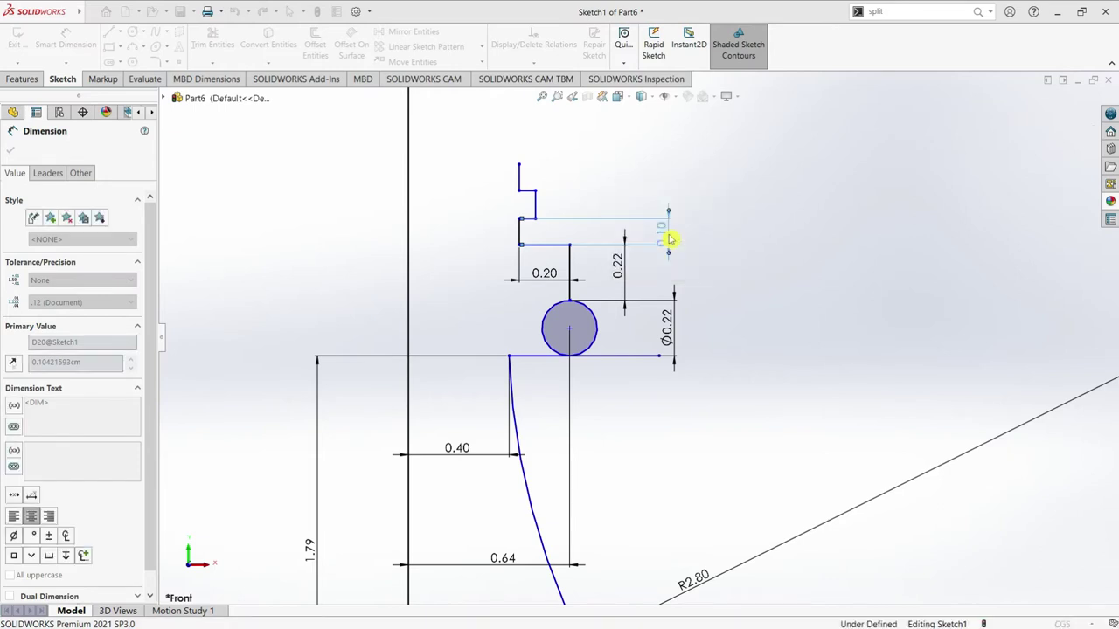
{"action": "left_click", "coordinate": [520, 183]}
{"action": "left_click", "coordinate": [631, 181]}
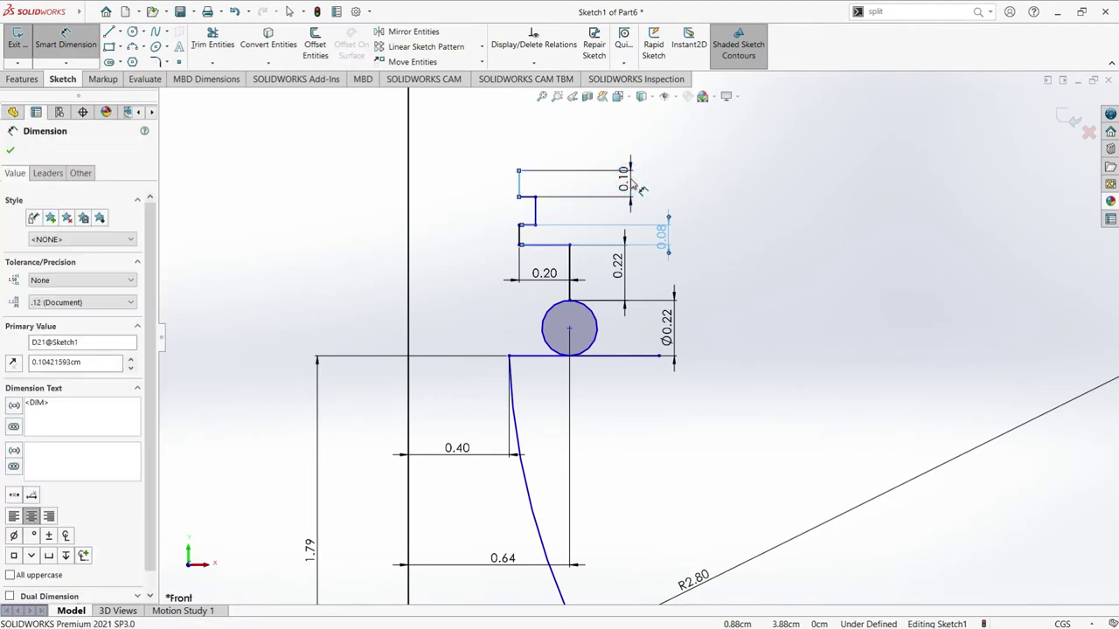
{"action": "type", "text": "0.08"}
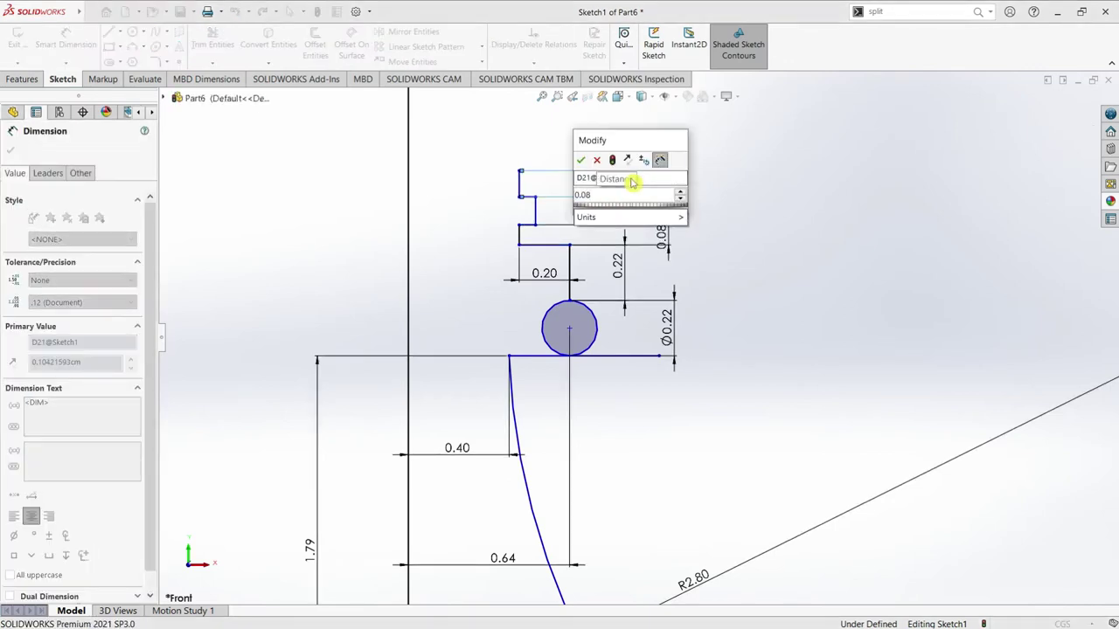
{"action": "left_click", "coordinate": [579, 161]}
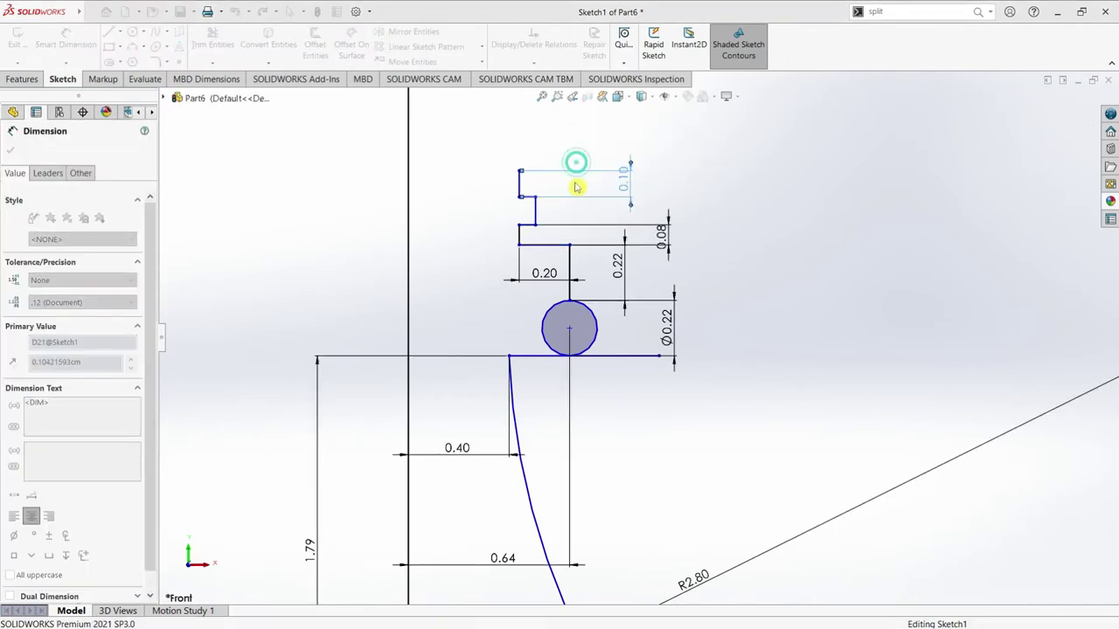
- Dimension the short vertical step at 0.10 cm and the top step width at 0.04 cm
{"action": "left_click", "coordinate": [535, 211]}
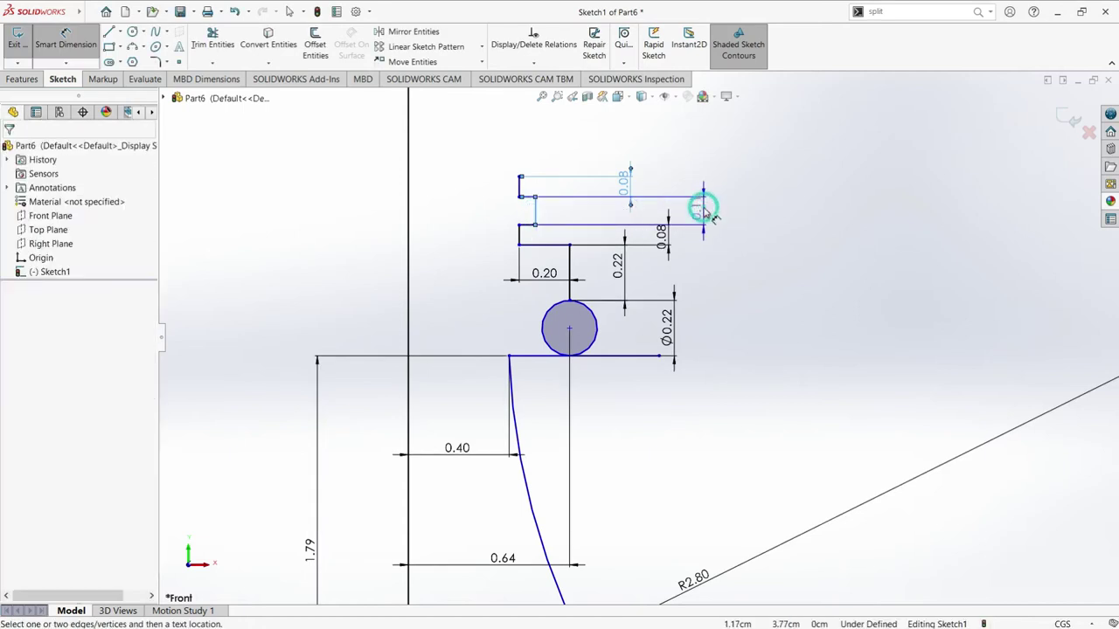
{"action": "left_click", "coordinate": [710, 214]}
{"action": "type", "text": "0.1"}
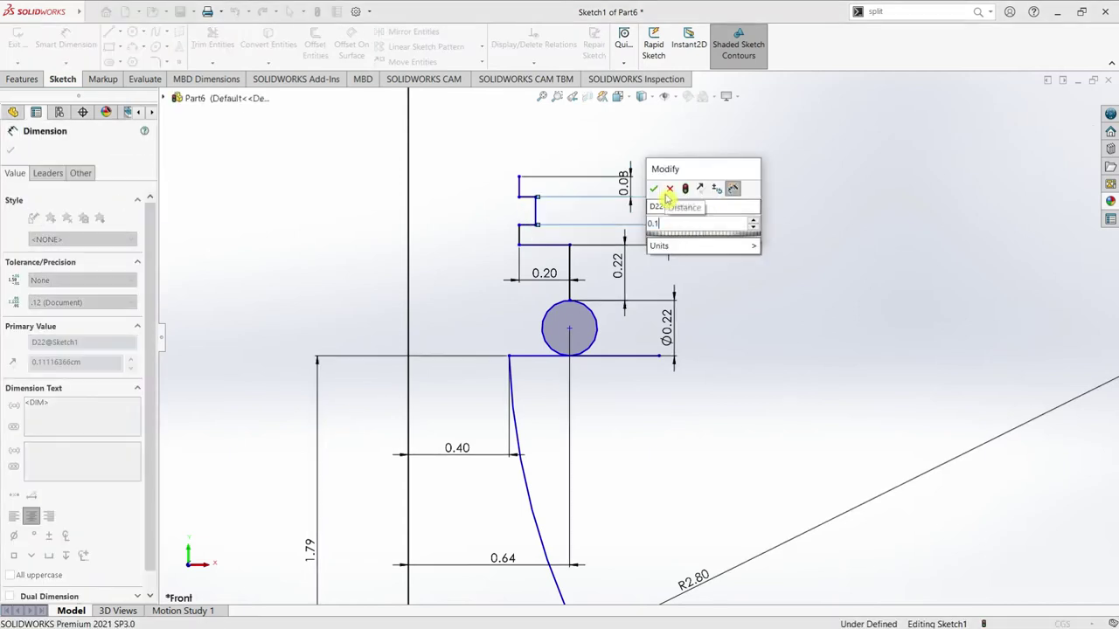
{"action": "left_click", "coordinate": [655, 194]}
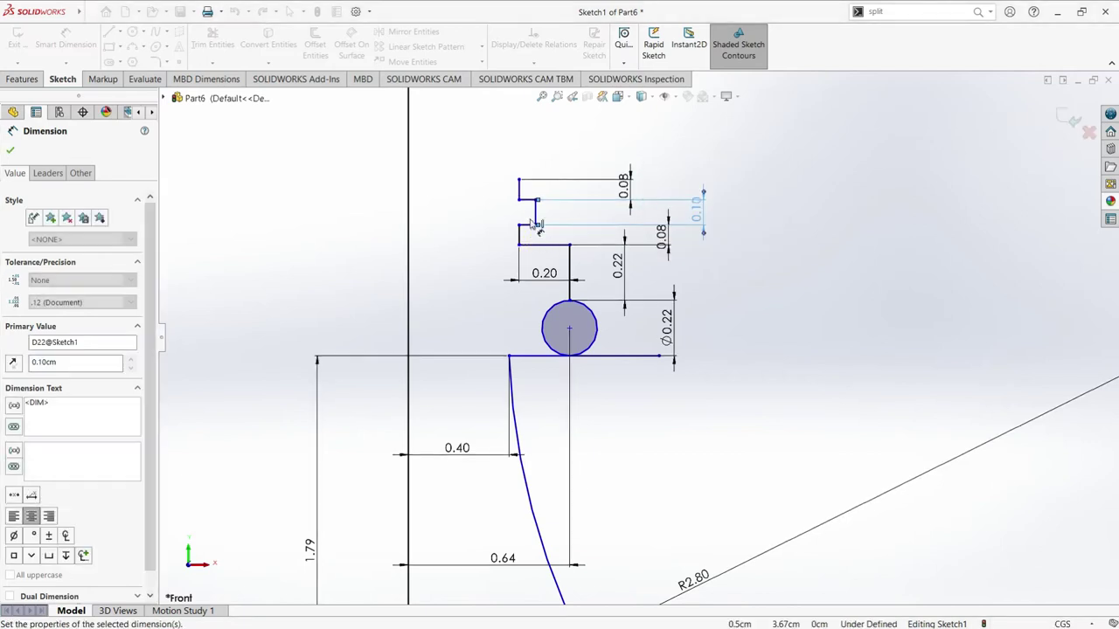
{"action": "left_click", "coordinate": [528, 201]}
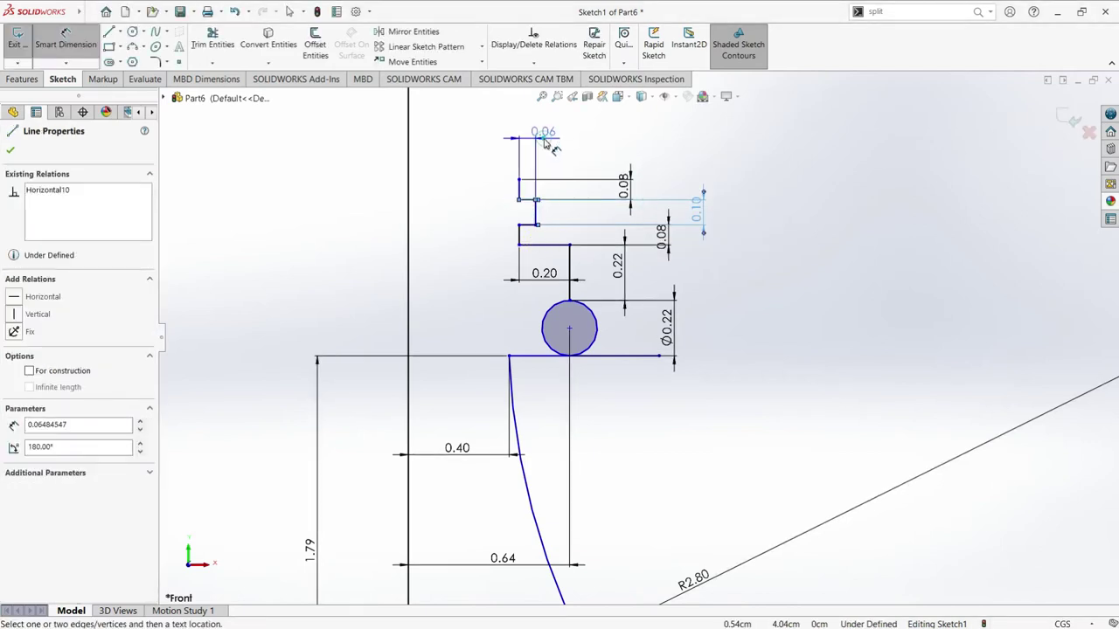
{"action": "left_click", "coordinate": [544, 142]}
{"action": "type", "text": "0.0"}
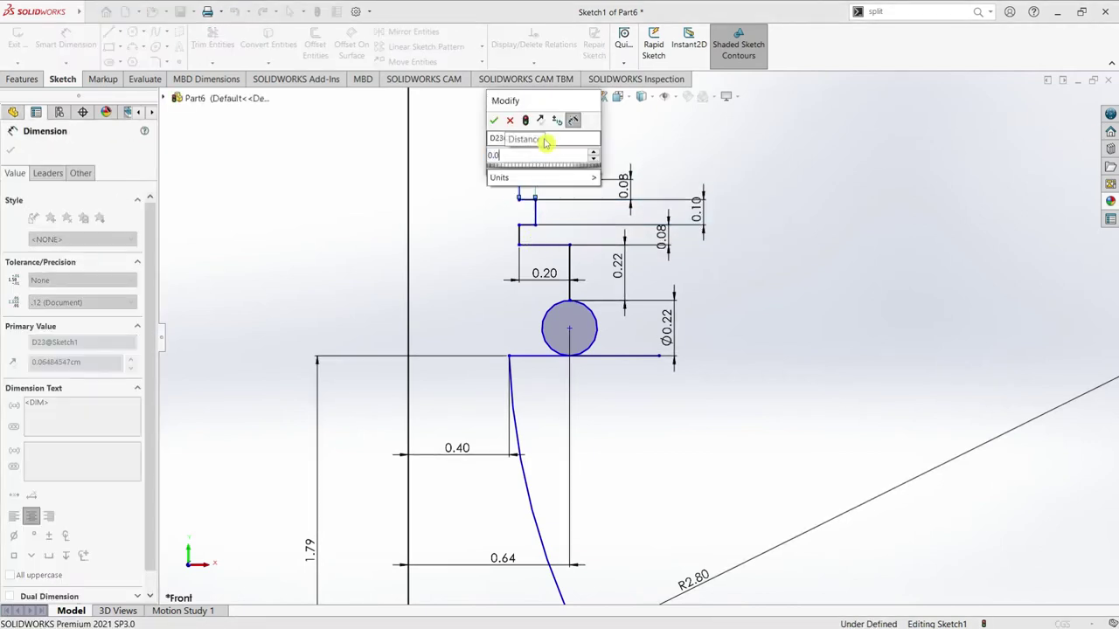
{"action": "type", "text": "44"}
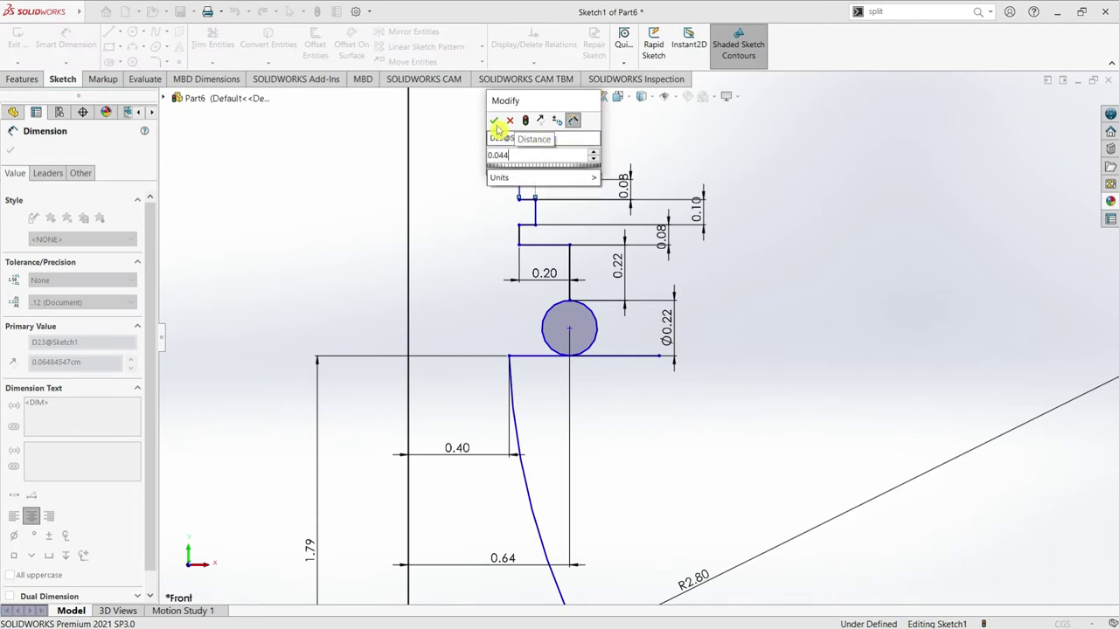
{"action": "left_click", "coordinate": [495, 121]}
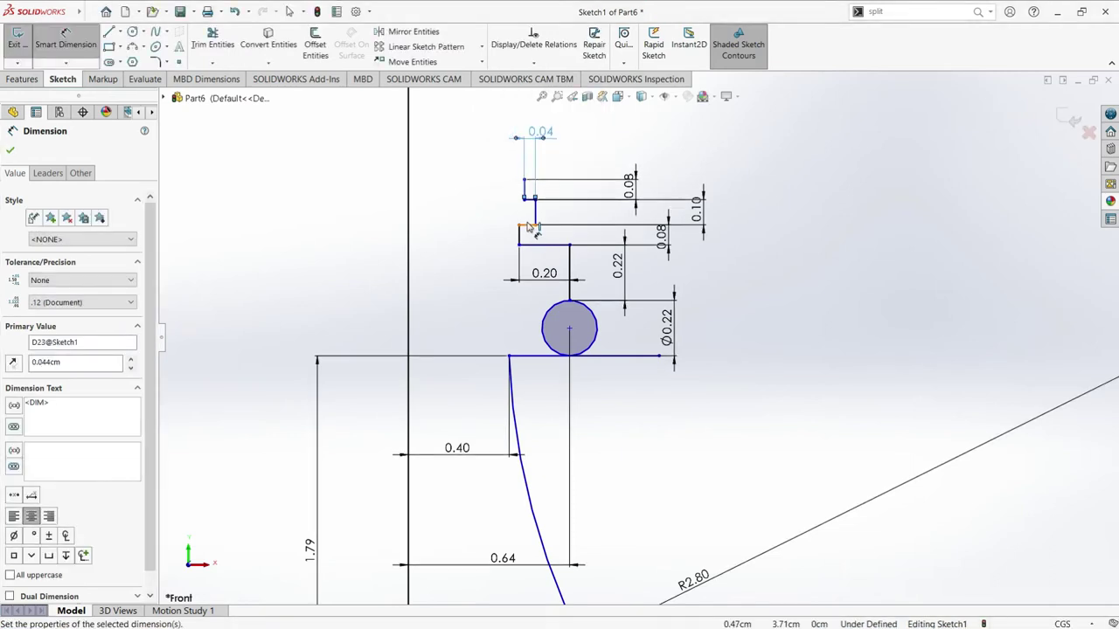
- Dimension the small offset beside the circle top so it reads 0.04 cm
{"action": "left_click", "coordinate": [527, 226]}
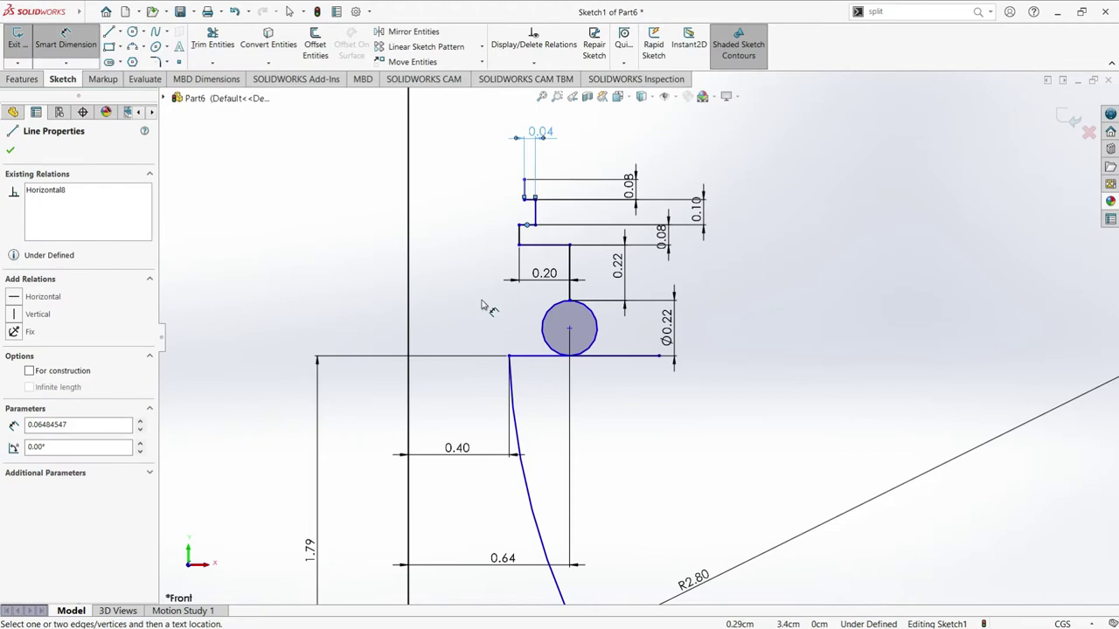
{"action": "left_click", "coordinate": [79, 50]}
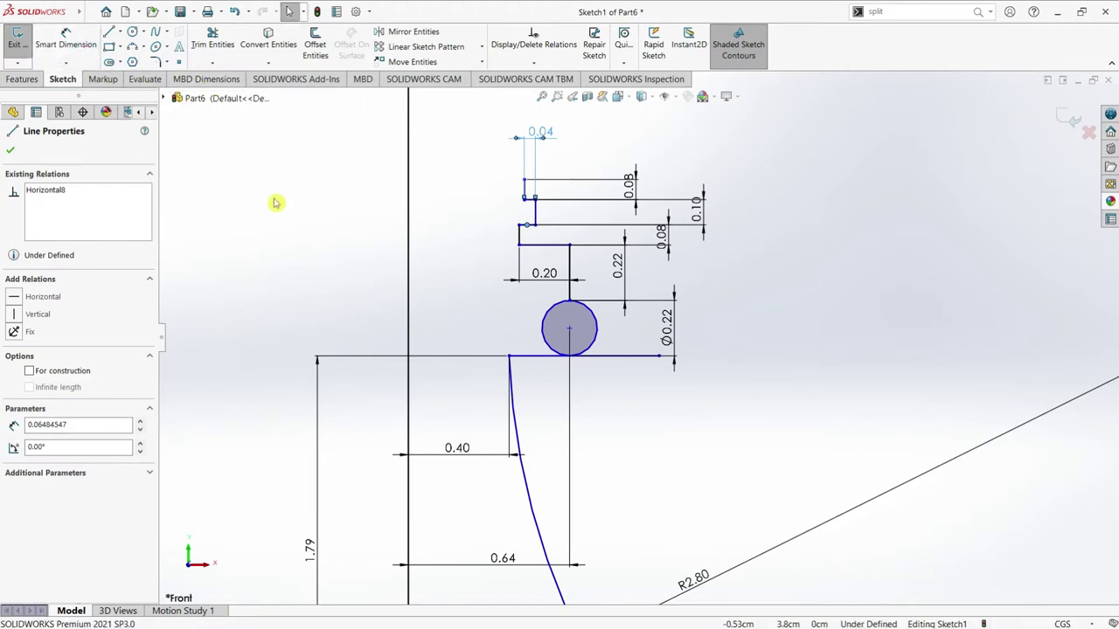
{"action": "left_click", "coordinate": [273, 203]}
{"action": "left_click", "coordinate": [65, 44]}
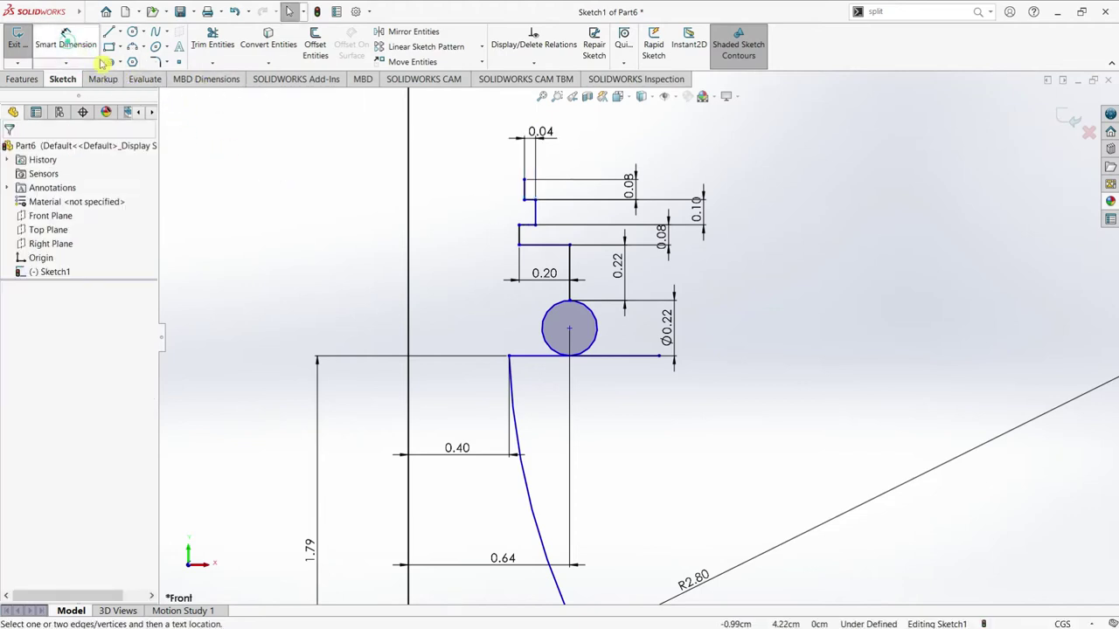
{"action": "left_click", "coordinate": [527, 229]}
{"action": "left_click", "coordinate": [341, 324]}
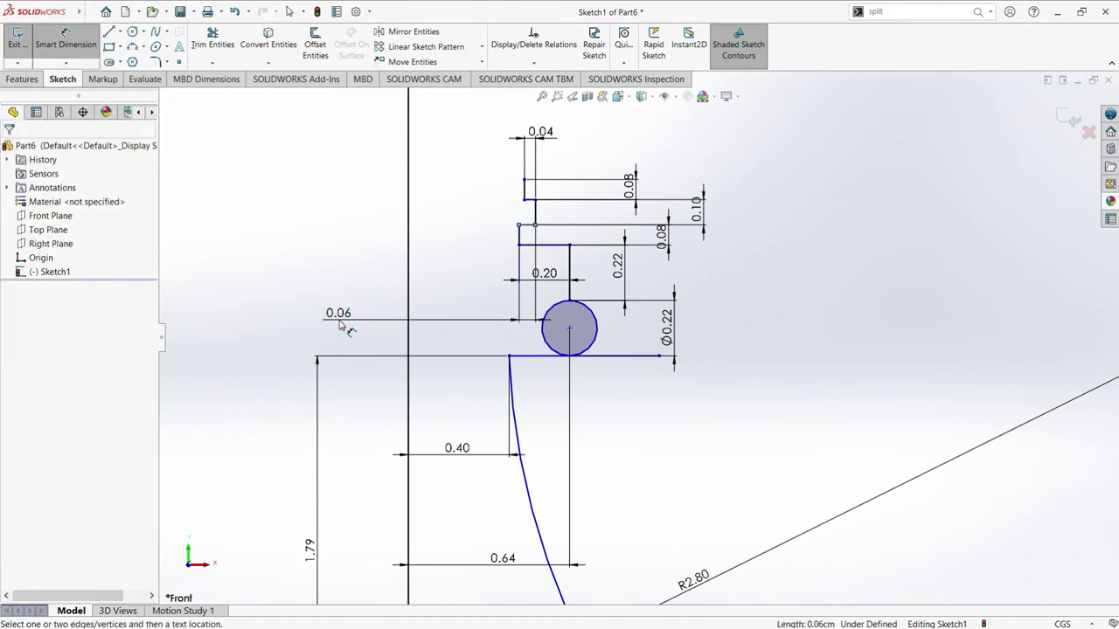
{"action": "double_click", "coordinate": [339, 320]}
{"action": "type", "text": "0.044"}
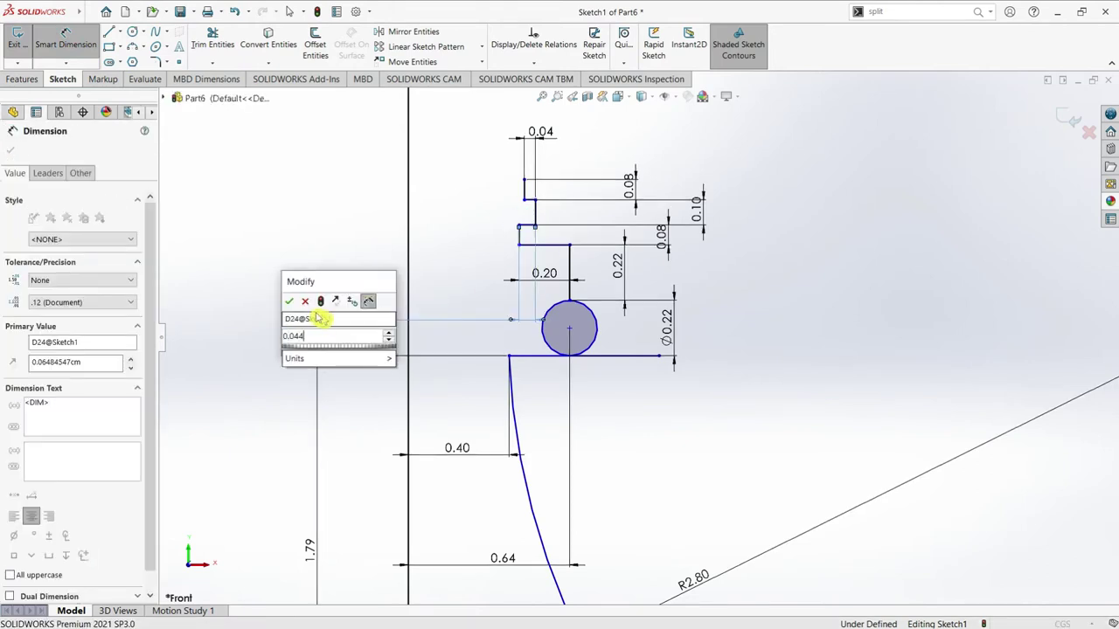
{"action": "left_click", "coordinate": [288, 300]}
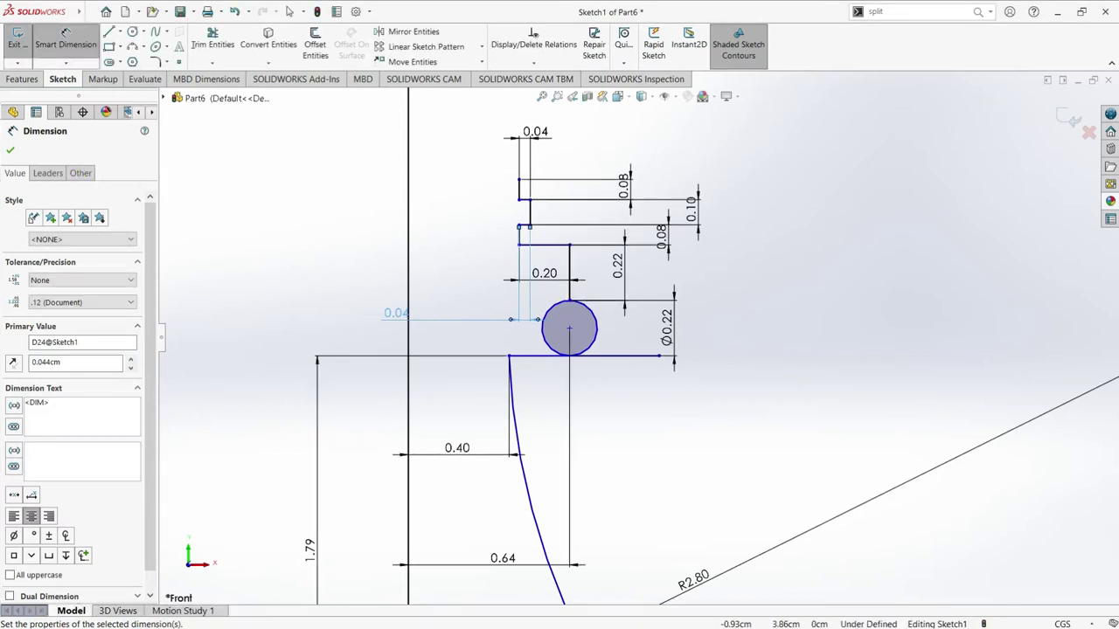
{"action": "left_click", "coordinate": [10, 150]}
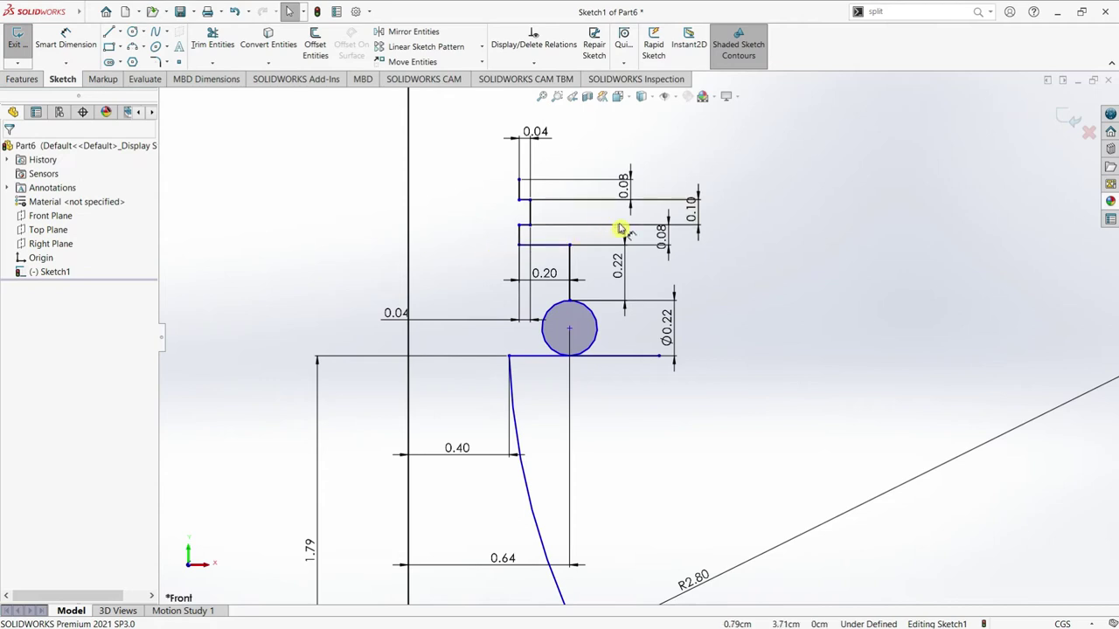
- Draw a three-point arc from the vertical line above the 0.22 cm circle onto its upper-right edge
{"action": "scroll", "coordinate": [651, 341], "scroll_direction": "up", "scroll_amount": 2}
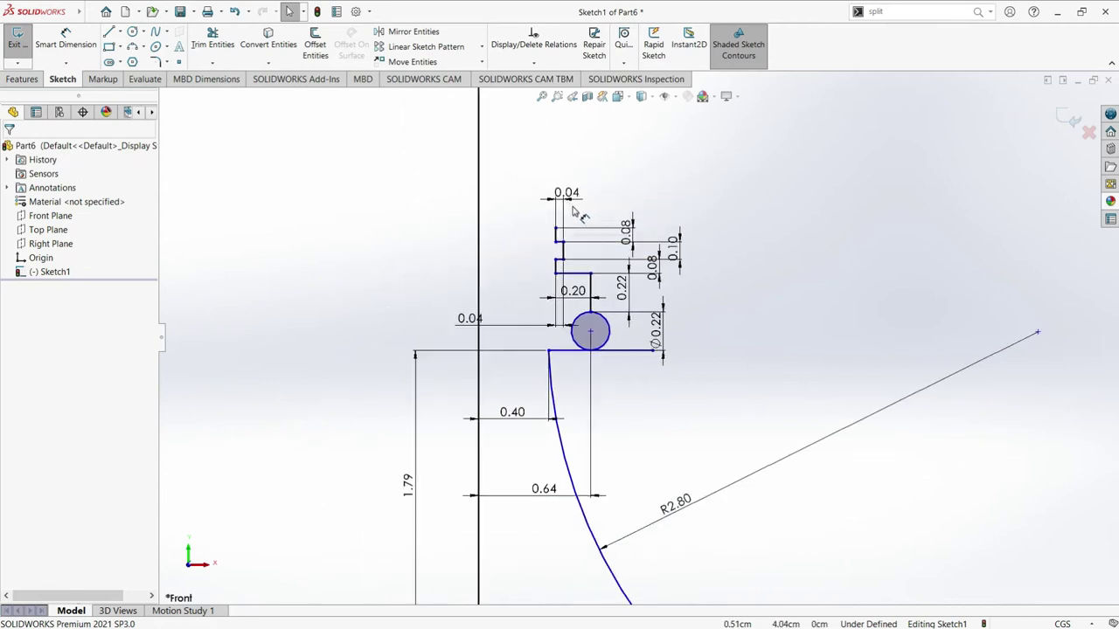
{"action": "scroll", "coordinate": [648, 319], "scroll_direction": "down", "scroll_amount": 3}
{"action": "scroll", "coordinate": [647, 312], "scroll_direction": "down", "scroll_amount": 2}
{"action": "scroll", "coordinate": [648, 313], "scroll_direction": "down", "scroll_amount": 1}
{"action": "scroll", "coordinate": [647, 313], "scroll_direction": "down", "scroll_amount": 2}
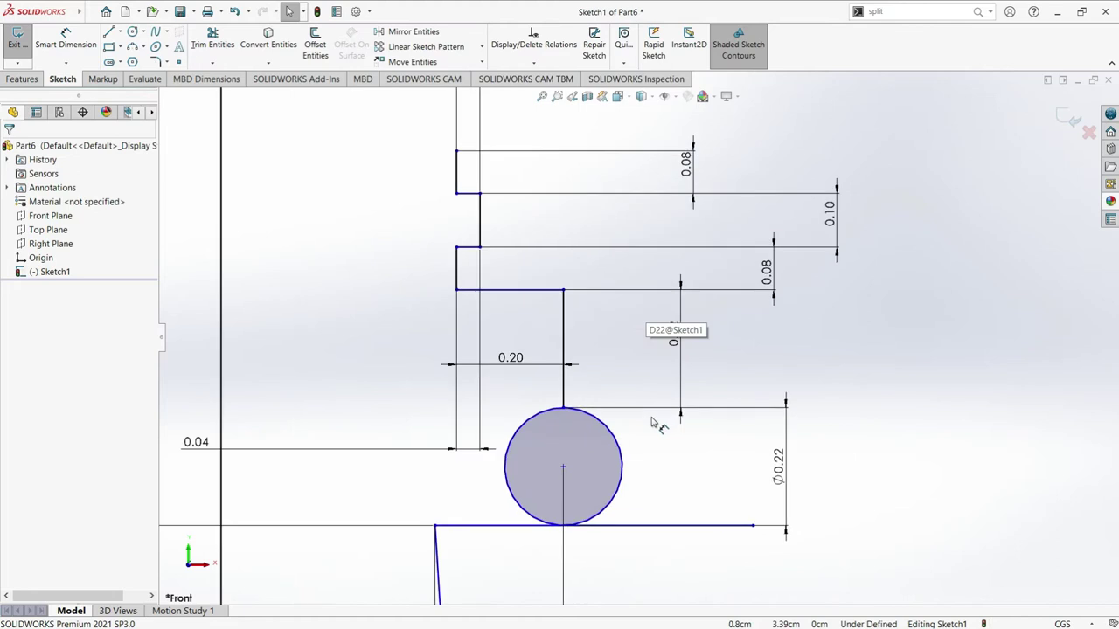
{"action": "scroll", "coordinate": [648, 313], "scroll_direction": "down", "scroll_amount": 1}
{"action": "left_click", "coordinate": [130, 47]}
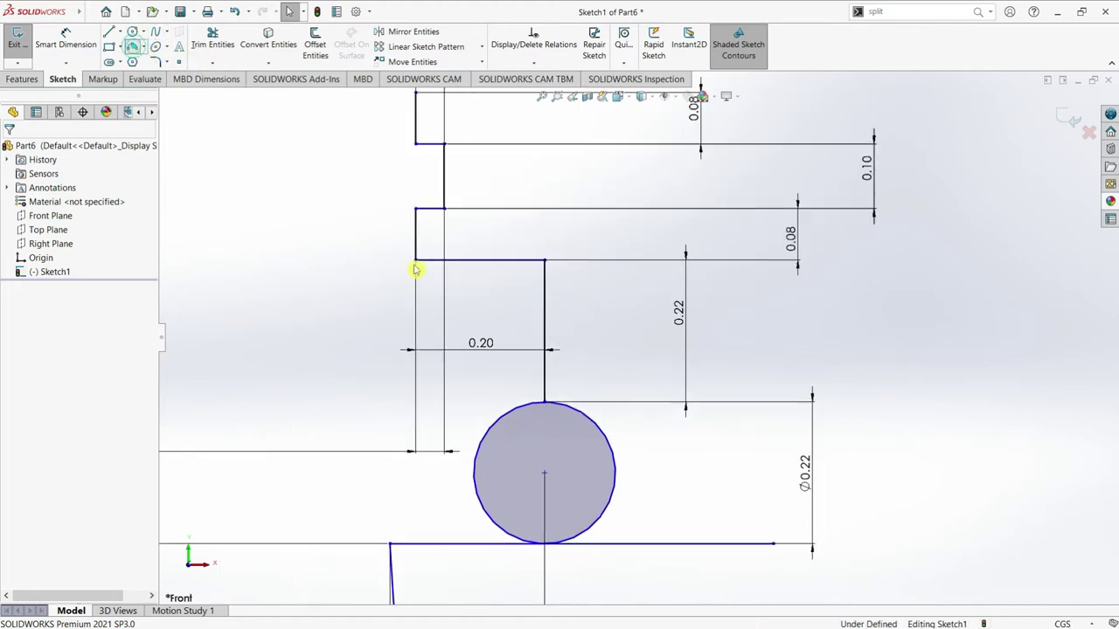
{"action": "left_click", "coordinate": [563, 399]}
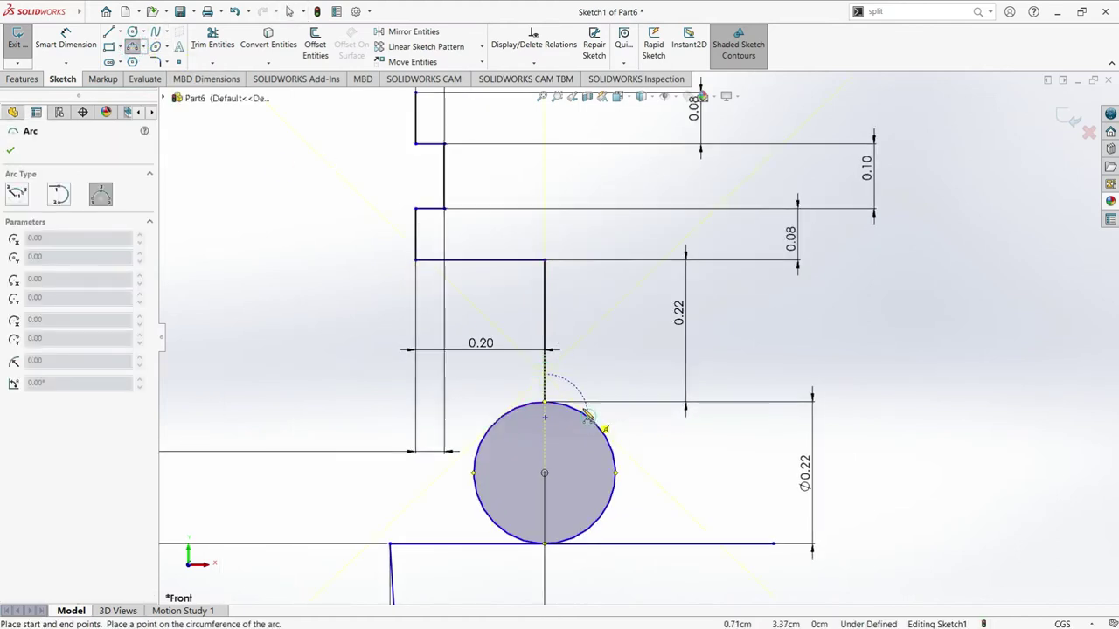
{"action": "scroll", "coordinate": [563, 391], "scroll_direction": "down", "scroll_amount": 1}
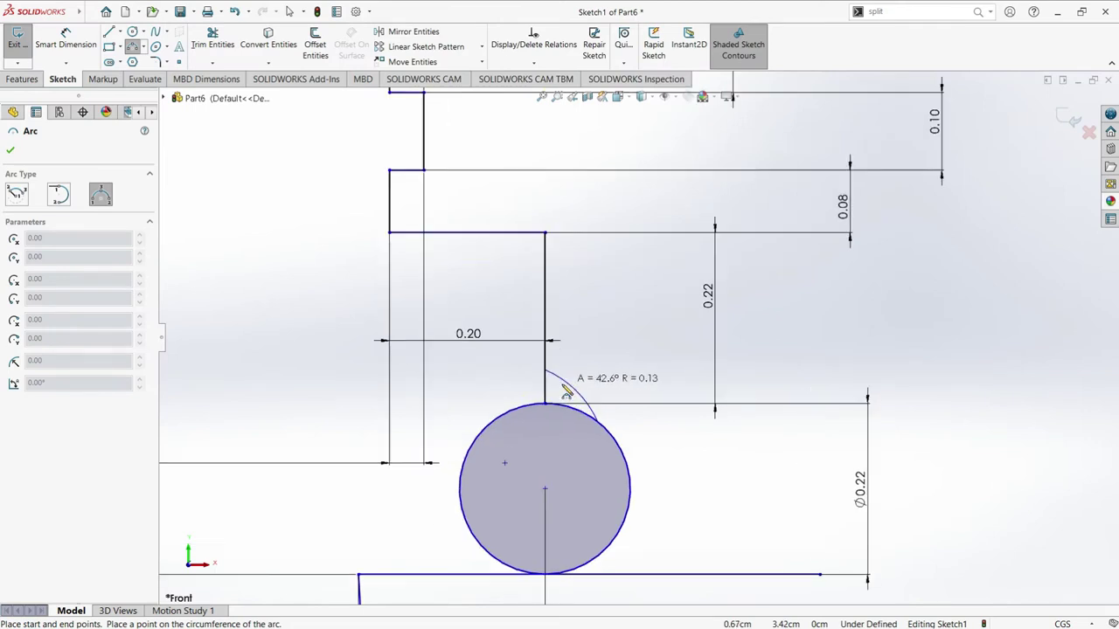
{"action": "scroll", "coordinate": [563, 392], "scroll_direction": "down", "scroll_amount": 2}
{"action": "scroll", "coordinate": [563, 392], "scroll_direction": "down", "scroll_amount": 1}
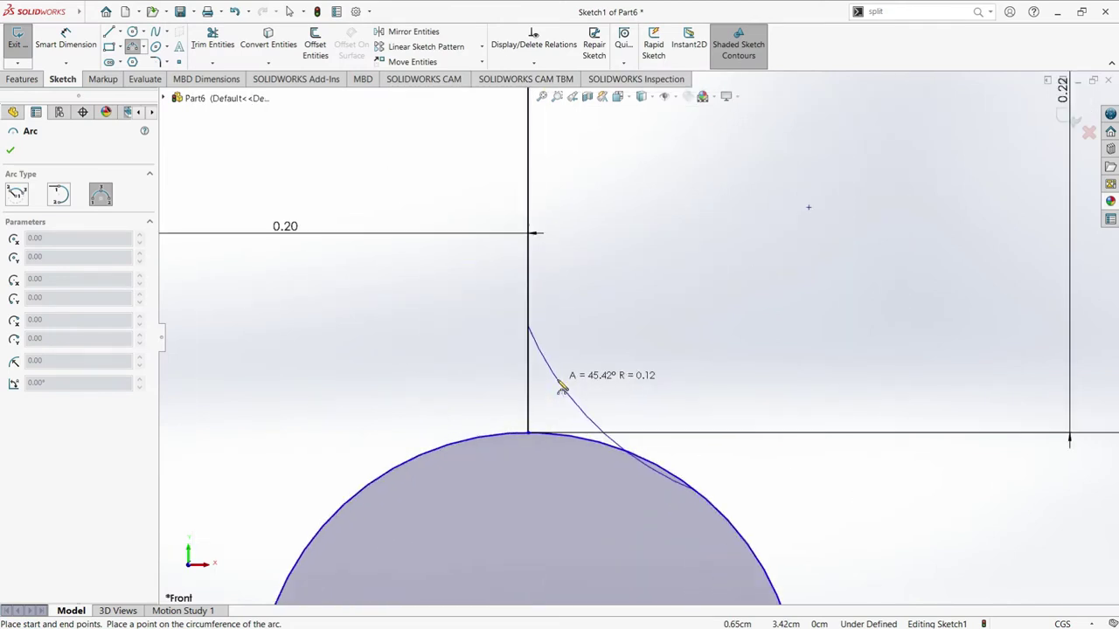
{"action": "left_click", "coordinate": [569, 383]}
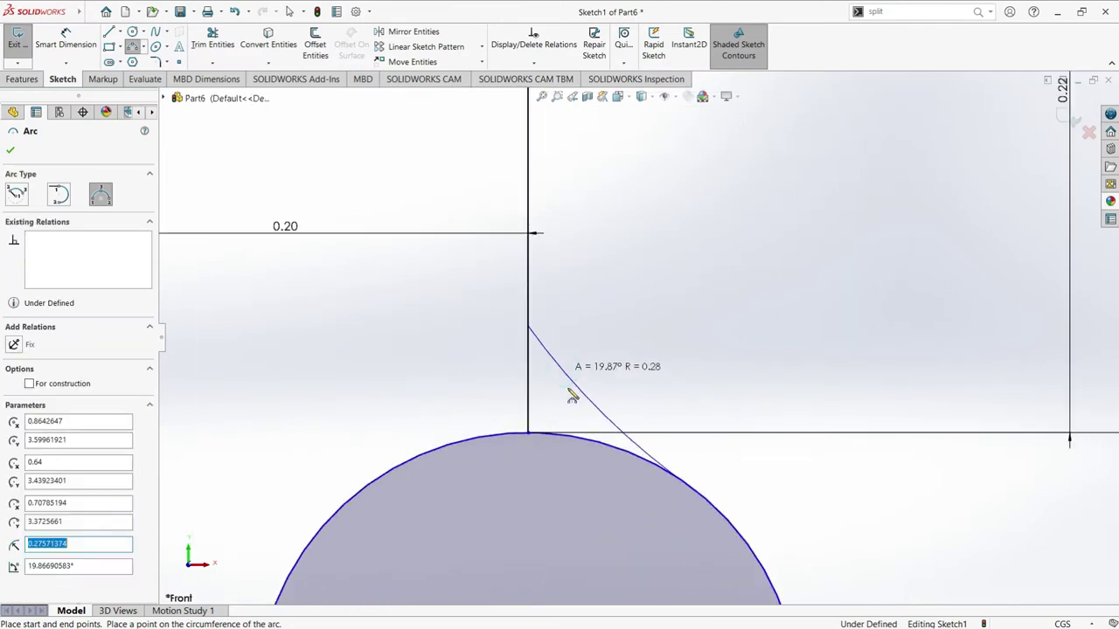
{"action": "left_click", "coordinate": [133, 54]}
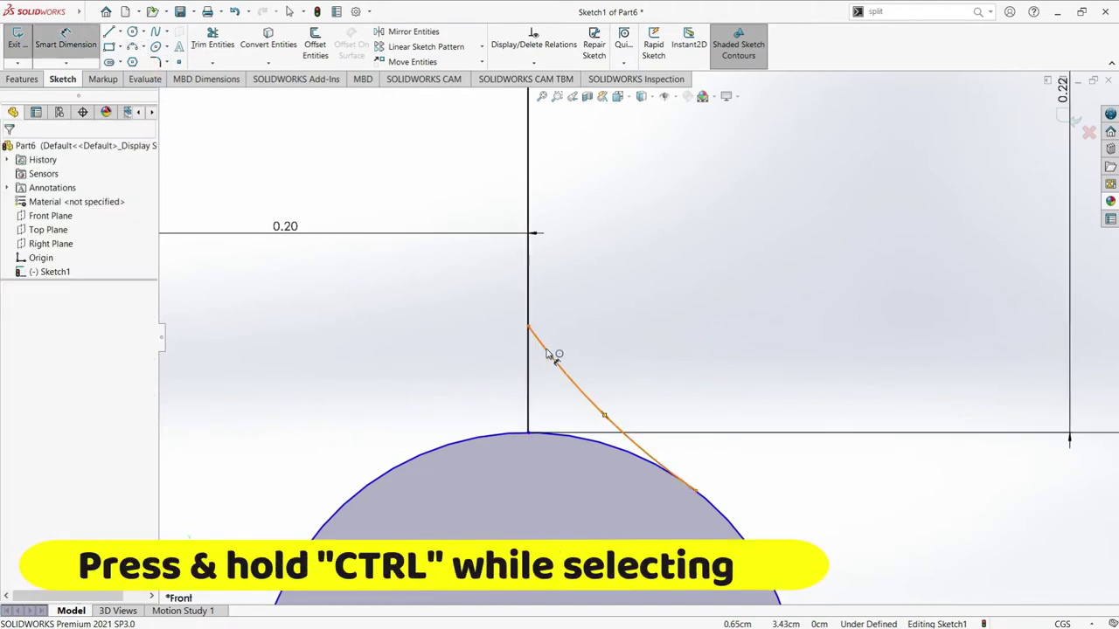
{"action": "key", "text": "Escape"}
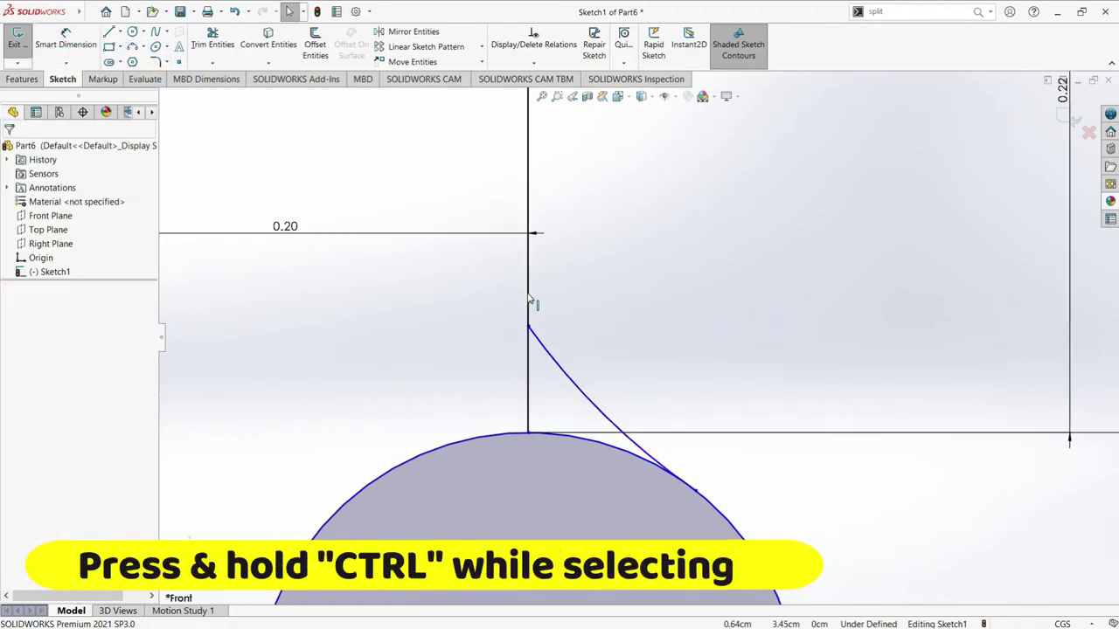
- Add Tangent relations between the small arc and the vertical line, then the arc and the circle
{"action": "left_click", "coordinate": [527, 298]}
{"action": "left_click", "coordinate": [574, 379], "text": "ctrl"}
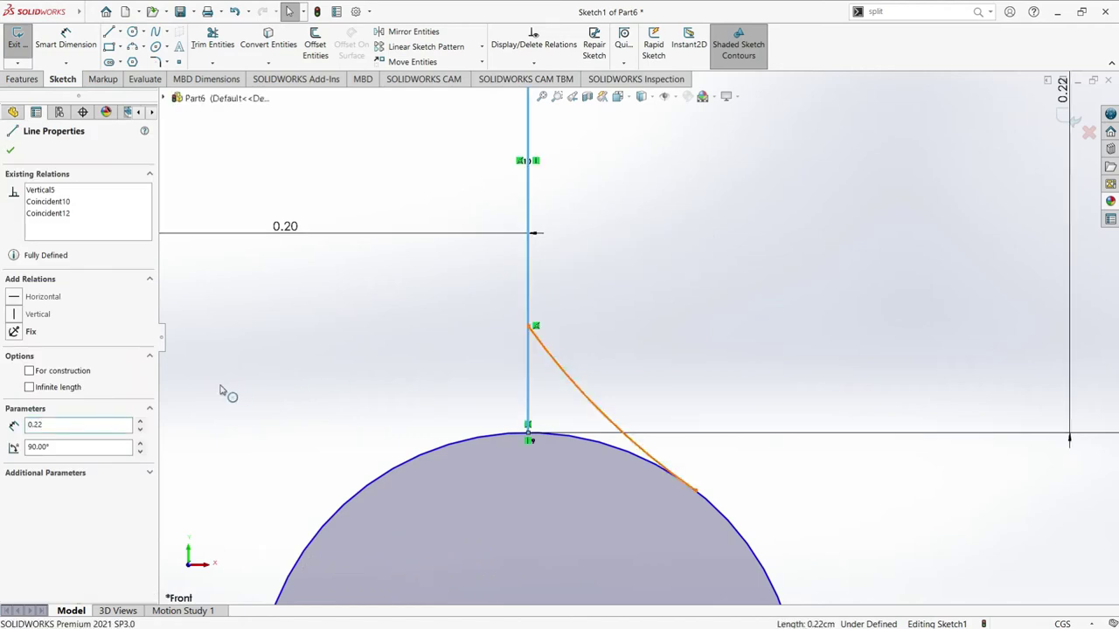
{"action": "left_click", "coordinate": [17, 356]}
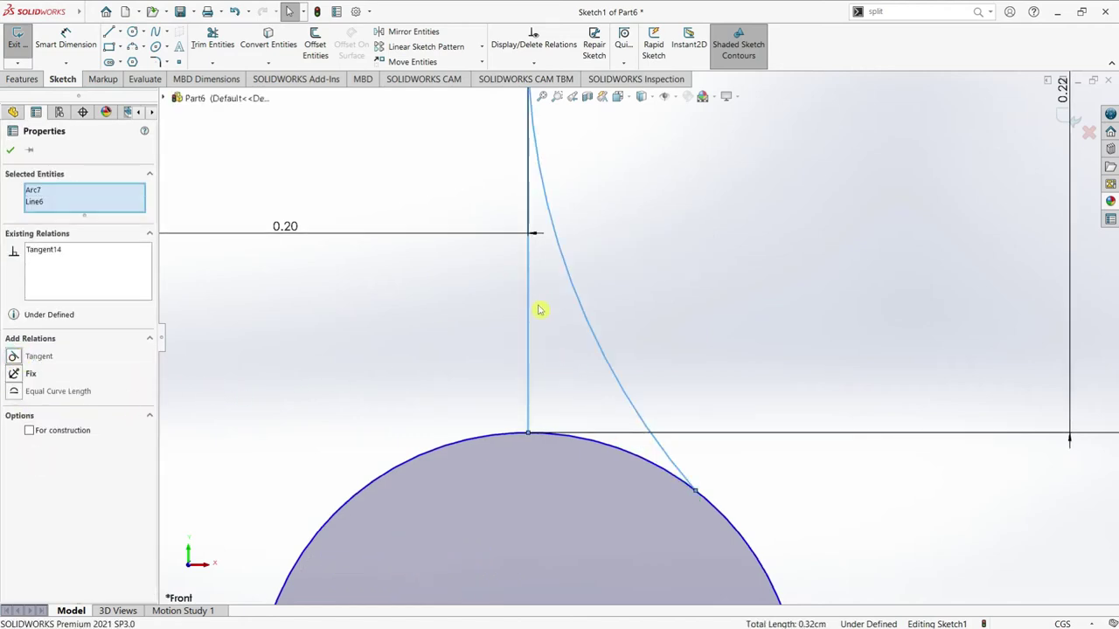
{"action": "scroll", "coordinate": [562, 311], "scroll_direction": "up", "scroll_amount": 3}
{"action": "left_click", "coordinate": [10, 152]}
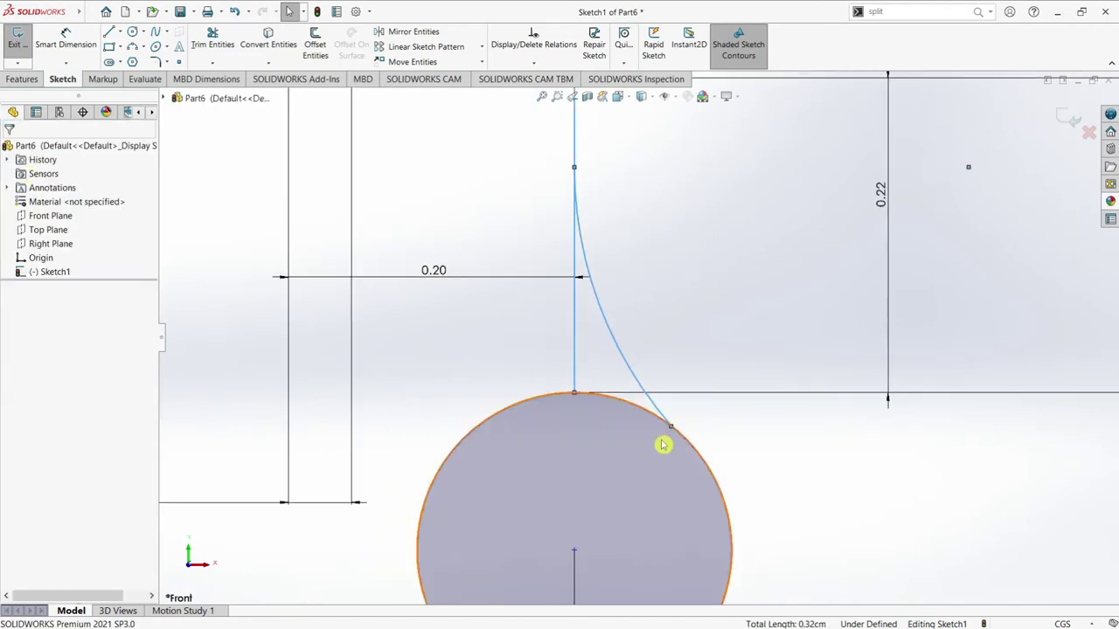
{"action": "scroll", "coordinate": [702, 420], "scroll_direction": "down", "scroll_amount": 1}
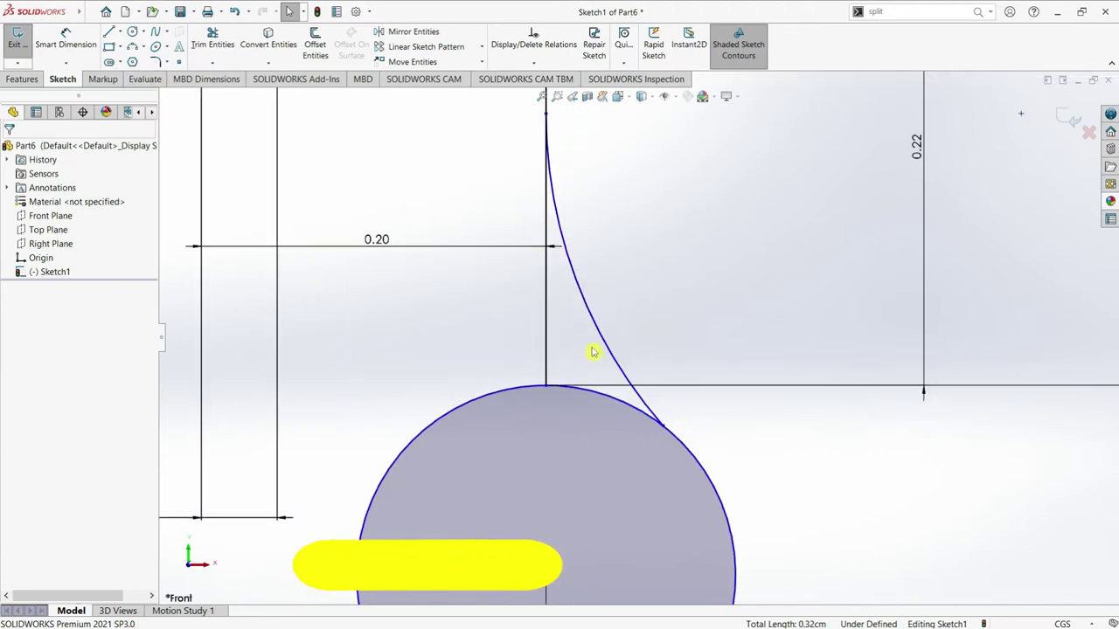
{"action": "left_click", "coordinate": [604, 352]}
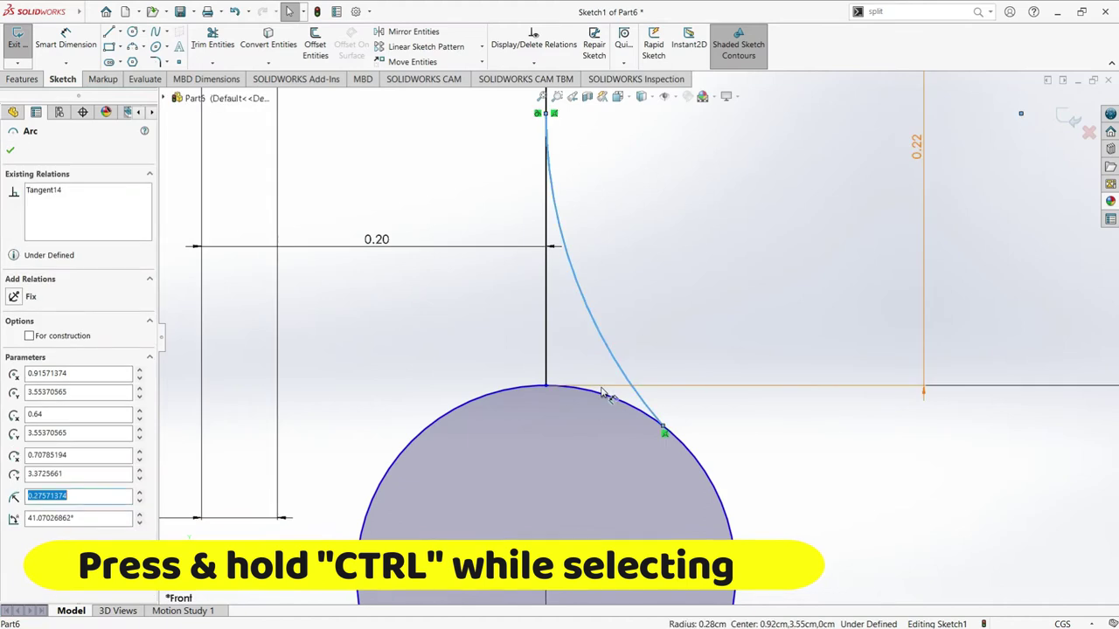
{"action": "left_click", "coordinate": [602, 400], "text": "ctrl"}
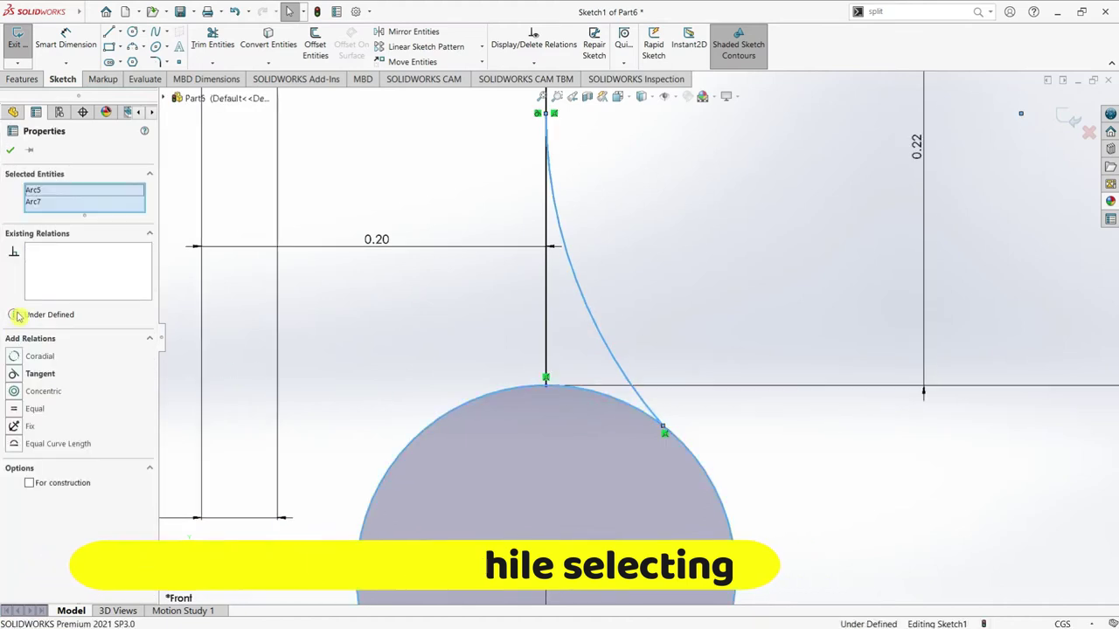
{"action": "left_click", "coordinate": [20, 375]}
{"action": "left_click", "coordinate": [11, 150]}
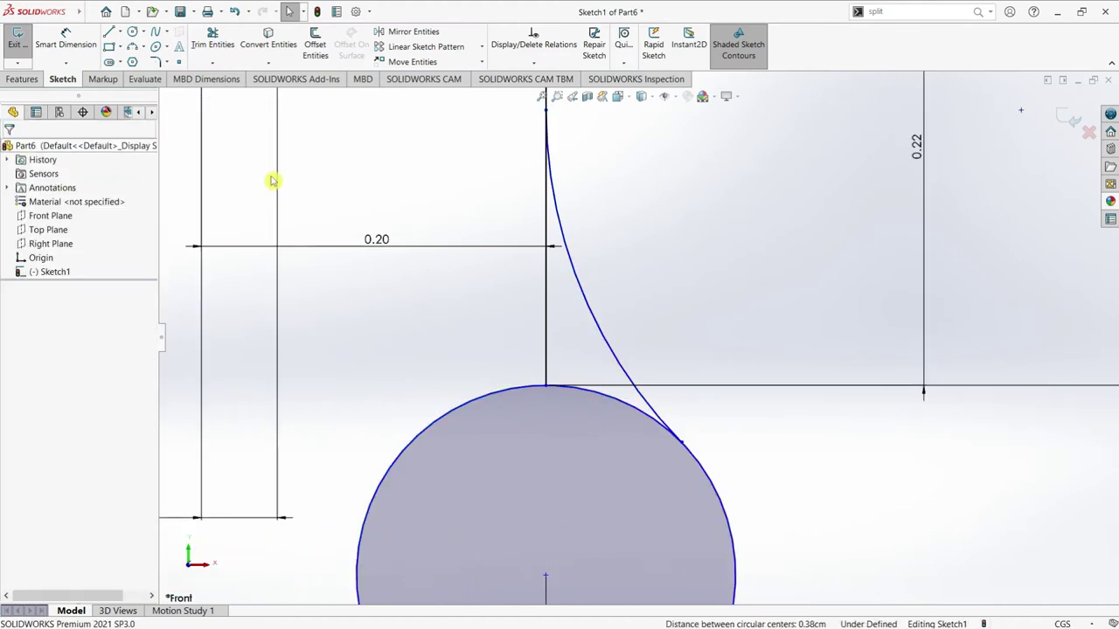
- Dimension the small arc's radius to 0.11 cm
{"action": "left_click", "coordinate": [66, 40]}
{"action": "left_click", "coordinate": [587, 304]}
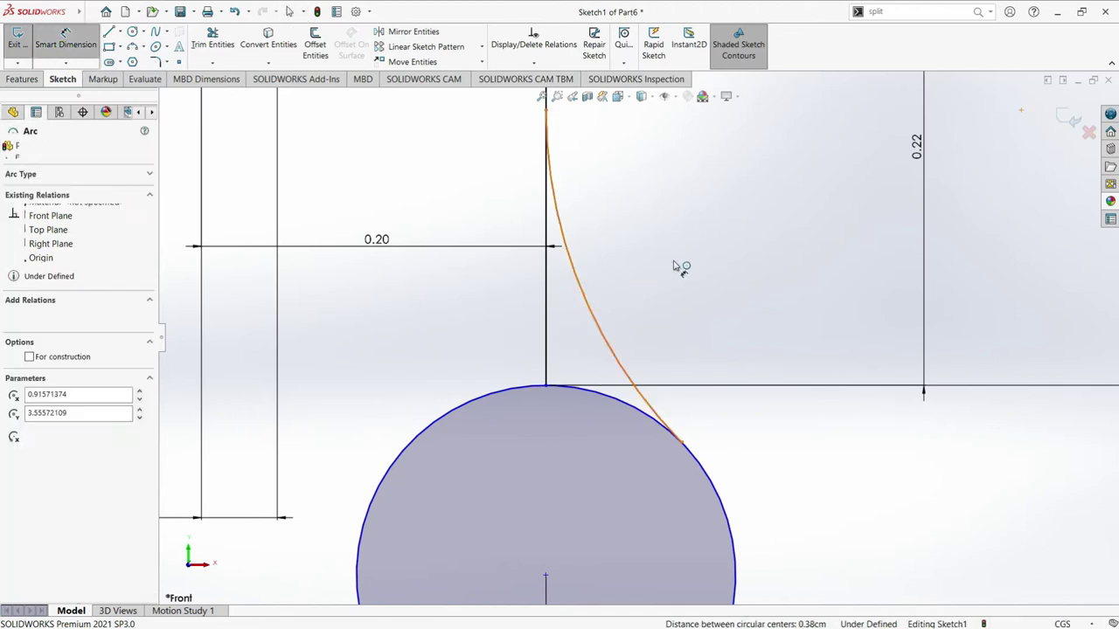
{"action": "left_click", "coordinate": [674, 265]}
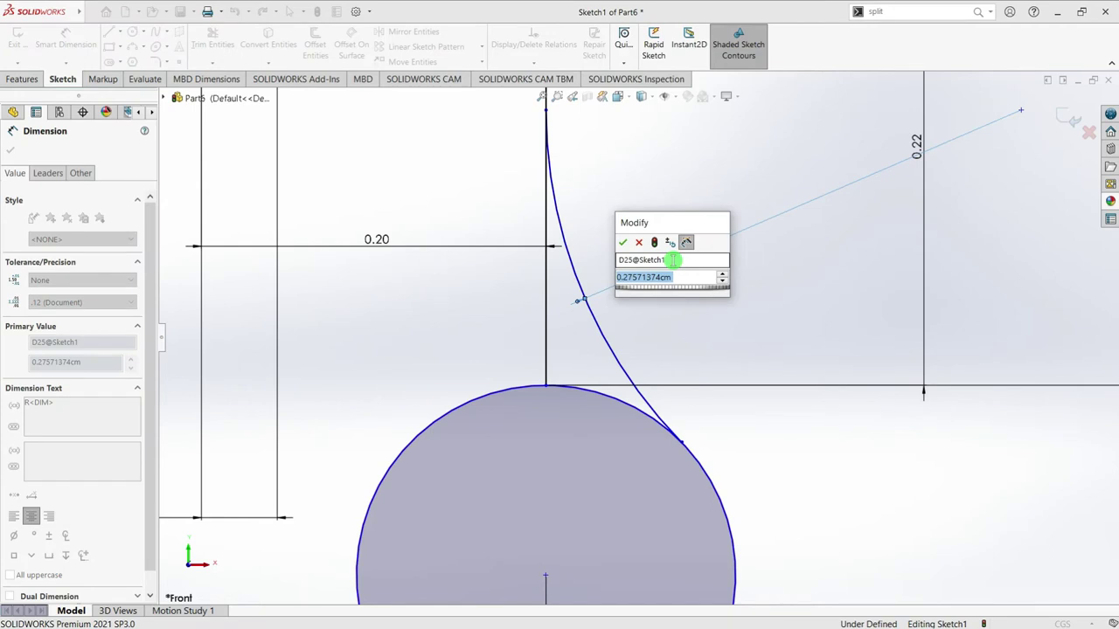
{"action": "type", "text": "0.11"}
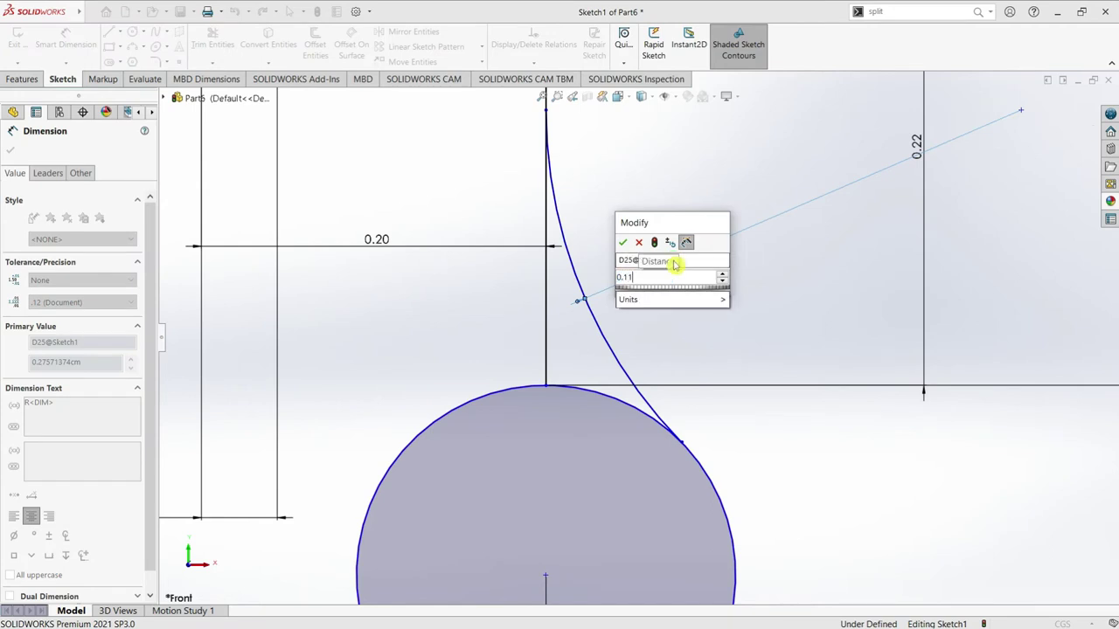
{"action": "key", "text": "Return"}
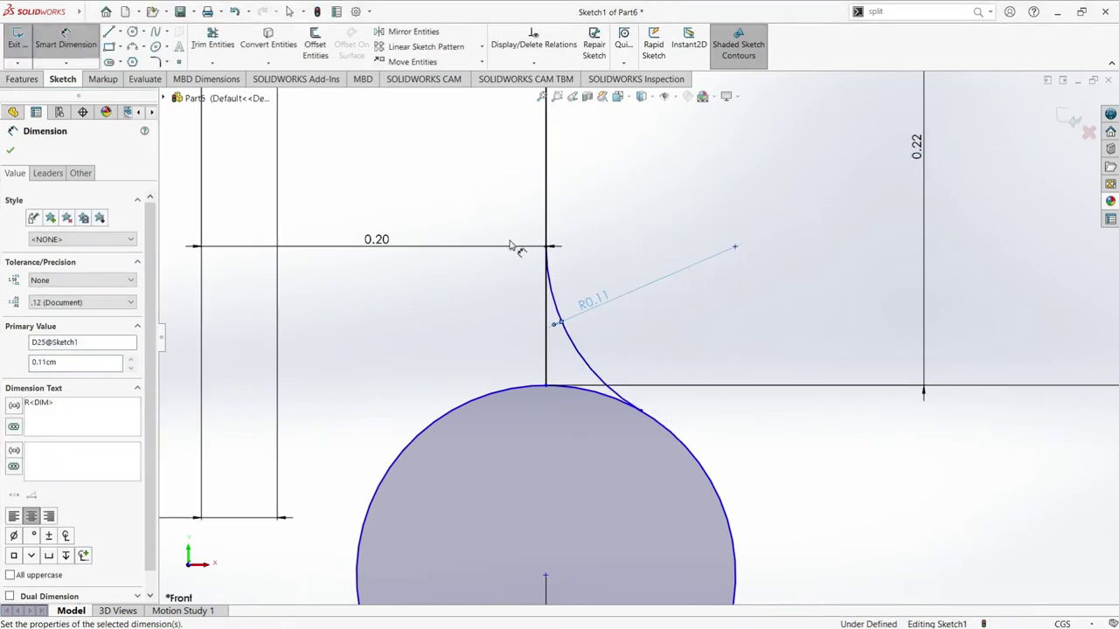
{"action": "left_click", "coordinate": [8, 146]}
- Draw a circle above the stepped profile
{"action": "scroll", "coordinate": [629, 253], "scroll_direction": "up", "scroll_amount": 2}
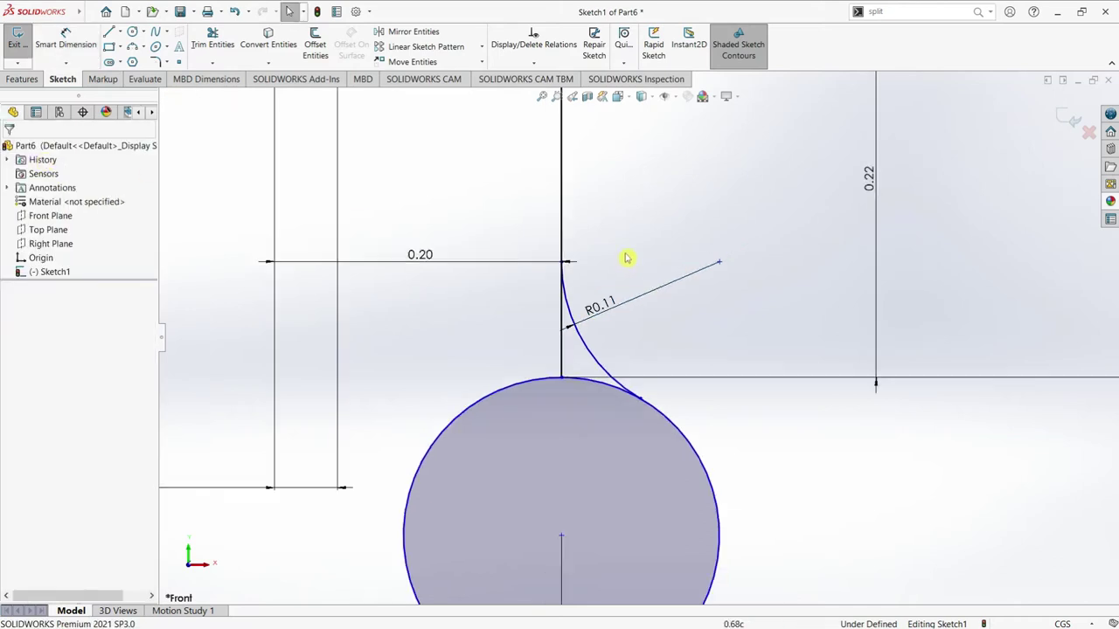
{"action": "scroll", "coordinate": [626, 252], "scroll_direction": "up", "scroll_amount": 2}
{"action": "scroll", "coordinate": [625, 227], "scroll_direction": "up", "scroll_amount": 2}
{"action": "scroll", "coordinate": [614, 180], "scroll_direction": "up", "scroll_amount": 1}
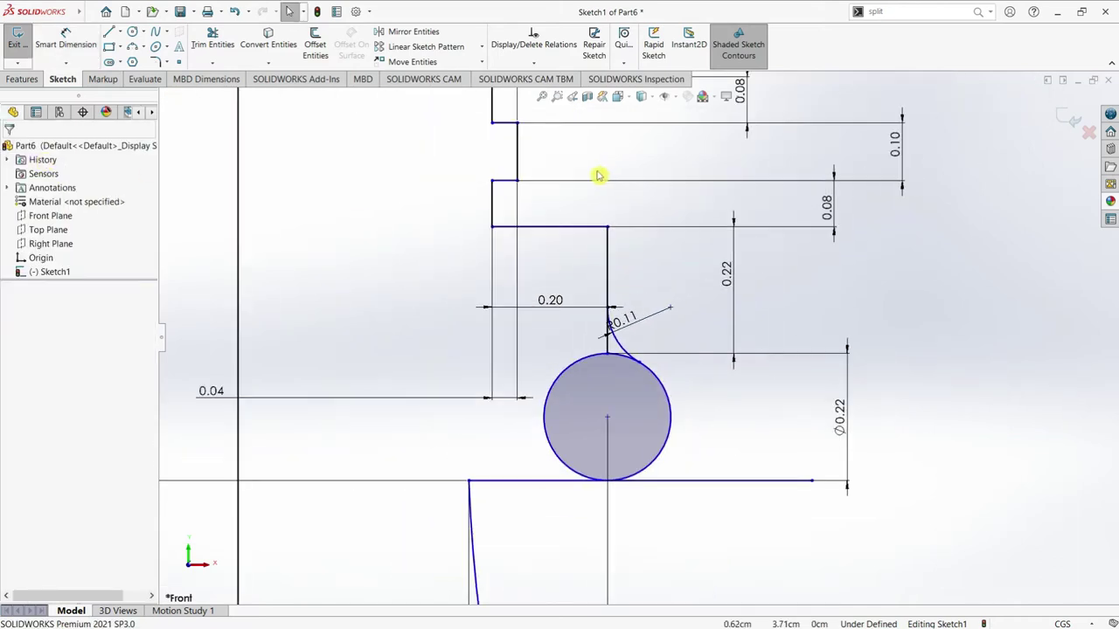
{"action": "scroll", "coordinate": [598, 176], "scroll_direction": "up", "scroll_amount": 1}
{"action": "scroll", "coordinate": [569, 157], "scroll_direction": "up", "scroll_amount": 1}
{"action": "scroll", "coordinate": [562, 141], "scroll_direction": "up", "scroll_amount": 2}
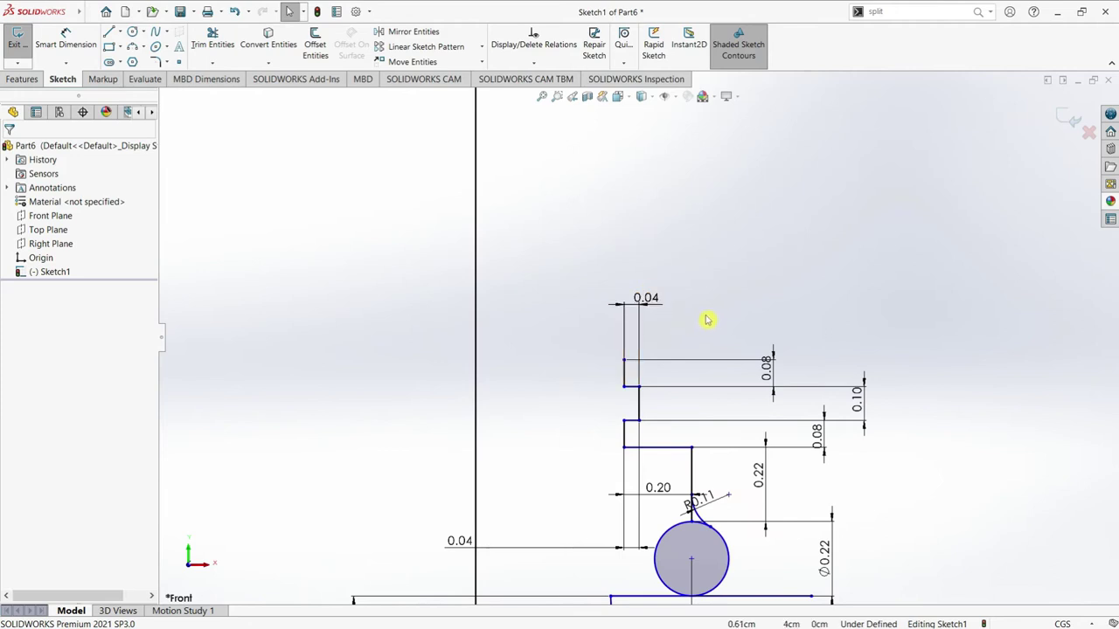
{"action": "mouse_move", "coordinate": [33, 12]}
{"action": "left_click", "coordinate": [133, 32]}
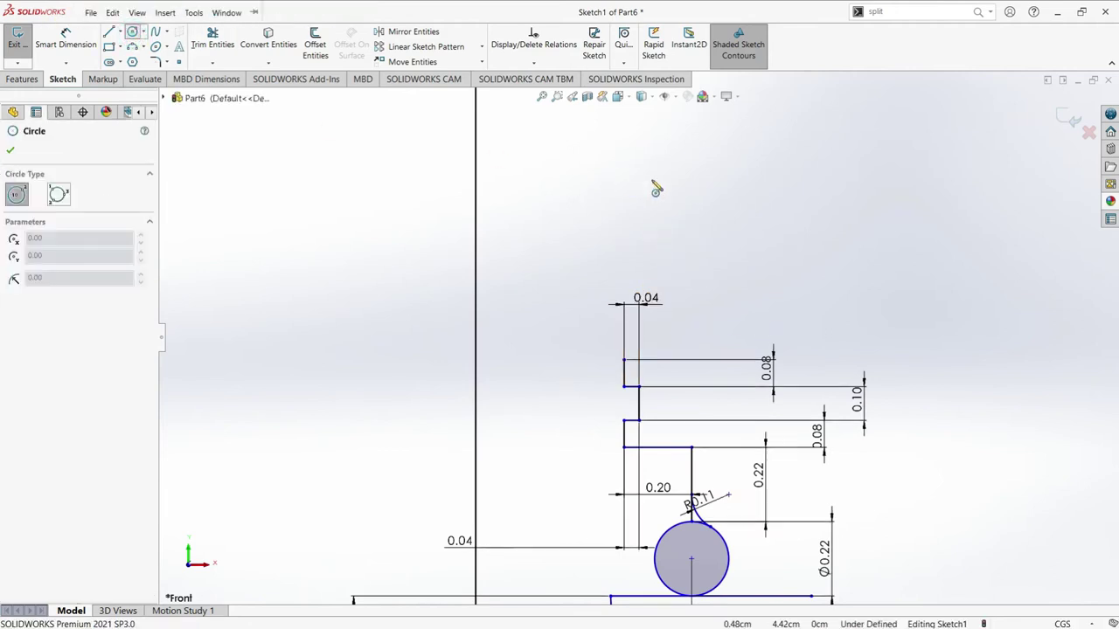
{"action": "scroll", "coordinate": [669, 180], "scroll_direction": "up", "scroll_amount": 2}
{"action": "scroll", "coordinate": [674, 194], "scroll_direction": "down", "scroll_amount": 1}
{"action": "scroll", "coordinate": [638, 209], "scroll_direction": "down", "scroll_amount": 1}
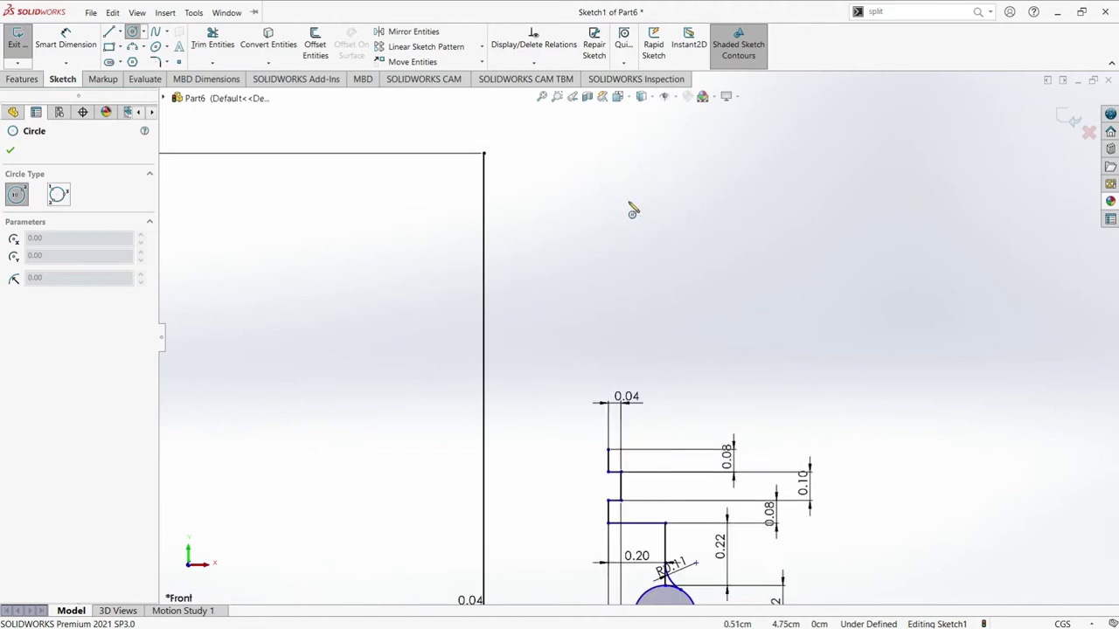
{"action": "left_click", "coordinate": [566, 201]}
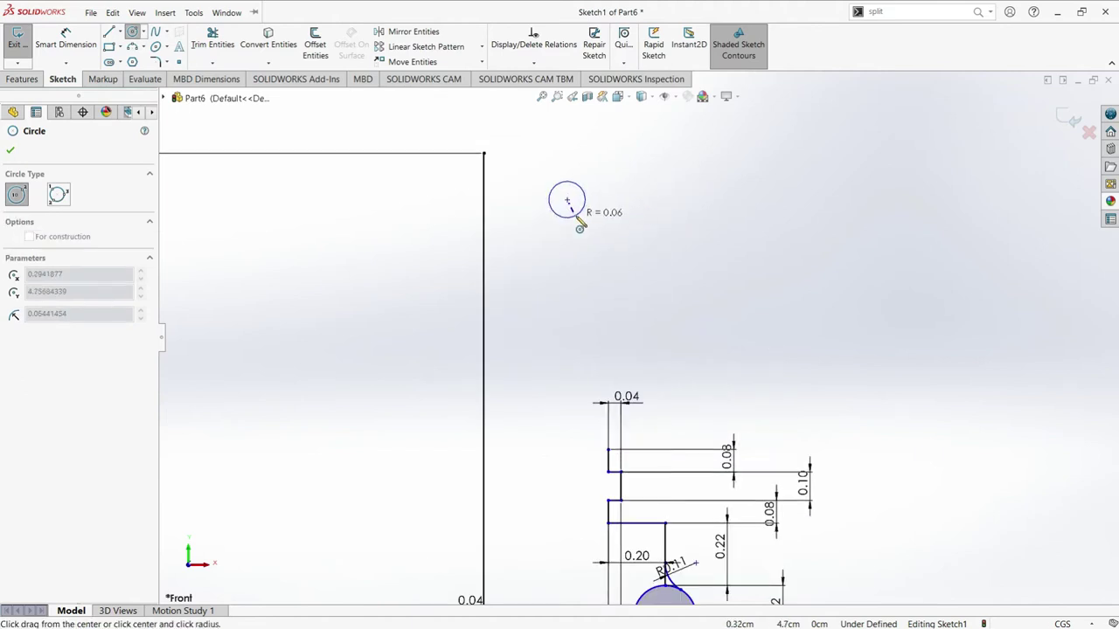
{"action": "left_click", "coordinate": [579, 226]}
{"action": "right_click_drag", "start_coordinate": [572, 218], "coordinate": [489, 190]}
- Dimension the new circle's diameter to 0.36 cm
{"action": "left_click", "coordinate": [574, 217]}
{"action": "left_click", "coordinate": [729, 201]}
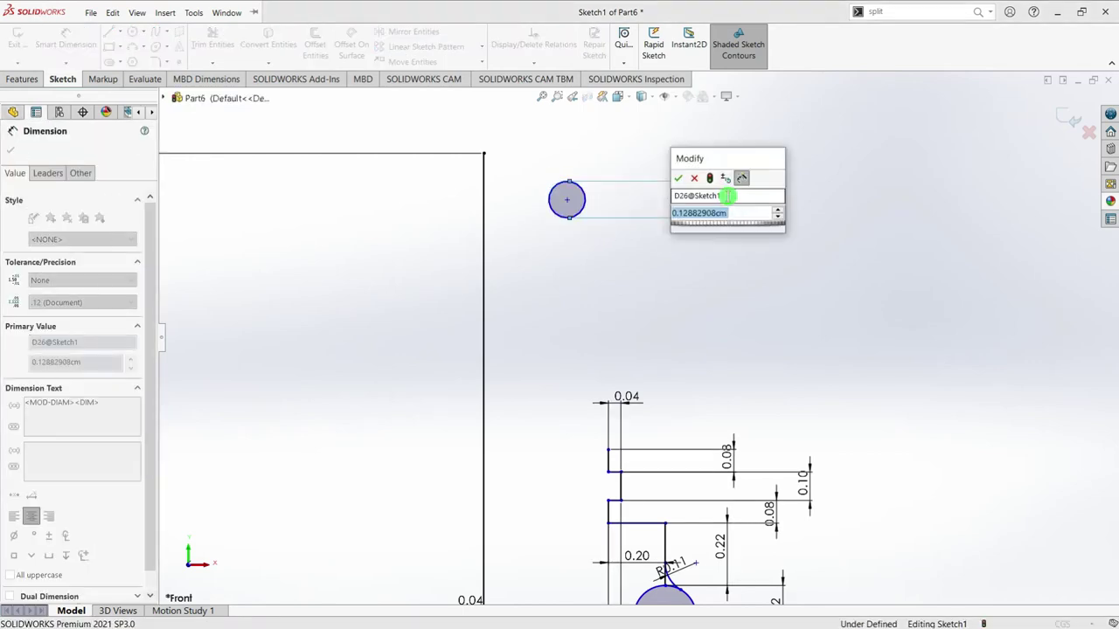
{"action": "type", "text": "0.2"}
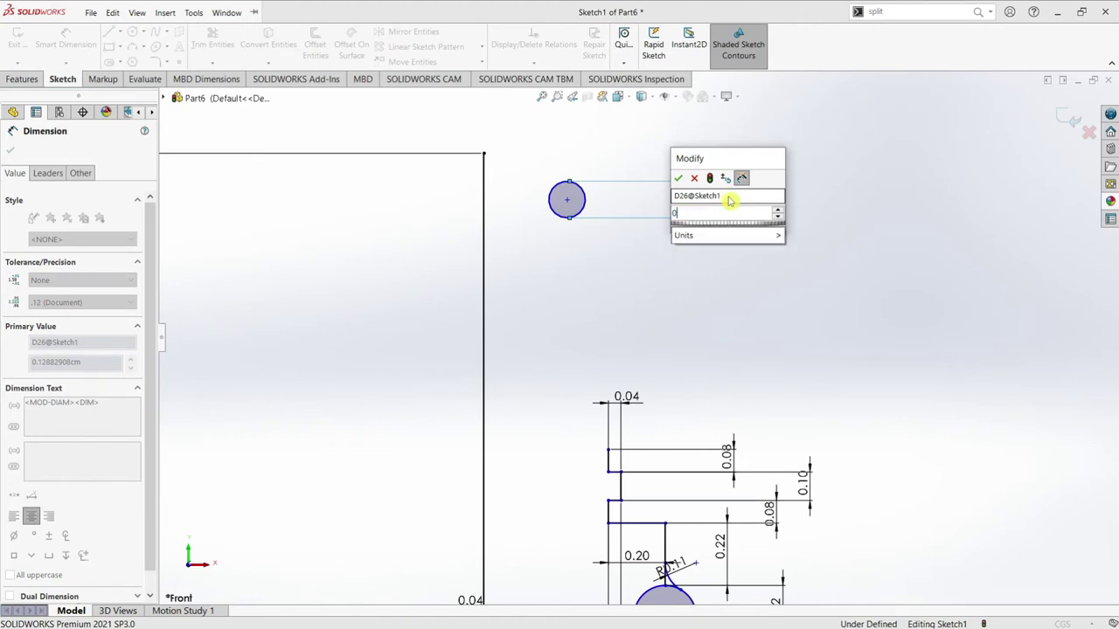
{"action": "key", "text": "BackSpace"}
{"action": "type", "text": "36"}
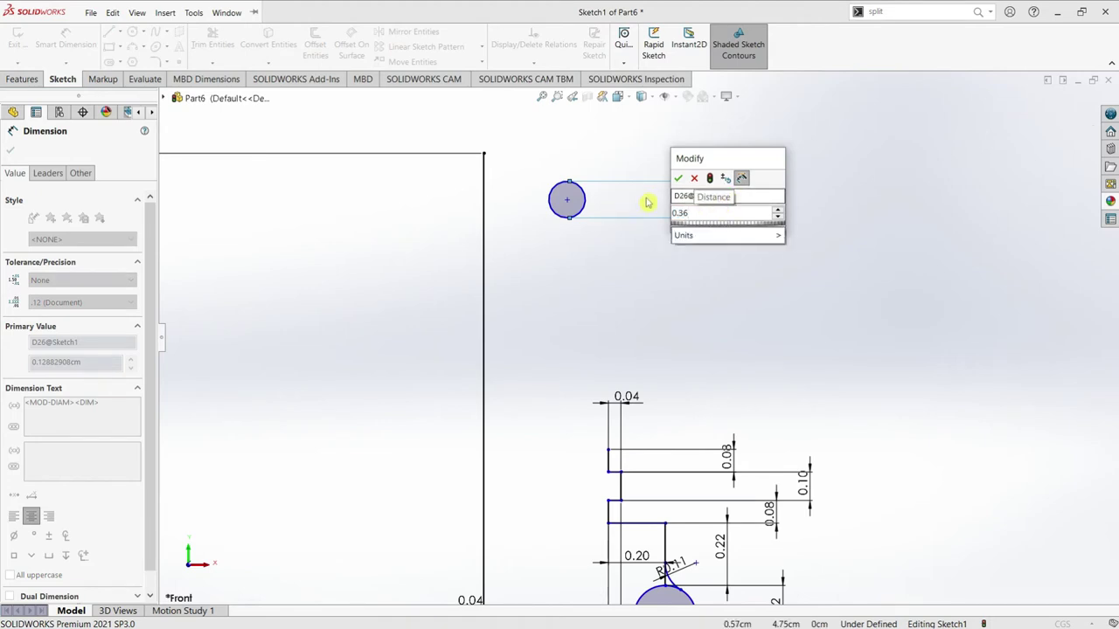
{"action": "left_click", "coordinate": [679, 180]}
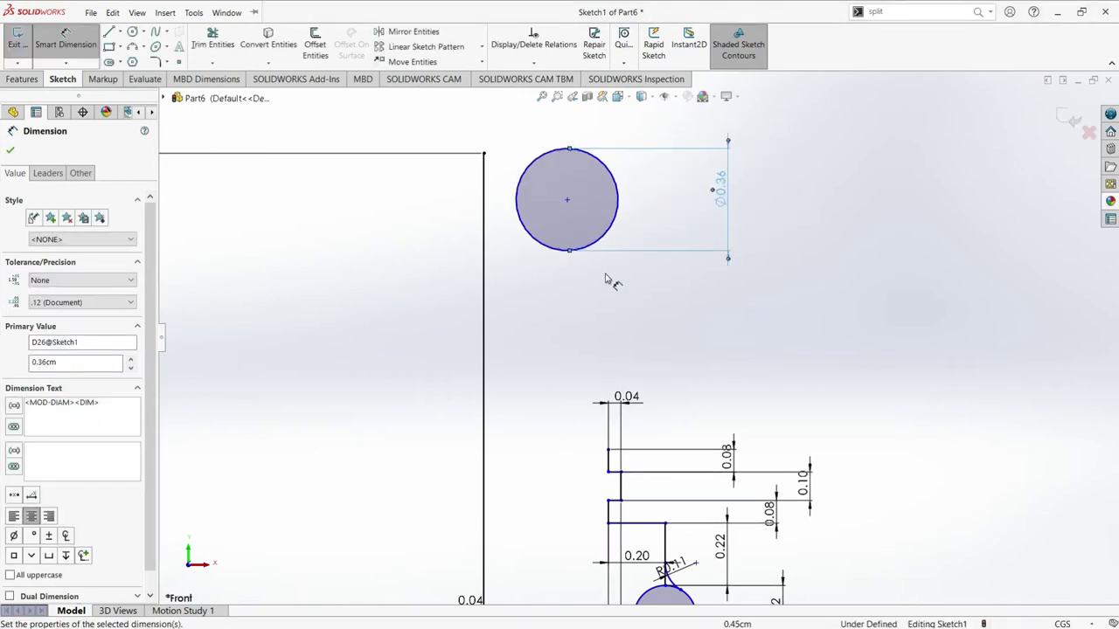
- Set the circle centre 0.58 cm horizontally from the long vertical line
{"action": "left_click", "coordinate": [566, 200]}
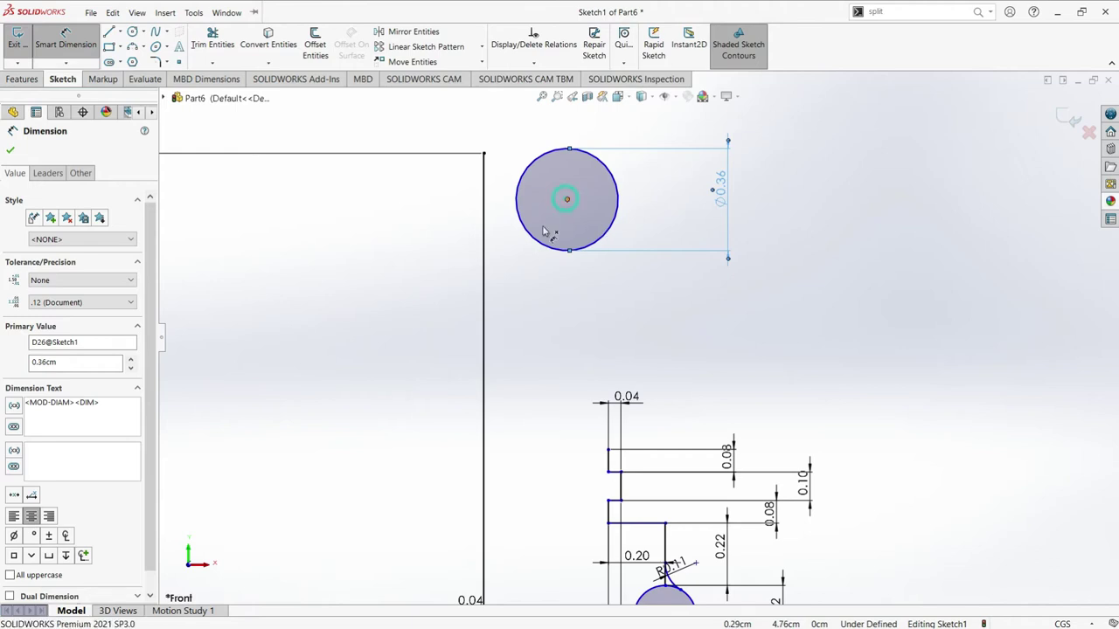
{"action": "left_click", "coordinate": [483, 264]}
{"action": "left_click", "coordinate": [528, 331]}
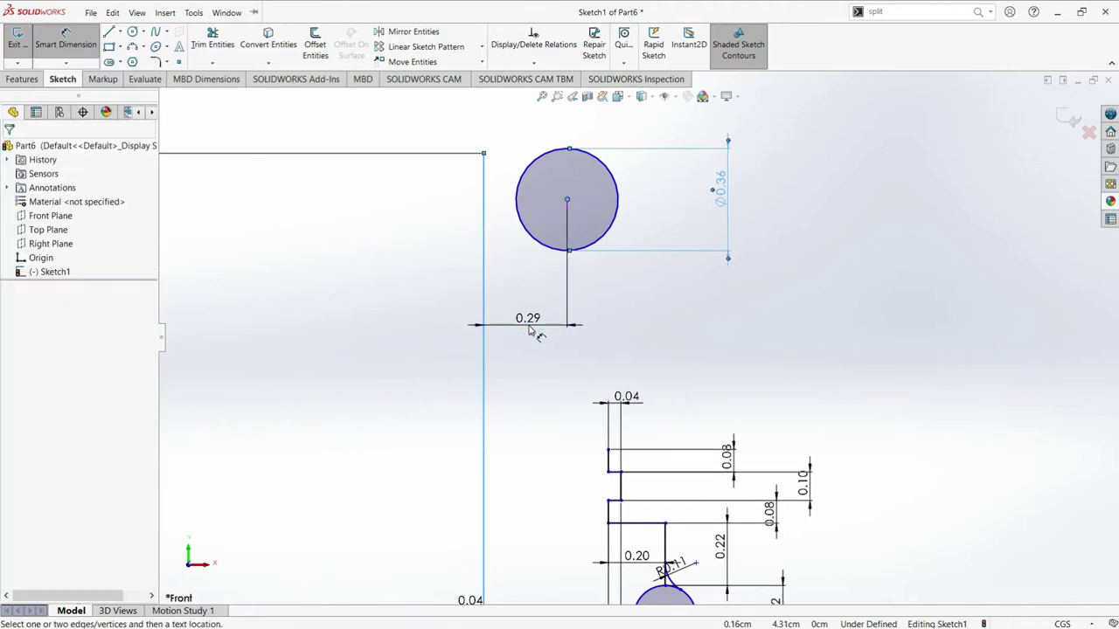
{"action": "type", "text": "0.58"}
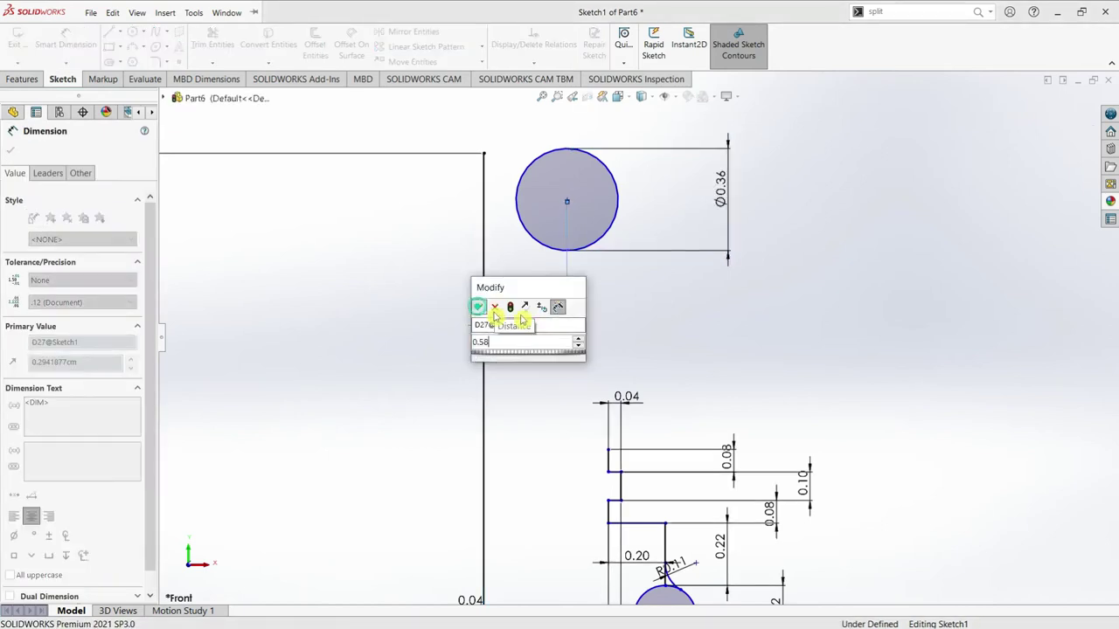
{"action": "key", "text": "Return"}
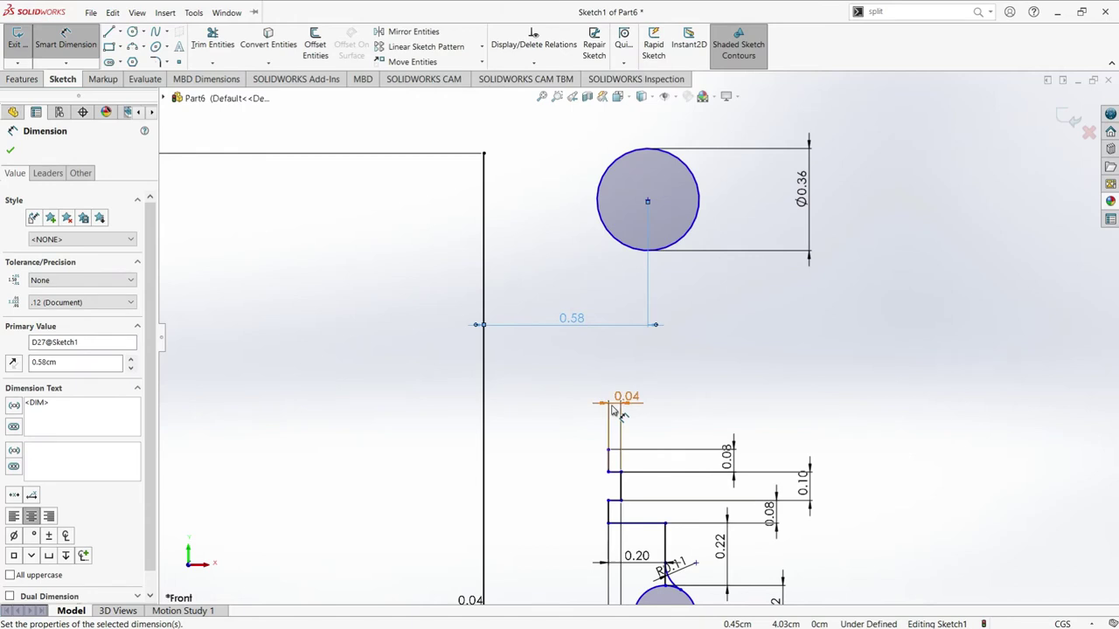
- Set the circle centre 0.81 cm above the top step corner
{"action": "left_click", "coordinate": [647, 201]}
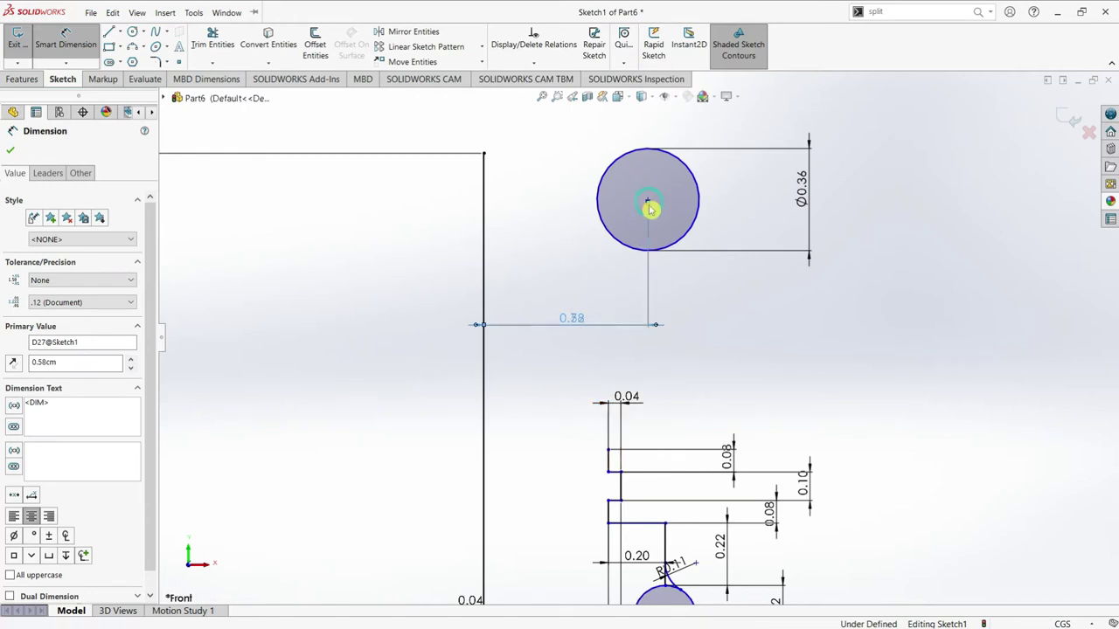
{"action": "left_click", "coordinate": [61, 32]}
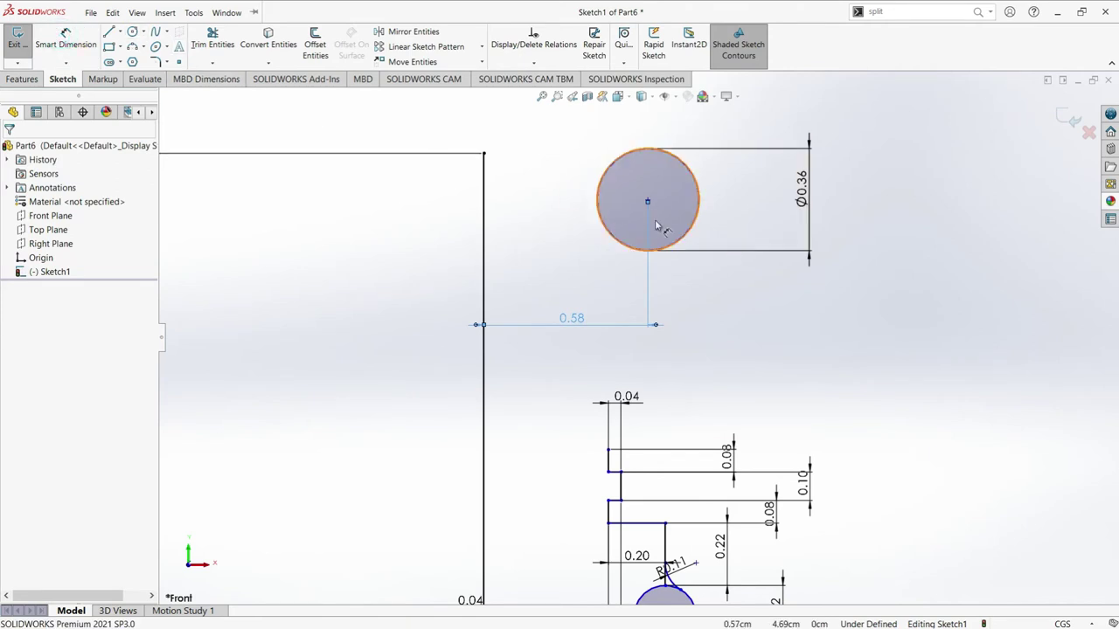
{"action": "key", "text": "d"}
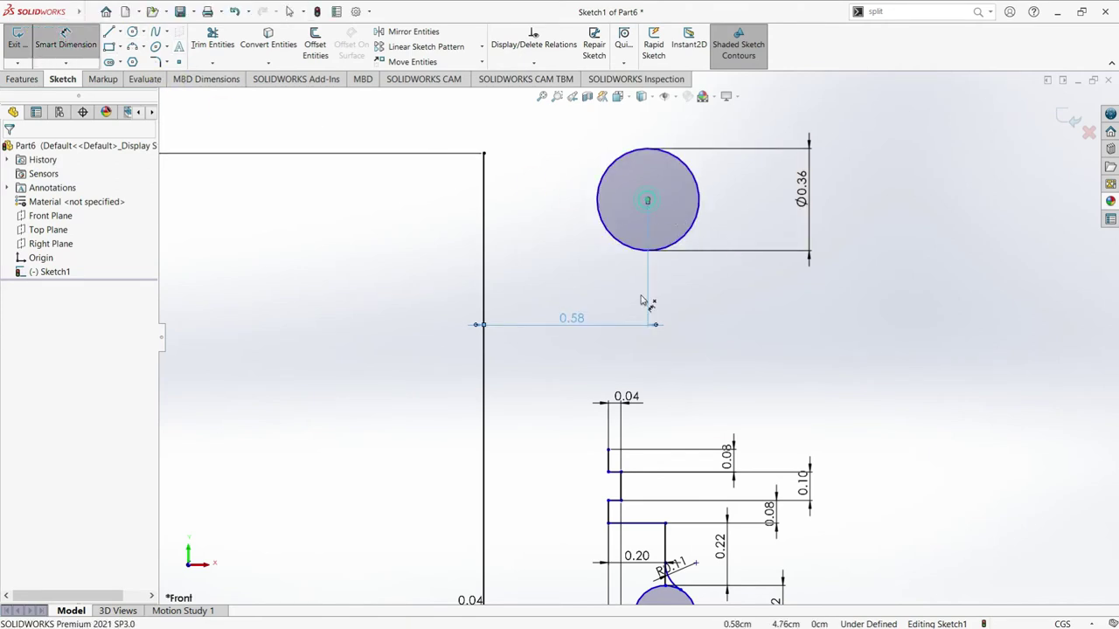
{"action": "left_click", "coordinate": [641, 323]}
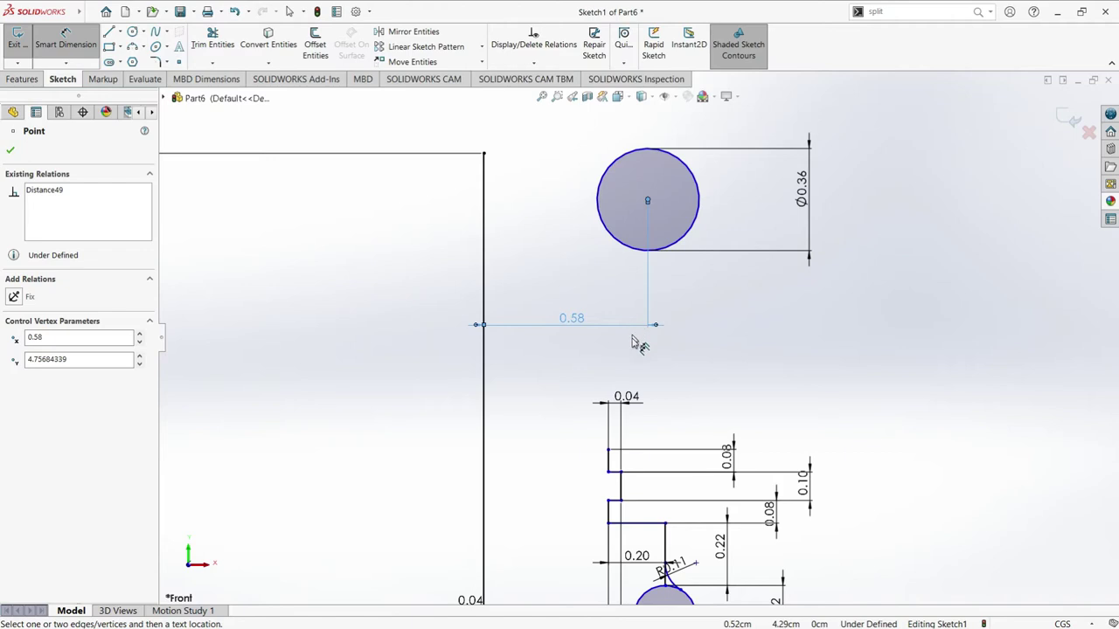
{"action": "left_click", "coordinate": [609, 451]}
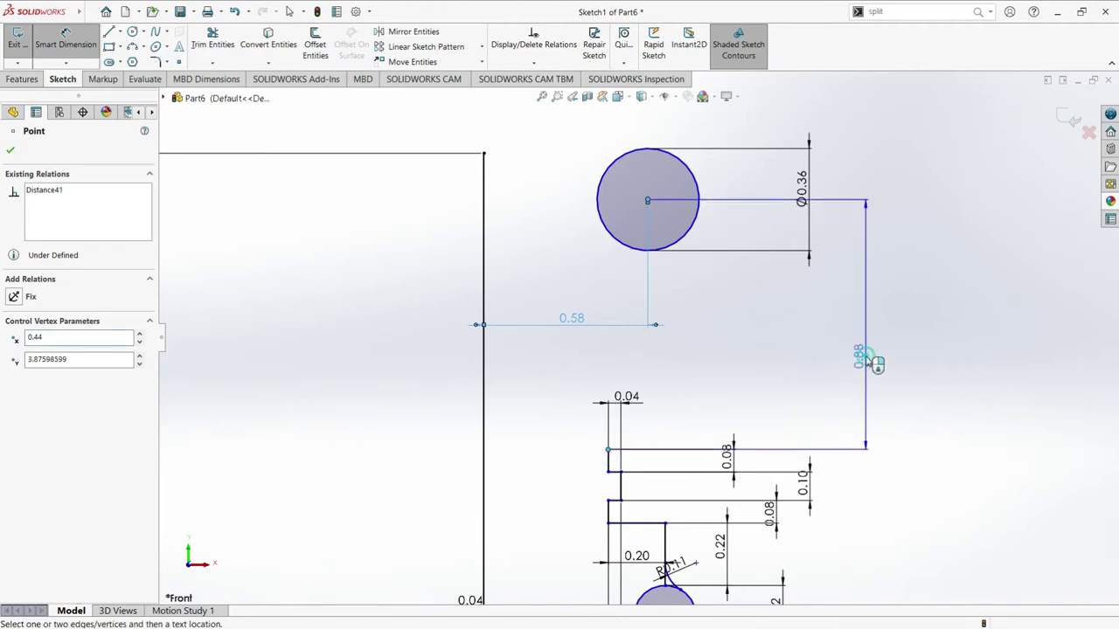
{"action": "left_click", "coordinate": [877, 364]}
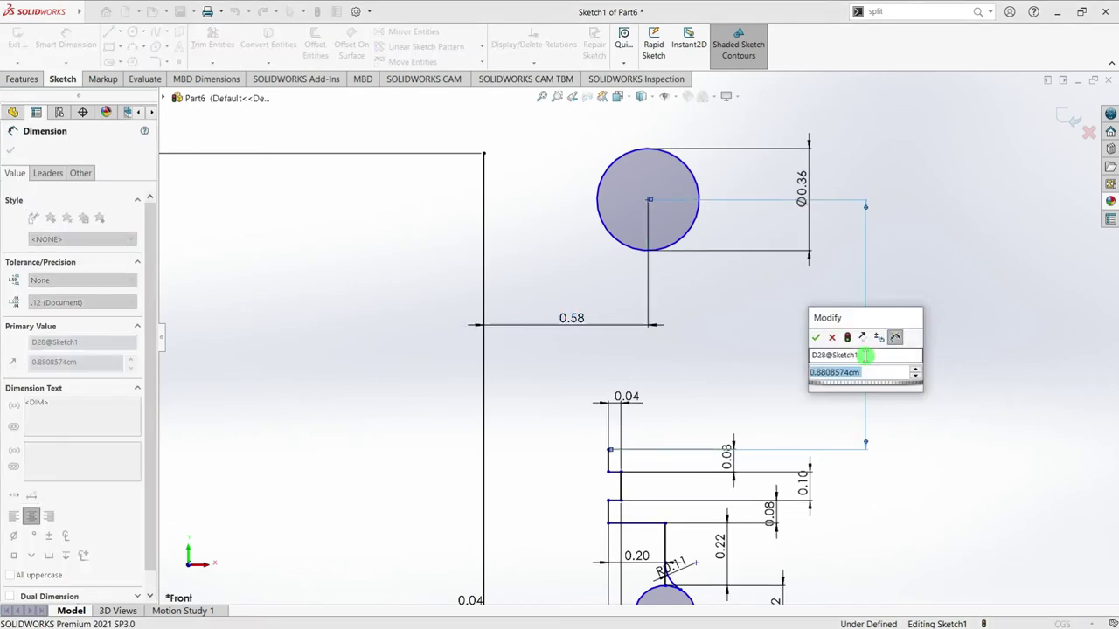
{"action": "type", "text": "0.81"}
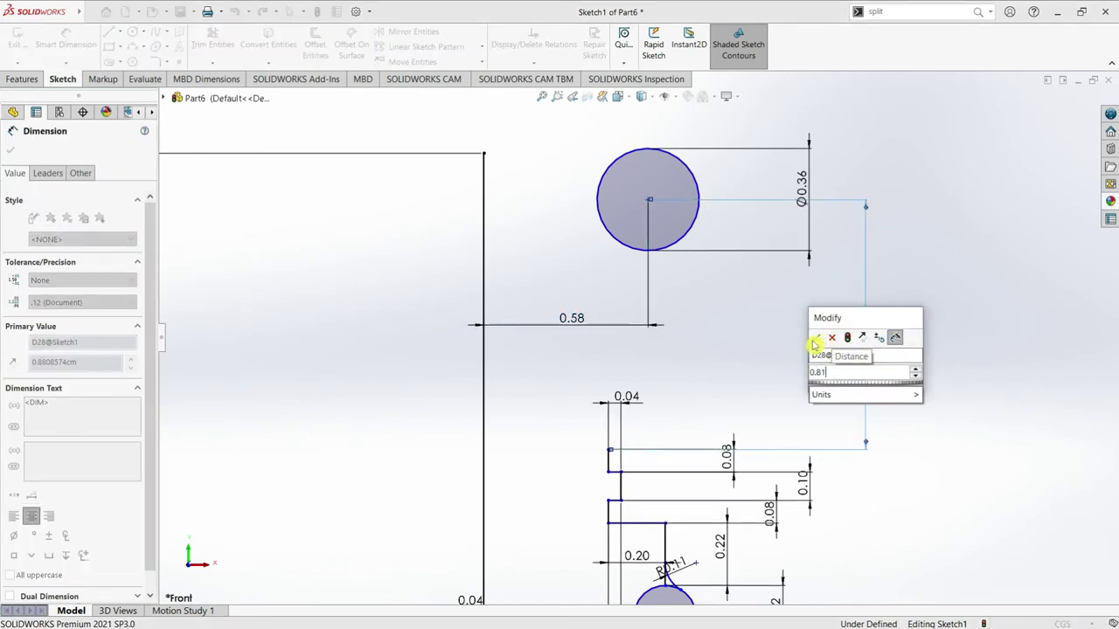
{"action": "left_click", "coordinate": [814, 338]}
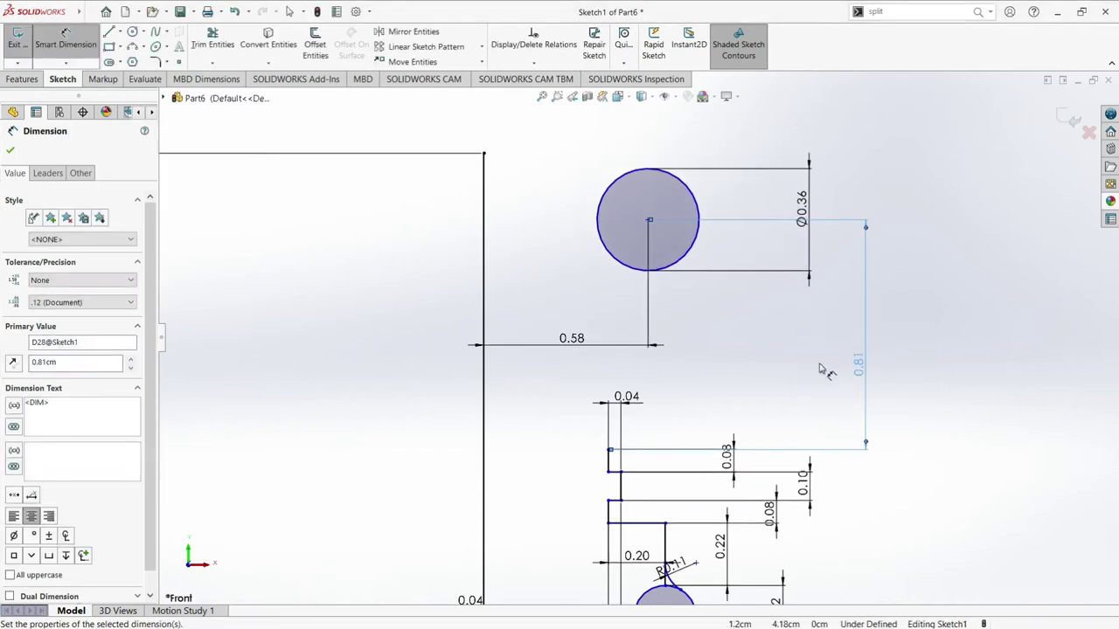
{"action": "left_click", "coordinate": [109, 33]}
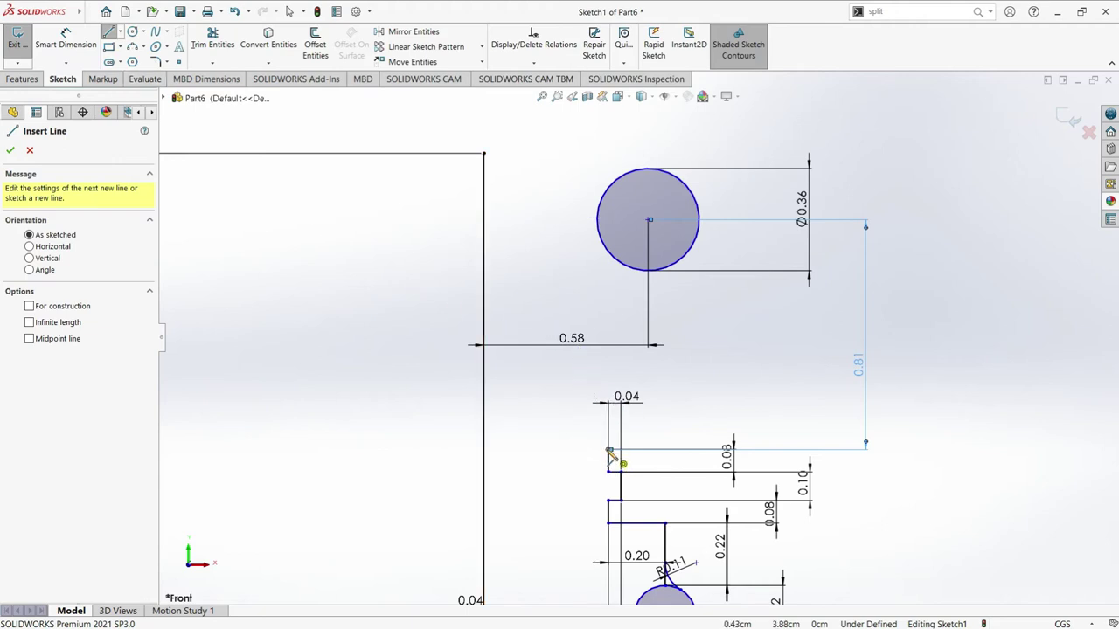
- Draw a line from the top step corner tangent to the upper circle
{"action": "left_click", "coordinate": [609, 451]}
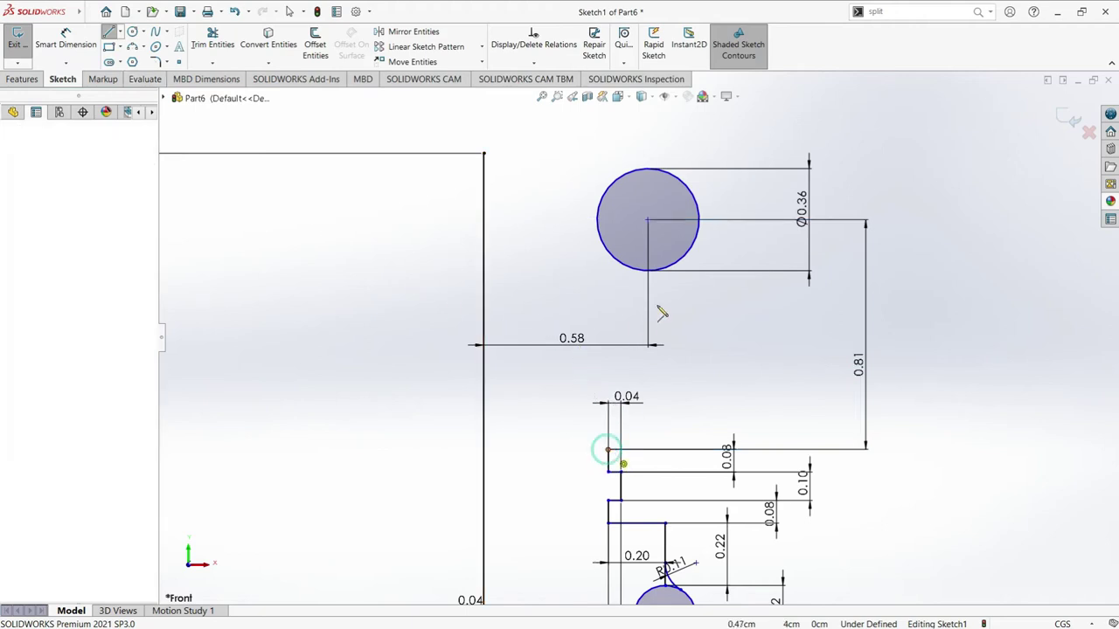
{"action": "left_click", "coordinate": [697, 241]}
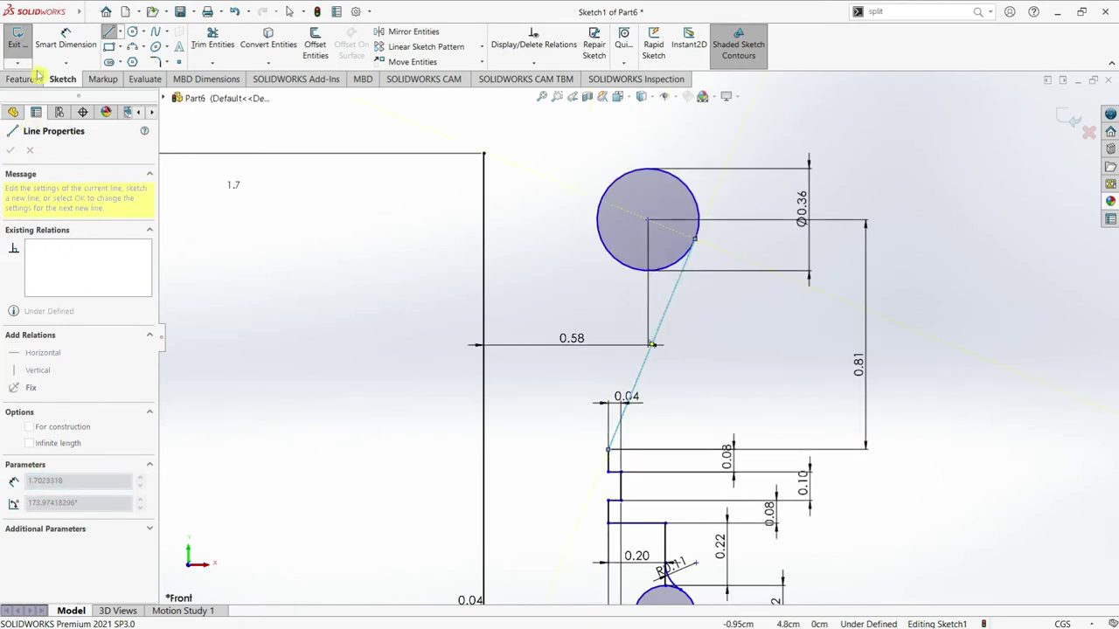
{"action": "left_click", "coordinate": [108, 33]}
{"action": "key", "text": "Escape"}
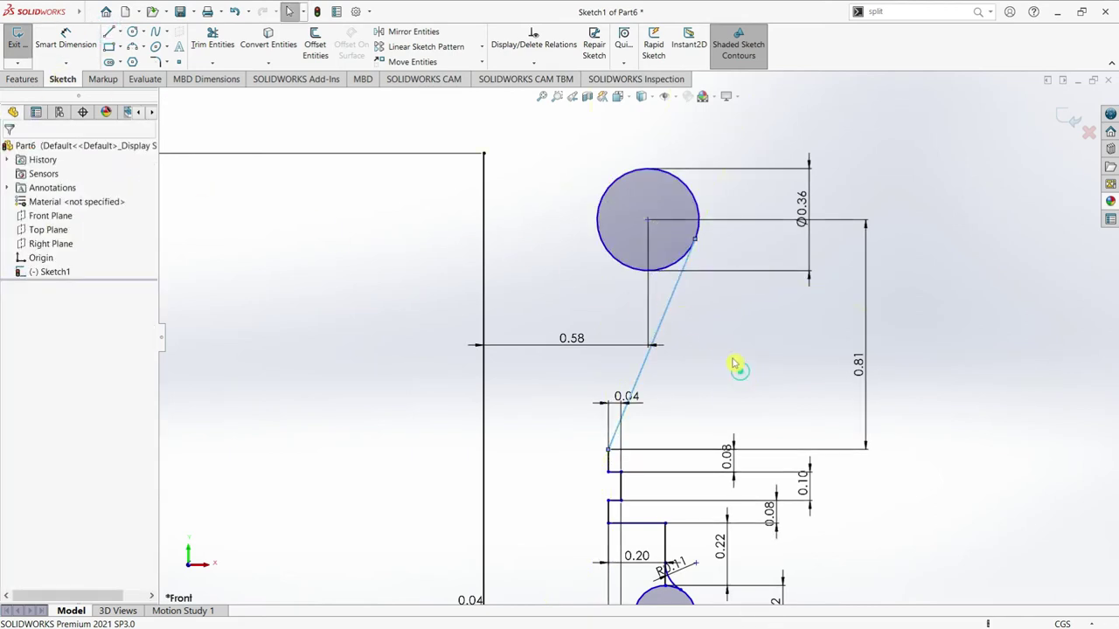
{"action": "left_click", "coordinate": [672, 261]}
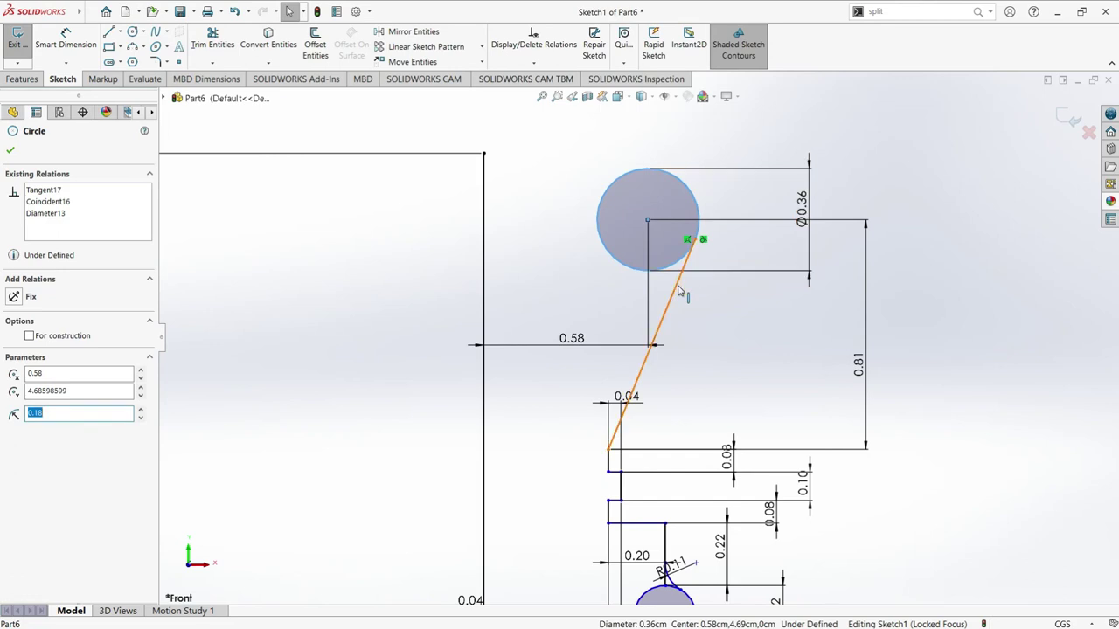
{"action": "left_click", "coordinate": [10, 151]}
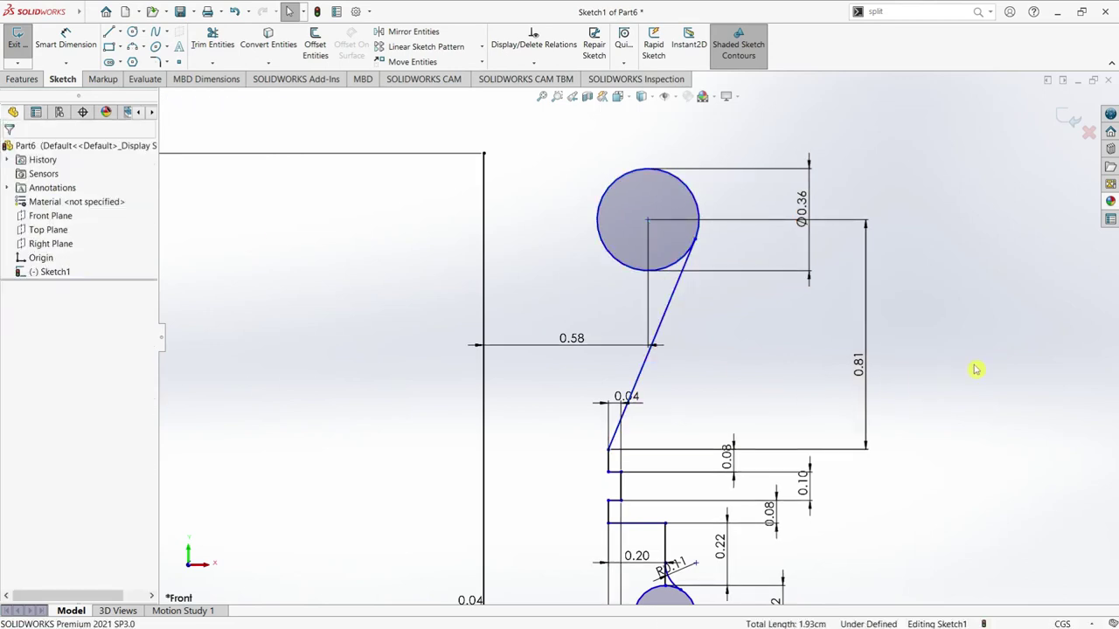
- Draw two centerlines from the upper circle's centre
{"action": "left_click", "coordinate": [120, 34]}
{"action": "left_click", "coordinate": [131, 60]}
{"action": "left_click", "coordinate": [647, 221]}
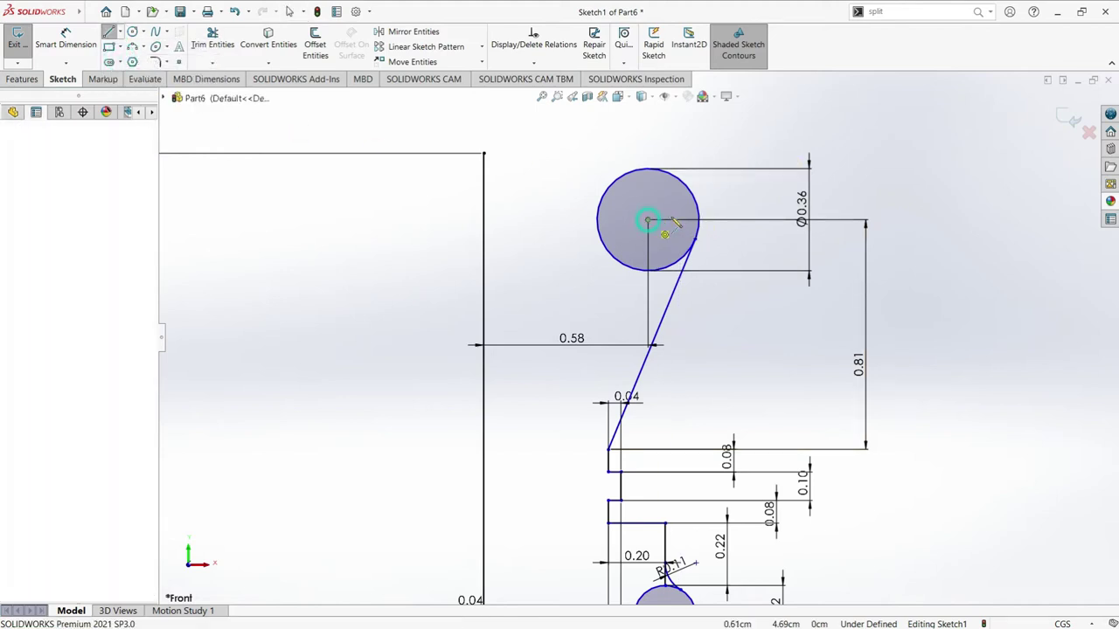
{"action": "left_click", "coordinate": [699, 221]}
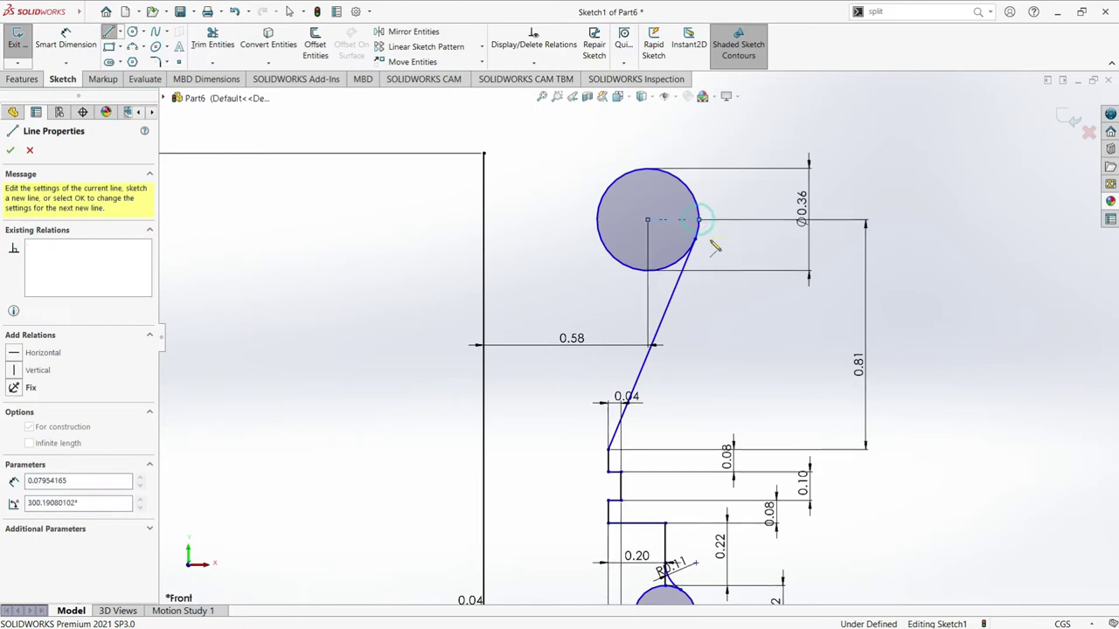
{"action": "left_click", "coordinate": [110, 33]}
{"action": "left_click", "coordinate": [120, 33]}
{"action": "left_click", "coordinate": [139, 62]}
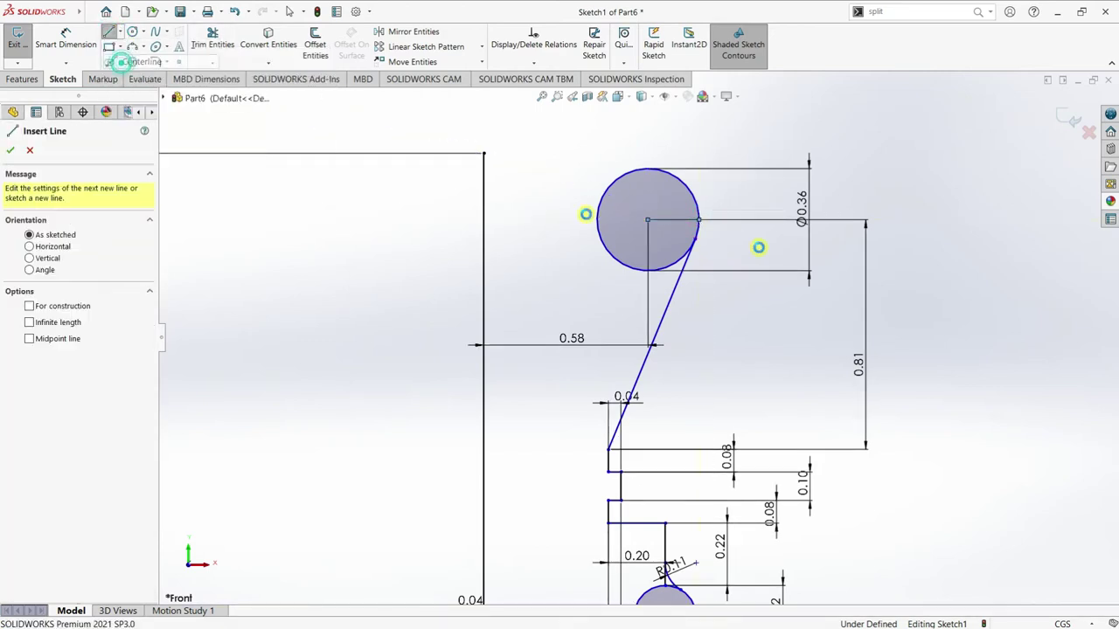
{"action": "left_click", "coordinate": [710, 143]}
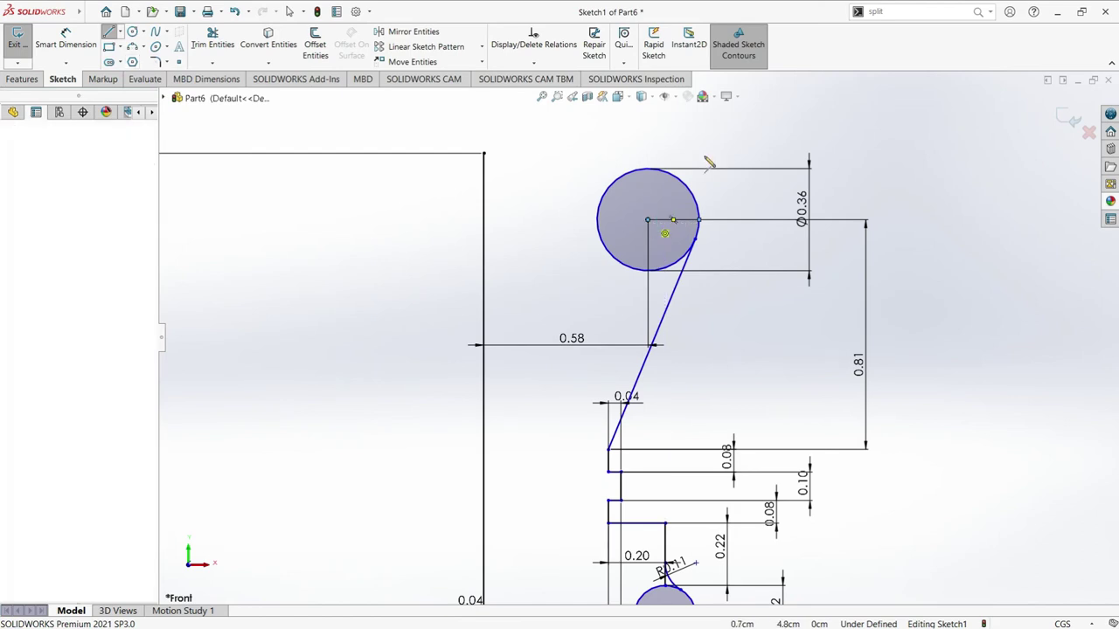
{"action": "left_click", "coordinate": [60, 33]}
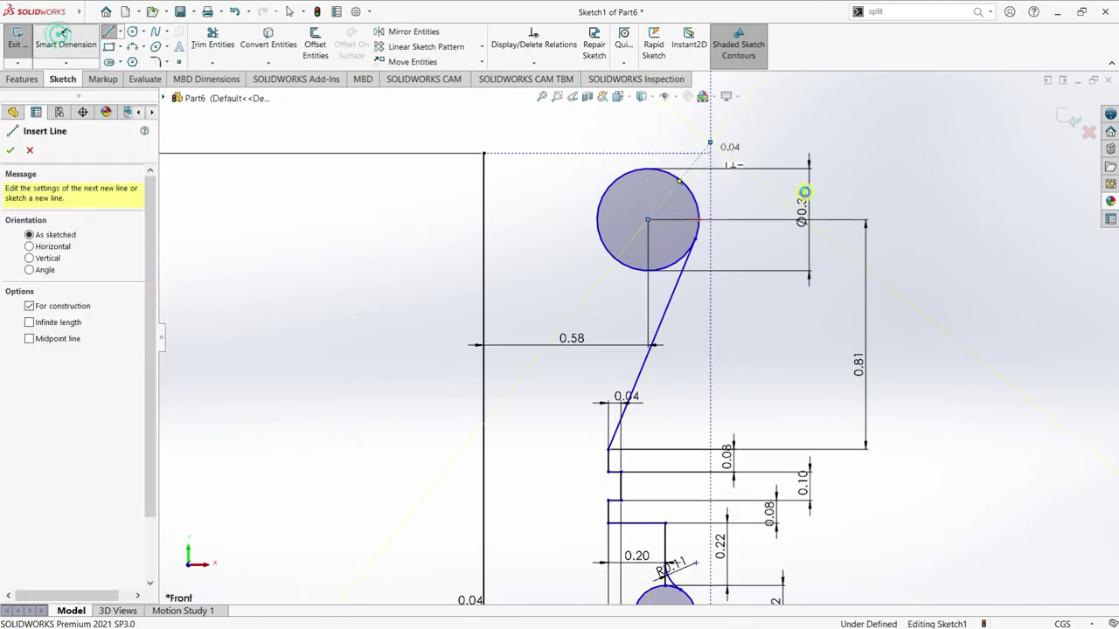
- Dimension the angle between the construction lines to 75°
{"action": "left_click", "coordinate": [674, 196]}
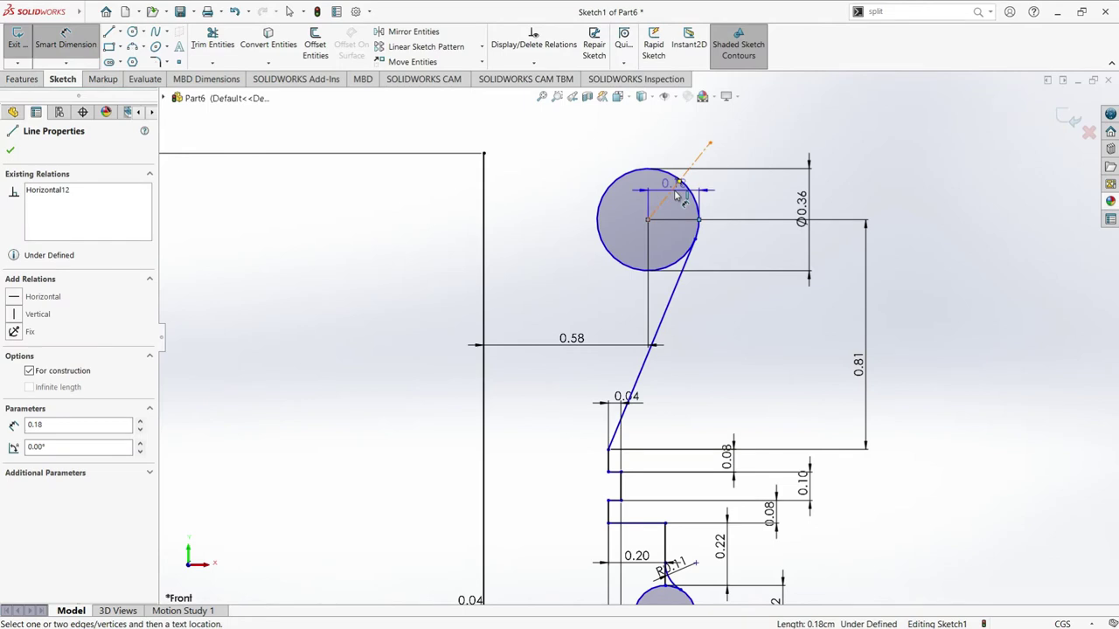
{"action": "left_click", "coordinate": [675, 196]}
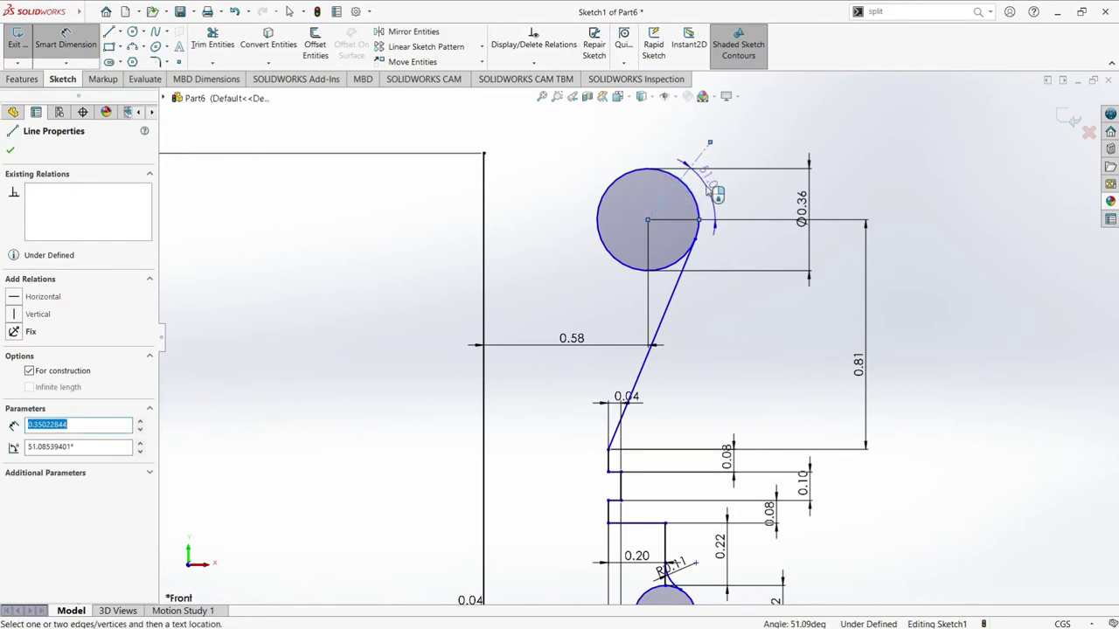
{"action": "left_click", "coordinate": [708, 190]}
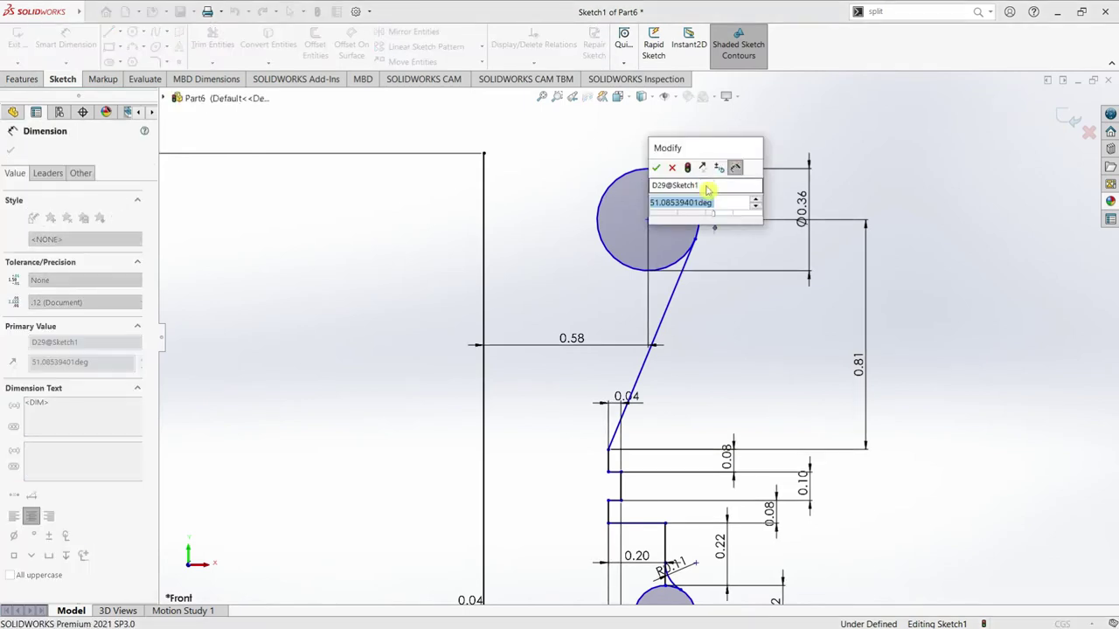
{"action": "type", "text": "75"}
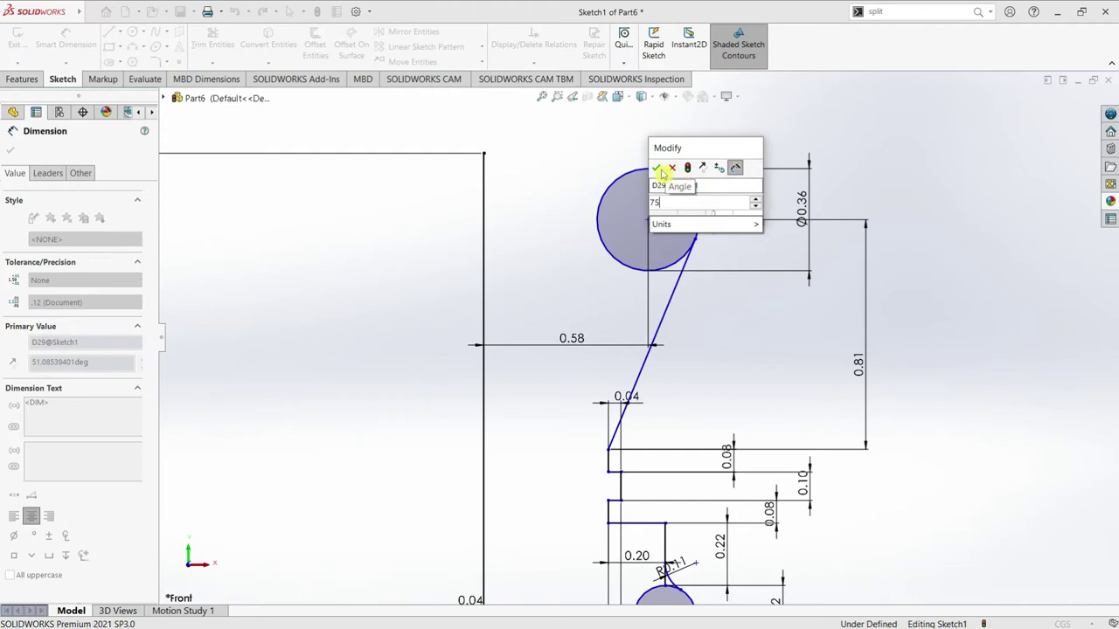
{"action": "left_click", "coordinate": [657, 170]}
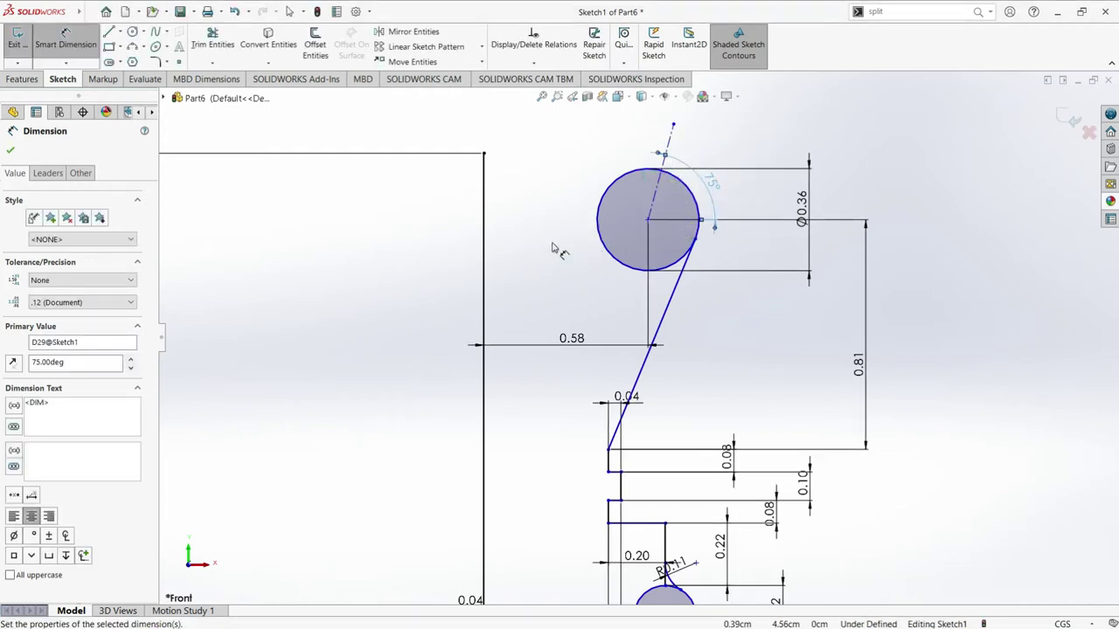
- Draw a short line at the profile's top corner and dimension it 0.14 cm
{"action": "left_click", "coordinate": [108, 31]}
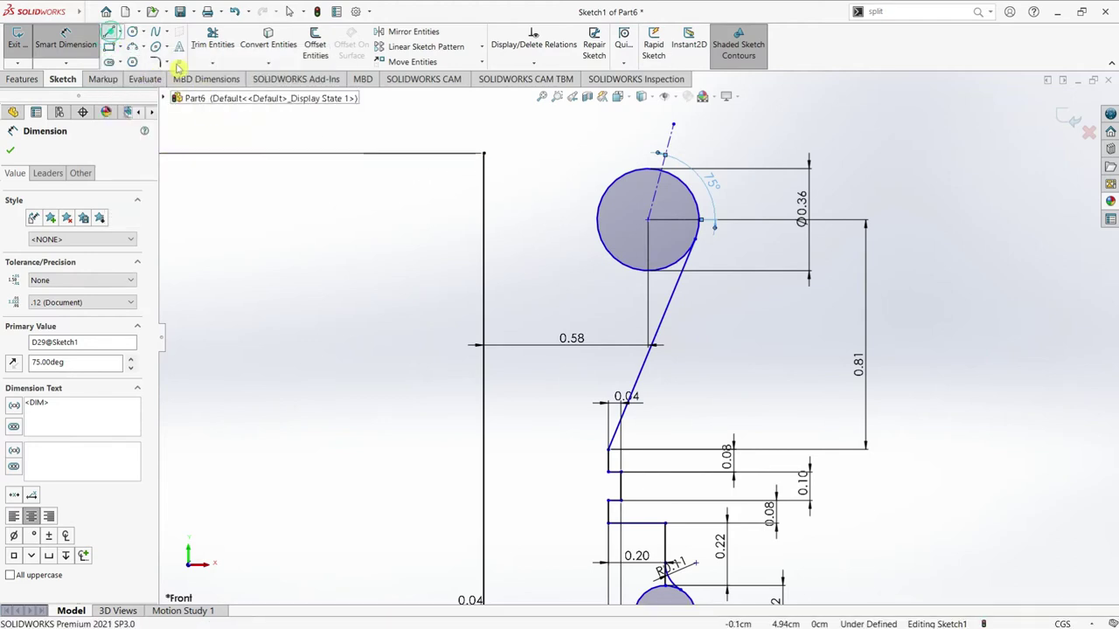
{"action": "left_click", "coordinate": [484, 154]}
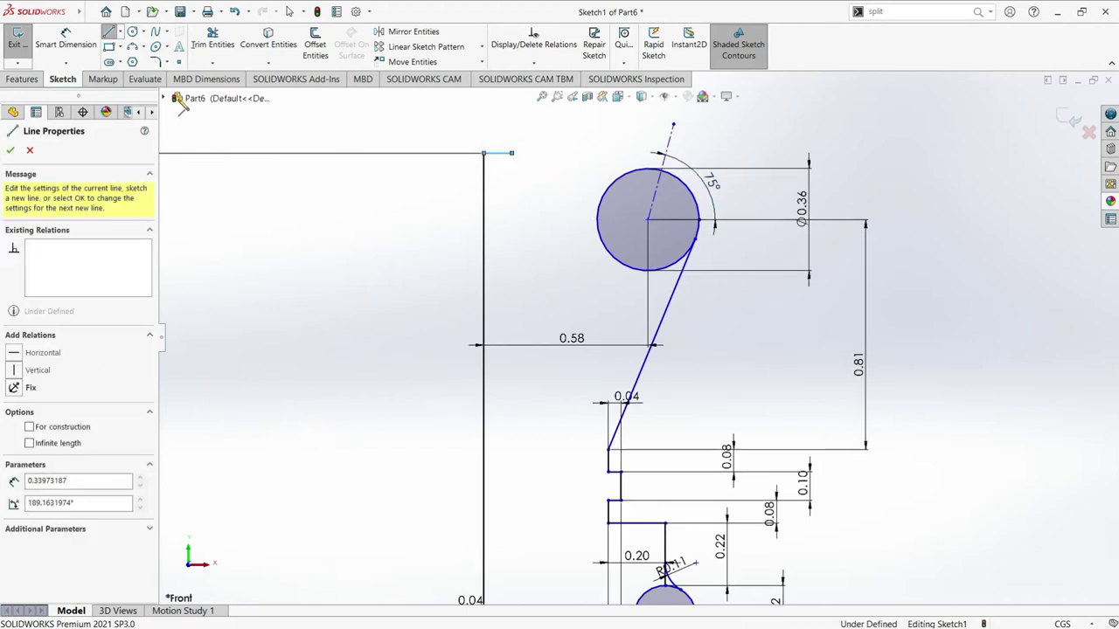
{"action": "left_click", "coordinate": [63, 39]}
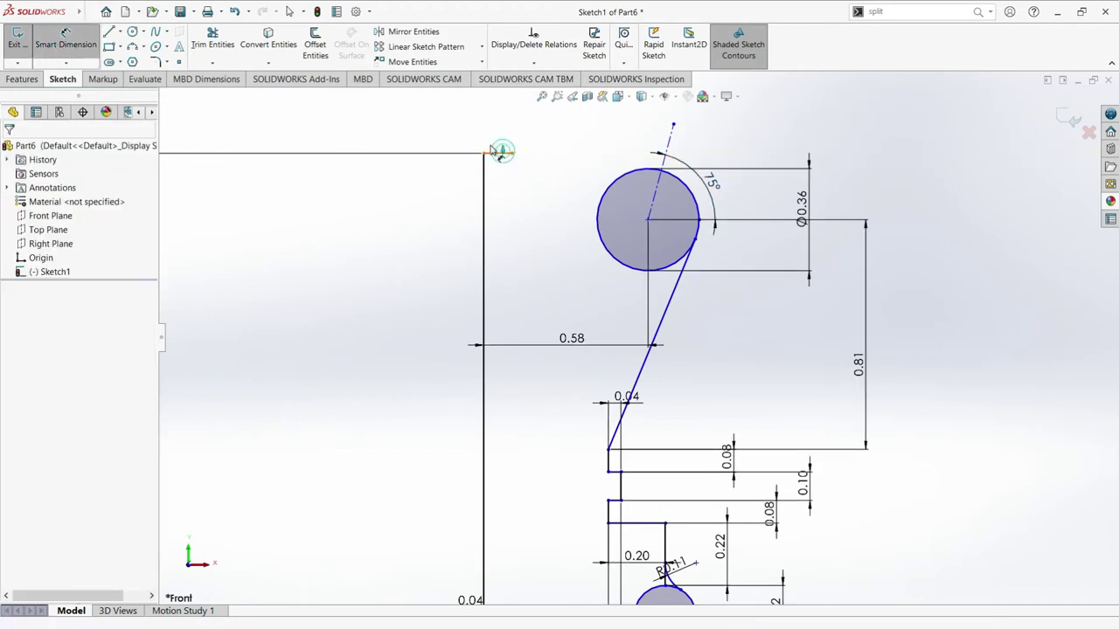
{"action": "left_click", "coordinate": [500, 153]}
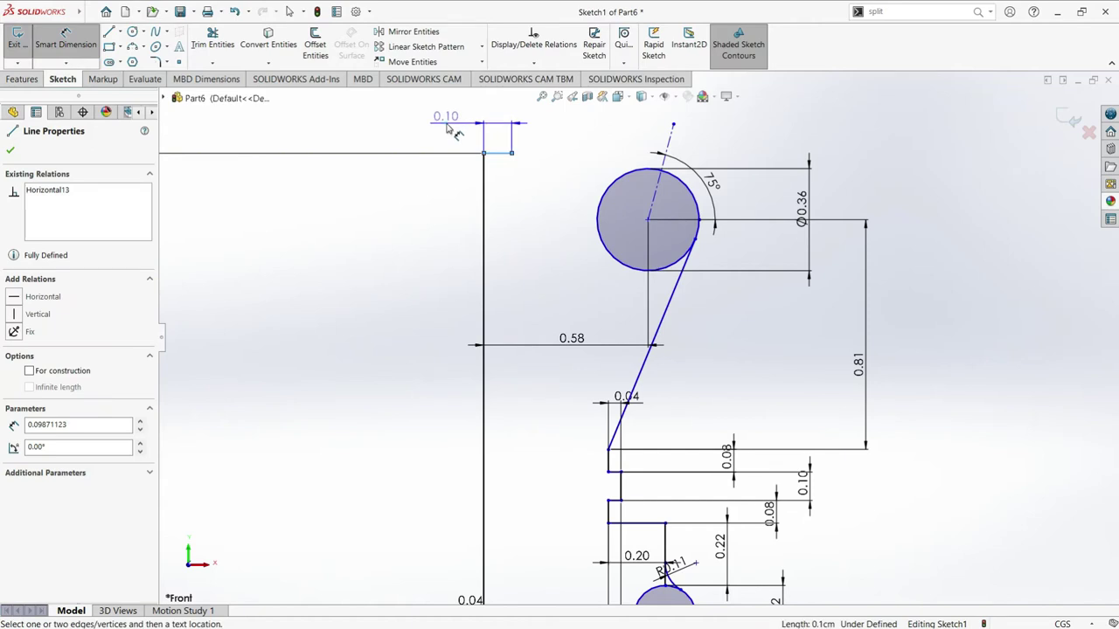
{"action": "left_click", "coordinate": [446, 125]}
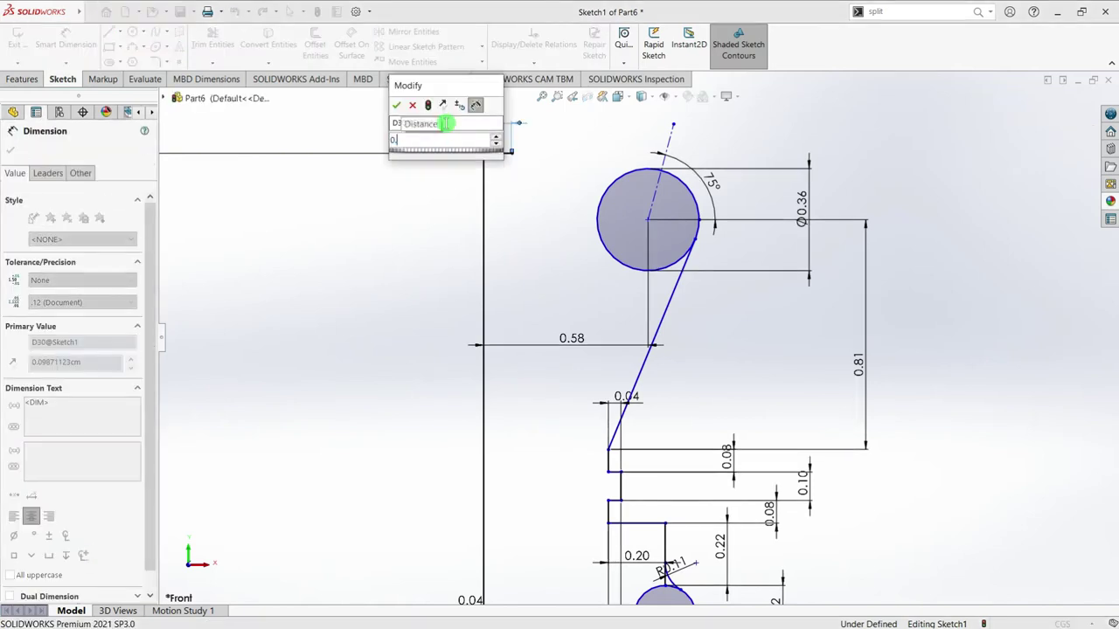
{"action": "type", "text": "14"}
{"action": "key", "text": "Return"}
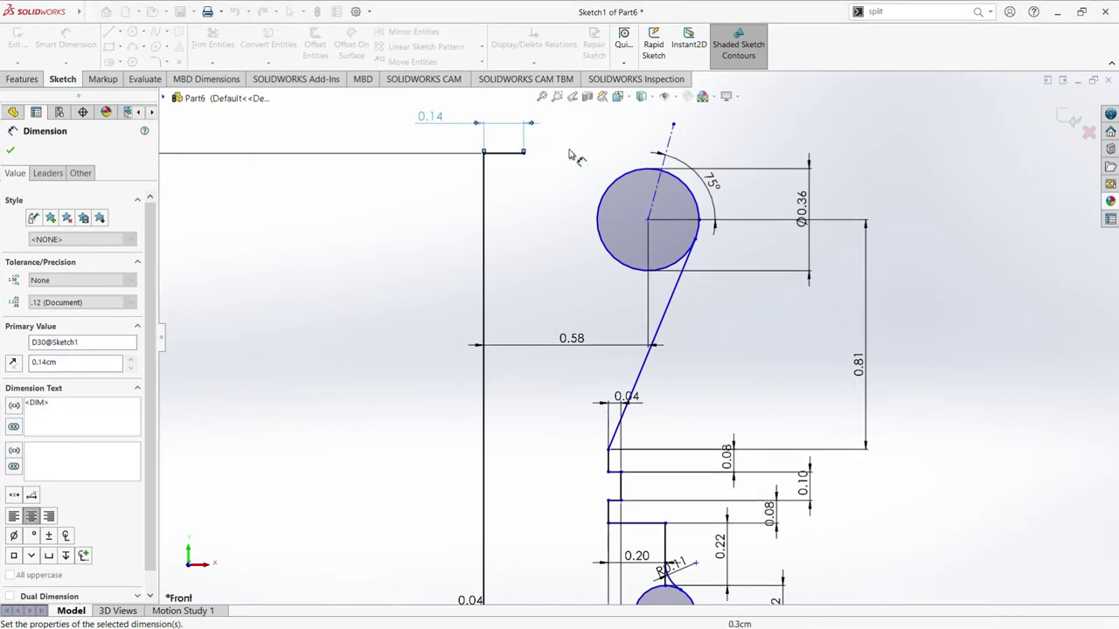
- Draw a three-point arc from that line's end toward the upper circle with radius 1.68 cm
{"action": "left_click", "coordinate": [132, 46]}
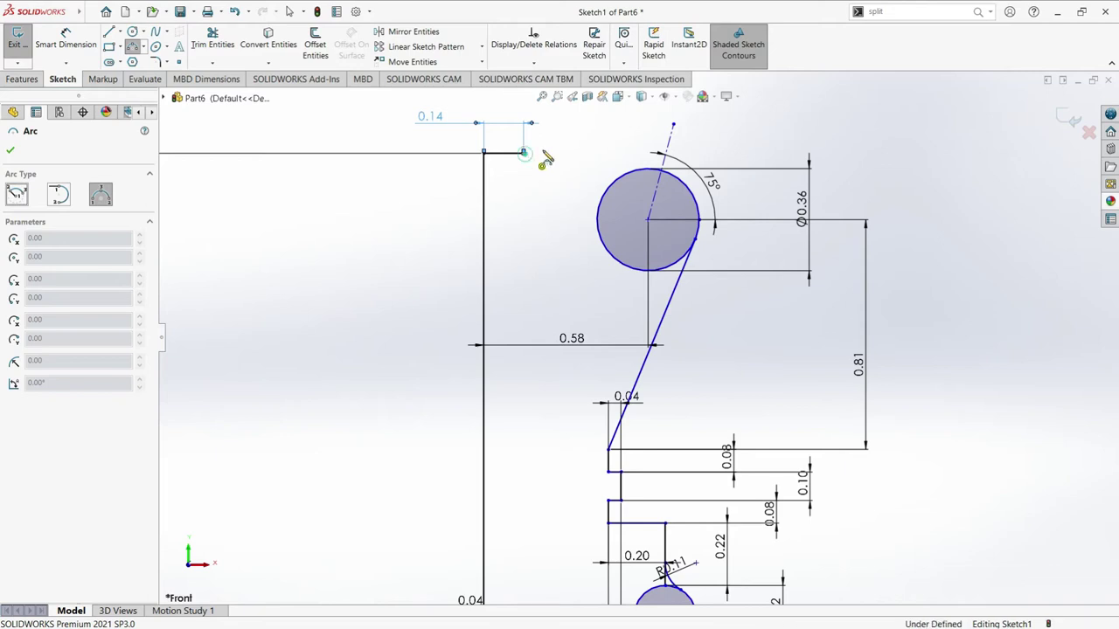
{"action": "left_click", "coordinate": [524, 153]}
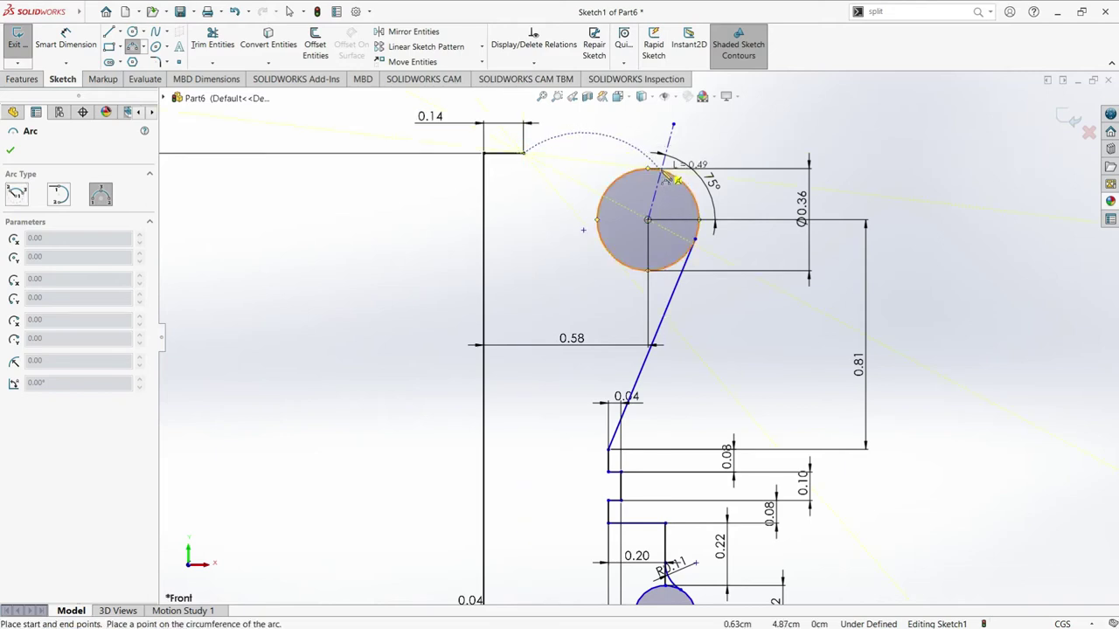
{"action": "left_click", "coordinate": [666, 173]}
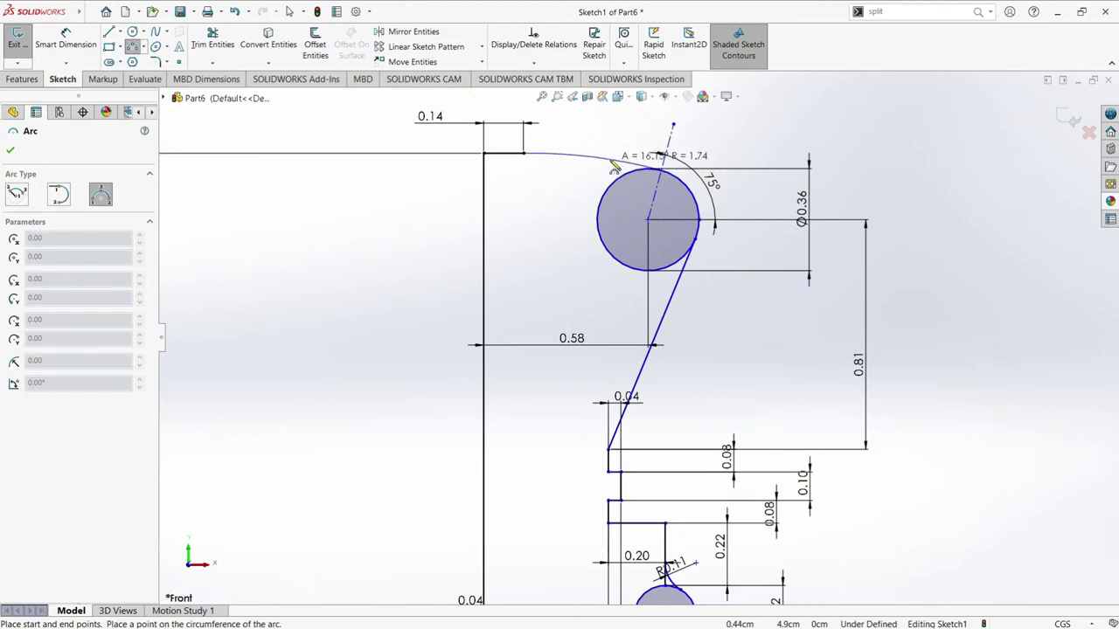
{"action": "left_click", "coordinate": [614, 168]}
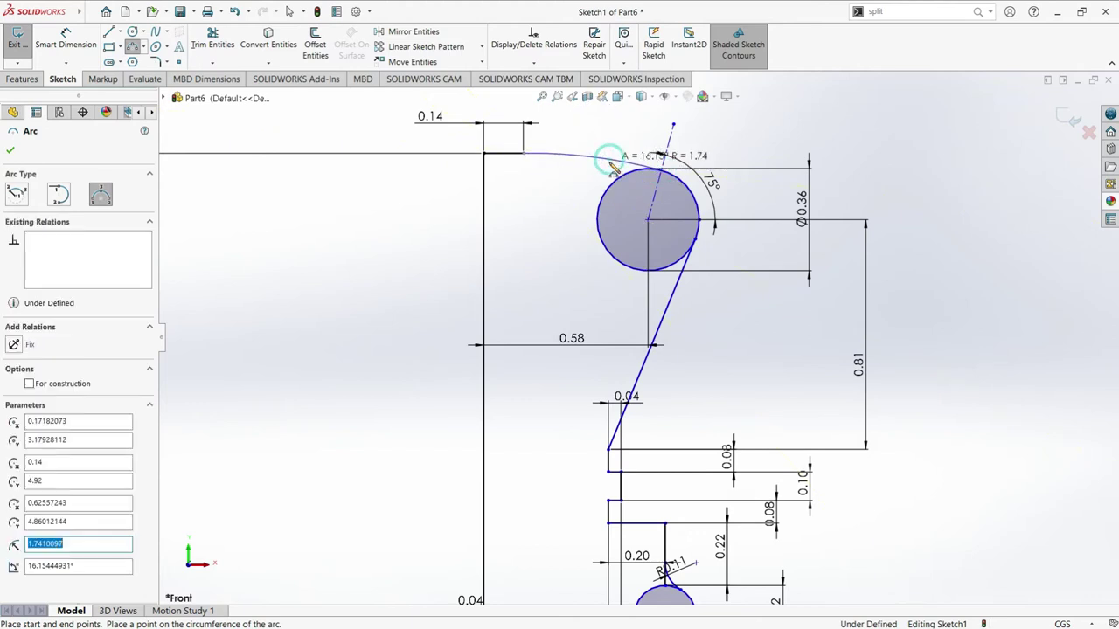
{"action": "left_click", "coordinate": [9, 154]}
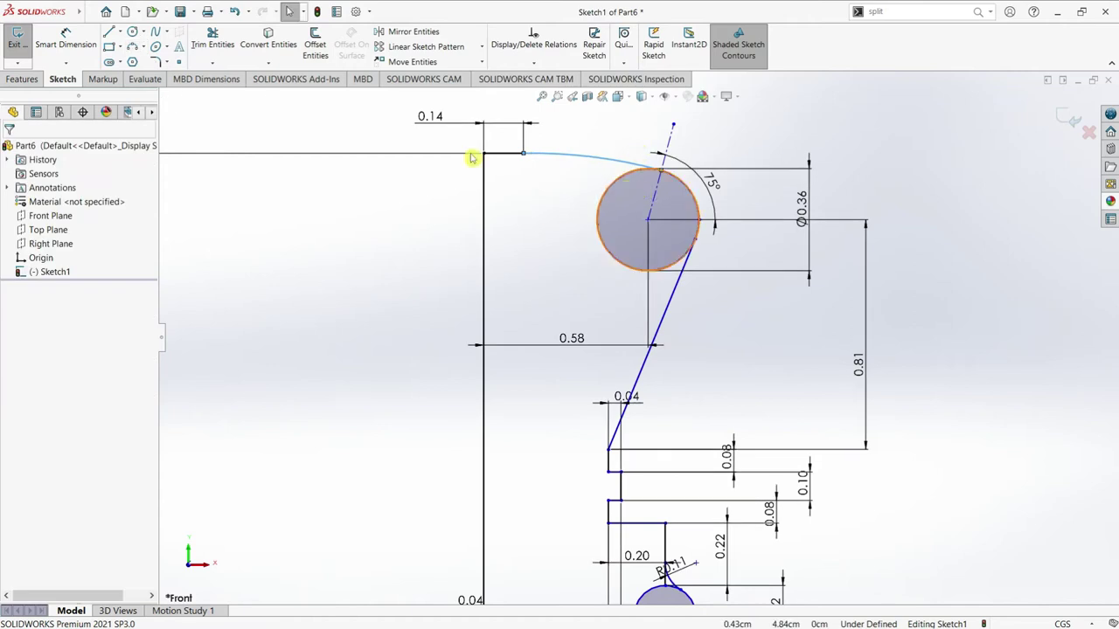
{"action": "left_click", "coordinate": [65, 40]}
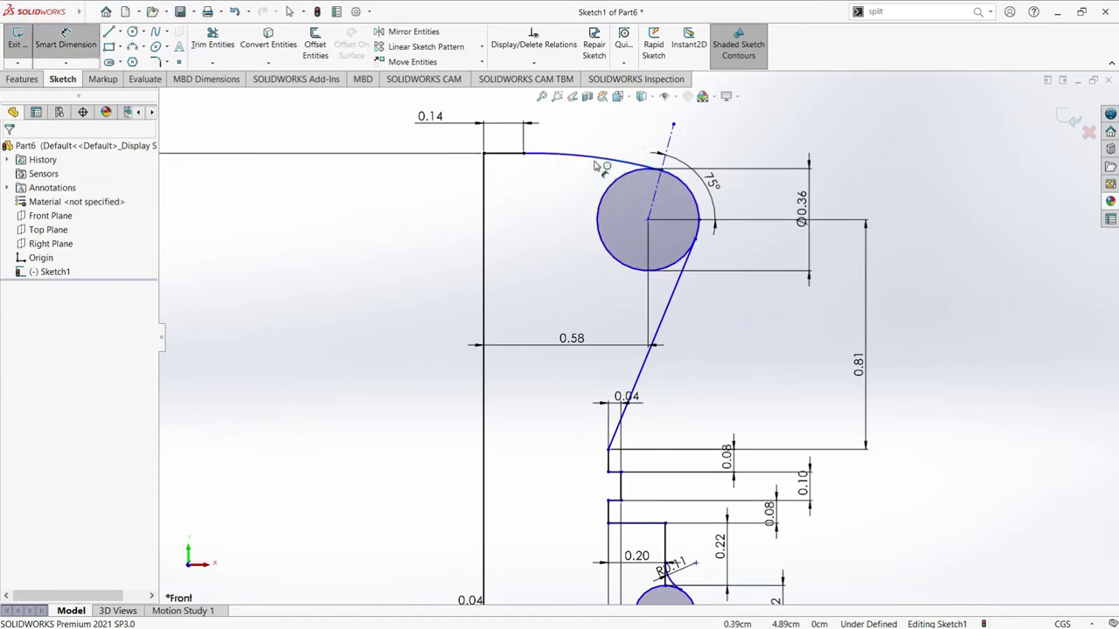
{"action": "left_click", "coordinate": [402, 298]}
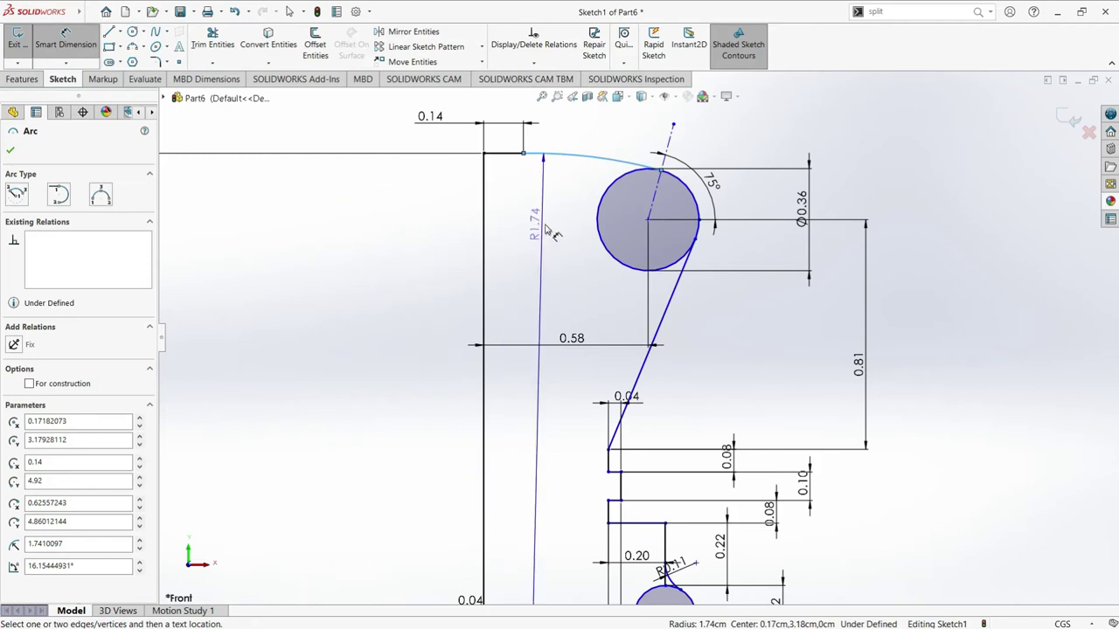
{"action": "left_click", "coordinate": [548, 229]}
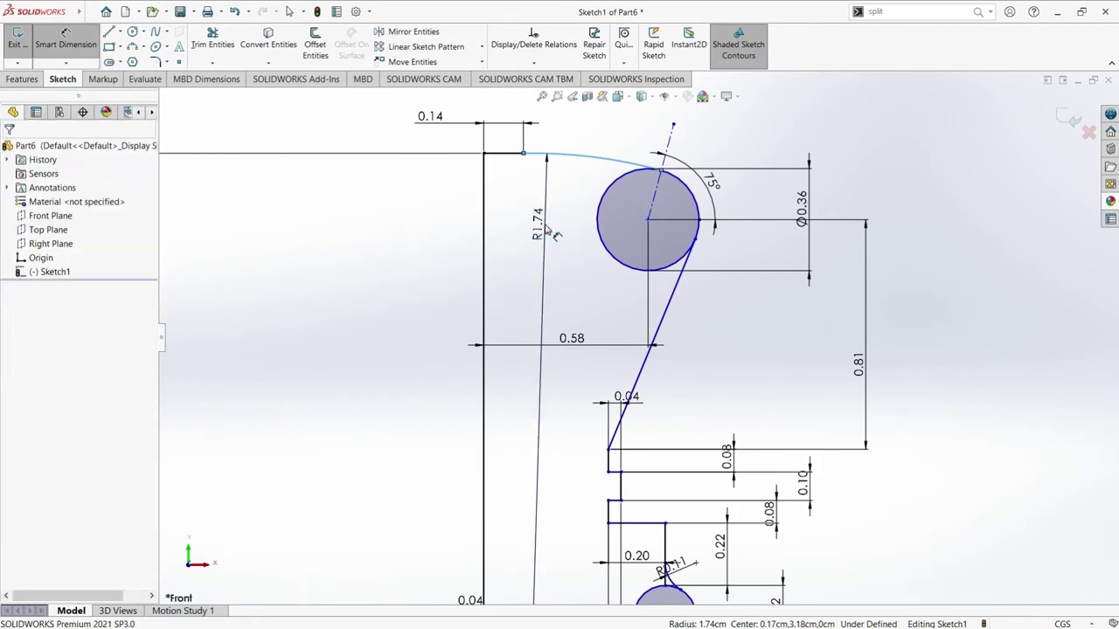
{"action": "type", "text": "1.68"}
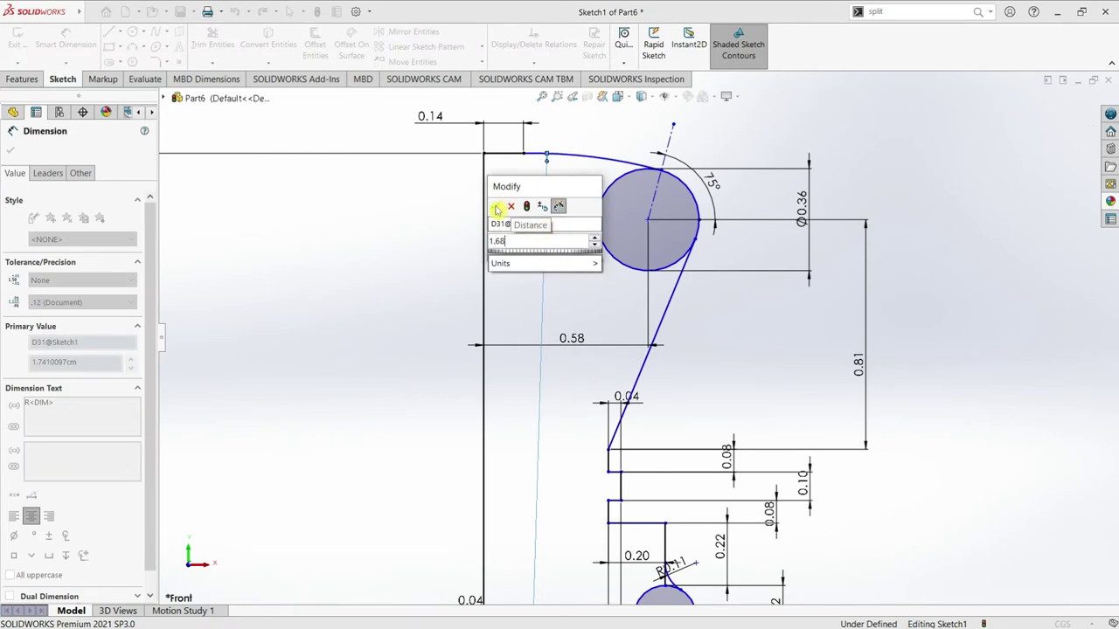
{"action": "left_click", "coordinate": [495, 210]}
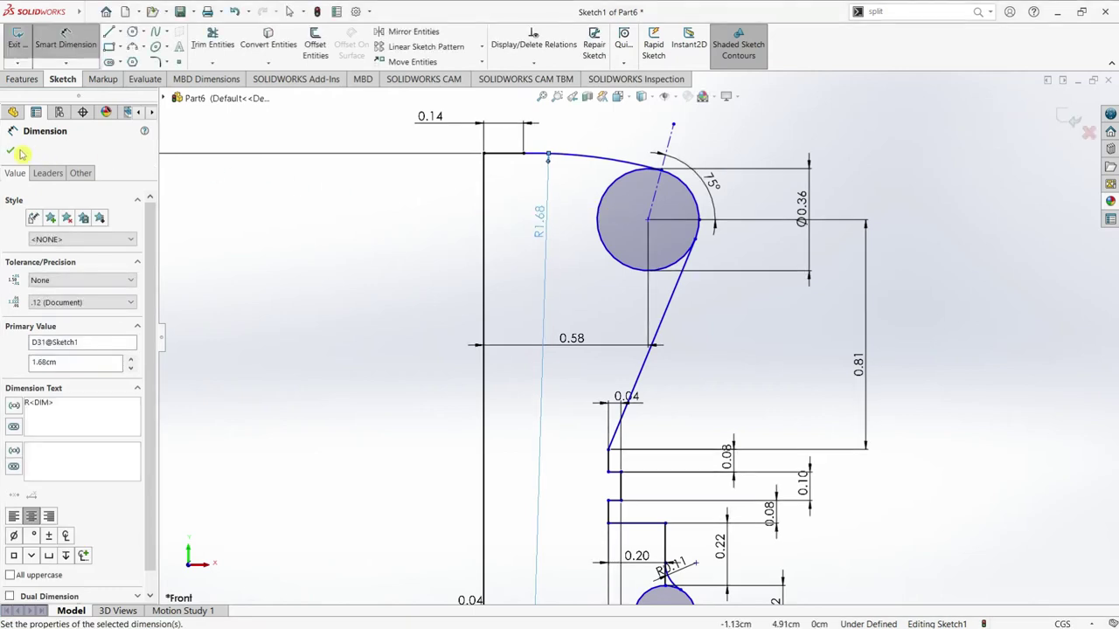
{"action": "left_click", "coordinate": [12, 154]}
- Make the R1.68 arc tangent to the 0.36 cm circle
{"action": "scroll", "coordinate": [625, 174], "scroll_direction": "down", "scroll_amount": 1}
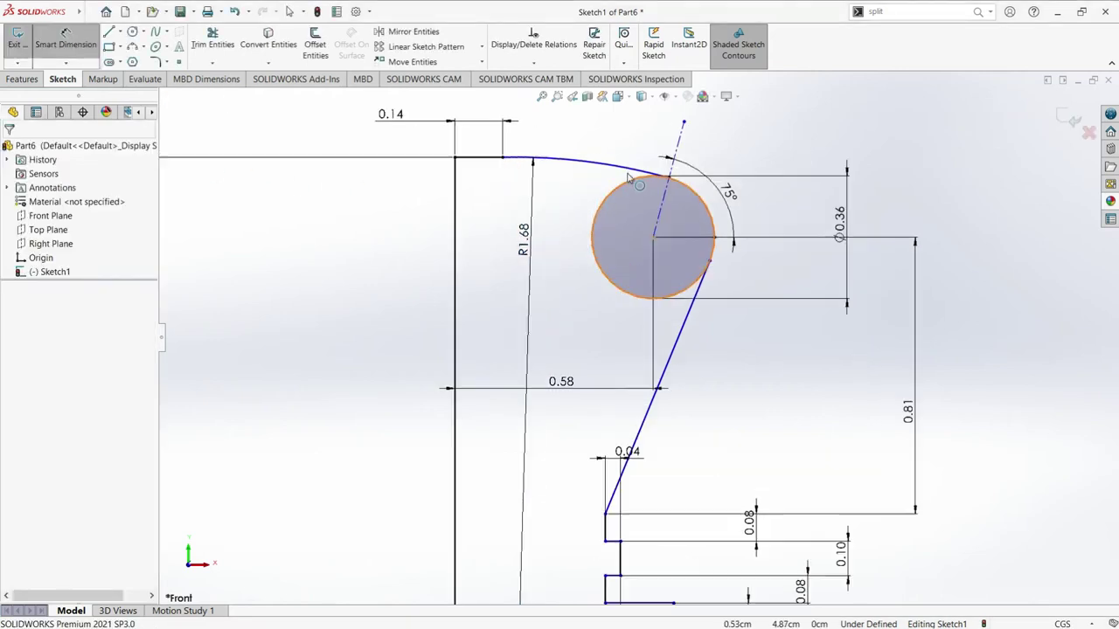
{"action": "left_click", "coordinate": [554, 161]}
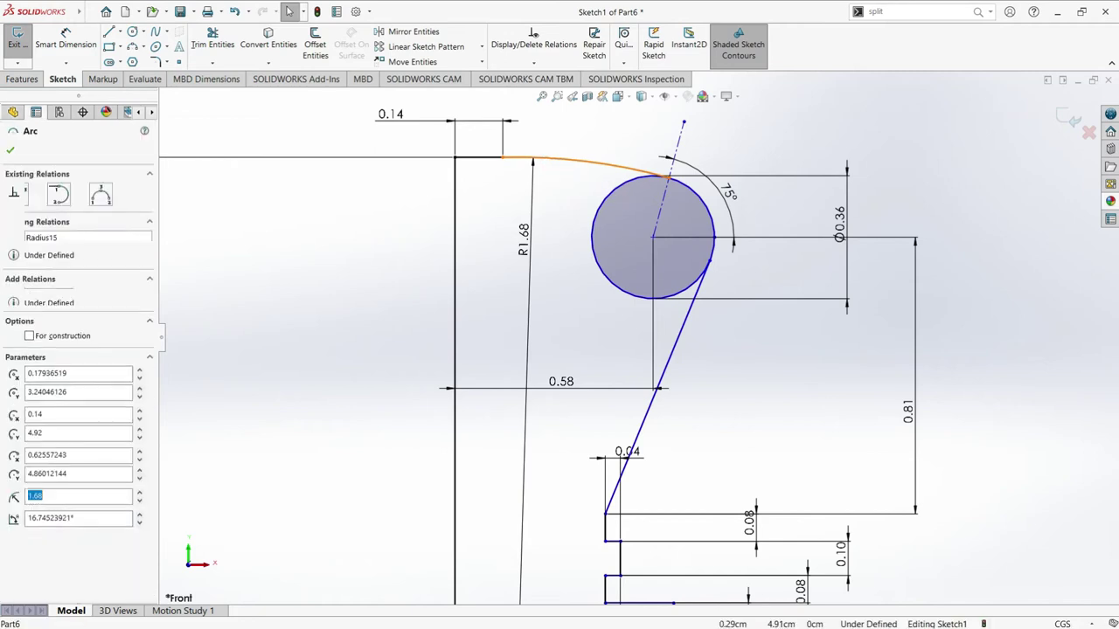
{"action": "left_click", "coordinate": [593, 253]}
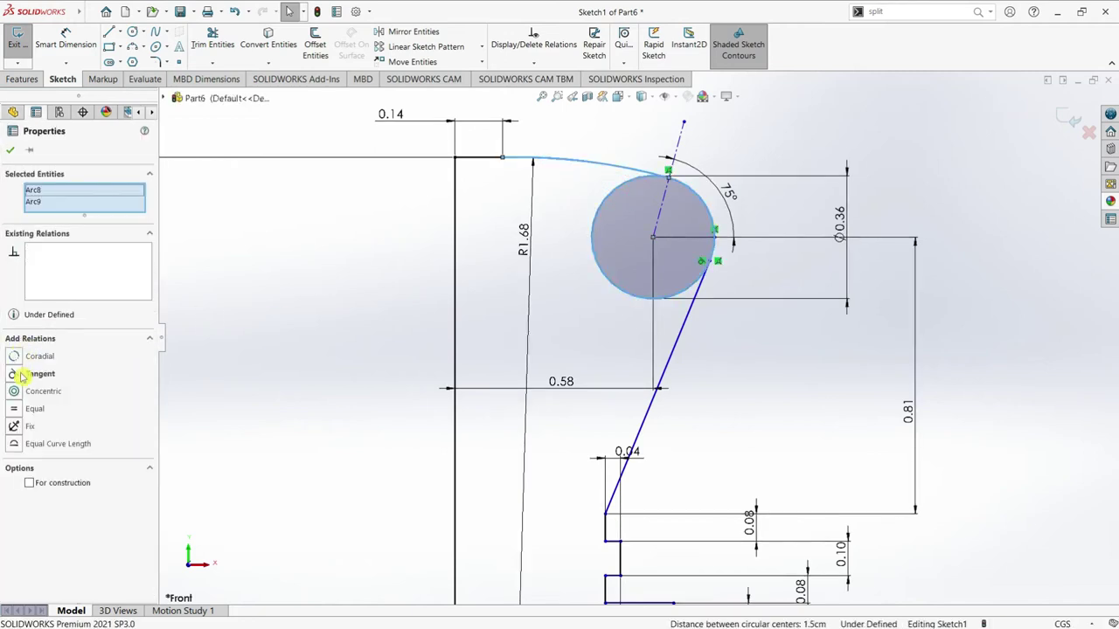
{"action": "left_click", "coordinate": [13, 377]}
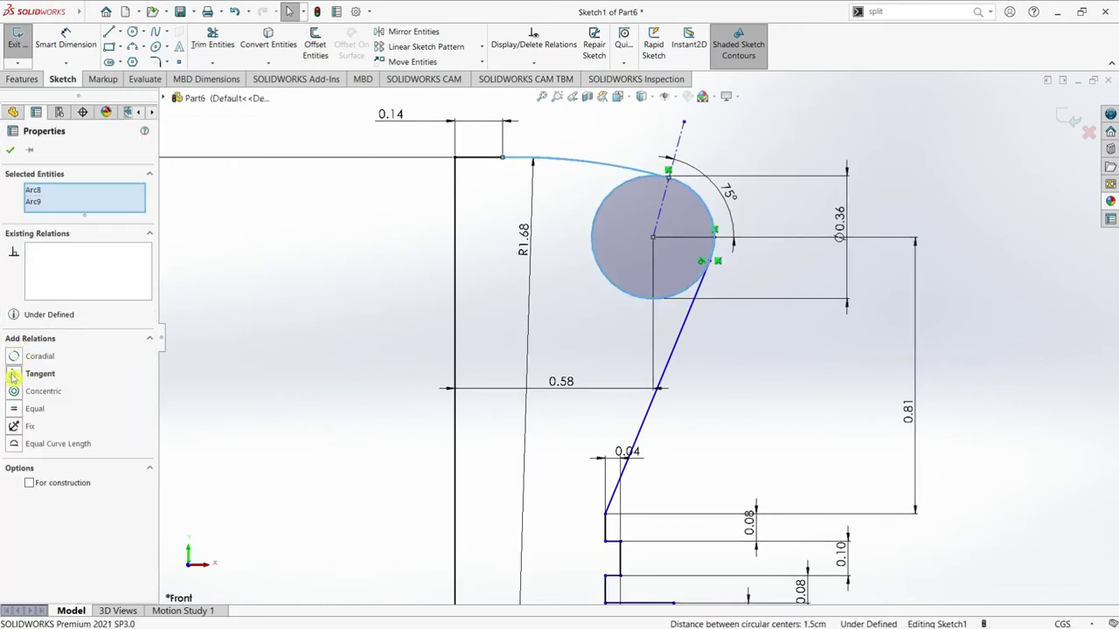
{"action": "left_click", "coordinate": [11, 151]}
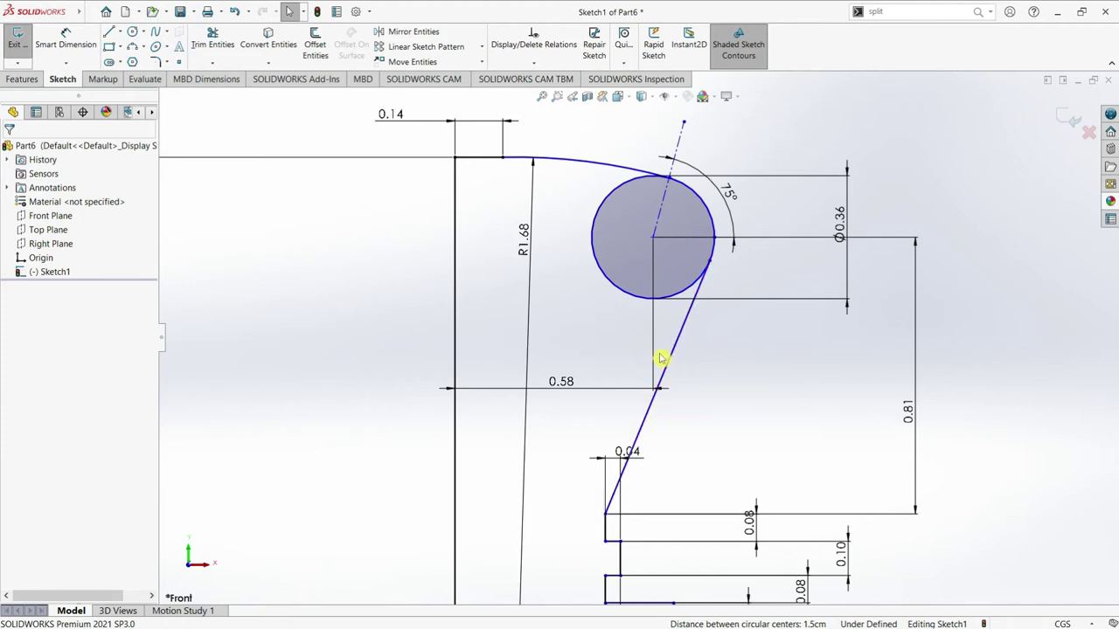
- Zoom in on the Ø0.28 and Ø0.44 circles of the king's profile sketch
{"action": "scroll", "coordinate": [662, 360], "scroll_direction": "up", "scroll_amount": 1}
{"action": "scroll", "coordinate": [660, 372], "scroll_direction": "up", "scroll_amount": 3}
{"action": "scroll", "coordinate": [664, 384], "scroll_direction": "up", "scroll_amount": 4}
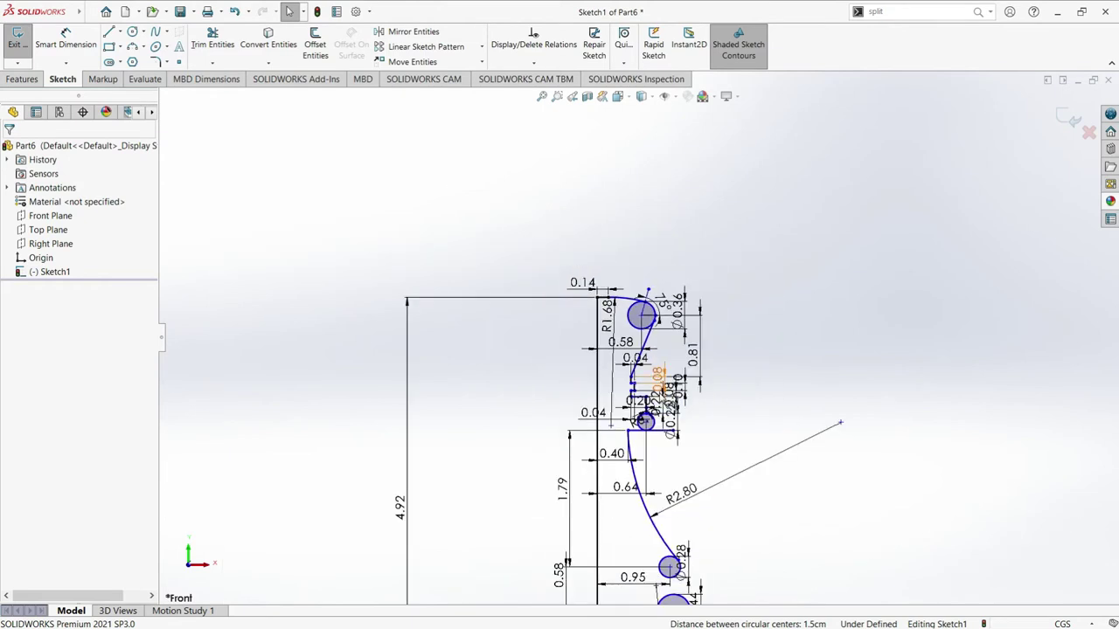
{"action": "scroll", "coordinate": [647, 418], "scroll_direction": "up", "scroll_amount": 1}
{"action": "scroll", "coordinate": [651, 437], "scroll_direction": "up", "scroll_amount": 1}
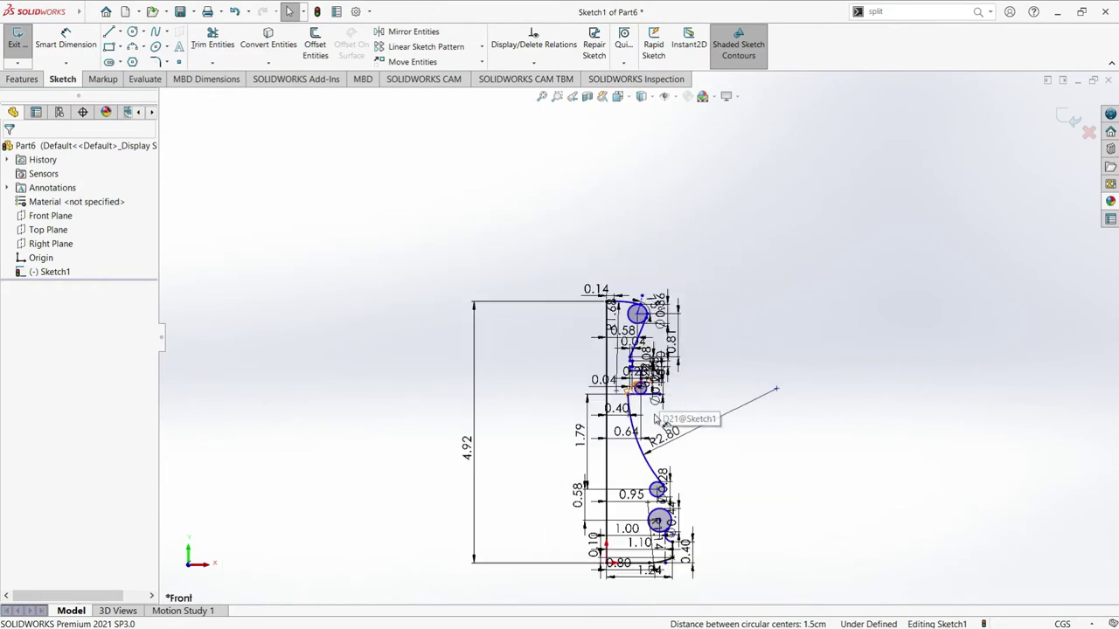
{"action": "scroll", "coordinate": [661, 491], "scroll_direction": "down", "scroll_amount": 1}
{"action": "scroll", "coordinate": [661, 533], "scroll_direction": "down", "scroll_amount": 1}
{"action": "scroll", "coordinate": [663, 524], "scroll_direction": "down", "scroll_amount": 2}
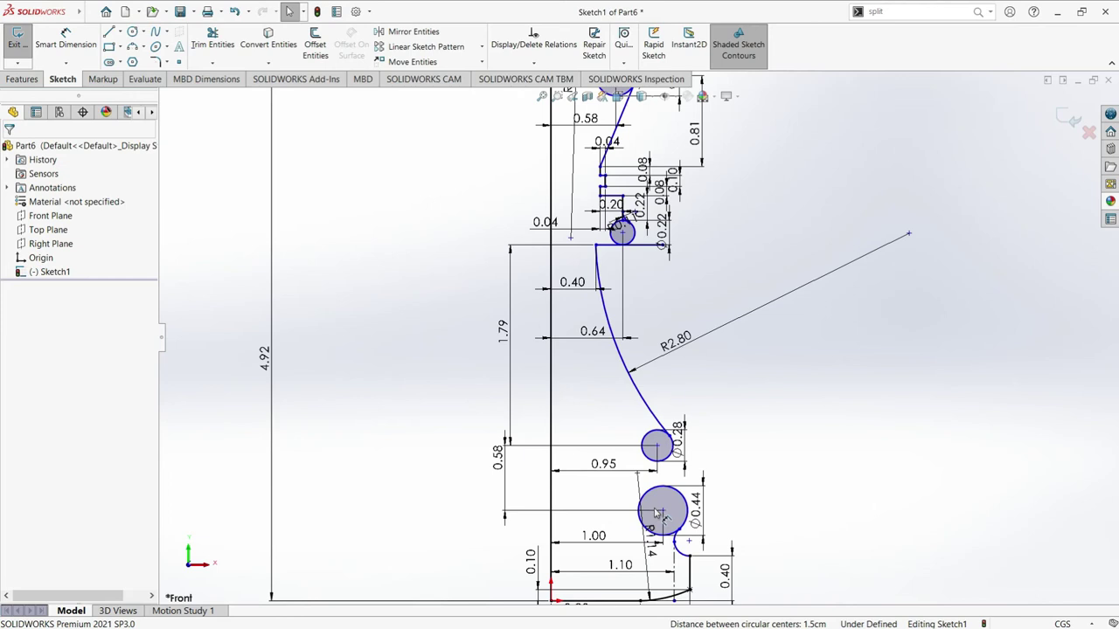
{"action": "scroll", "coordinate": [669, 498], "scroll_direction": "down", "scroll_amount": 3}
{"action": "scroll", "coordinate": [676, 446], "scroll_direction": "down", "scroll_amount": 3}
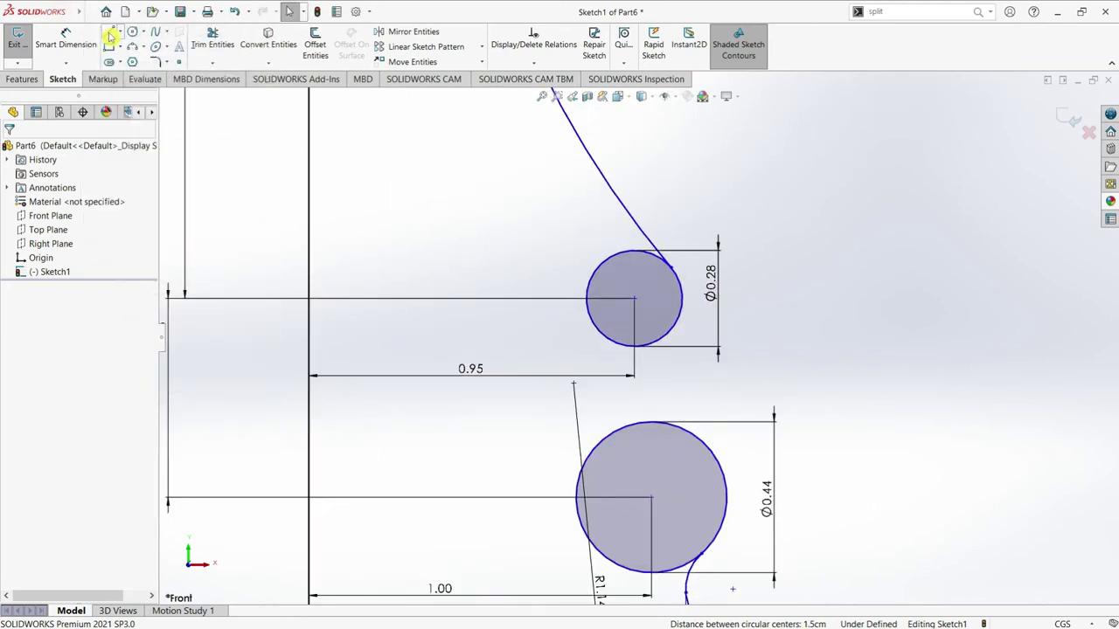
{"action": "scroll", "coordinate": [694, 375], "scroll_direction": "up", "scroll_amount": 1}
{"action": "scroll", "coordinate": [694, 375], "scroll_direction": "down", "scroll_amount": 1}
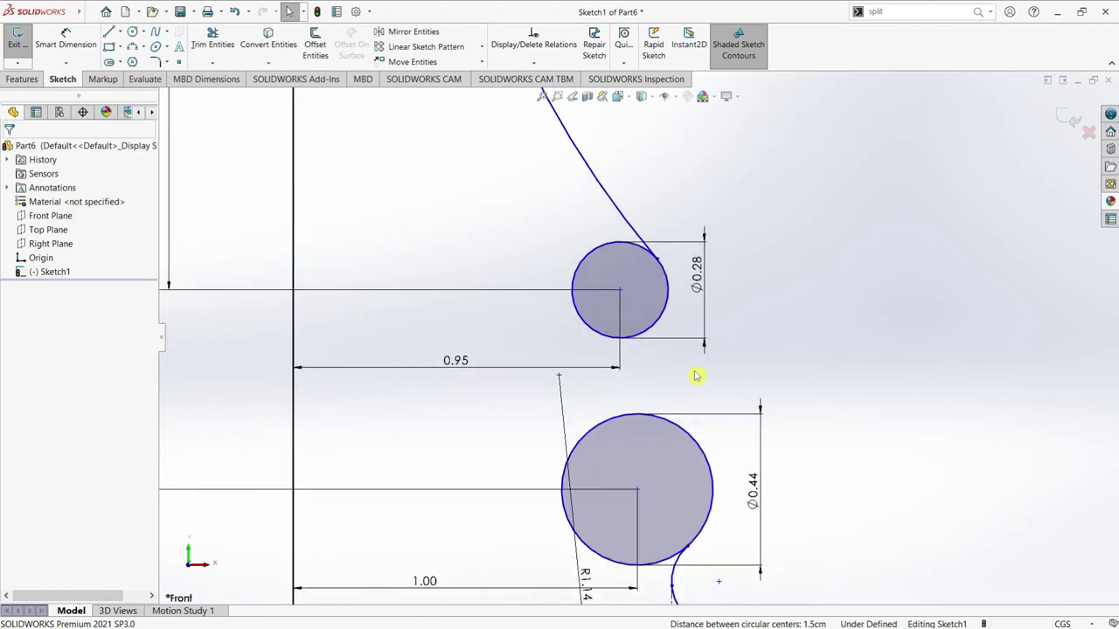
{"action": "scroll", "coordinate": [673, 365], "scroll_direction": "down", "scroll_amount": 1}
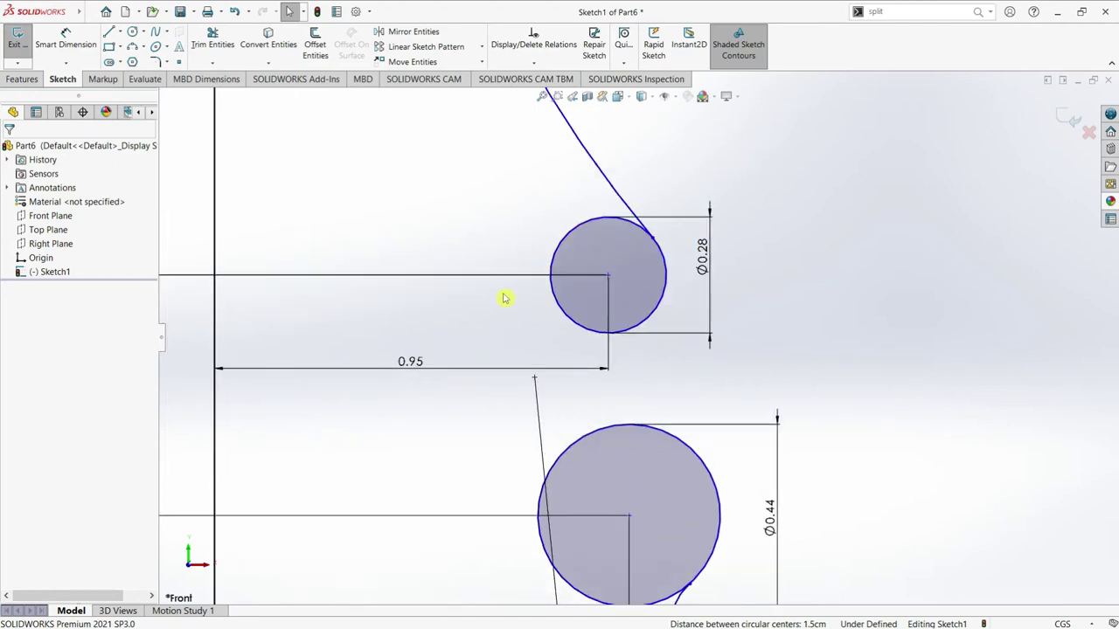
- Draw a line from the upper Ø0.28 circle down to the lower Ø0.44 circle
{"action": "left_click", "coordinate": [563, 315]}
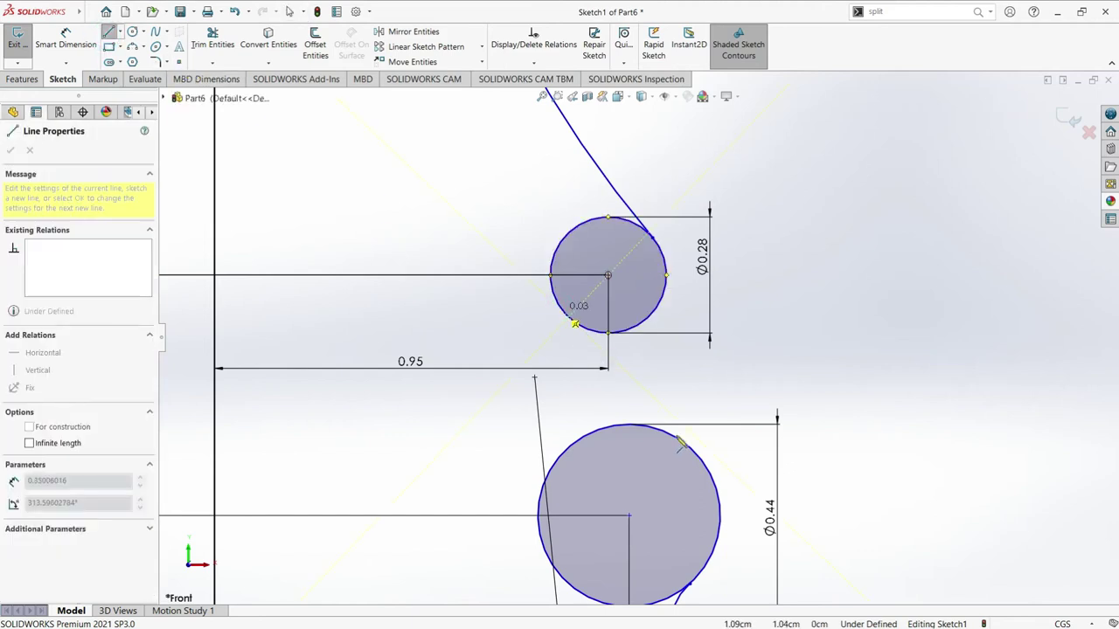
{"action": "left_click", "coordinate": [691, 453]}
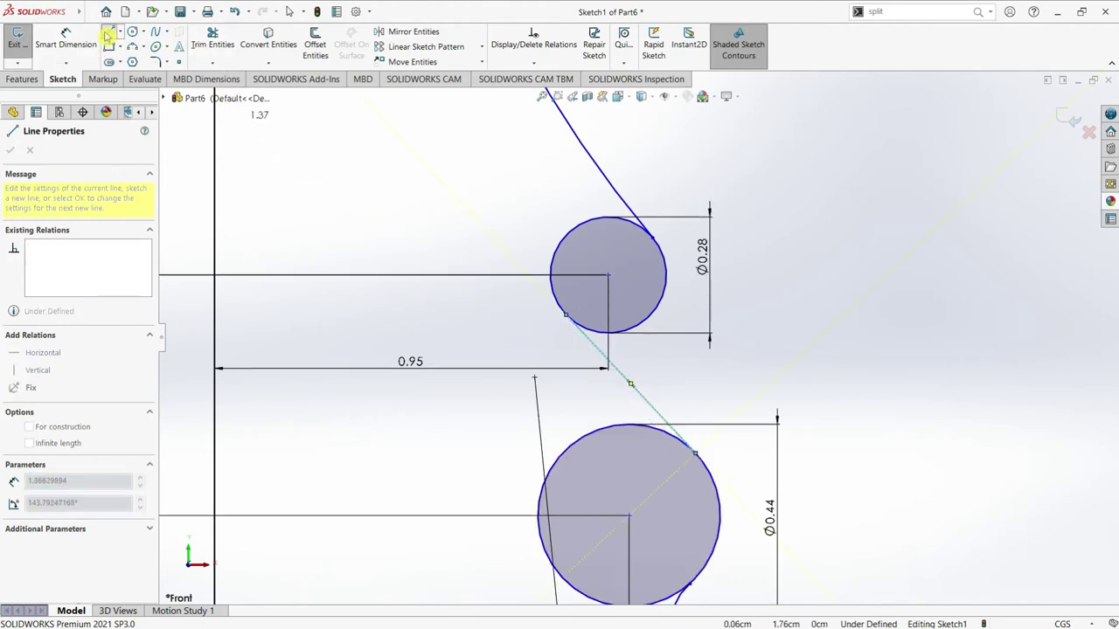
{"action": "left_click", "coordinate": [107, 35]}
{"action": "key", "text": "Escape"}
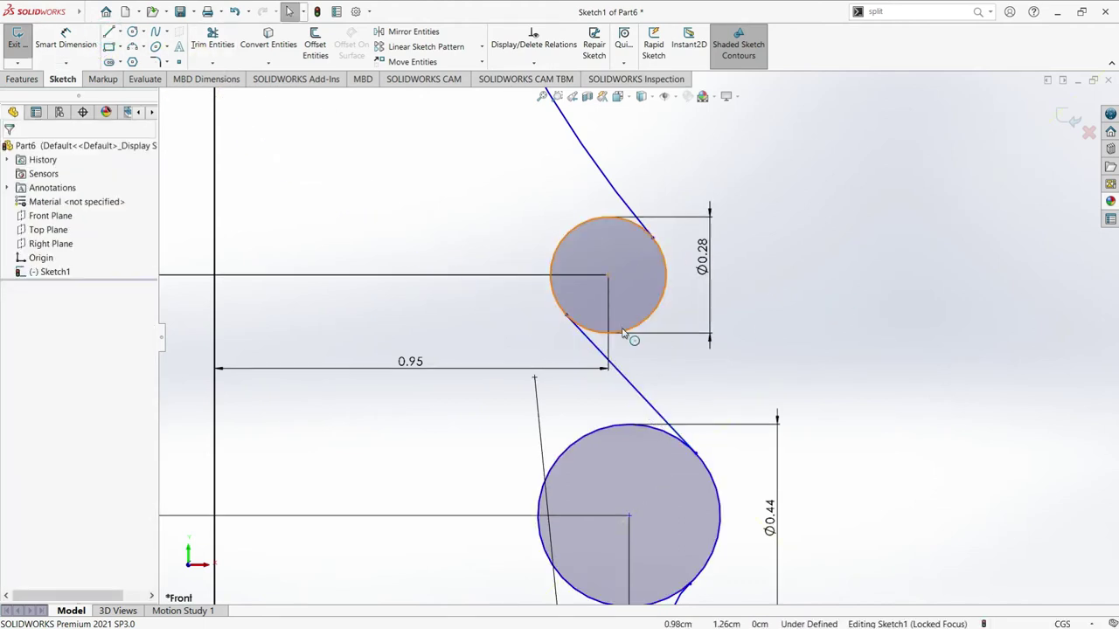
- Add Tangent relations between the connecting line and both the Ø0.28 and Ø0.44 circles
{"action": "left_click", "coordinate": [608, 338]}
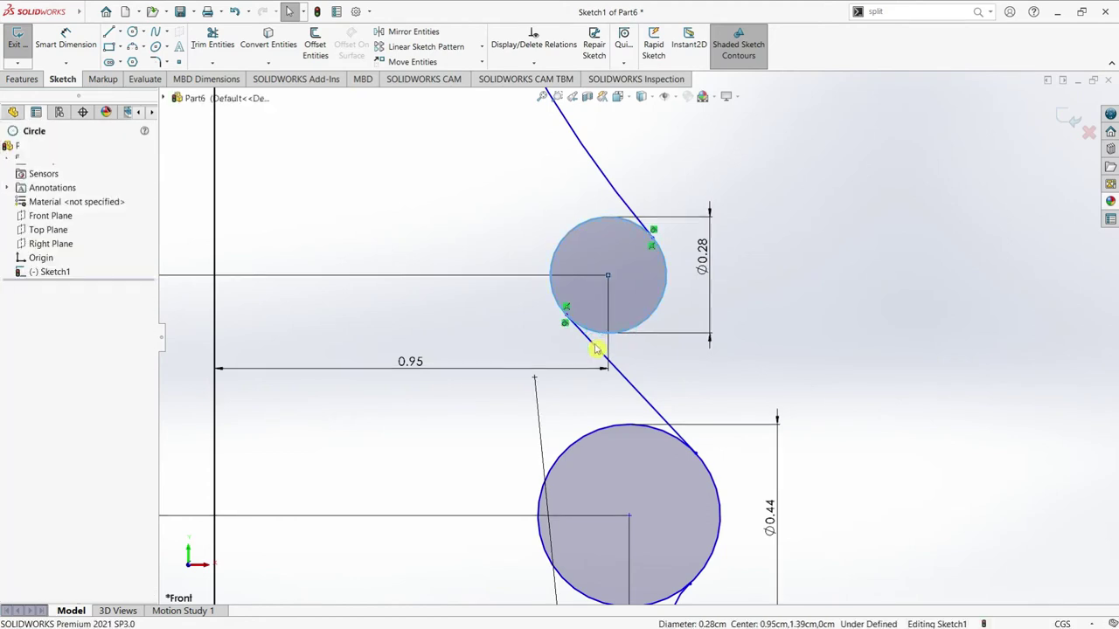
{"action": "left_click", "coordinate": [598, 351], "text": "ctrl"}
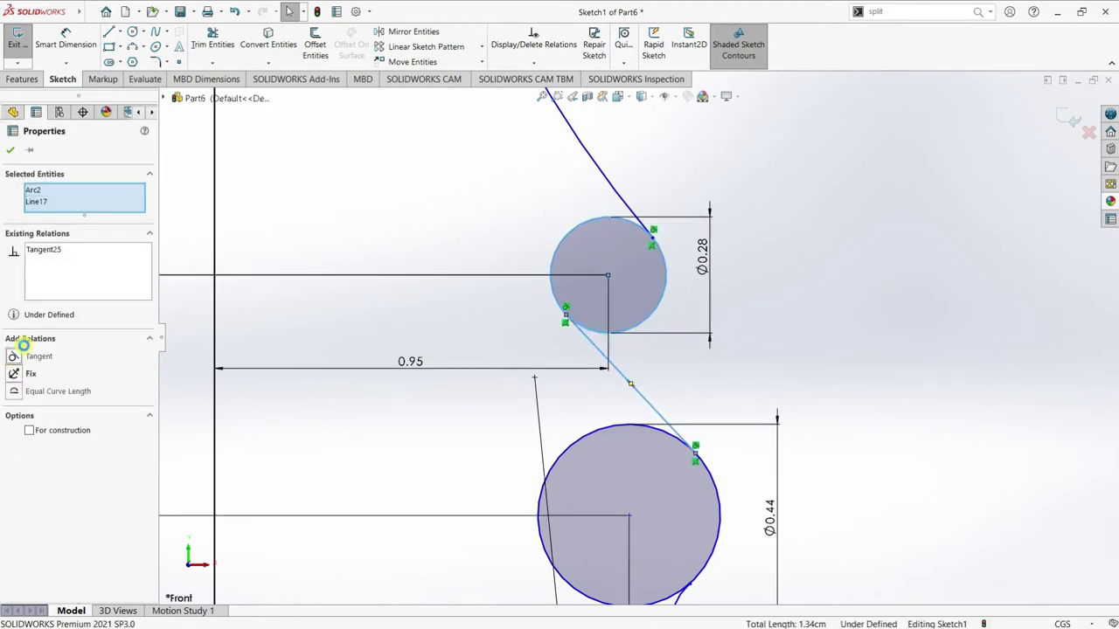
{"action": "left_click", "coordinate": [11, 150]}
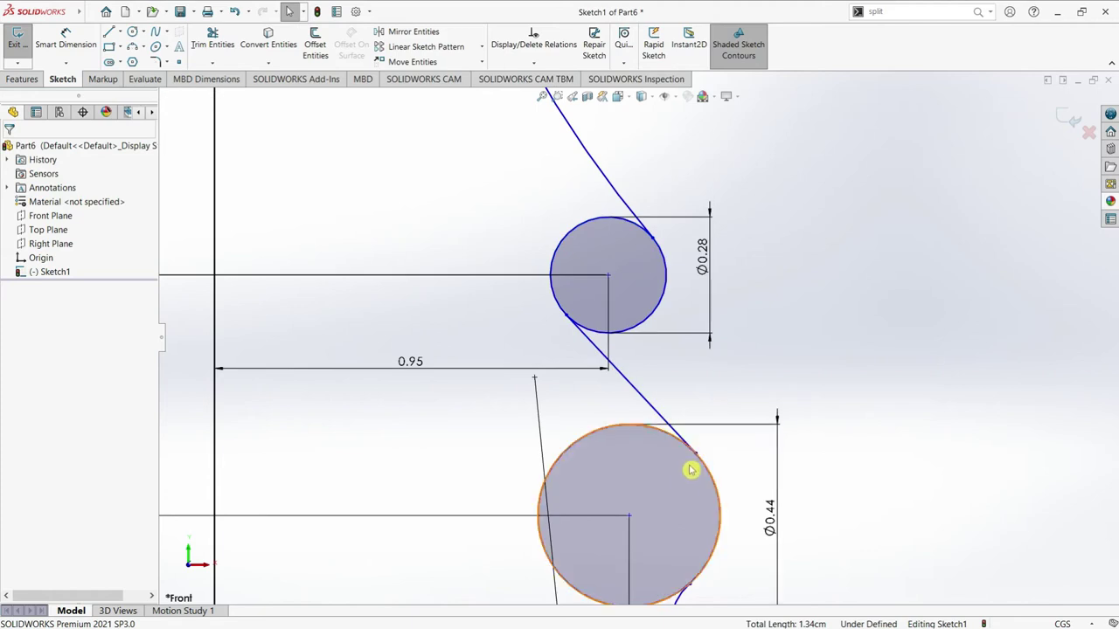
{"action": "left_click", "coordinate": [654, 421]}
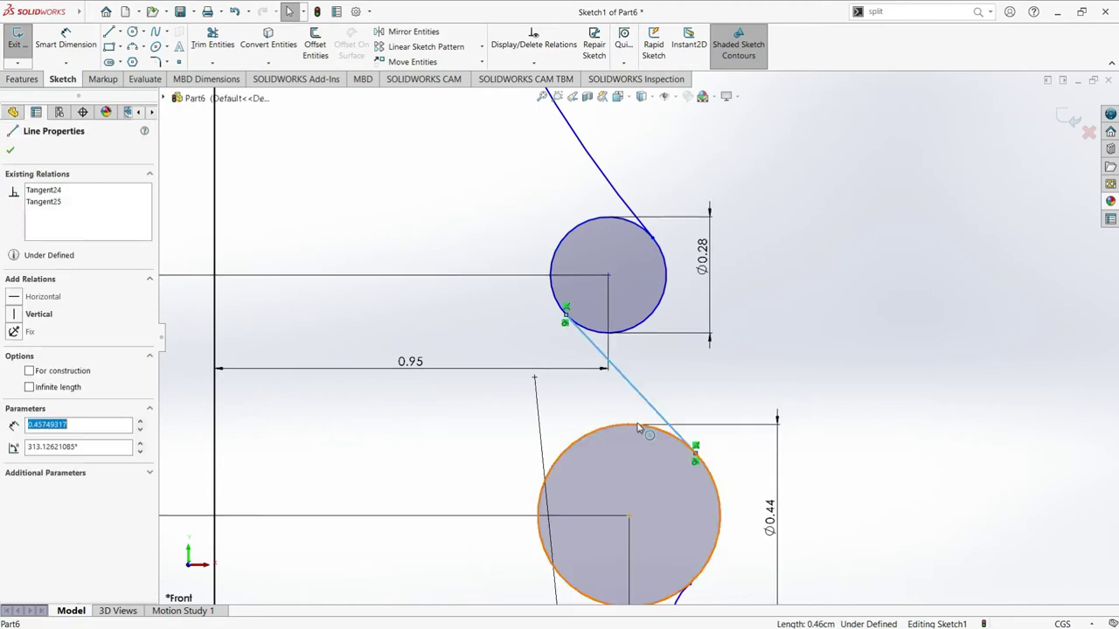
{"action": "left_click", "coordinate": [645, 427], "text": "ctrl"}
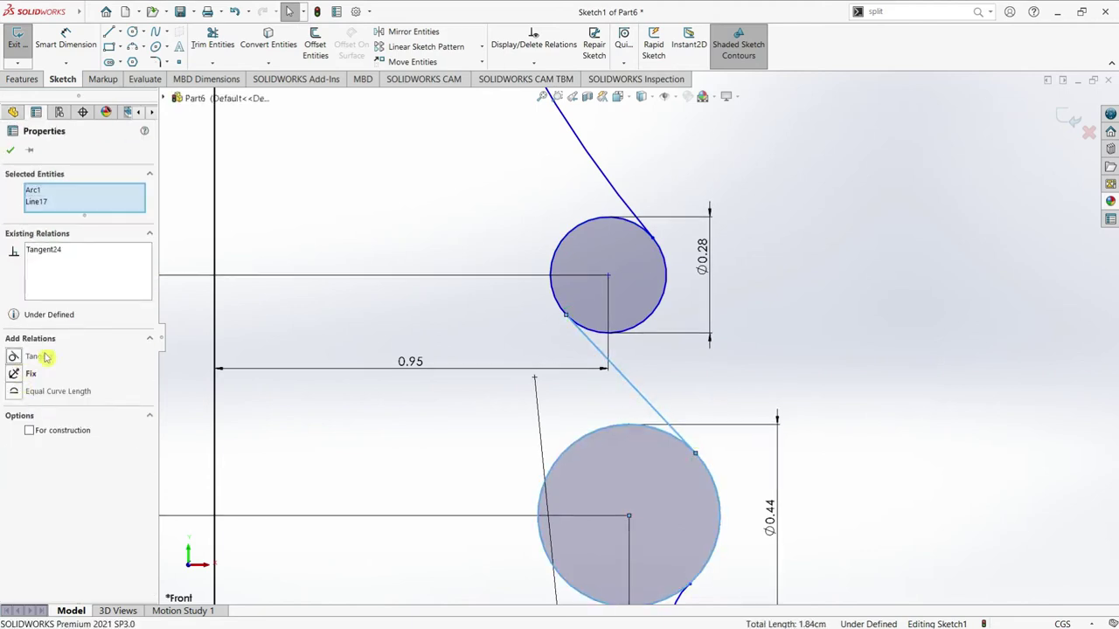
{"action": "left_click", "coordinate": [861, 367]}
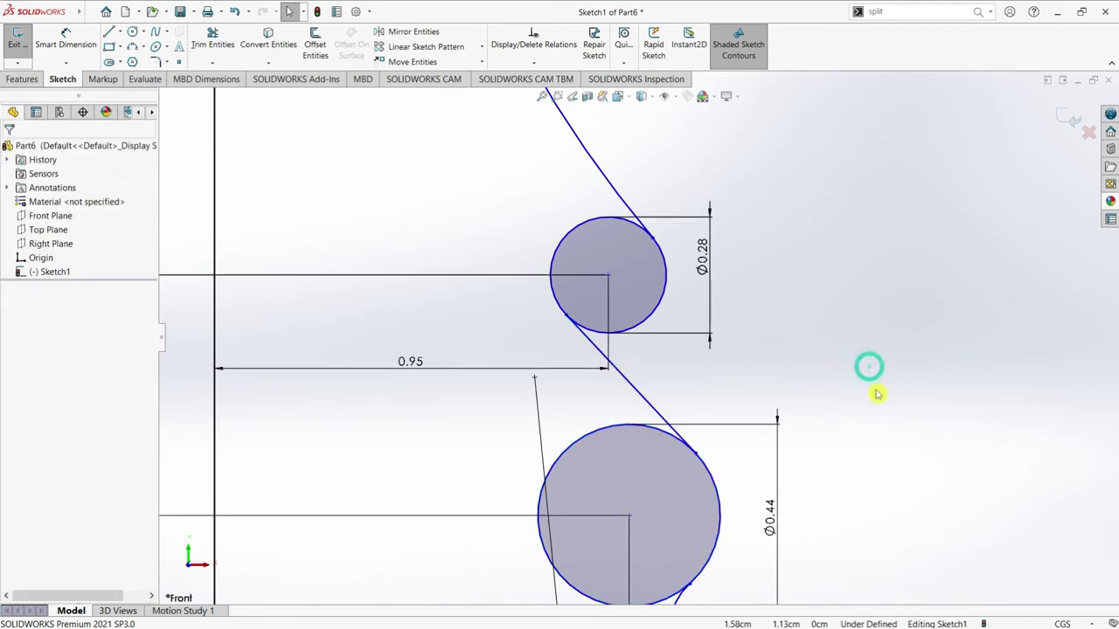
- Drag the Ø0.28 circle's tangent point upward along the curve
{"action": "scroll", "coordinate": [699, 446], "scroll_direction": "up", "scroll_amount": 1}
{"action": "scroll", "coordinate": [694, 458], "scroll_direction": "up", "scroll_amount": 1}
{"action": "scroll", "coordinate": [694, 461], "scroll_direction": "up", "scroll_amount": 1}
{"action": "scroll", "coordinate": [704, 494], "scroll_direction": "up", "scroll_amount": 1}
{"action": "scroll", "coordinate": [703, 494], "scroll_direction": "down", "scroll_amount": 1}
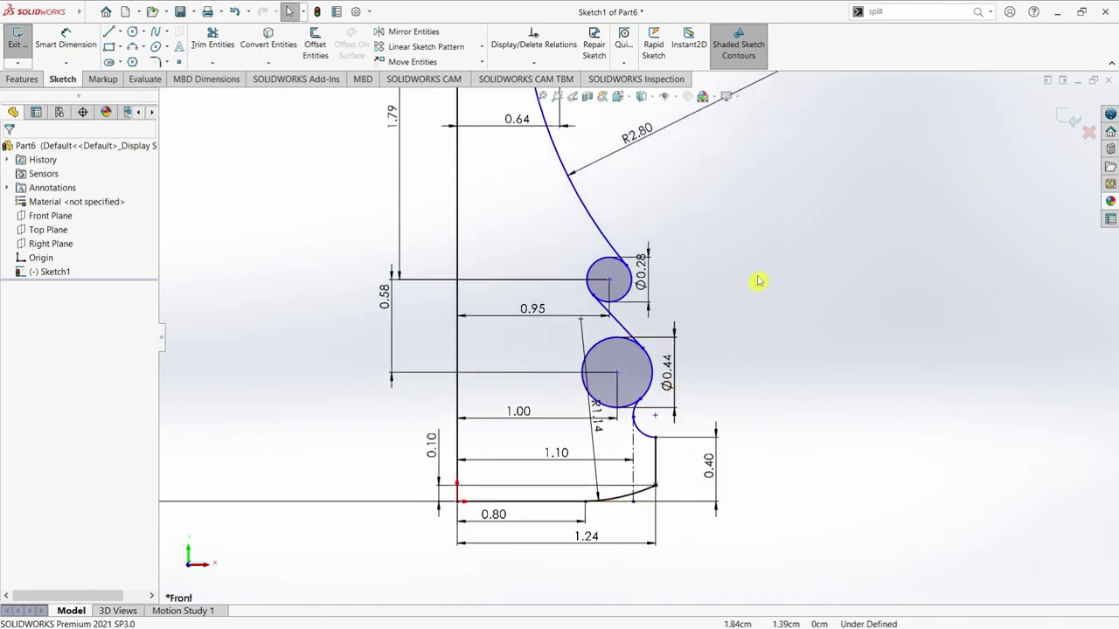
{"action": "scroll", "coordinate": [636, 270], "scroll_direction": "down", "scroll_amount": 2}
{"action": "scroll", "coordinate": [637, 297], "scroll_direction": "down", "scroll_amount": 2}
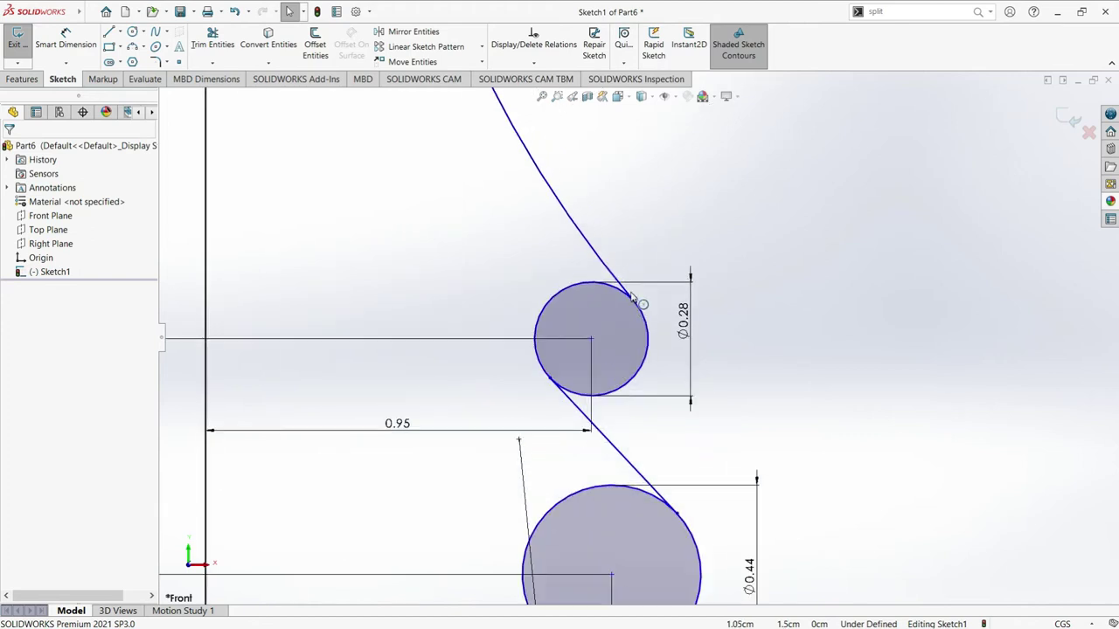
{"action": "left_click_drag", "start_coordinate": [606, 300], "coordinate": [626, 430]}
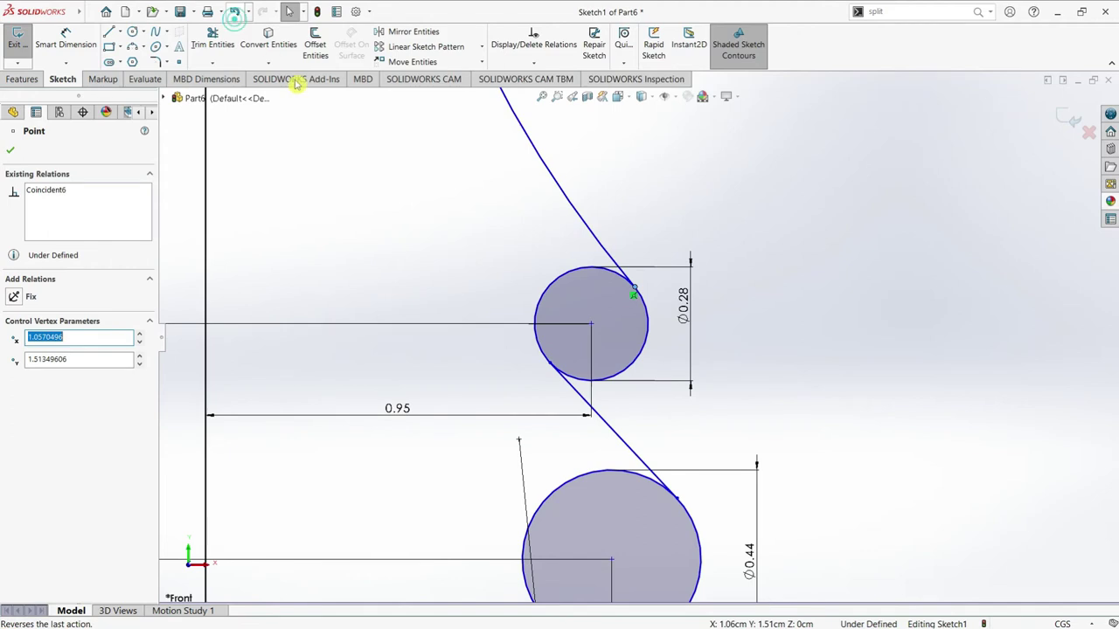
- Refit the profile in view and start Smart Dimension
{"action": "scroll", "coordinate": [597, 337], "scroll_direction": "up", "scroll_amount": 2}
{"action": "scroll", "coordinate": [612, 339], "scroll_direction": "up", "scroll_amount": 2}
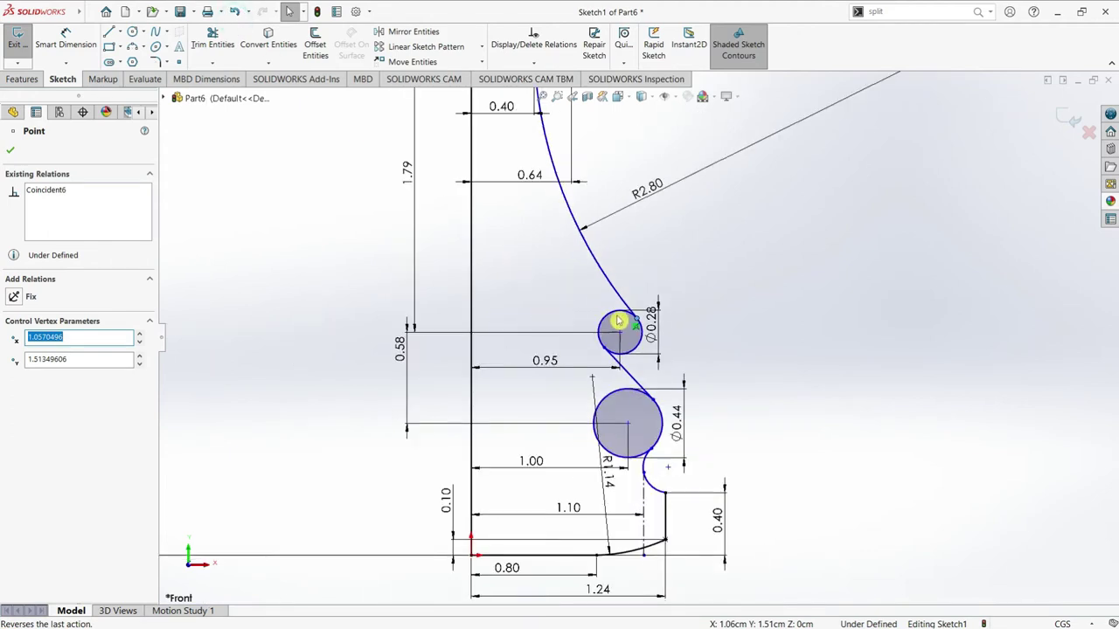
{"action": "scroll", "coordinate": [630, 341], "scroll_direction": "down", "scroll_amount": 1}
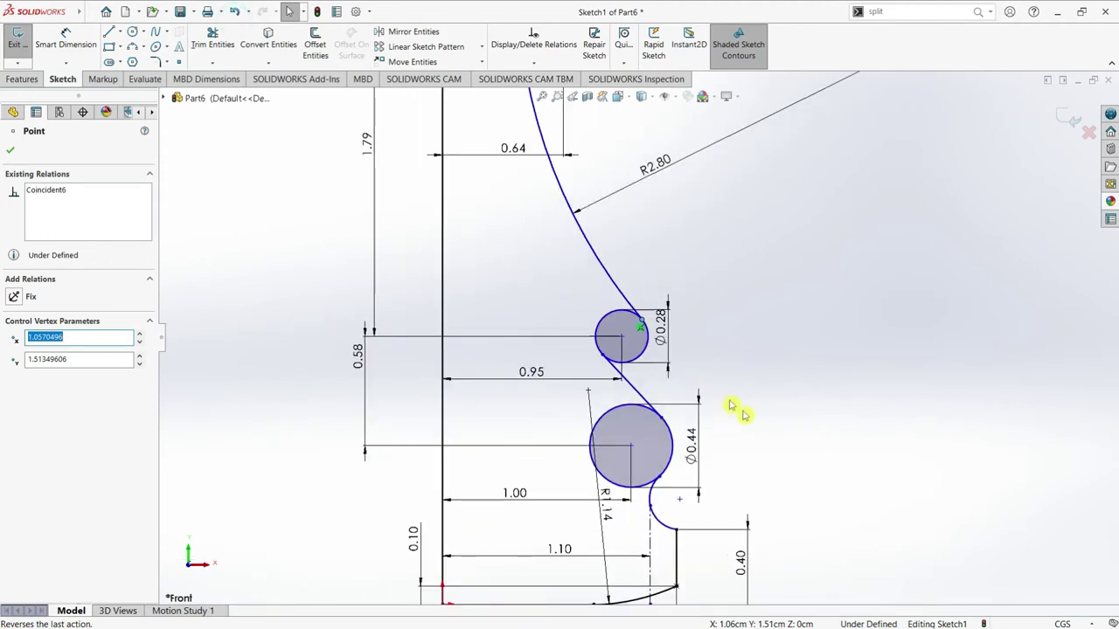
{"action": "scroll", "coordinate": [741, 478], "scroll_direction": "up", "scroll_amount": 1}
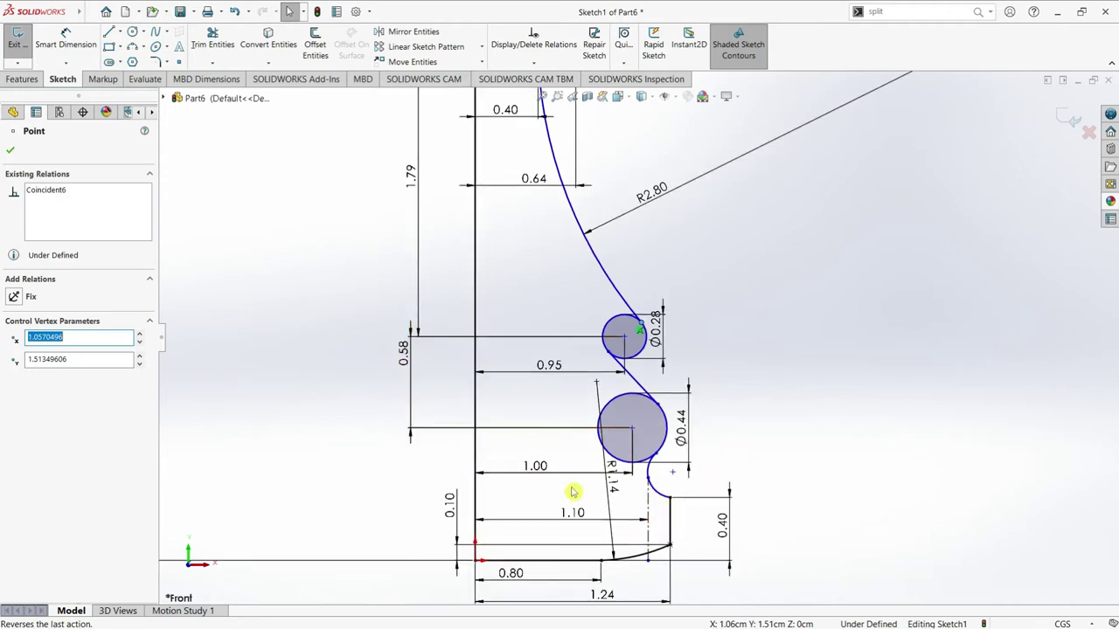
{"action": "left_click", "coordinate": [66, 39]}
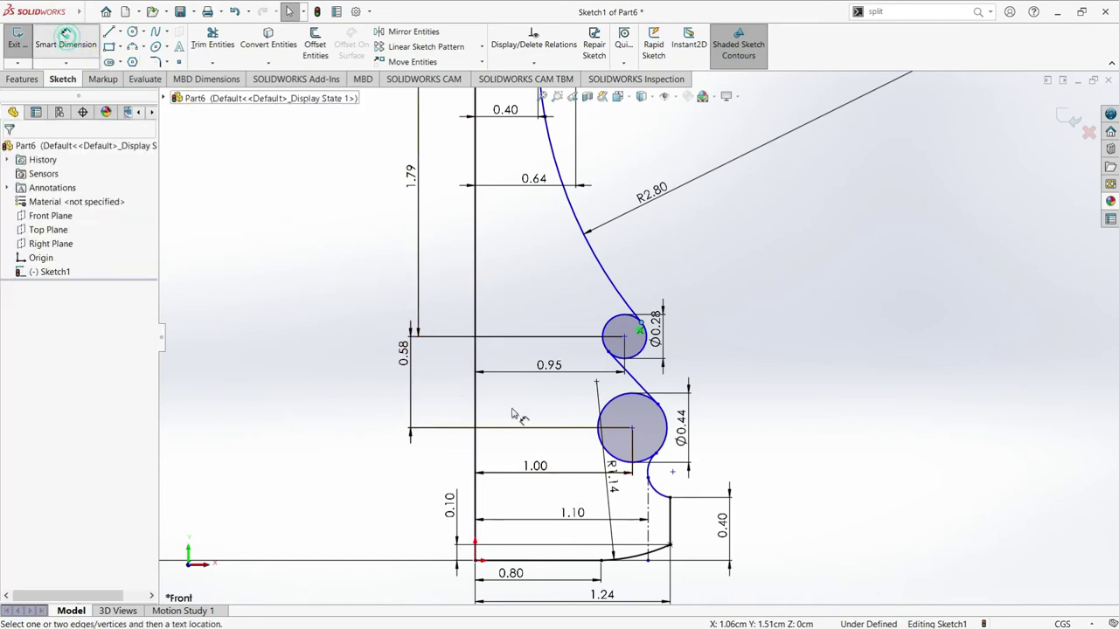
- Dimension the Ø0.44 circle's centre 0.80 above the bottom line
{"action": "left_click", "coordinate": [631, 428]}
{"action": "left_click", "coordinate": [524, 559]}
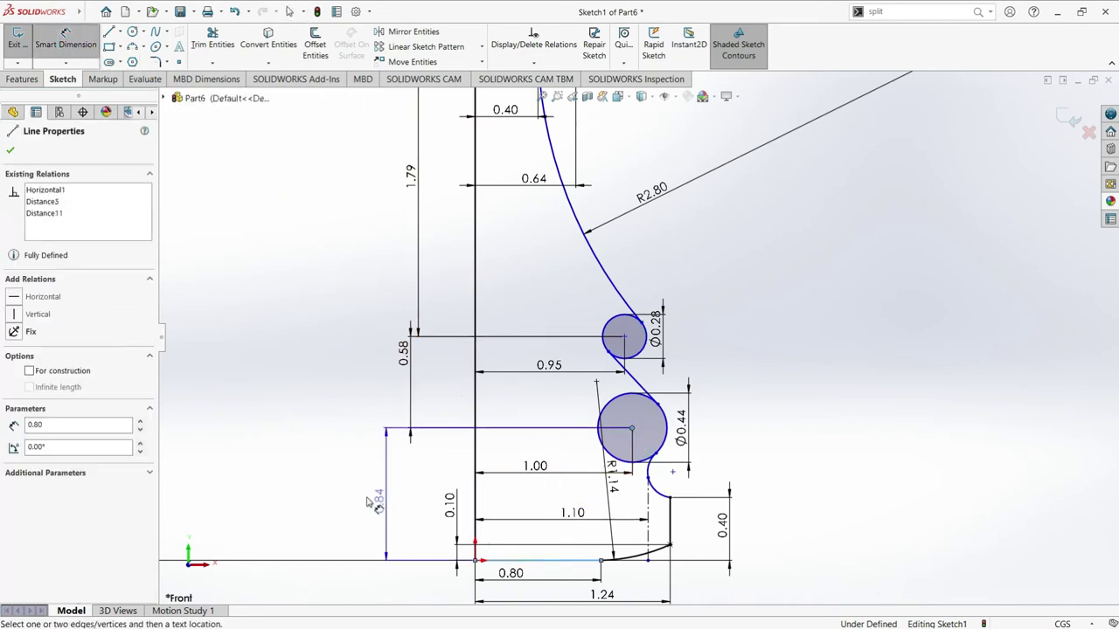
{"action": "left_click", "coordinate": [357, 499]}
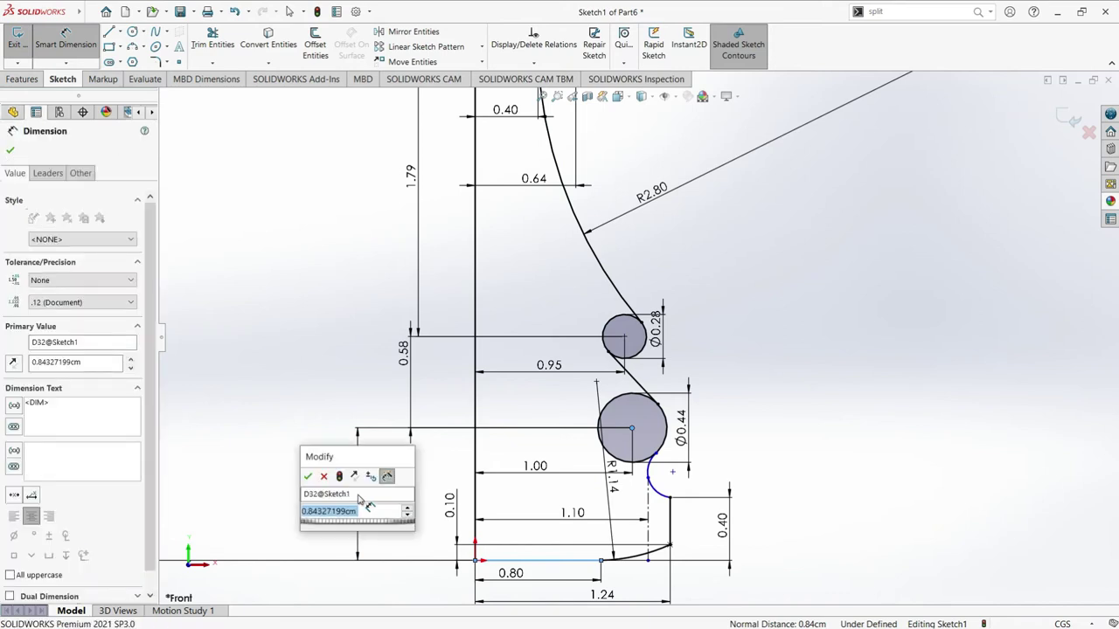
{"action": "type", "text": "0.8"}
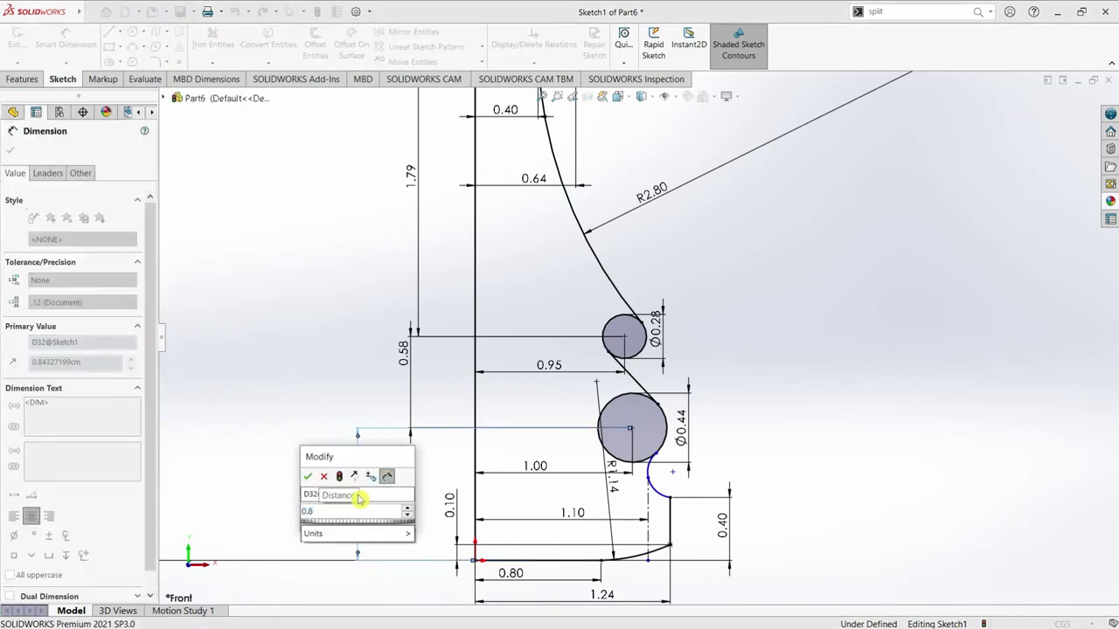
{"action": "left_click", "coordinate": [307, 478]}
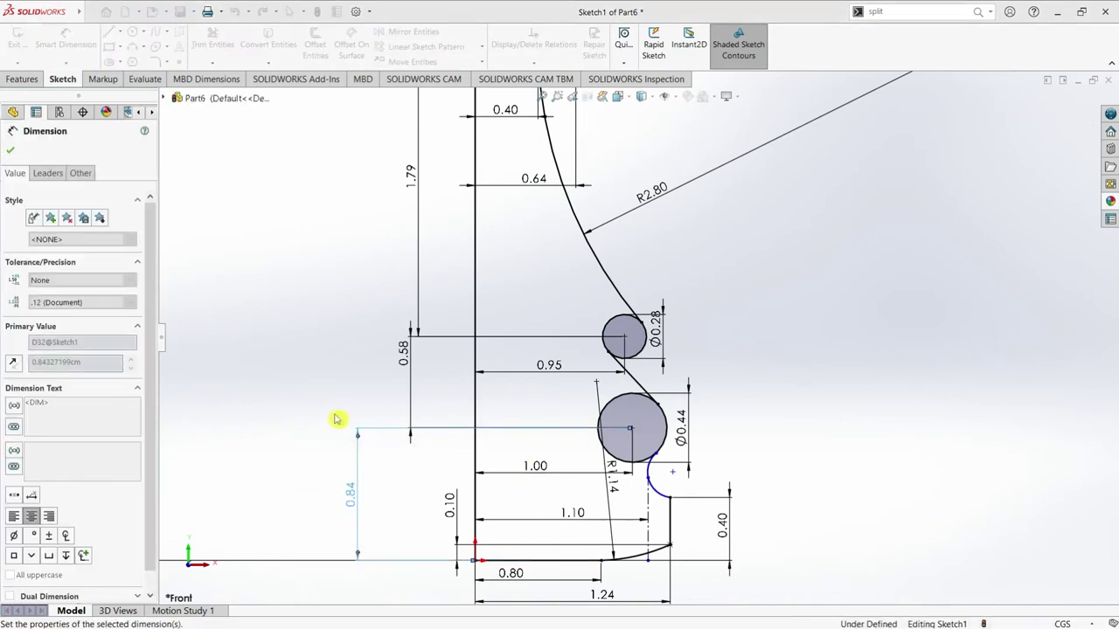
- Try selecting the Ø0.28 circle's tangent point, cancel it, and zoom out
{"action": "scroll", "coordinate": [639, 321], "scroll_direction": "down", "scroll_amount": 2}
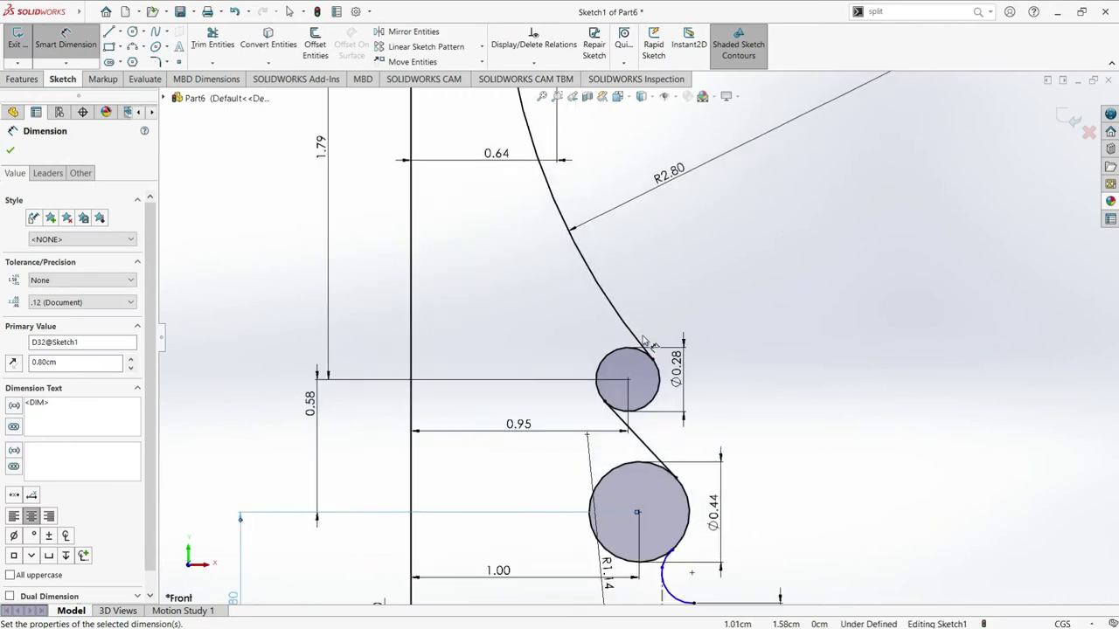
{"action": "scroll", "coordinate": [639, 320], "scroll_direction": "down", "scroll_amount": 4}
{"action": "left_click", "coordinate": [665, 399]}
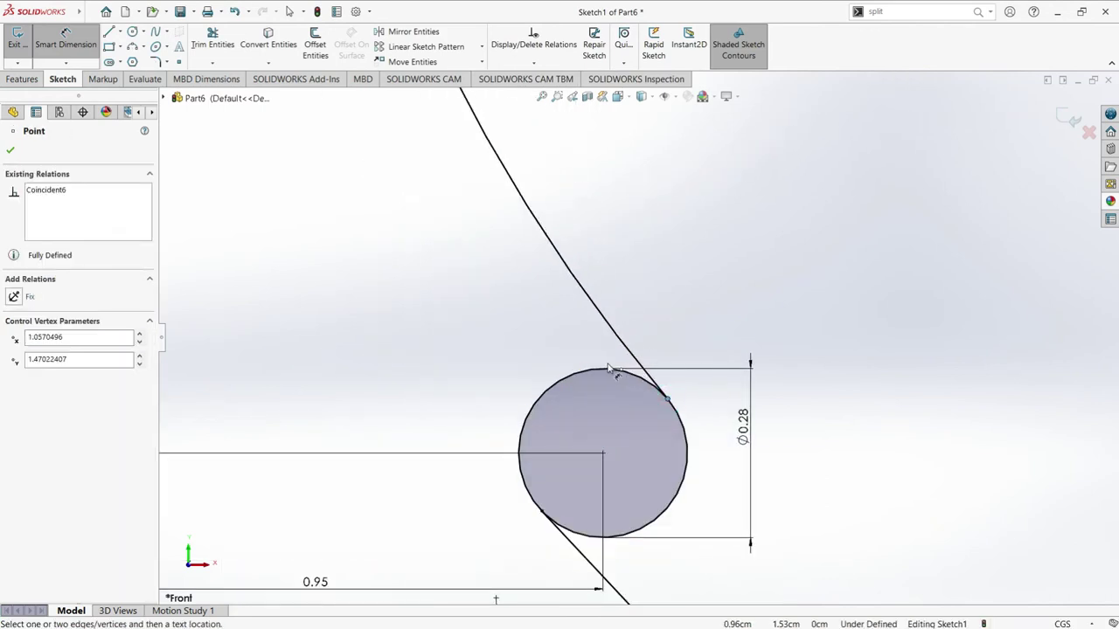
{"action": "left_click", "coordinate": [665, 398]}
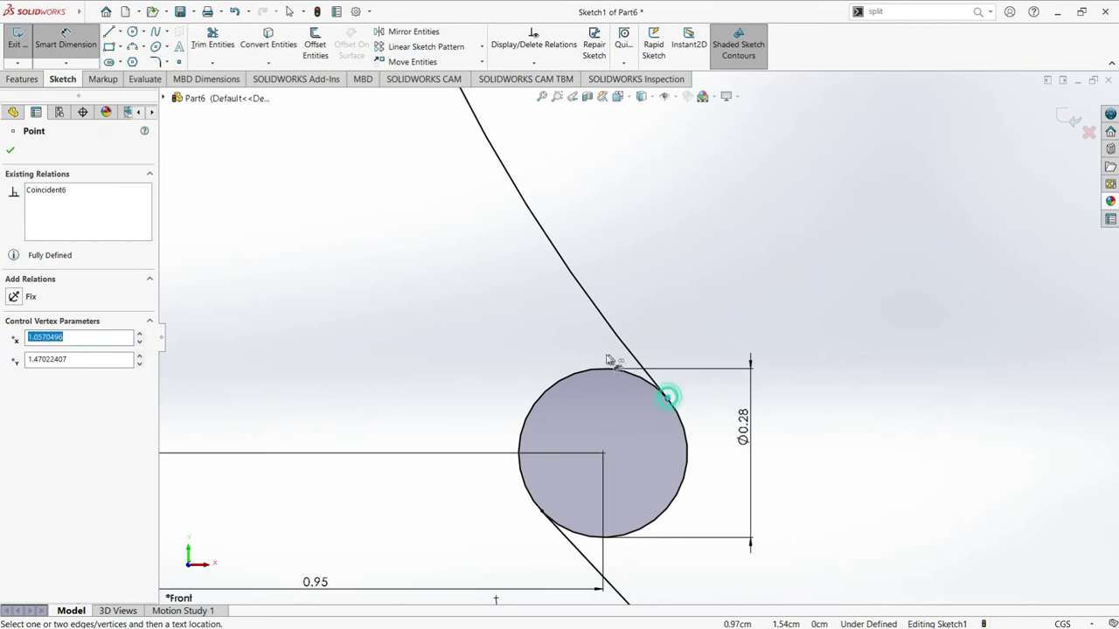
{"action": "key", "text": "Escape"}
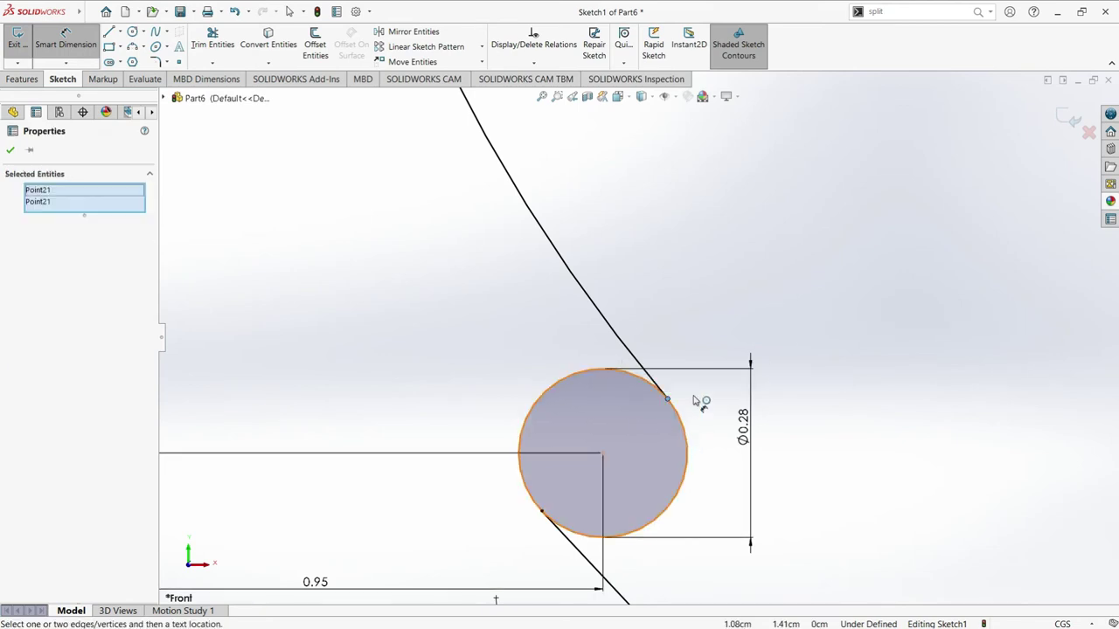
{"action": "key", "text": "Escape"}
{"action": "scroll", "coordinate": [699, 395], "scroll_direction": "up", "scroll_amount": 3}
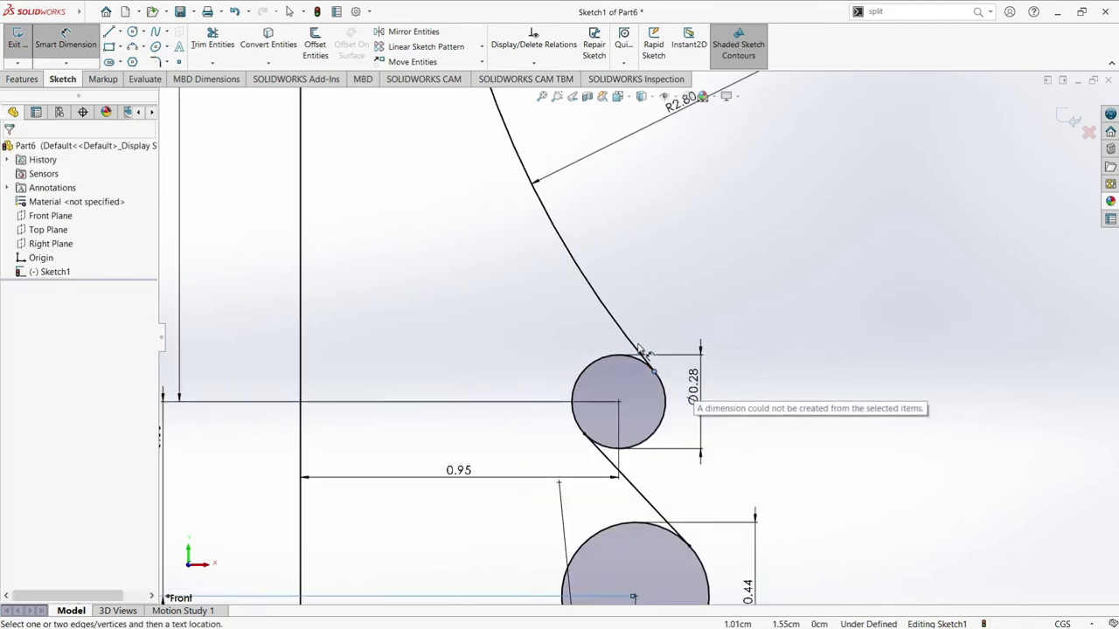
{"action": "scroll", "coordinate": [645, 349], "scroll_direction": "up", "scroll_amount": 1}
{"action": "scroll", "coordinate": [629, 325], "scroll_direction": "up", "scroll_amount": 1}
{"action": "scroll", "coordinate": [624, 313], "scroll_direction": "up", "scroll_amount": 1}
{"action": "scroll", "coordinate": [638, 282], "scroll_direction": "up", "scroll_amount": 1}
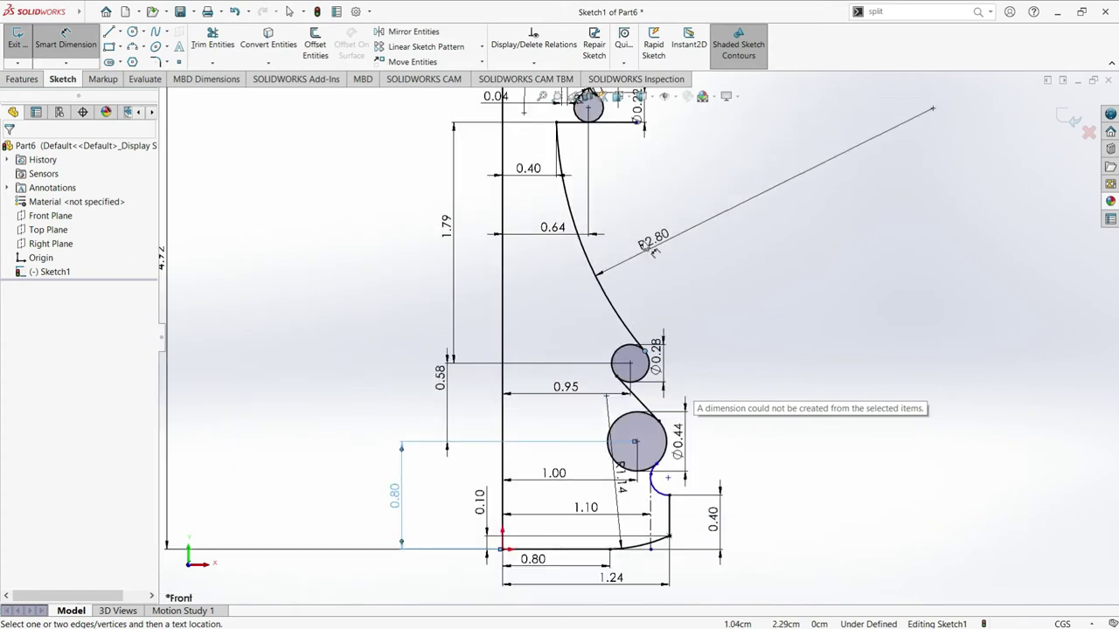
{"action": "scroll", "coordinate": [654, 253], "scroll_direction": "up", "scroll_amount": 1}
- Trim away the curved spline with its R2.80 dimension and select the 3 Point Arc tool
{"action": "left_click", "coordinate": [213, 39]}
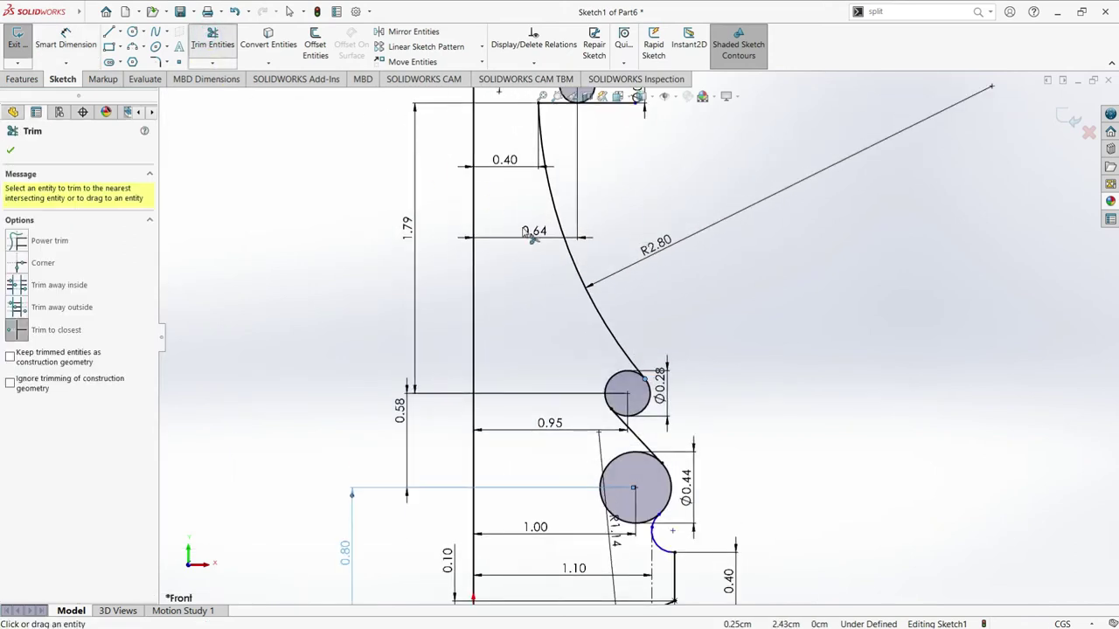
{"action": "left_click", "coordinate": [570, 257]}
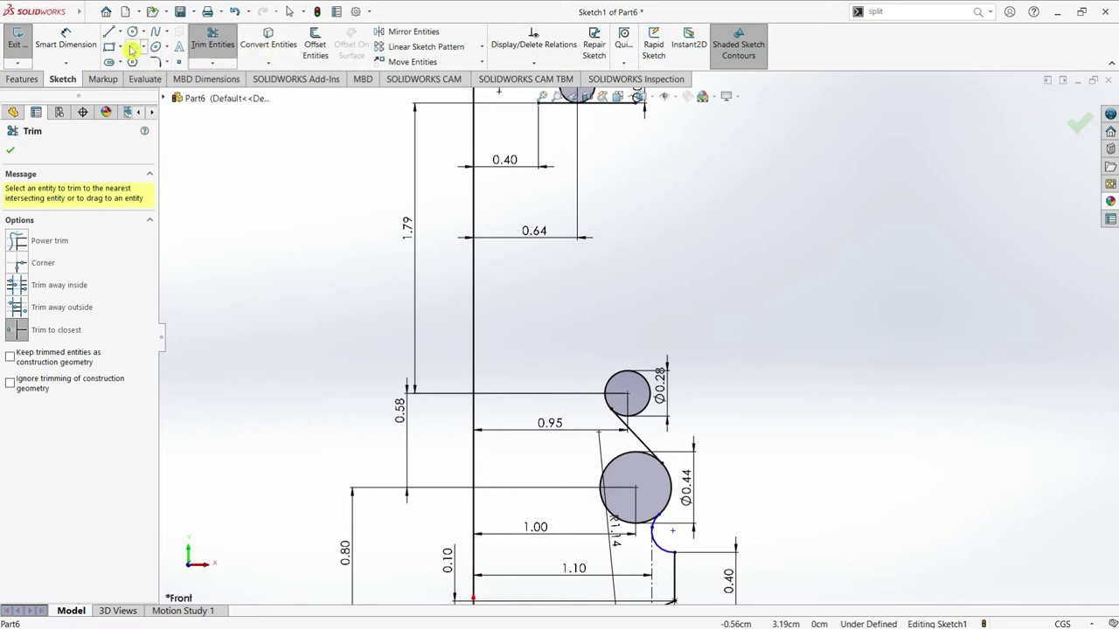
{"action": "left_click", "coordinate": [542, 96]}
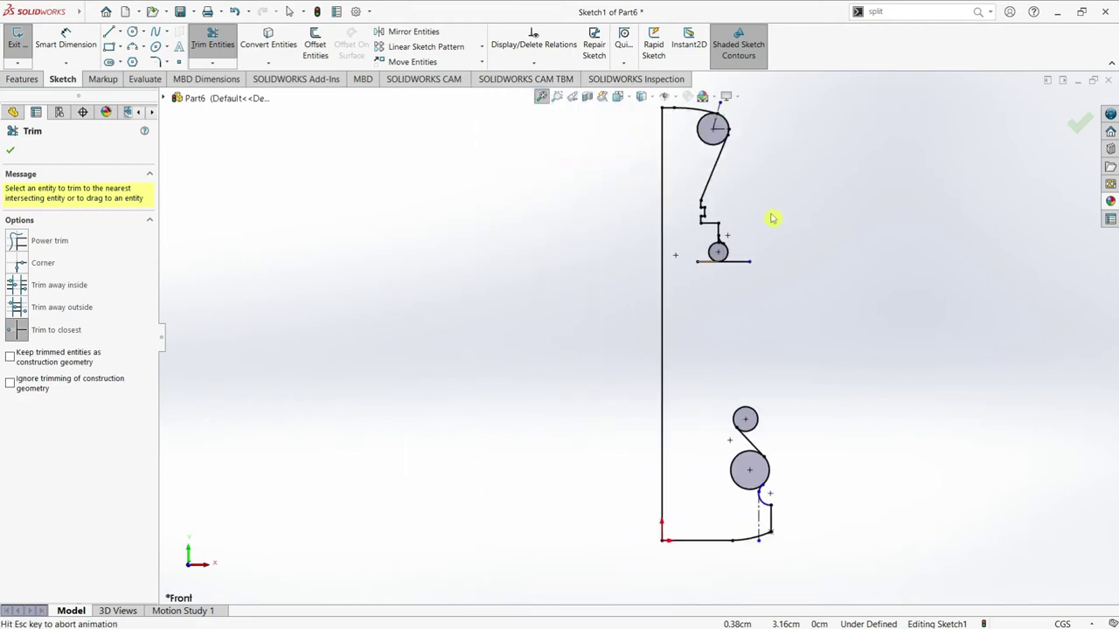
{"action": "scroll", "coordinate": [778, 297], "scroll_direction": "down", "scroll_amount": 2}
{"action": "scroll", "coordinate": [778, 297], "scroll_direction": "down", "scroll_amount": 2}
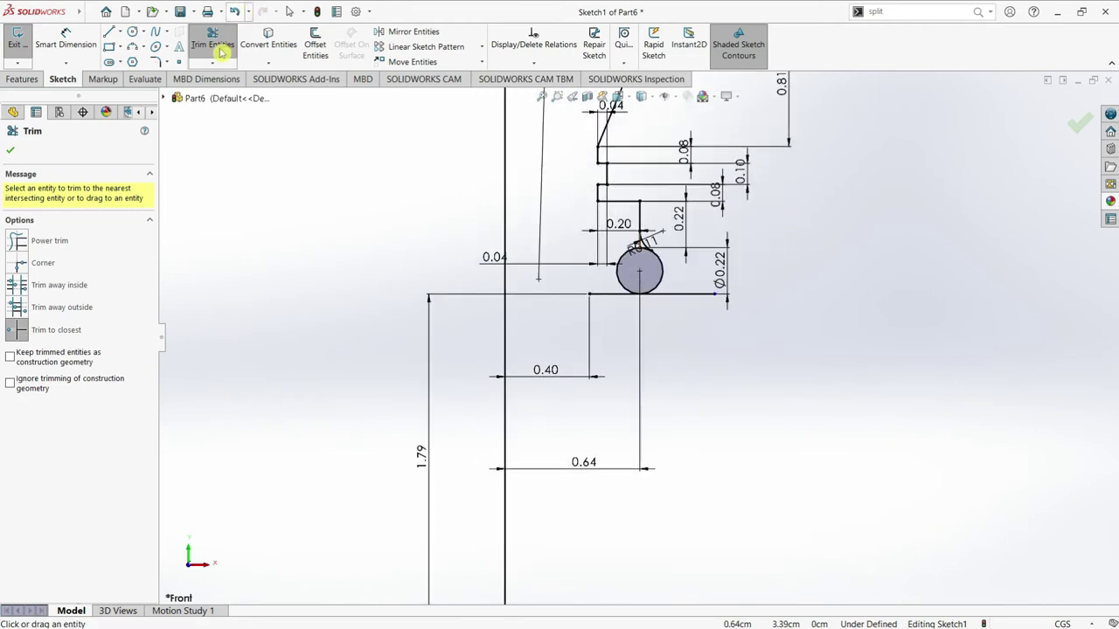
{"action": "left_click", "coordinate": [133, 49]}
{"action": "scroll", "coordinate": [789, 444], "scroll_direction": "up", "scroll_amount": 2}
{"action": "scroll", "coordinate": [774, 459], "scroll_direction": "up", "scroll_amount": 1}
- Draw a three-point arc ending at the top of the Ø0.28 circle
{"action": "scroll", "coordinate": [688, 374], "scroll_direction": "down", "scroll_amount": 1}
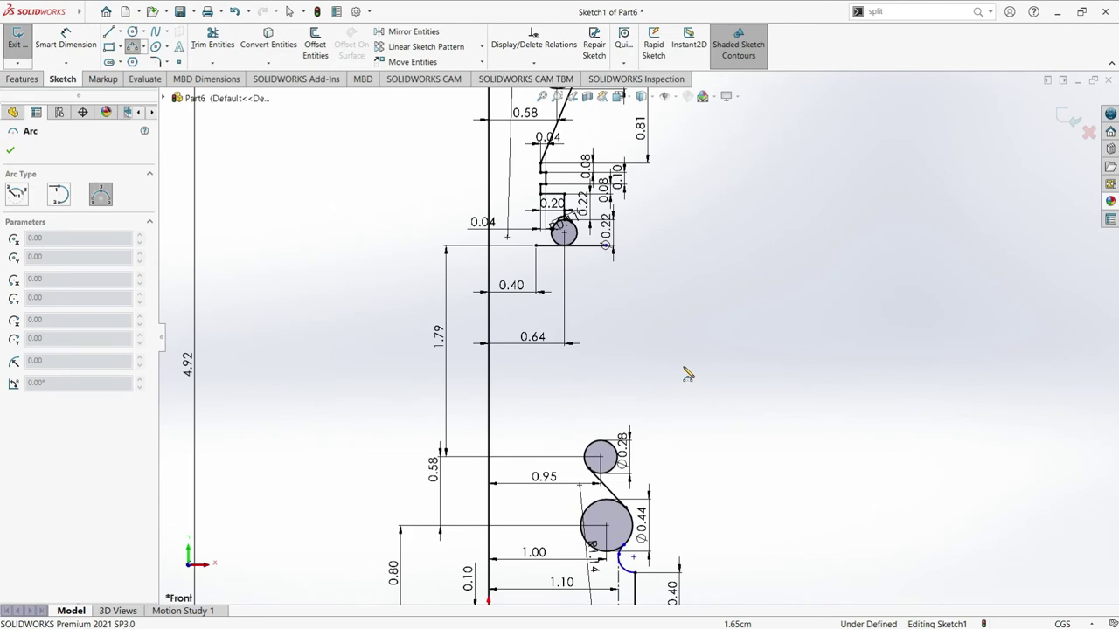
{"action": "scroll", "coordinate": [687, 374], "scroll_direction": "down", "scroll_amount": 1}
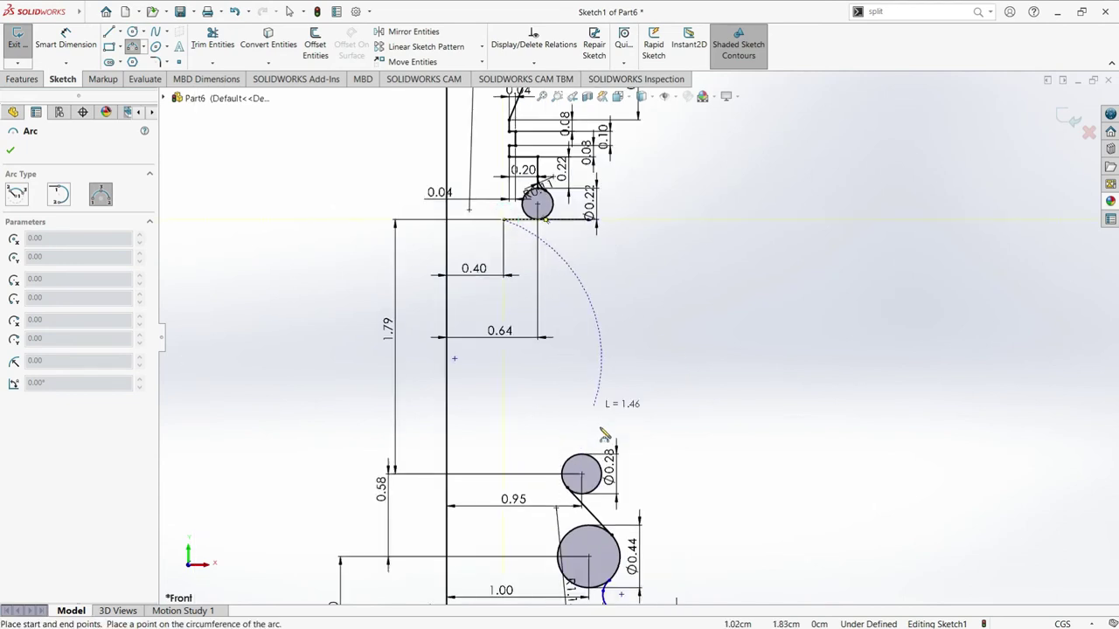
{"action": "scroll", "coordinate": [612, 419], "scroll_direction": "down", "scroll_amount": 1}
{"action": "scroll", "coordinate": [585, 472], "scroll_direction": "down", "scroll_amount": 2}
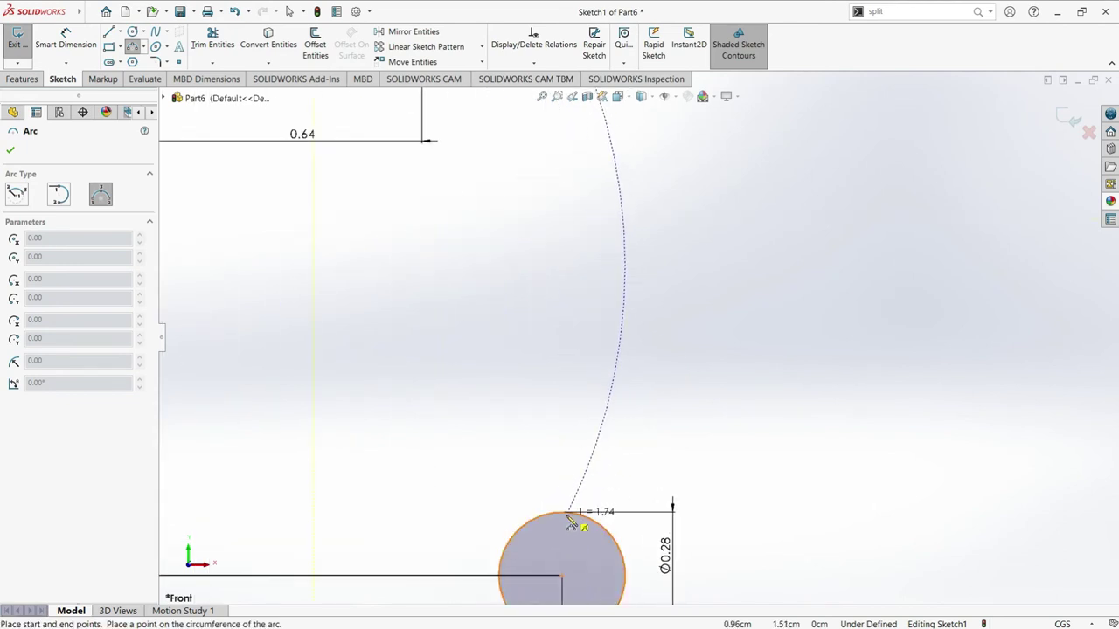
{"action": "left_click", "coordinate": [564, 513]}
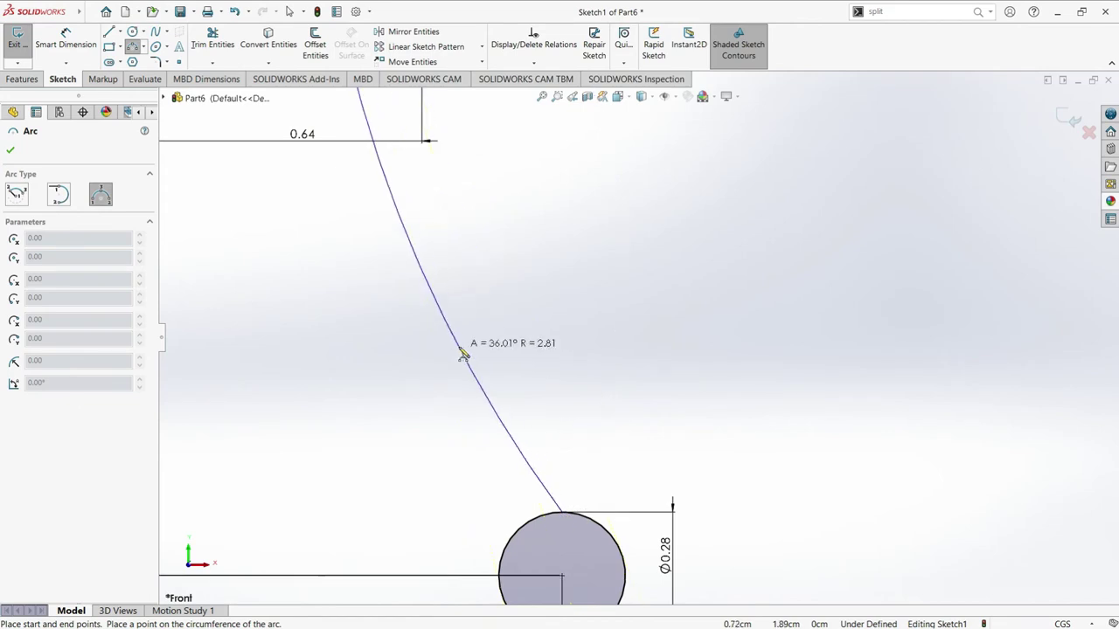
{"action": "left_click", "coordinate": [457, 360]}
- Give the new arc a 2.80 radius dimension
{"action": "left_click", "coordinate": [66, 36]}
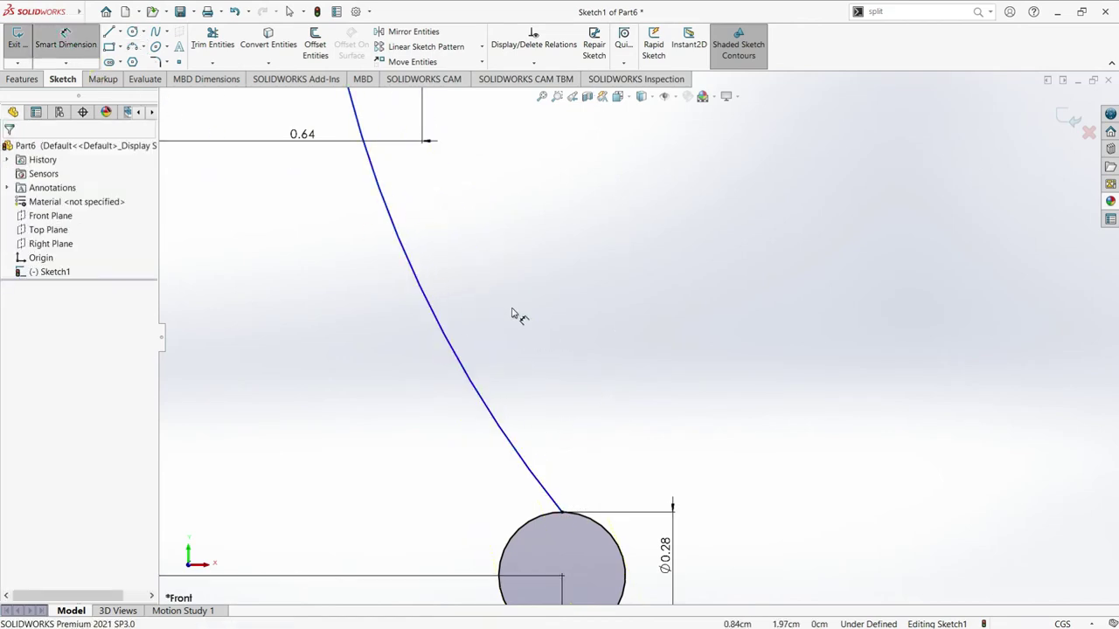
{"action": "left_click", "coordinate": [587, 312]}
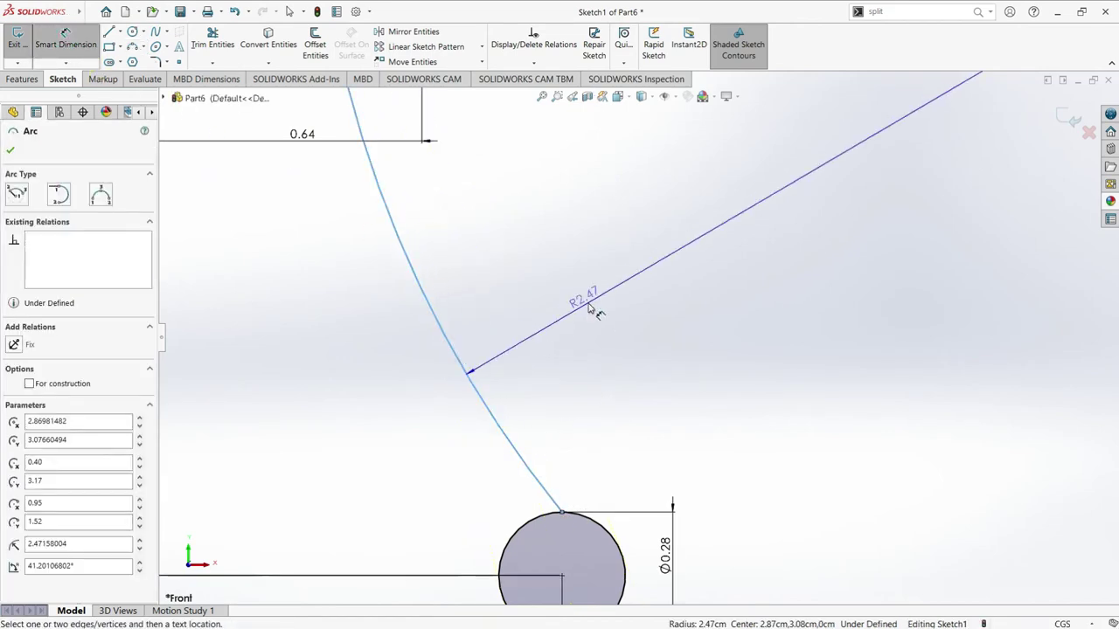
{"action": "left_click", "coordinate": [588, 305]}
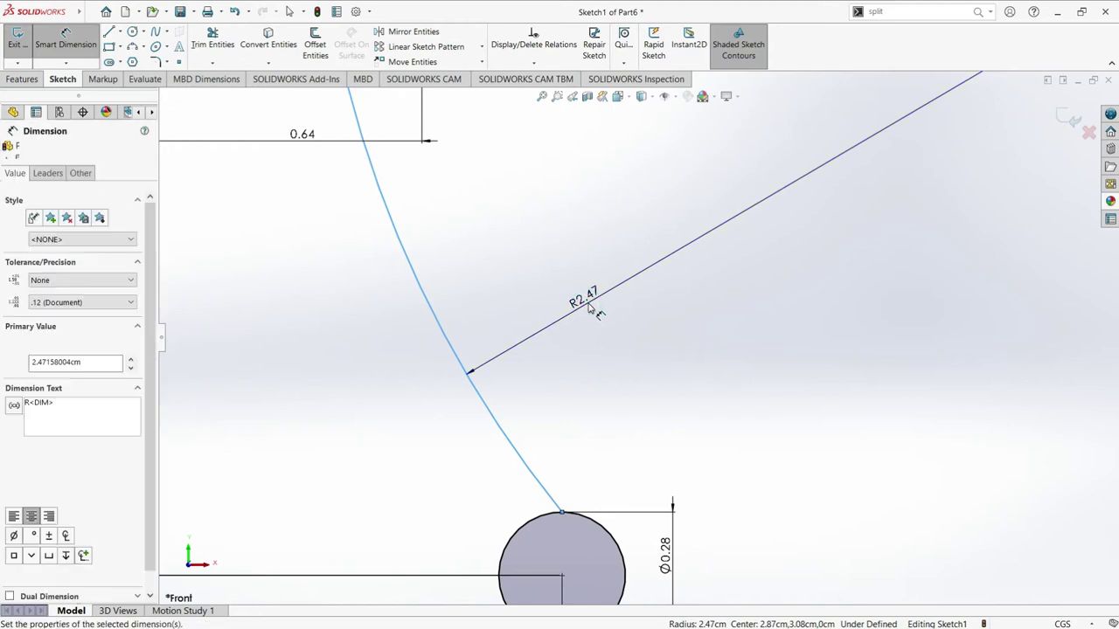
{"action": "type", "text": "2.8"}
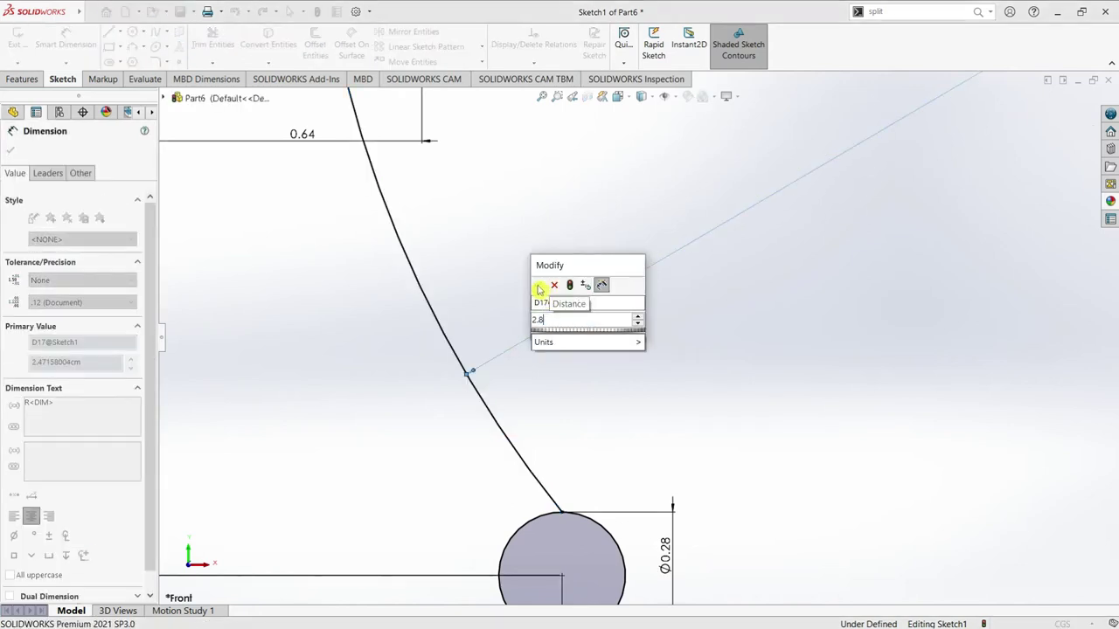
{"action": "left_click", "coordinate": [538, 286]}
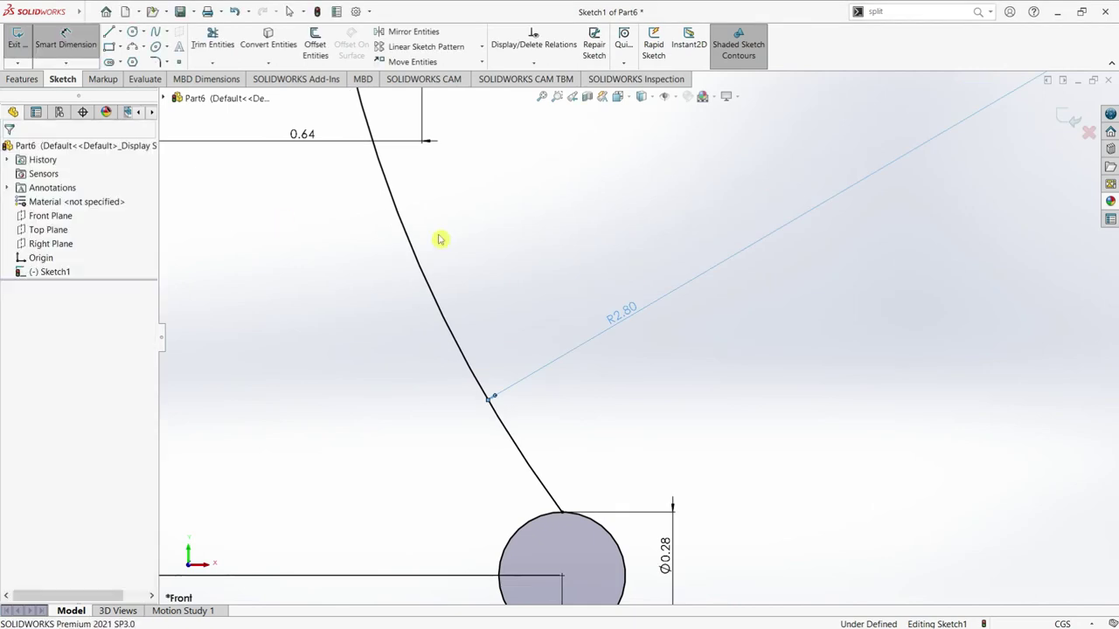
{"action": "key", "text": "Escape"}
{"action": "scroll", "coordinate": [618, 324], "scroll_direction": "up", "scroll_amount": 2}
{"action": "scroll", "coordinate": [618, 324], "scroll_direction": "up", "scroll_amount": 2}
{"action": "scroll", "coordinate": [647, 376], "scroll_direction": "up", "scroll_amount": 2}
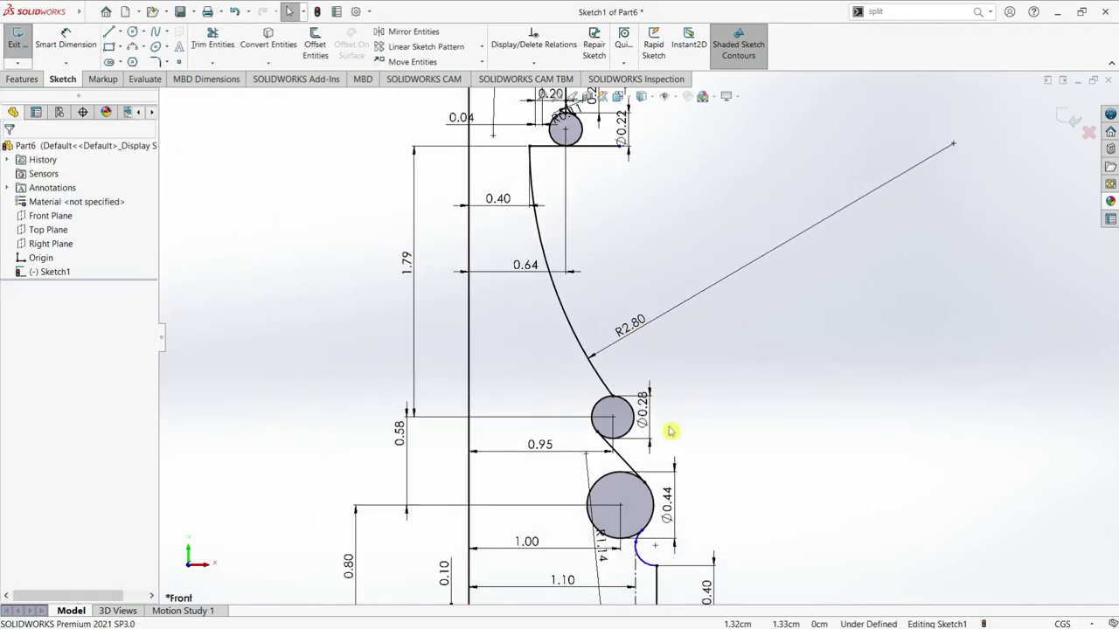
{"action": "scroll", "coordinate": [660, 538], "scroll_direction": "up", "scroll_amount": 1}
{"action": "scroll", "coordinate": [648, 533], "scroll_direction": "down", "scroll_amount": 2}
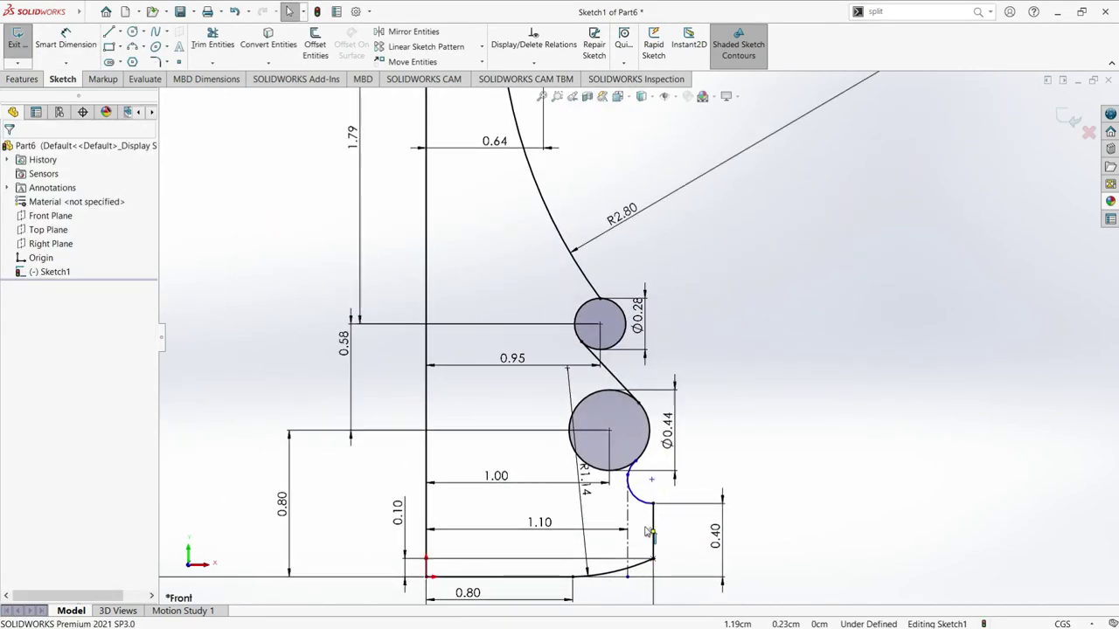
{"action": "scroll", "coordinate": [612, 367], "scroll_direction": "down", "scroll_amount": 2}
{"action": "scroll", "coordinate": [640, 354], "scroll_direction": "down", "scroll_amount": 1}
{"action": "scroll", "coordinate": [641, 353], "scroll_direction": "down", "scroll_amount": 1}
{"action": "scroll", "coordinate": [646, 367], "scroll_direction": "up", "scroll_amount": 1}
{"action": "scroll", "coordinate": [679, 387], "scroll_direction": "up", "scroll_amount": 1}
{"action": "scroll", "coordinate": [673, 393], "scroll_direction": "up", "scroll_amount": 1}
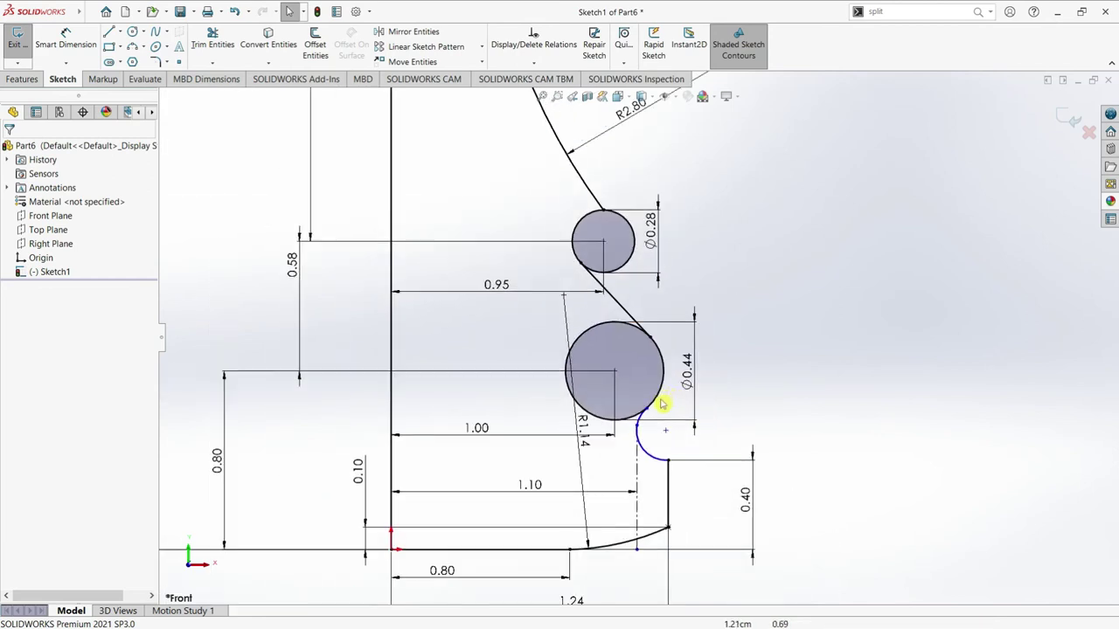
{"action": "scroll", "coordinate": [662, 403], "scroll_direction": "down", "scroll_amount": 1}
{"action": "scroll", "coordinate": [661, 402], "scroll_direction": "down", "scroll_amount": 1}
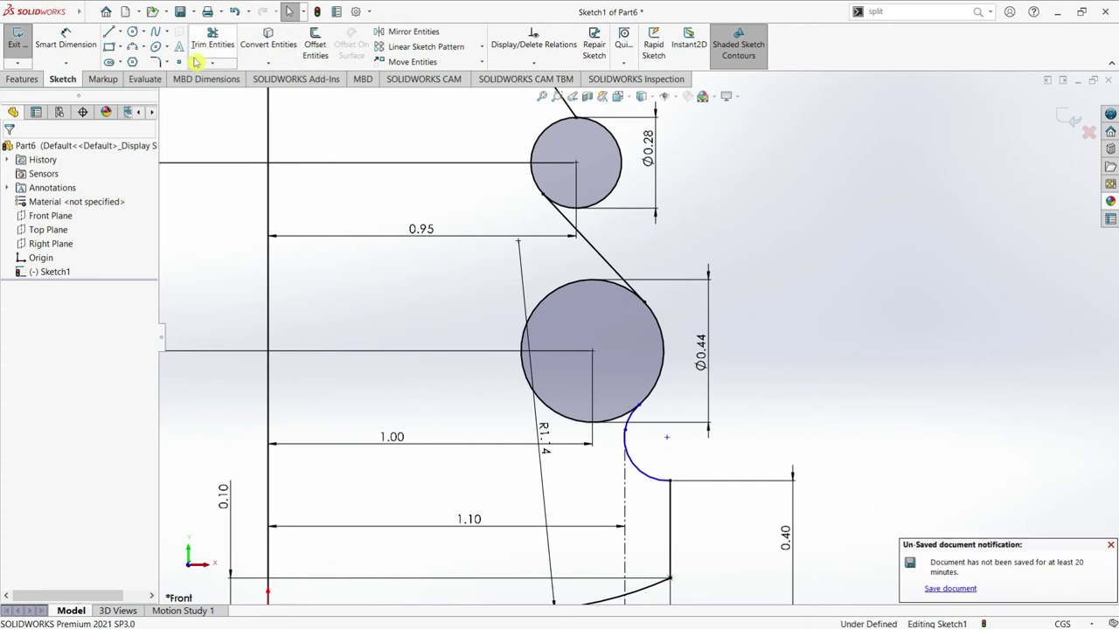
- Trim away the left part of the Ø0.44 circle and the right part of the Ø0.28 circle
{"action": "left_click", "coordinate": [213, 40]}
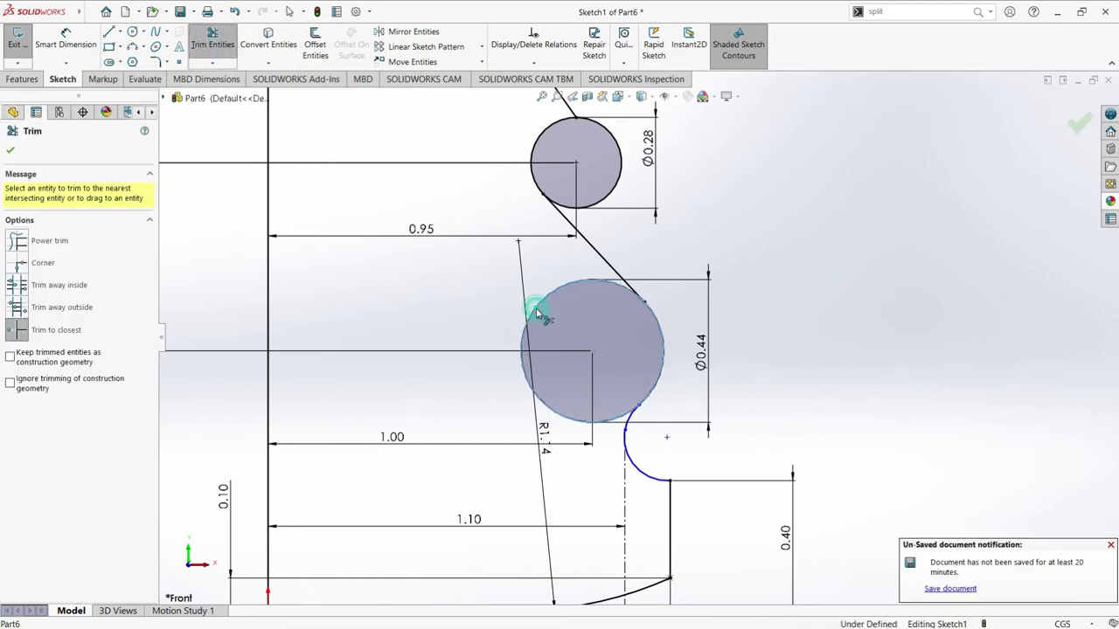
{"action": "left_click", "coordinate": [537, 313]}
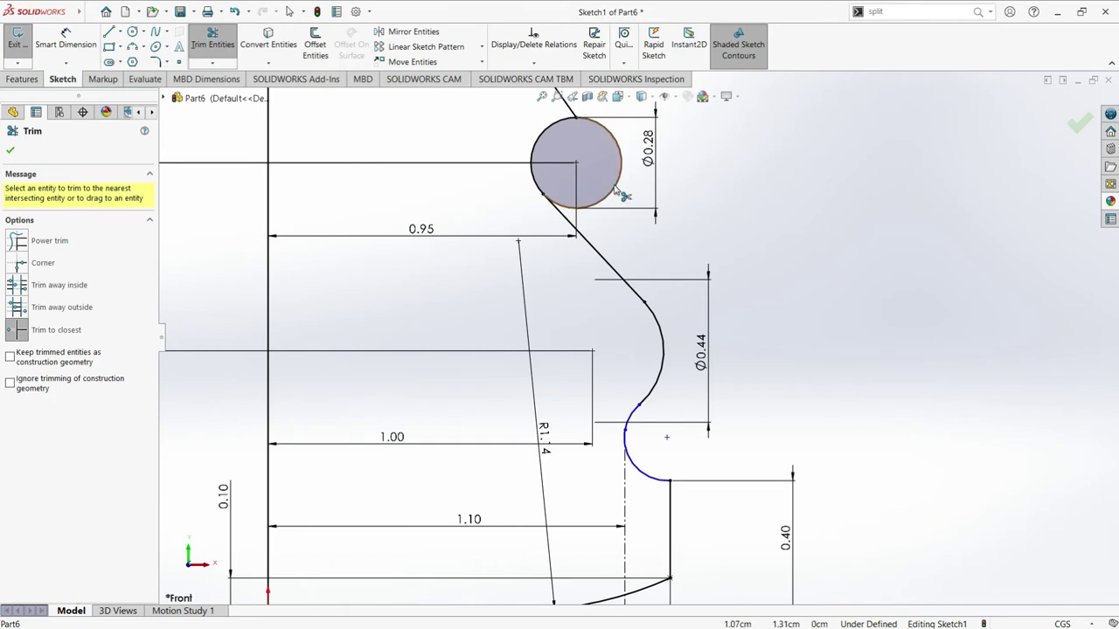
{"action": "left_click", "coordinate": [615, 190]}
{"action": "scroll", "coordinate": [594, 166], "scroll_direction": "up", "scroll_amount": 2}
{"action": "scroll", "coordinate": [596, 164], "scroll_direction": "up", "scroll_amount": 3}
{"action": "scroll", "coordinate": [598, 160], "scroll_direction": "up", "scroll_amount": 2}
{"action": "scroll", "coordinate": [600, 161], "scroll_direction": "down", "scroll_amount": 2}
{"action": "scroll", "coordinate": [607, 201], "scroll_direction": "down", "scroll_amount": 2}
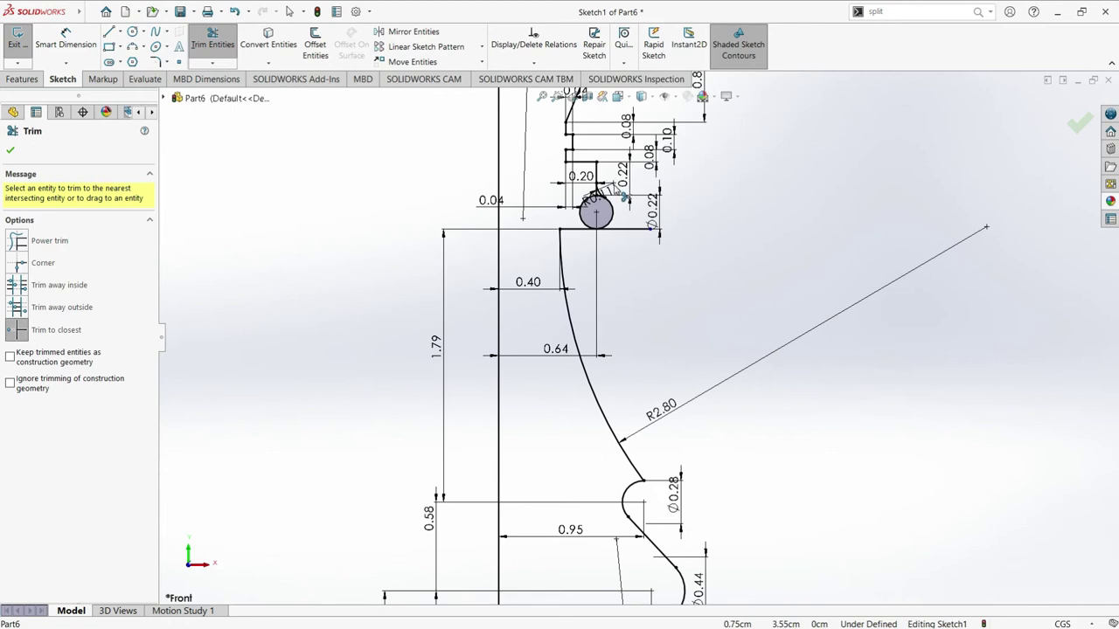
{"action": "scroll", "coordinate": [616, 249], "scroll_direction": "down", "scroll_amount": 2}
{"action": "scroll", "coordinate": [634, 319], "scroll_direction": "down", "scroll_amount": 2}
{"action": "scroll", "coordinate": [636, 325], "scroll_direction": "down", "scroll_amount": 1}
{"action": "scroll", "coordinate": [631, 345], "scroll_direction": "down", "scroll_amount": 1}
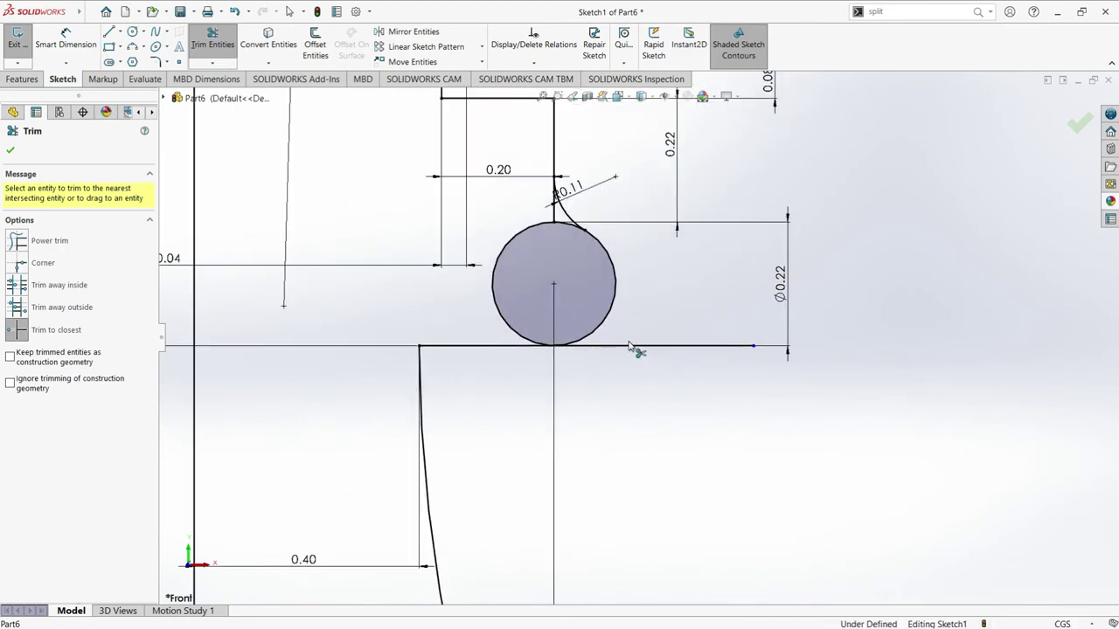
{"action": "scroll", "coordinate": [630, 352], "scroll_direction": "down", "scroll_amount": 2}
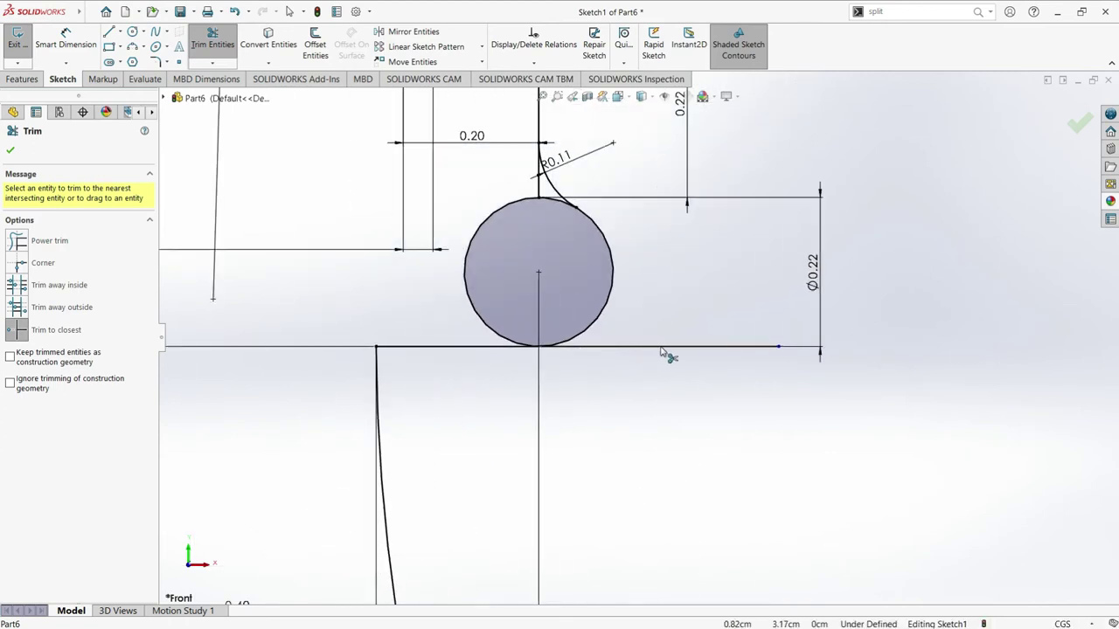
- Trim the stray line segments and the left half of the small top circle
{"action": "left_click", "coordinate": [657, 347]}
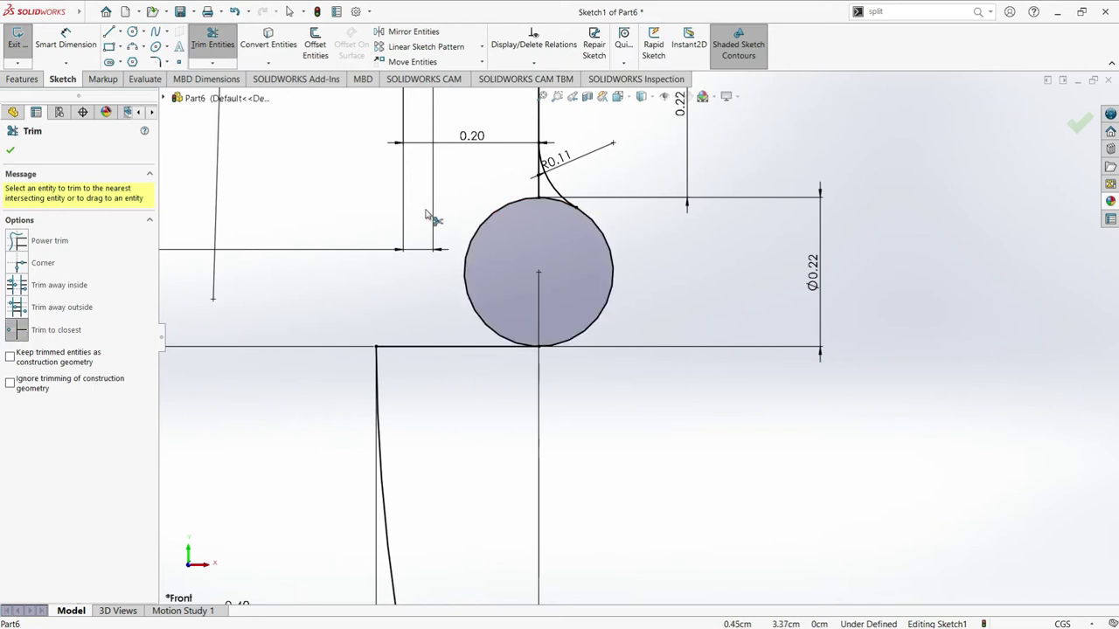
{"action": "scroll", "coordinate": [540, 196], "scroll_direction": "down", "scroll_amount": 2}
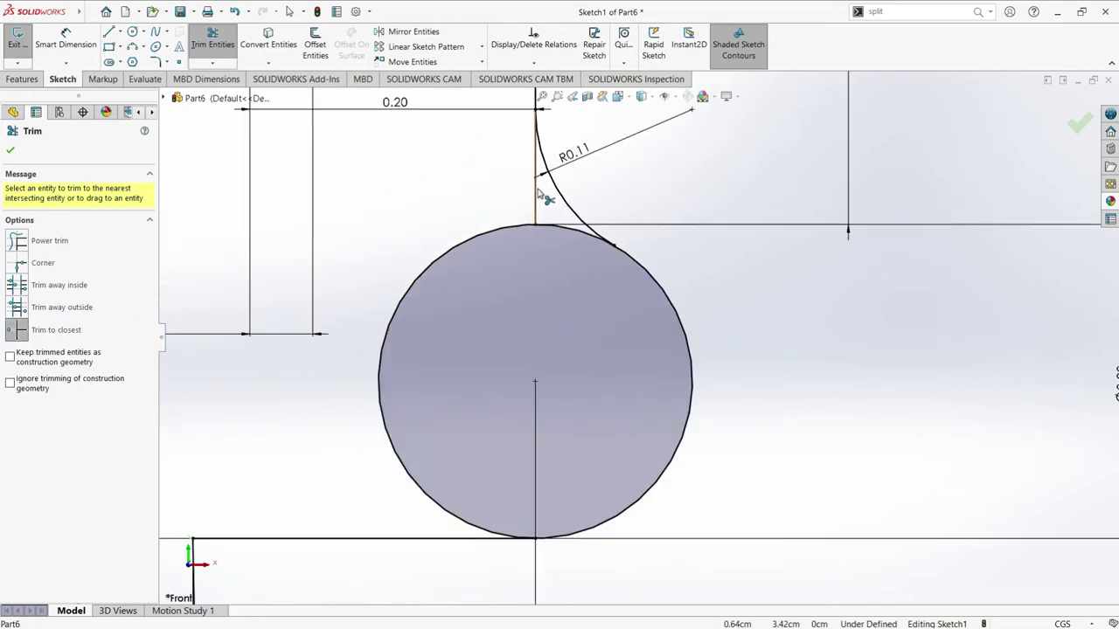
{"action": "left_click", "coordinate": [537, 199]}
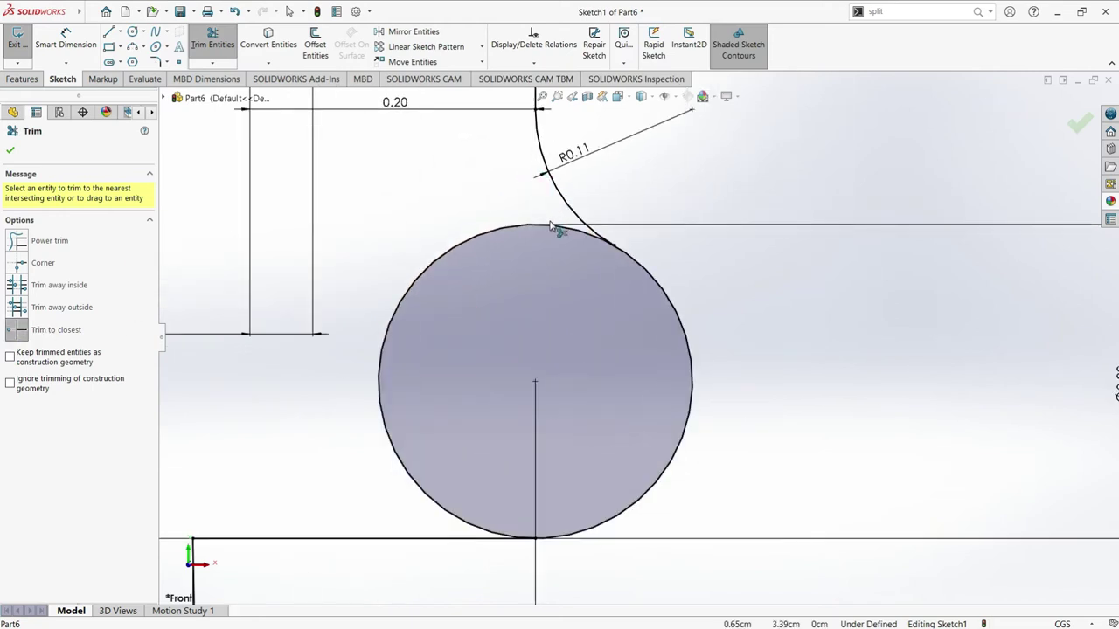
{"action": "left_click", "coordinate": [552, 227]}
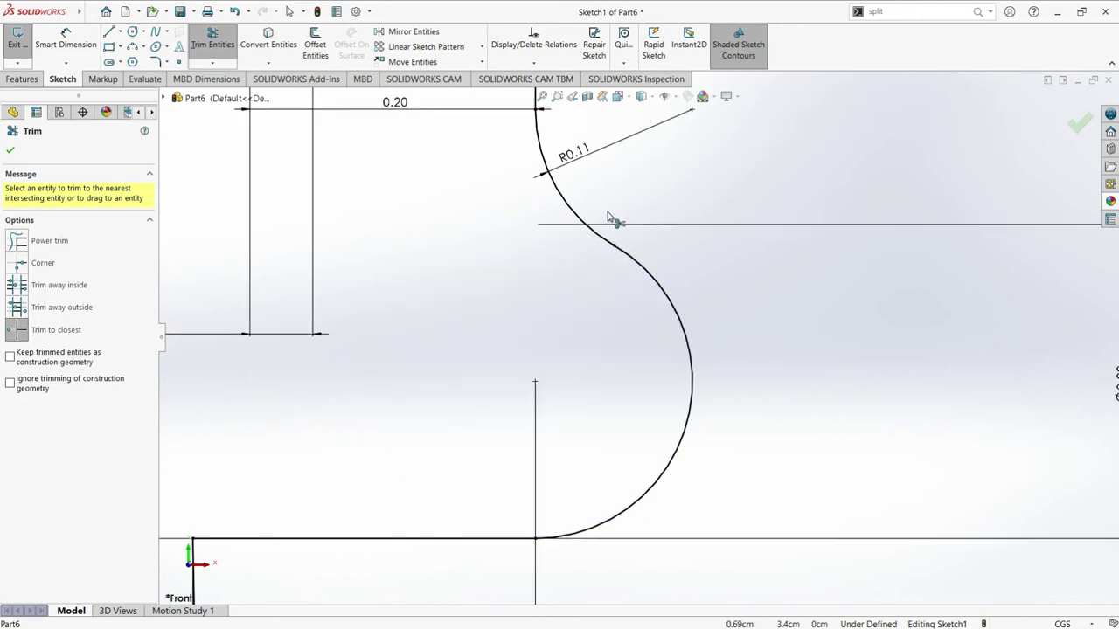
{"action": "scroll", "coordinate": [609, 217], "scroll_direction": "up", "scroll_amount": 4}
{"action": "scroll", "coordinate": [616, 206], "scroll_direction": "up", "scroll_amount": 2}
{"action": "scroll", "coordinate": [618, 197], "scroll_direction": "up", "scroll_amount": 1}
{"action": "scroll", "coordinate": [651, 216], "scroll_direction": "down", "scroll_amount": 1}
{"action": "scroll", "coordinate": [697, 262], "scroll_direction": "up", "scroll_amount": 3}
{"action": "scroll", "coordinate": [594, 225], "scroll_direction": "down", "scroll_amount": 1}
{"action": "scroll", "coordinate": [586, 223], "scroll_direction": "down", "scroll_amount": 1}
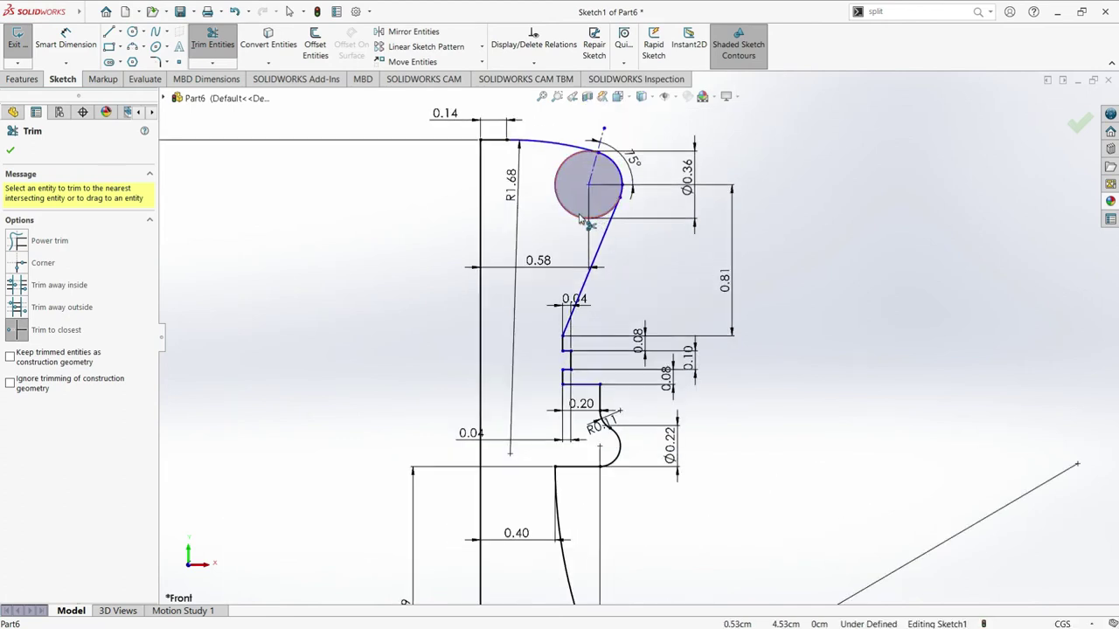
- Trim the Ø0.36 top circle down to its joining arc and close Trim
{"action": "left_click", "coordinate": [579, 220]}
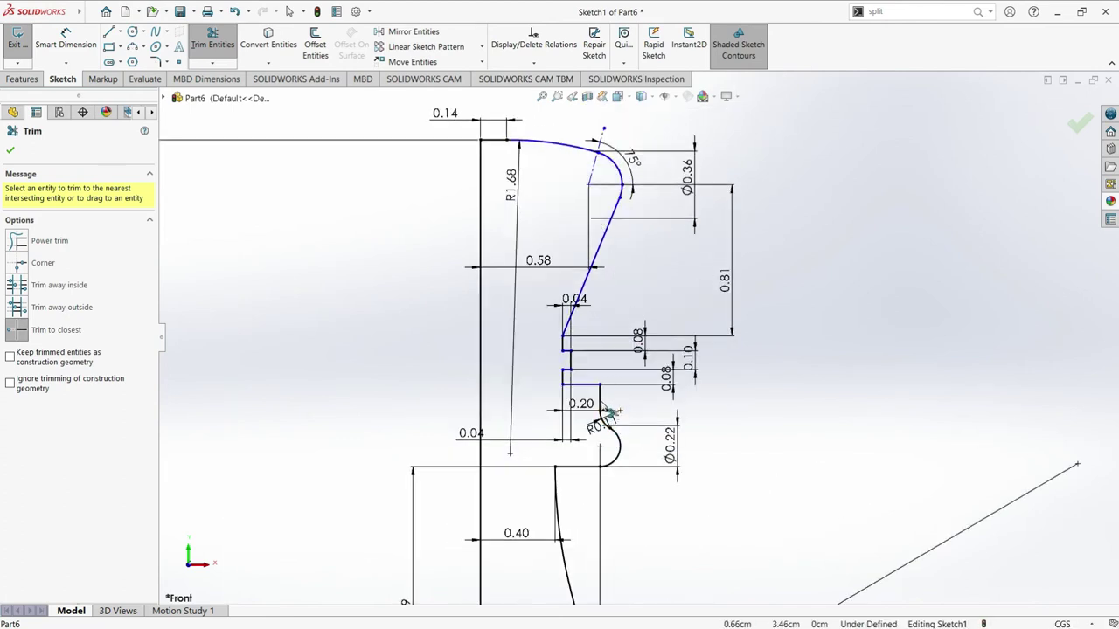
{"action": "scroll", "coordinate": [594, 432], "scroll_direction": "up", "scroll_amount": 3}
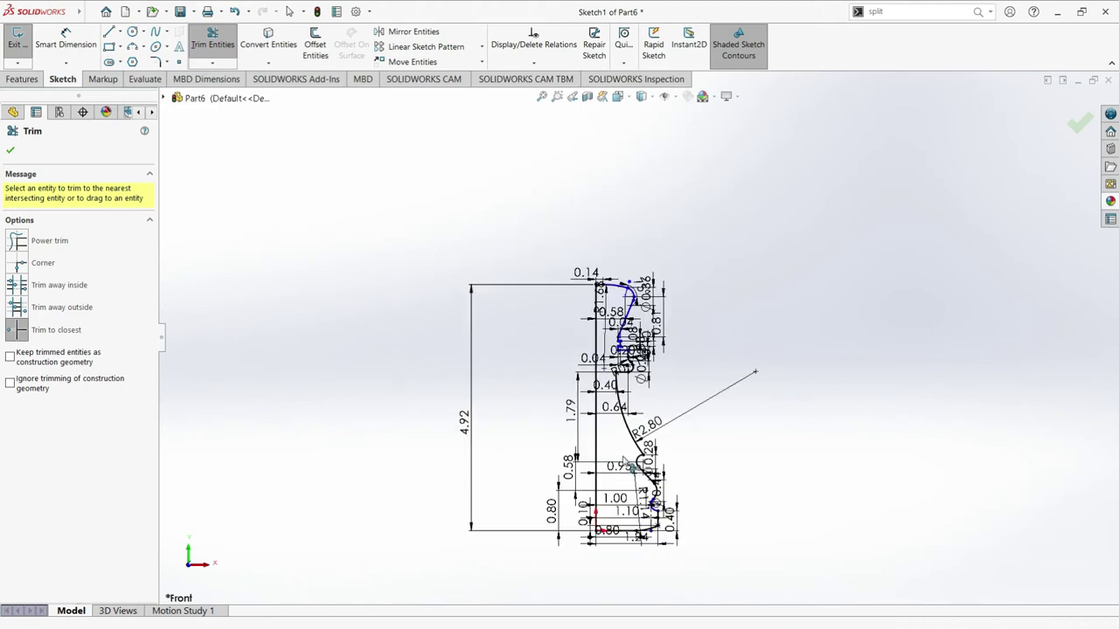
{"action": "scroll", "coordinate": [620, 453], "scroll_direction": "down", "scroll_amount": 1}
{"action": "scroll", "coordinate": [621, 452], "scroll_direction": "down", "scroll_amount": 1}
{"action": "scroll", "coordinate": [648, 210], "scroll_direction": "down", "scroll_amount": 1}
{"action": "scroll", "coordinate": [652, 185], "scroll_direction": "down", "scroll_amount": 1}
{"action": "scroll", "coordinate": [647, 180], "scroll_direction": "down", "scroll_amount": 1}
{"action": "scroll", "coordinate": [646, 179], "scroll_direction": "down", "scroll_amount": 2}
{"action": "scroll", "coordinate": [647, 179], "scroll_direction": "down", "scroll_amount": 1}
{"action": "scroll", "coordinate": [690, 212], "scroll_direction": "down", "scroll_amount": 1}
{"action": "scroll", "coordinate": [677, 354], "scroll_direction": "down", "scroll_amount": 1}
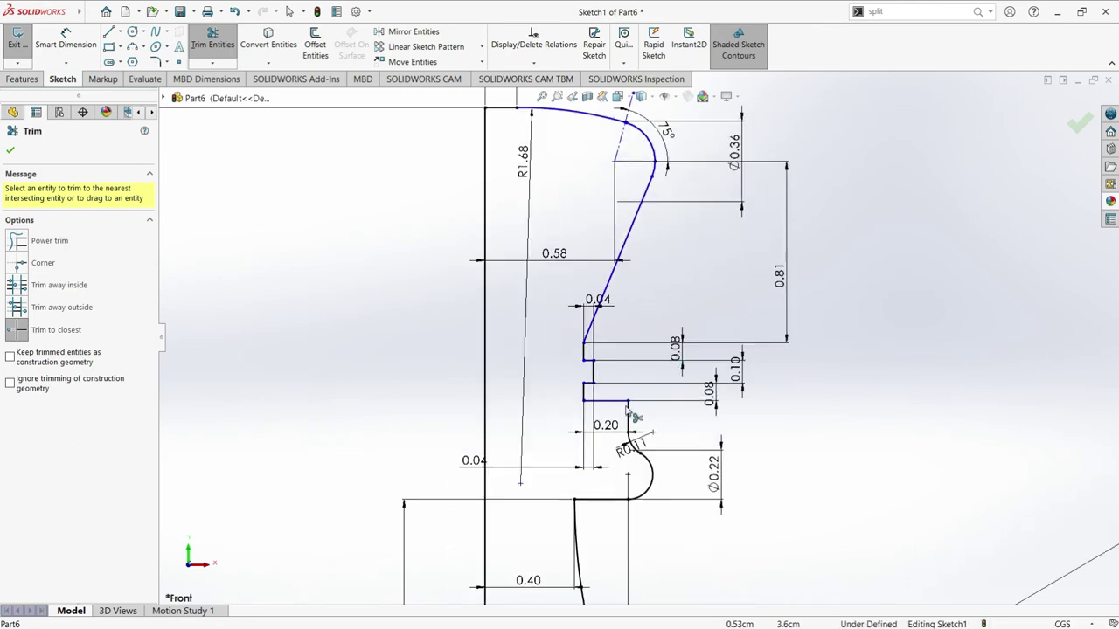
{"action": "left_click", "coordinate": [11, 156]}
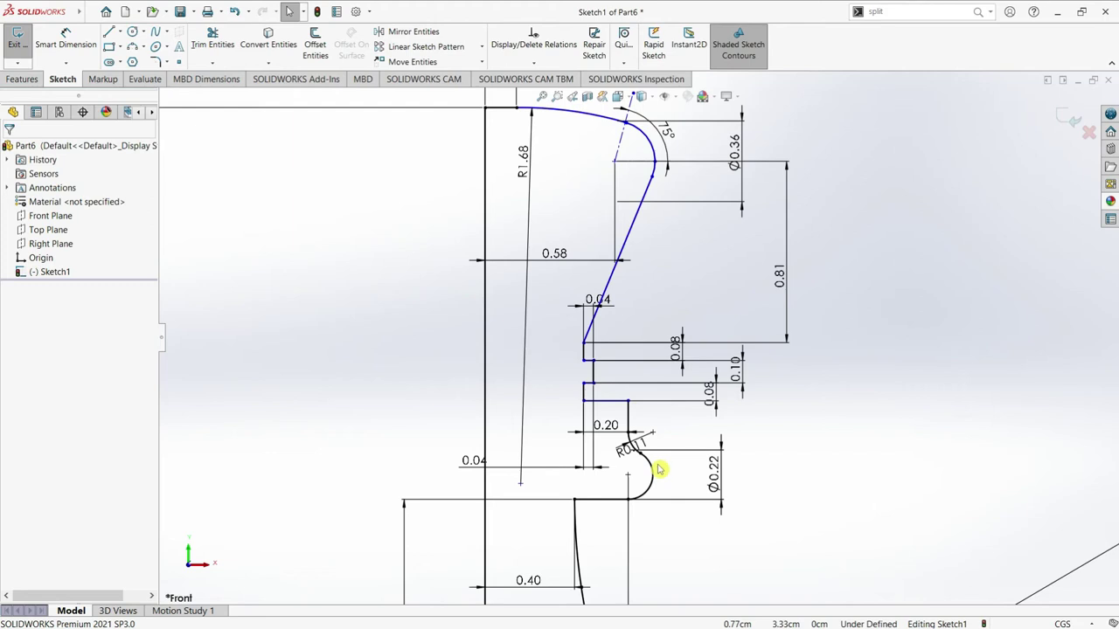
{"action": "scroll", "coordinate": [624, 496], "scroll_direction": "down", "scroll_amount": 1}
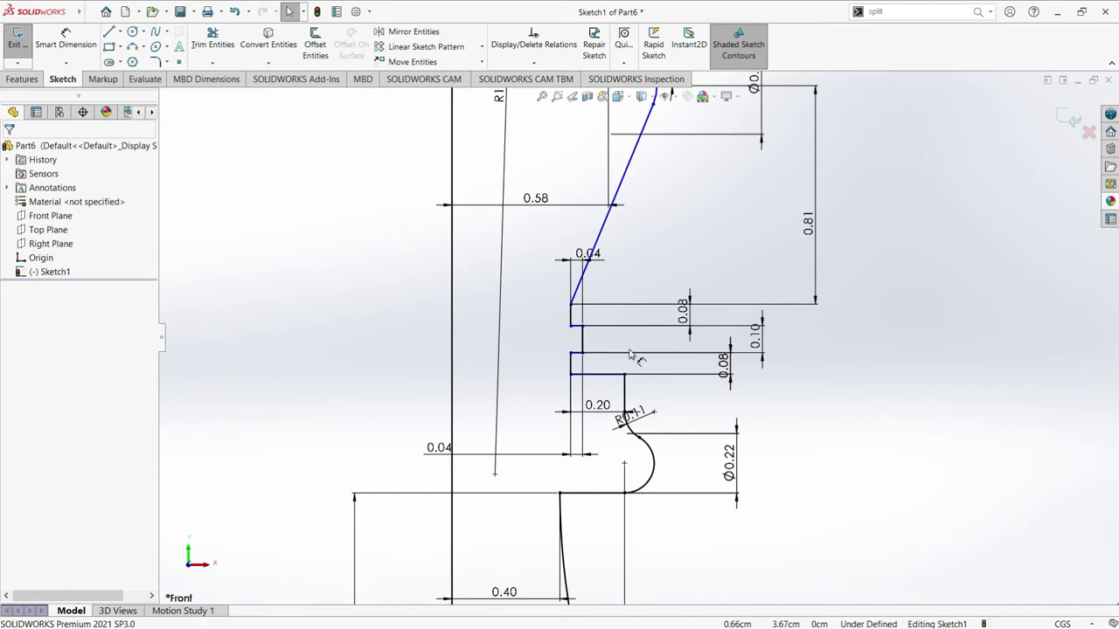
{"action": "left_click", "coordinate": [716, 236]}
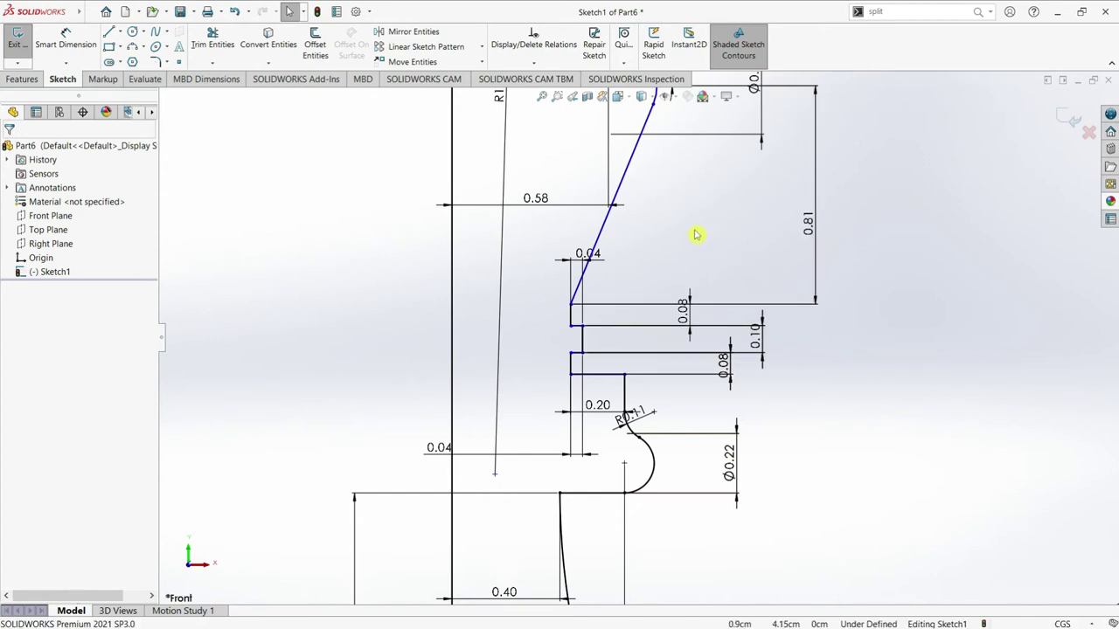
{"action": "middle_click_drag", "start_coordinate": [693, 215], "coordinate": [681, 420], "text": "ctrl"}
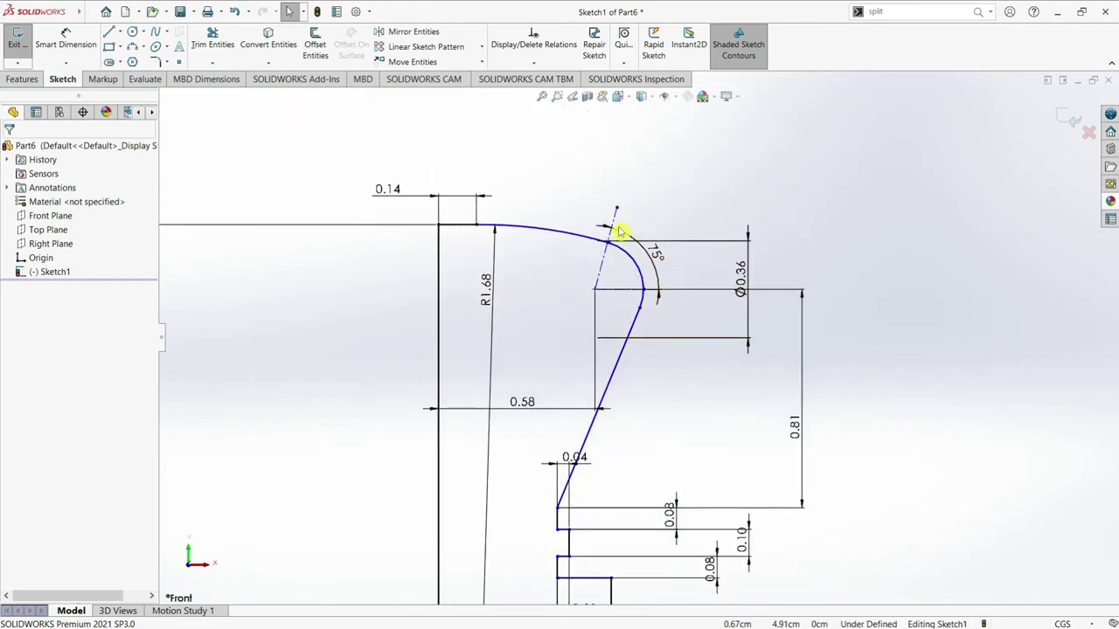
{"action": "scroll", "coordinate": [611, 236], "scroll_direction": "down", "scroll_amount": 2}
{"action": "scroll", "coordinate": [612, 236], "scroll_direction": "down", "scroll_amount": 5}
{"action": "scroll", "coordinate": [612, 288], "scroll_direction": "down", "scroll_amount": 2}
{"action": "scroll", "coordinate": [600, 312], "scroll_direction": "down", "scroll_amount": 1}
{"action": "scroll", "coordinate": [620, 338], "scroll_direction": "down", "scroll_amount": 2}
{"action": "scroll", "coordinate": [627, 341], "scroll_direction": "down", "scroll_amount": 1}
{"action": "scroll", "coordinate": [603, 325], "scroll_direction": "down", "scroll_amount": 2}
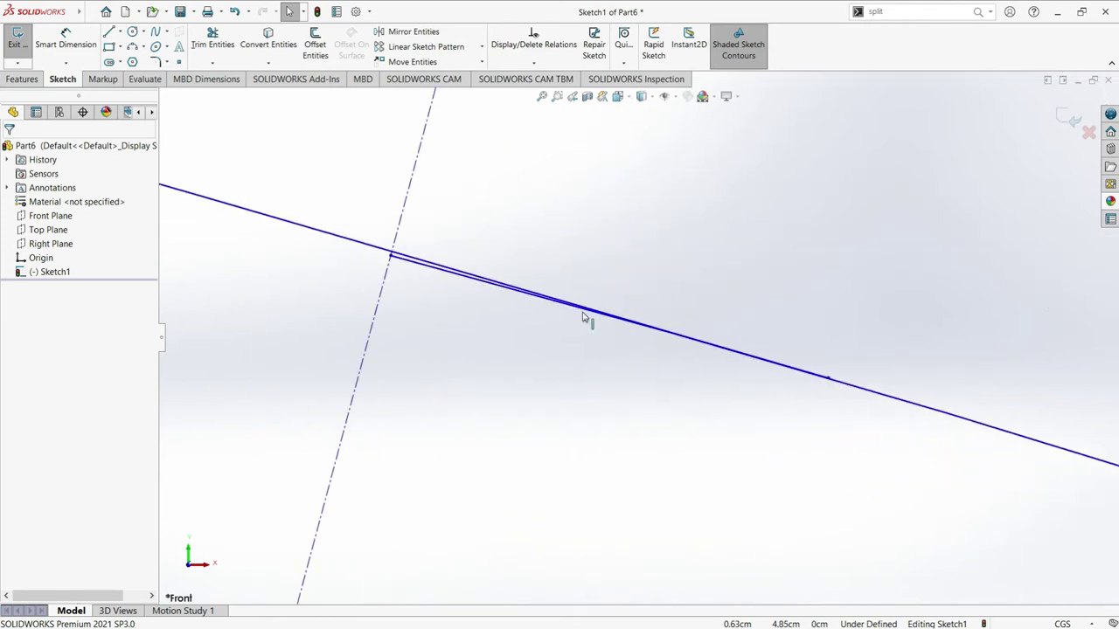
{"action": "scroll", "coordinate": [588, 310], "scroll_direction": "up", "scroll_amount": 1}
{"action": "scroll", "coordinate": [591, 302], "scroll_direction": "up", "scroll_amount": 1}
{"action": "scroll", "coordinate": [591, 302], "scroll_direction": "up", "scroll_amount": 1}
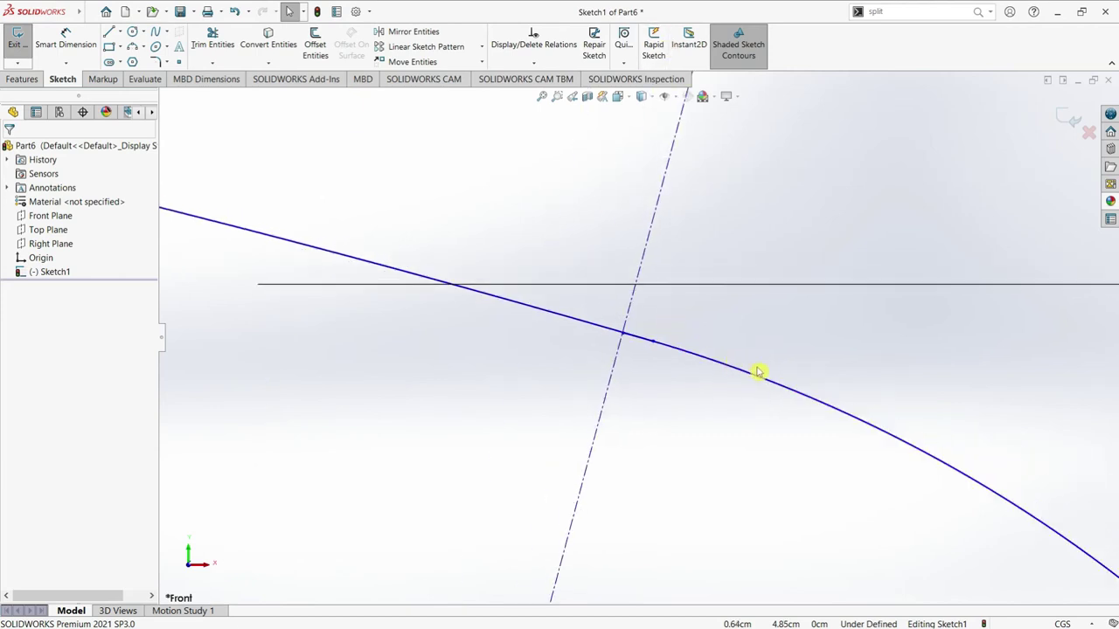
{"action": "scroll", "coordinate": [865, 409], "scroll_direction": "up", "scroll_amount": 1}
{"action": "scroll", "coordinate": [682, 371], "scroll_direction": "up", "scroll_amount": 1}
{"action": "scroll", "coordinate": [655, 351], "scroll_direction": "up", "scroll_amount": 2}
{"action": "scroll", "coordinate": [653, 351], "scroll_direction": "up", "scroll_amount": 2}
{"action": "scroll", "coordinate": [655, 352], "scroll_direction": "up", "scroll_amount": 1}
{"action": "scroll", "coordinate": [597, 332], "scroll_direction": "down", "scroll_amount": 1}
{"action": "scroll", "coordinate": [525, 314], "scroll_direction": "down", "scroll_amount": 2}
{"action": "scroll", "coordinate": [629, 324], "scroll_direction": "down", "scroll_amount": 1}
{"action": "scroll", "coordinate": [699, 332], "scroll_direction": "down", "scroll_amount": 1}
{"action": "scroll", "coordinate": [769, 332], "scroll_direction": "down", "scroll_amount": 2}
{"action": "scroll", "coordinate": [760, 341], "scroll_direction": "down", "scroll_amount": 1}
{"action": "scroll", "coordinate": [699, 346], "scroll_direction": "down", "scroll_amount": 1}
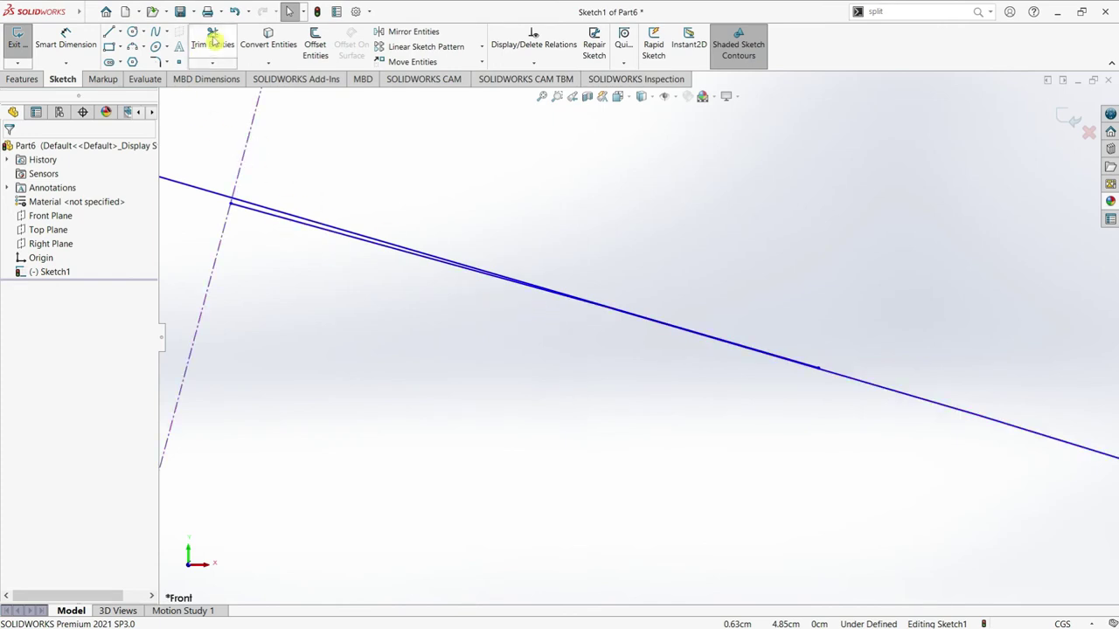
- Trim away the stray overlapping segment at the top of the profile
{"action": "left_click", "coordinate": [213, 40]}
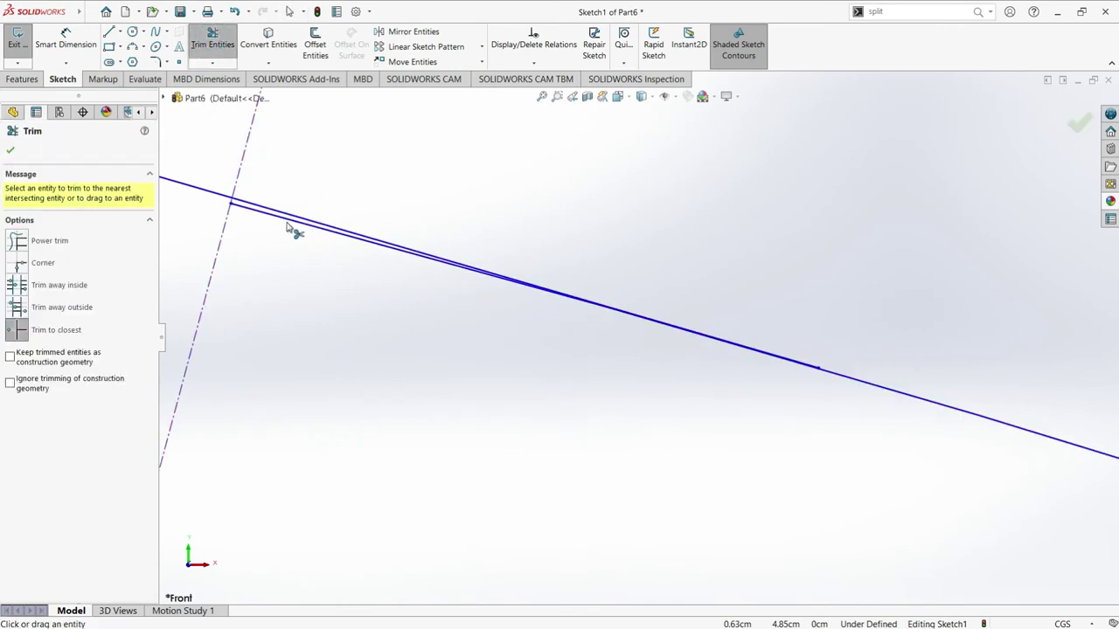
{"action": "left_click", "coordinate": [291, 223]}
{"action": "scroll", "coordinate": [837, 366], "scroll_direction": "up", "scroll_amount": 1}
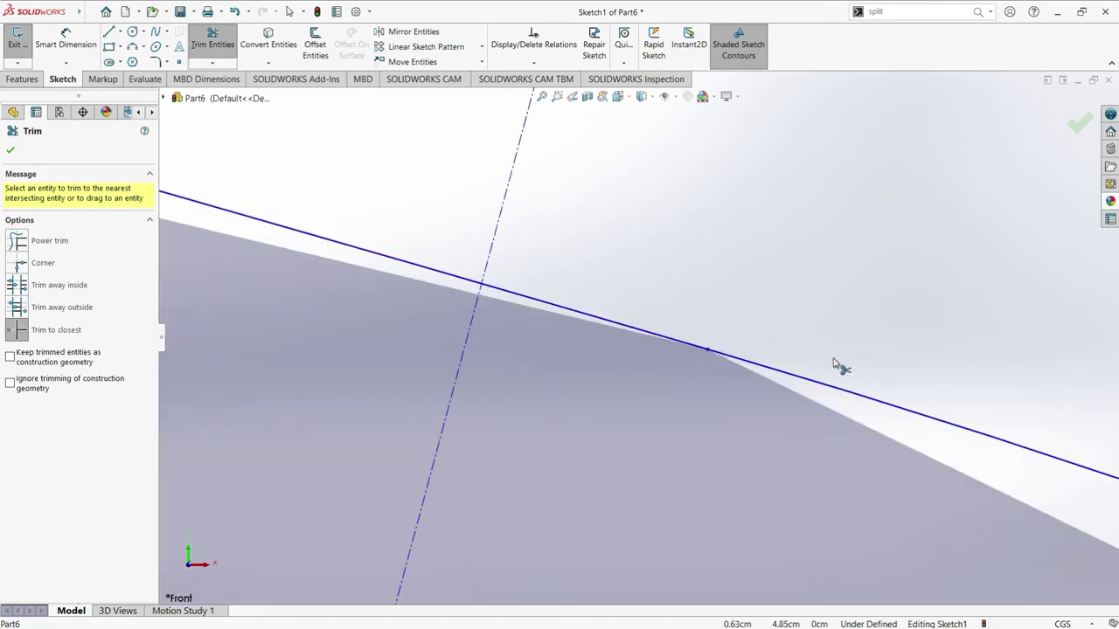
{"action": "scroll", "coordinate": [836, 366], "scroll_direction": "up", "scroll_amount": 2}
{"action": "scroll", "coordinate": [837, 365], "scroll_direction": "up", "scroll_amount": 2}
{"action": "scroll", "coordinate": [836, 367], "scroll_direction": "up", "scroll_amount": 3}
{"action": "scroll", "coordinate": [837, 367], "scroll_direction": "up", "scroll_amount": 1}
{"action": "scroll", "coordinate": [728, 396], "scroll_direction": "up", "scroll_amount": 1}
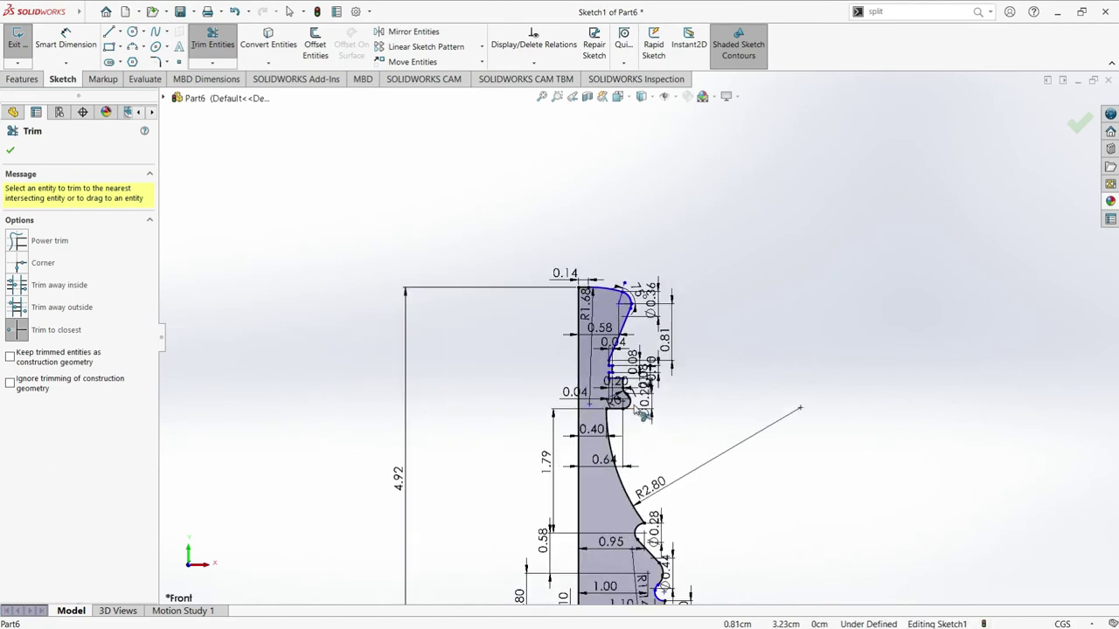
{"action": "scroll", "coordinate": [643, 414], "scroll_direction": "up", "scroll_amount": 1}
{"action": "scroll", "coordinate": [643, 298], "scroll_direction": "up", "scroll_amount": 1}
{"action": "key", "text": "Escape"}
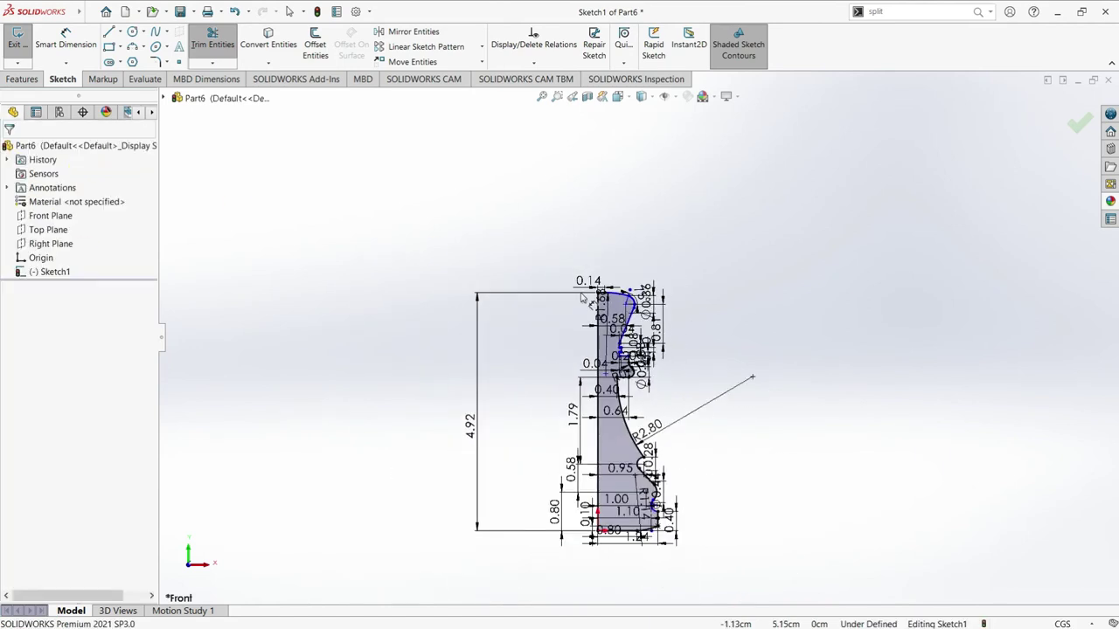
- Tilt the sketch view to an oblique angle
{"action": "scroll", "coordinate": [667, 480], "scroll_direction": "down", "scroll_amount": 1}
{"action": "scroll", "coordinate": [666, 490], "scroll_direction": "down", "scroll_amount": 1}
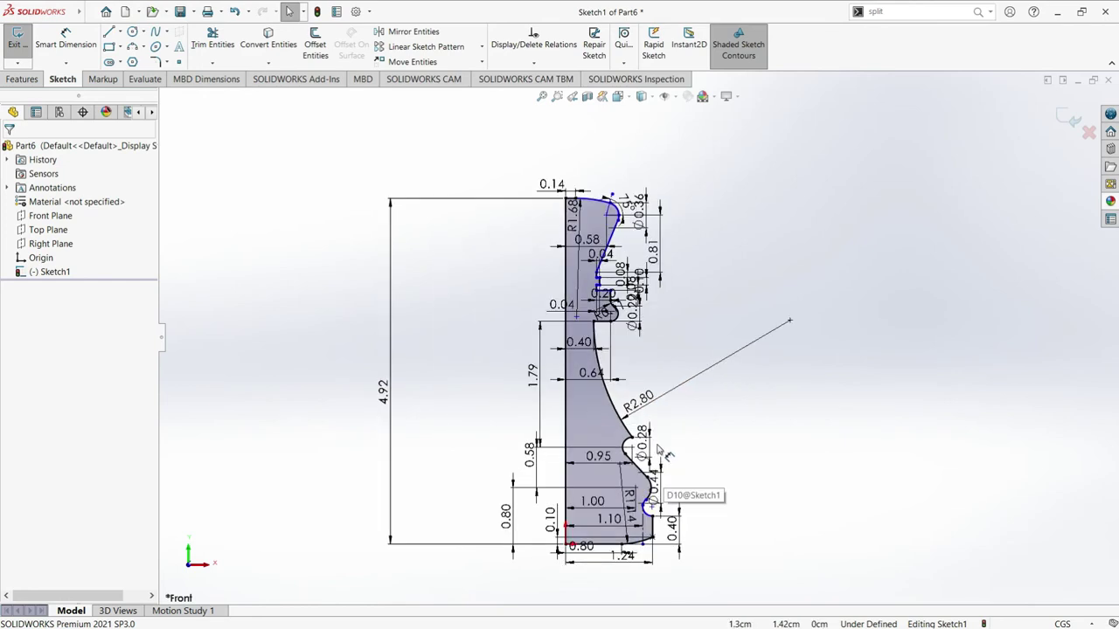
{"action": "middle_click_drag", "start_coordinate": [661, 449], "coordinate": [611, 411]}
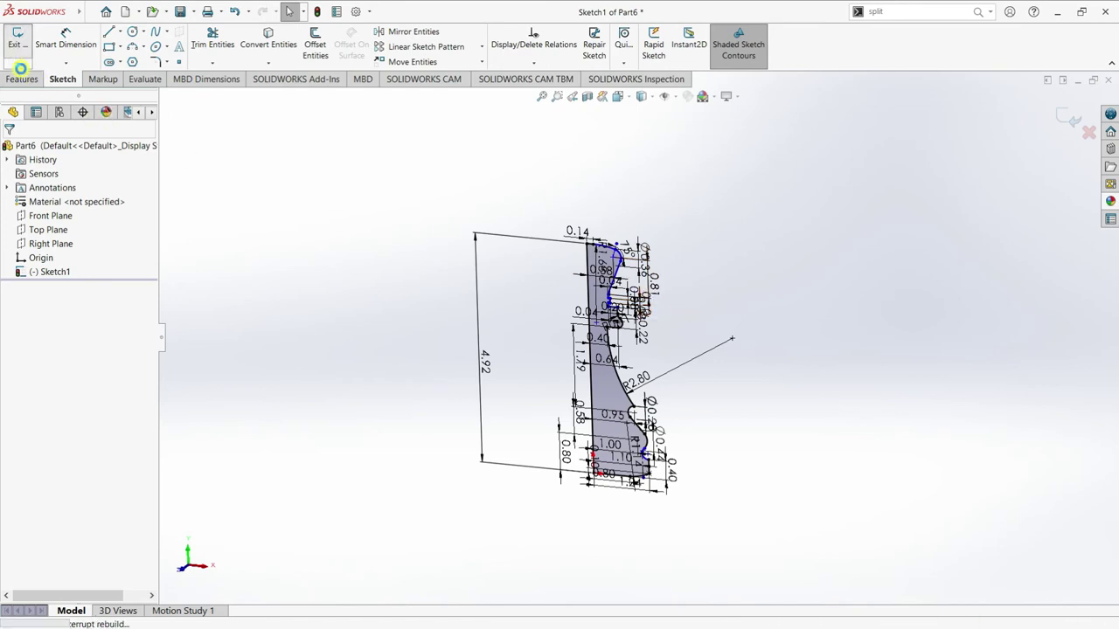
- Revolve the profile 360° Blind about the Line1 centerline, creating Revolve1
{"action": "key", "text": "ctrl+1"}
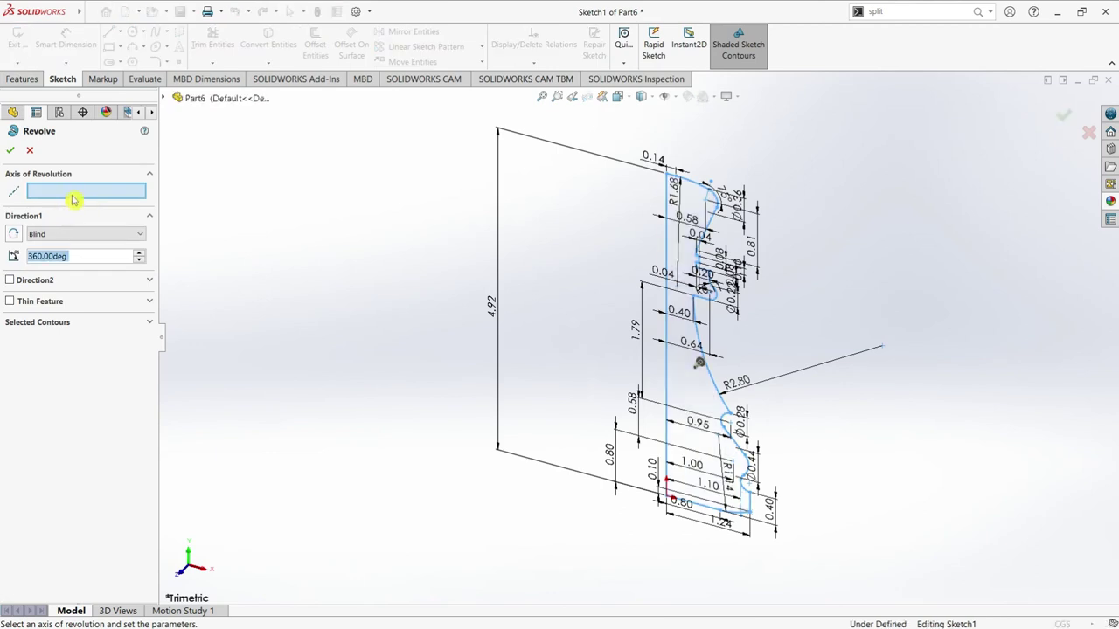
{"action": "left_click", "coordinate": [668, 245]}
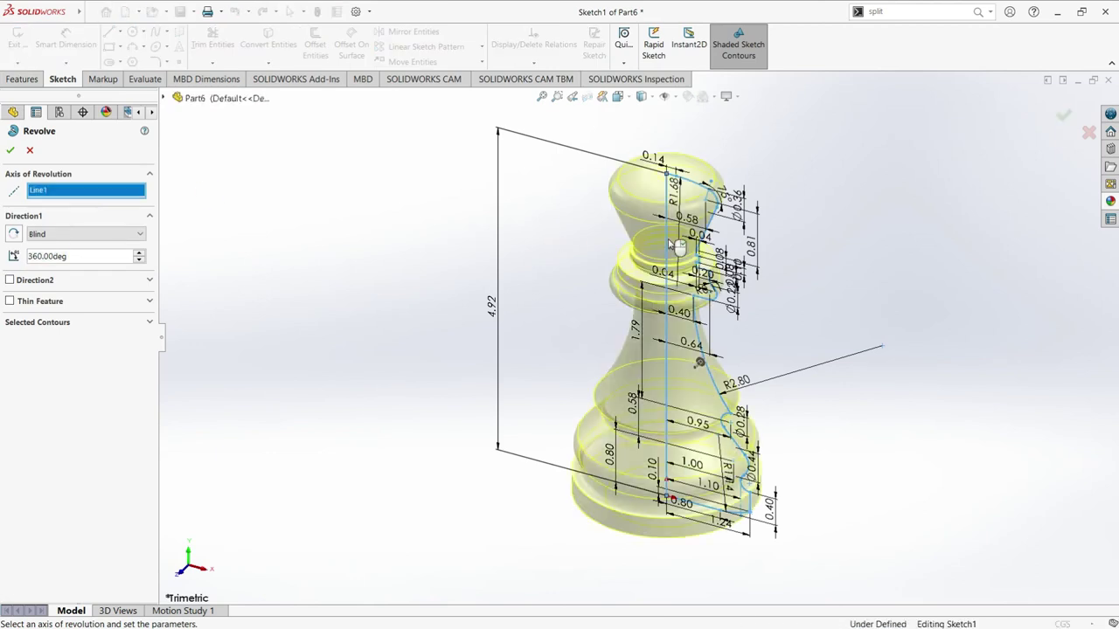
{"action": "left_click", "coordinate": [15, 150]}
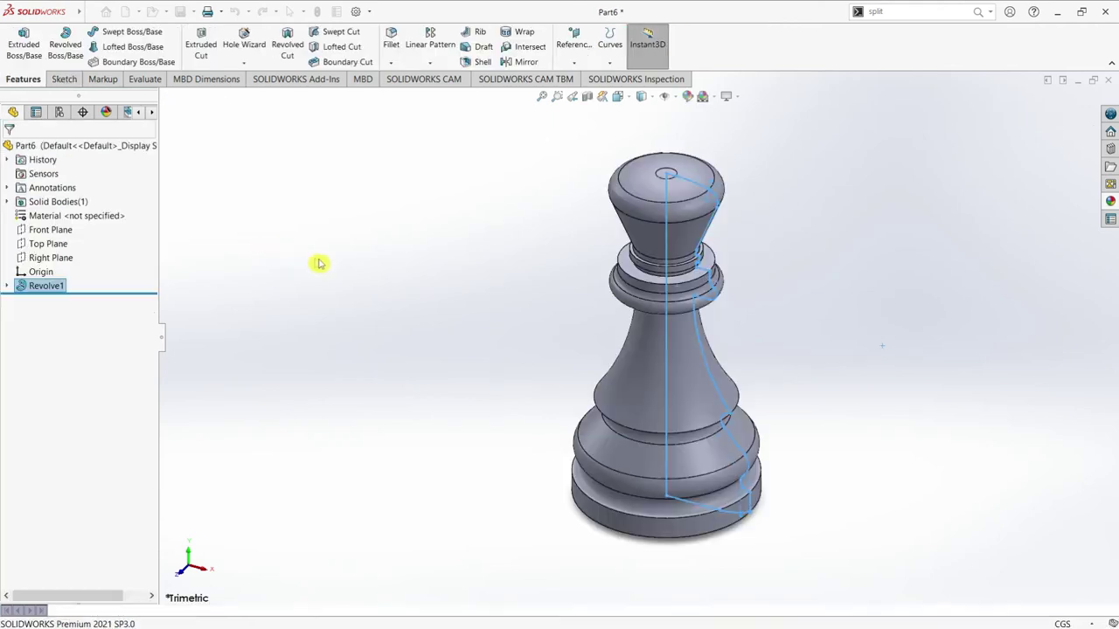
- Save the part from the File menu under the name Chess Piece-King
{"action": "left_click", "coordinate": [90, 12]}
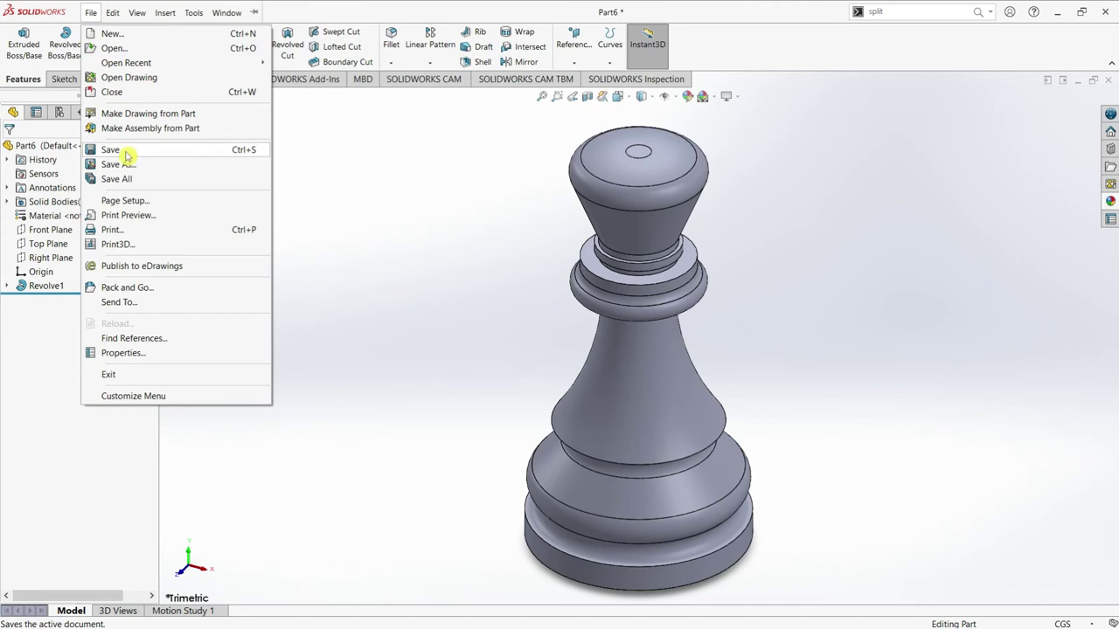
{"action": "left_click", "coordinate": [125, 154]}
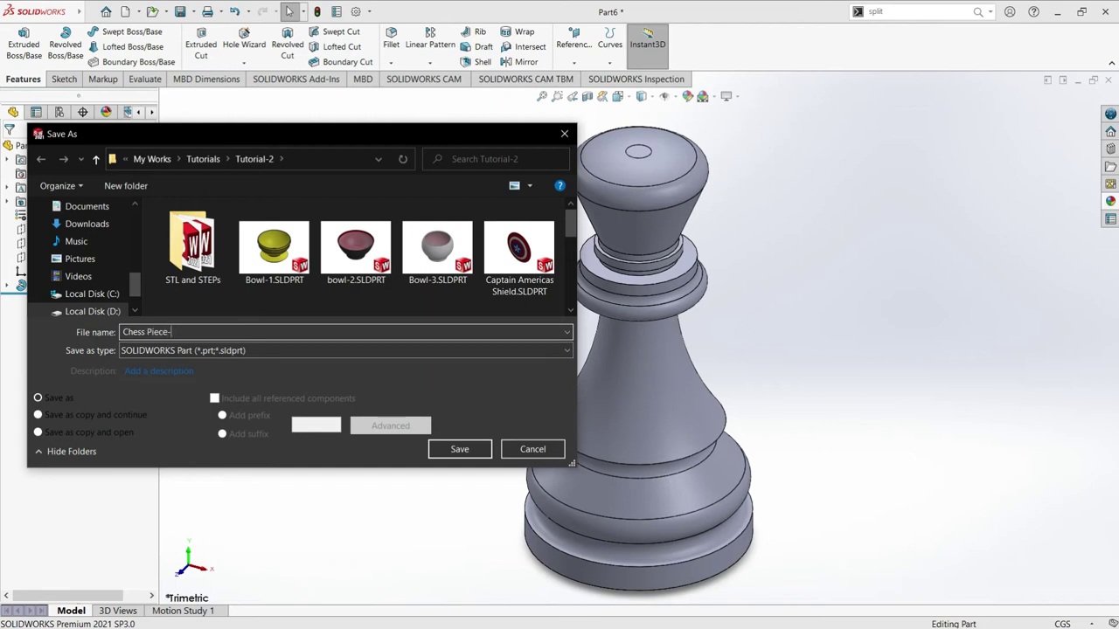
{"action": "left_click", "coordinate": [460, 449]}
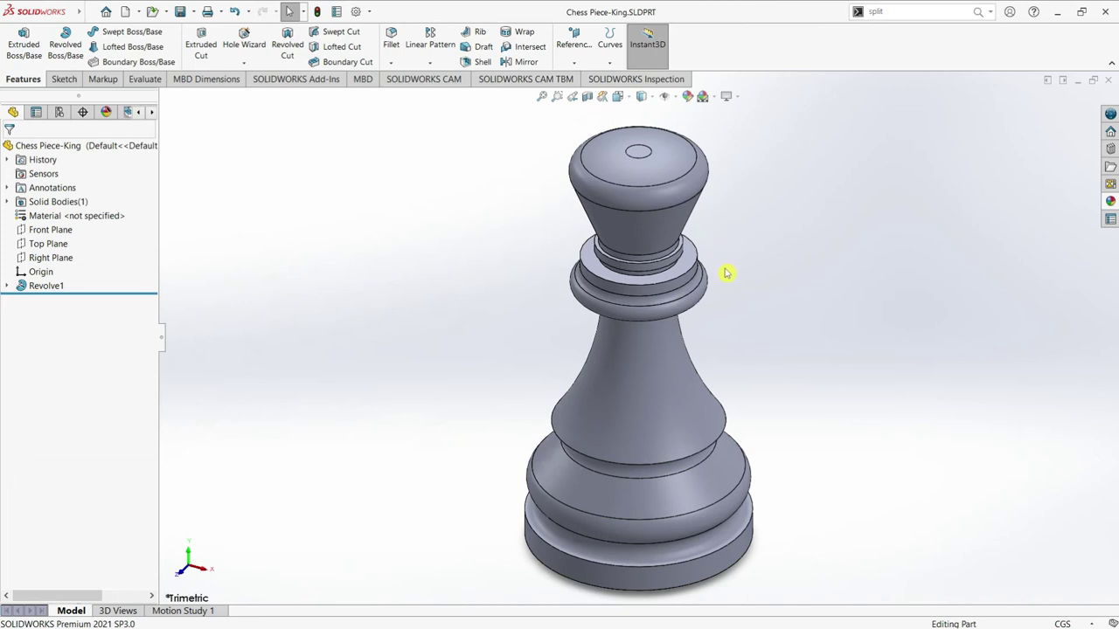
{"action": "scroll", "coordinate": [725, 273], "scroll_direction": "up", "scroll_amount": 2}
- Orbit the king and start a new sketch on the Front Plane in isometric view
{"action": "scroll", "coordinate": [723, 318], "scroll_direction": "up", "scroll_amount": 3}
{"action": "mouse_move", "coordinate": [724, 318]}
{"action": "middle_mouse_down"}
{"action": "mouse_move", "coordinate": [707, 220]}
{"action": "mouse_move", "coordinate": [685, 403]}
{"action": "mouse_move", "coordinate": [629, 223]}
{"action": "middle_mouse_up"}
{"action": "scroll", "coordinate": [624, 212], "scroll_direction": "down", "scroll_amount": 3}
{"action": "scroll", "coordinate": [656, 270], "scroll_direction": "down", "scroll_amount": 2}
{"action": "scroll", "coordinate": [656, 270], "scroll_direction": "up", "scroll_amount": 4}
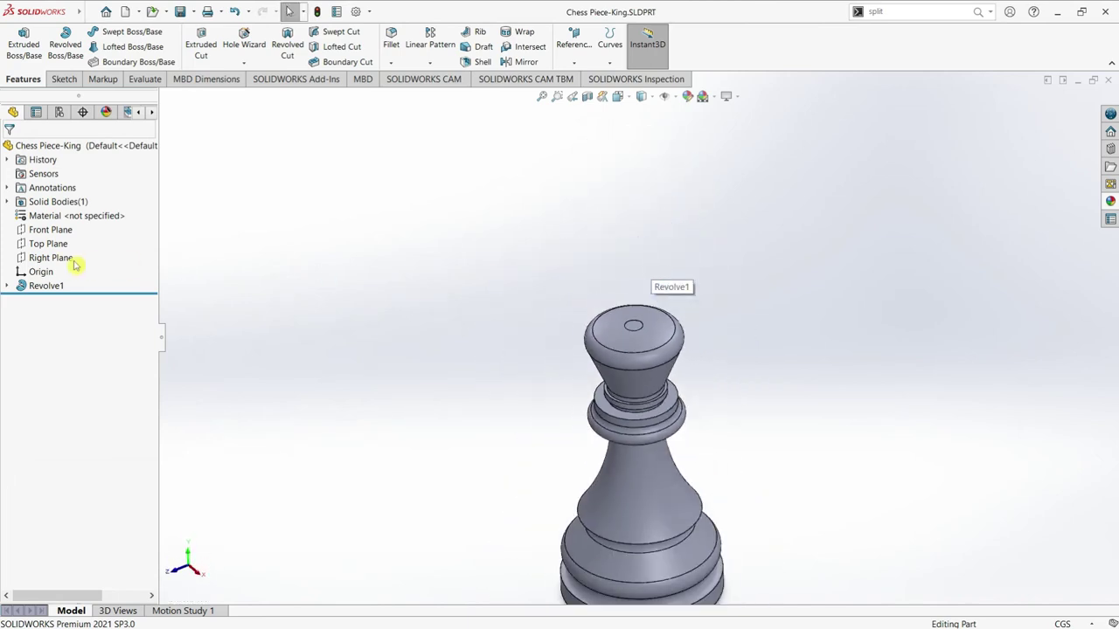
{"action": "left_click", "coordinate": [50, 230]}
{"action": "key", "text": "ctrl+7"}
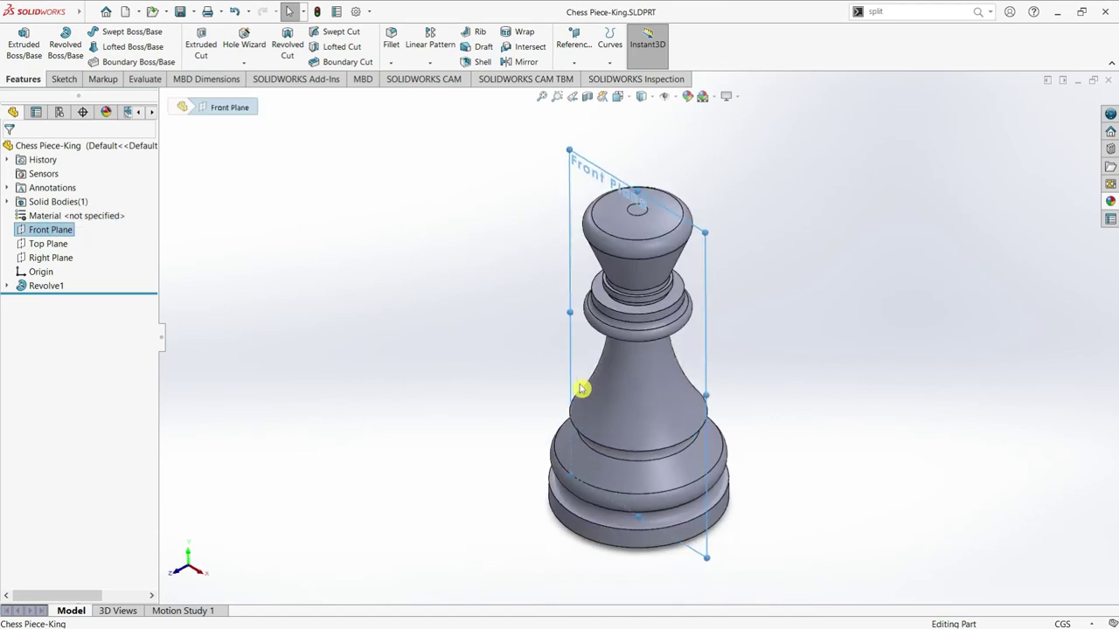
{"action": "left_click", "coordinate": [10, 57]}
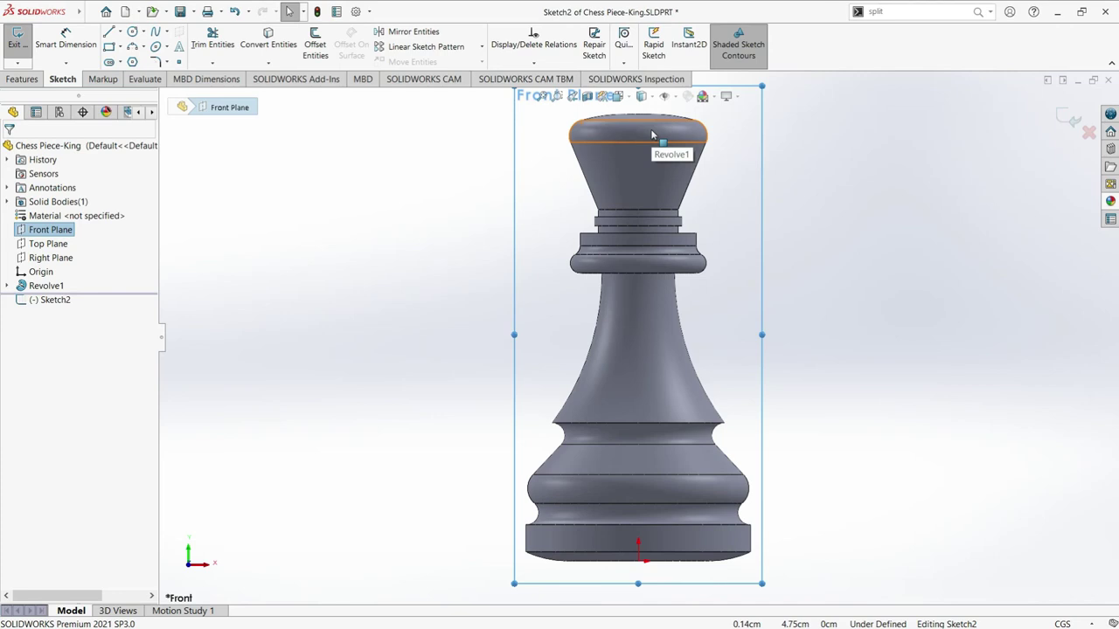
- Expand Revolve1 in the feature tree to inspect its profile sketch
{"action": "scroll", "coordinate": [651, 134], "scroll_direction": "up", "scroll_amount": 2}
{"action": "scroll", "coordinate": [628, 204], "scroll_direction": "down", "scroll_amount": 2}
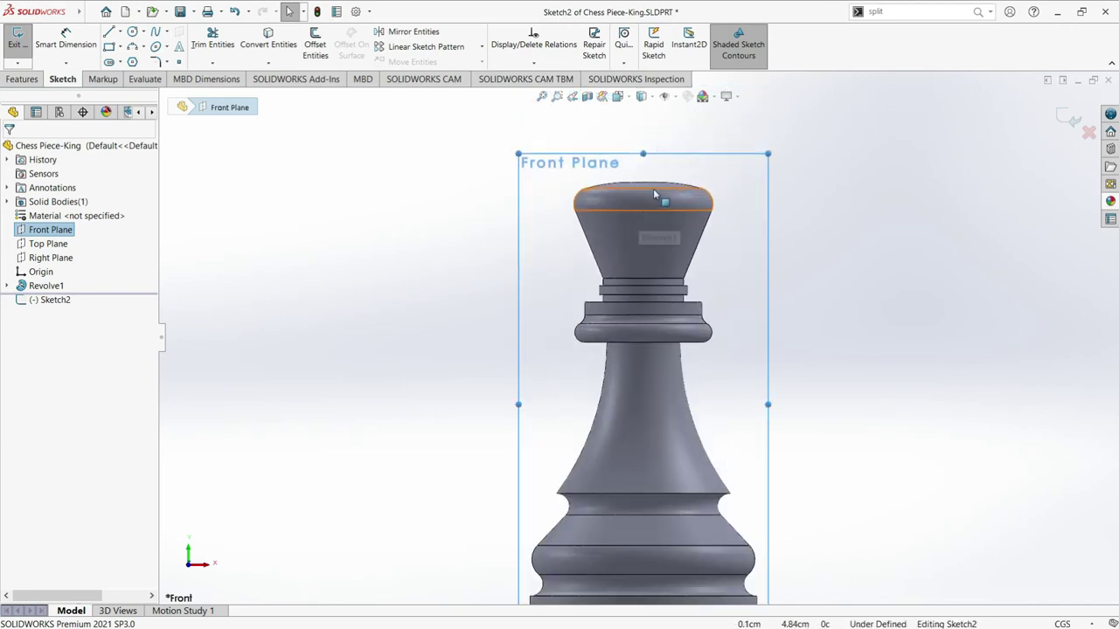
{"action": "scroll", "coordinate": [663, 187], "scroll_direction": "down", "scroll_amount": 3}
{"action": "scroll", "coordinate": [663, 187], "scroll_direction": "down", "scroll_amount": 2}
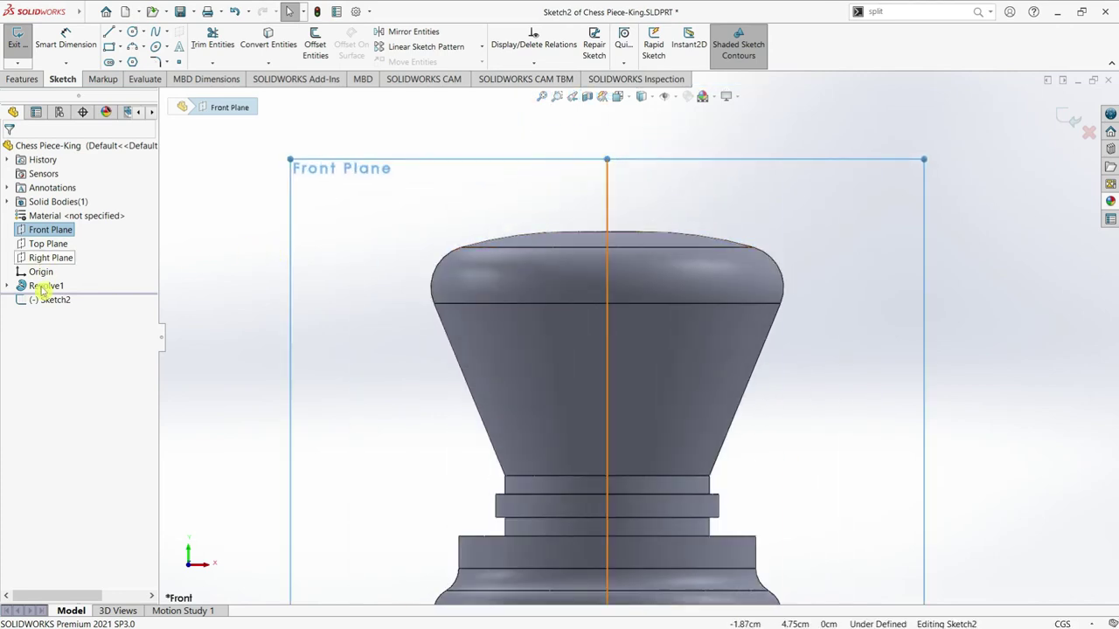
{"action": "left_click_drag", "start_coordinate": [50, 292], "coordinate": [10, 296]}
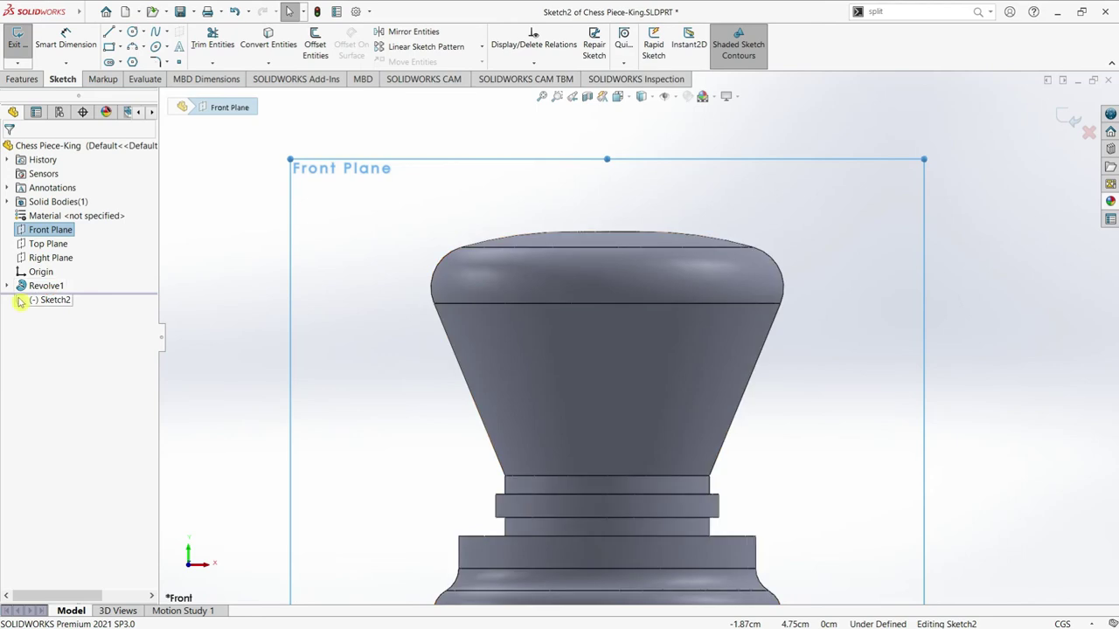
{"action": "left_click", "coordinate": [7, 285]}
{"action": "left_click", "coordinate": [65, 299]}
{"action": "right_click", "coordinate": [63, 299]}
{"action": "key", "text": "Escape"}
{"action": "left_click", "coordinate": [295, 212]}
- Begin a line from the centre axis along the king's flat top
{"action": "scroll", "coordinate": [569, 218], "scroll_direction": "down", "scroll_amount": 1}
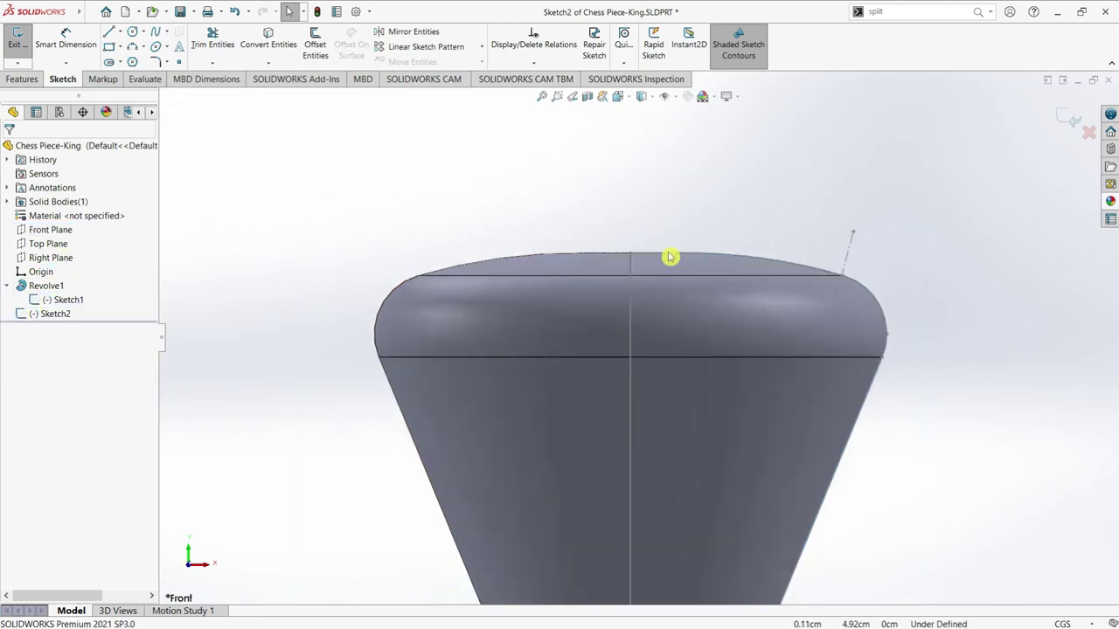
{"action": "scroll", "coordinate": [670, 255], "scroll_direction": "down", "scroll_amount": 1}
{"action": "left_click", "coordinate": [109, 32]}
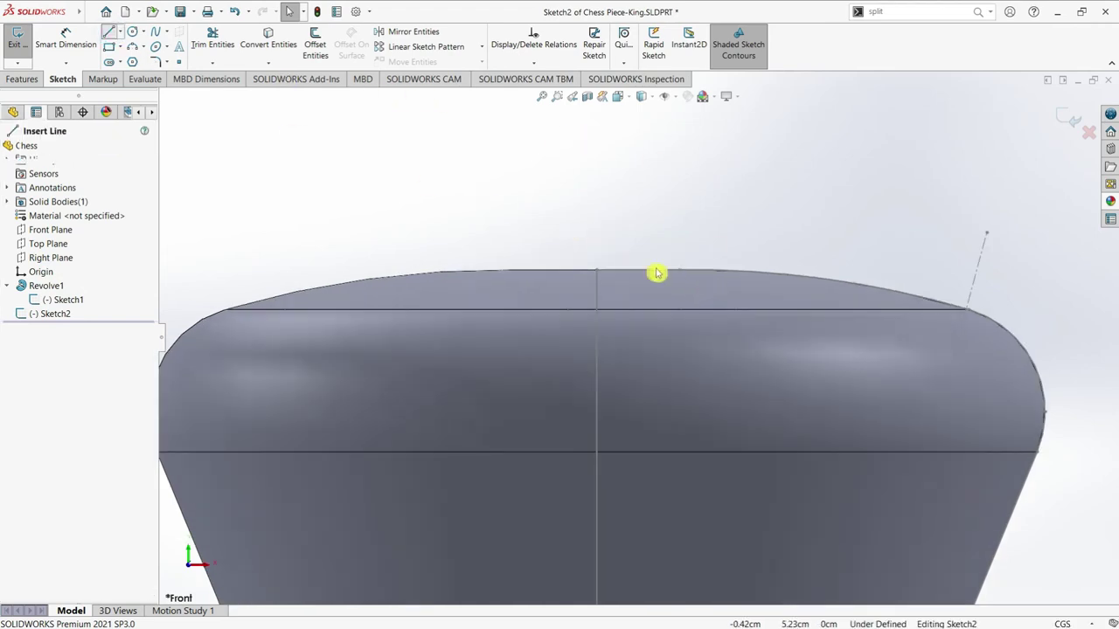
{"action": "left_click", "coordinate": [596, 270]}
{"action": "left_click", "coordinate": [679, 271]}
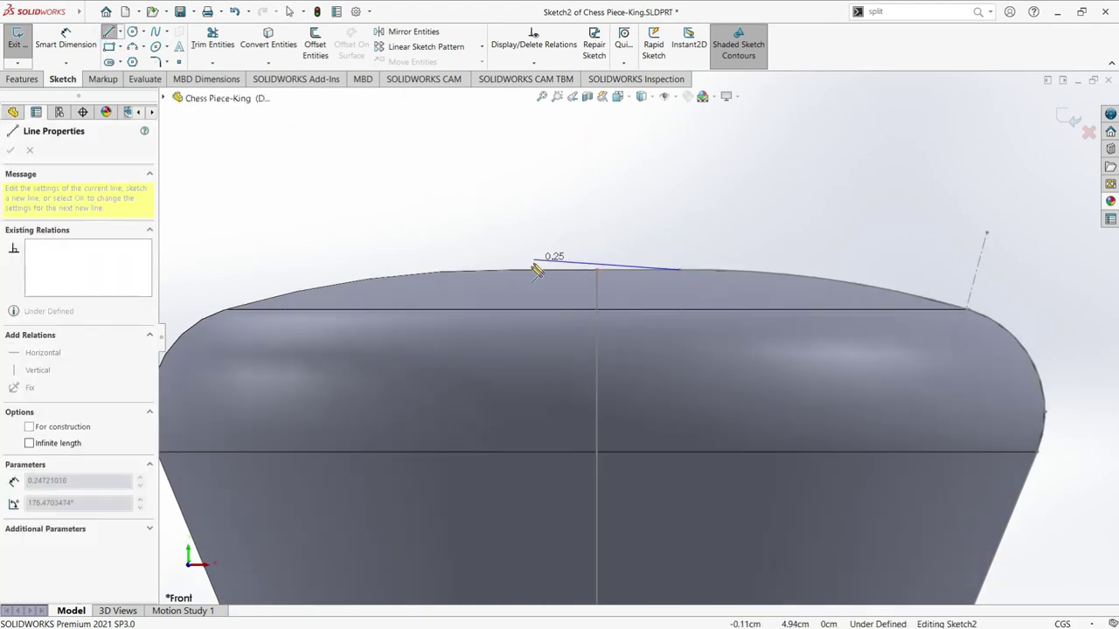
- Finish the top line and dimension its length to 0.28
{"action": "left_click", "coordinate": [365, 270]}
{"action": "left_click", "coordinate": [66, 39]}
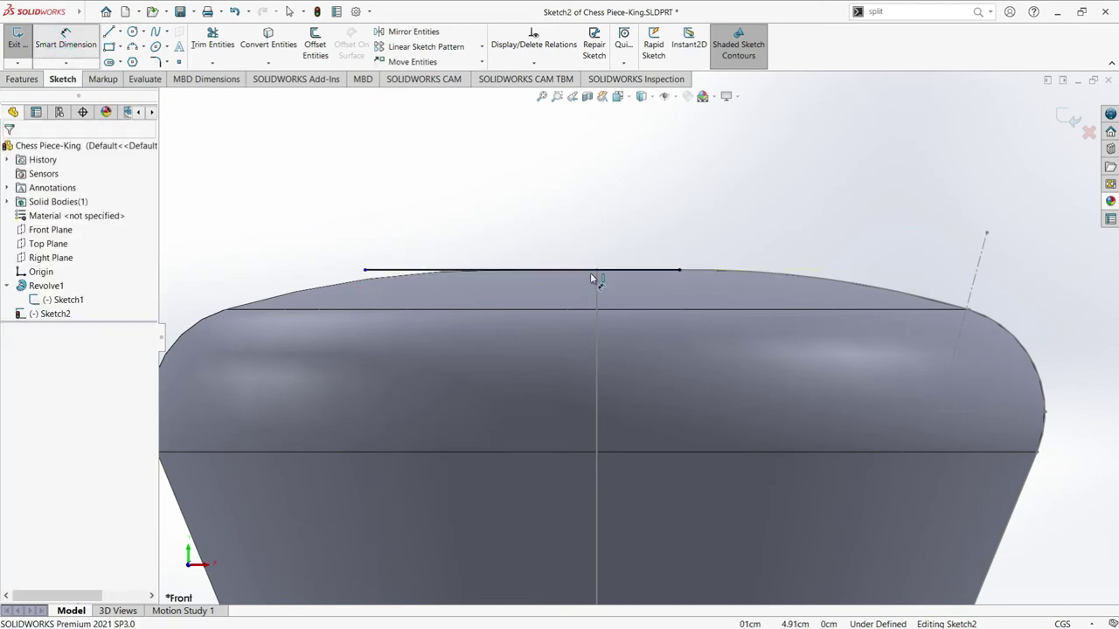
{"action": "left_click", "coordinate": [574, 199]}
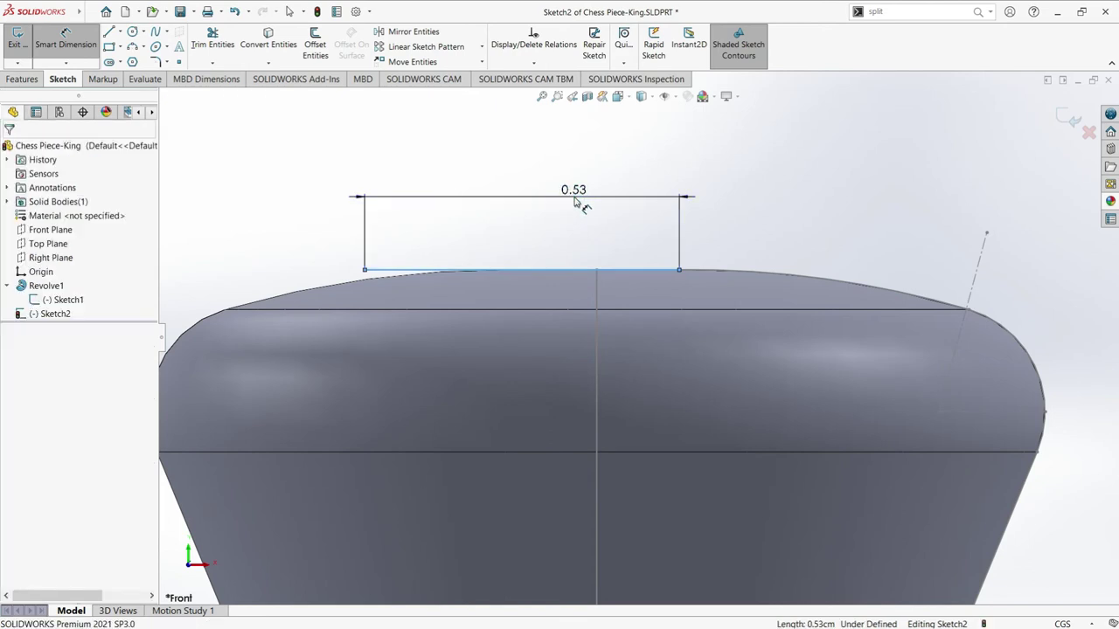
{"action": "left_click", "coordinate": [575, 199]}
{"action": "type", "text": "0.28"}
{"action": "key", "text": "Return"}
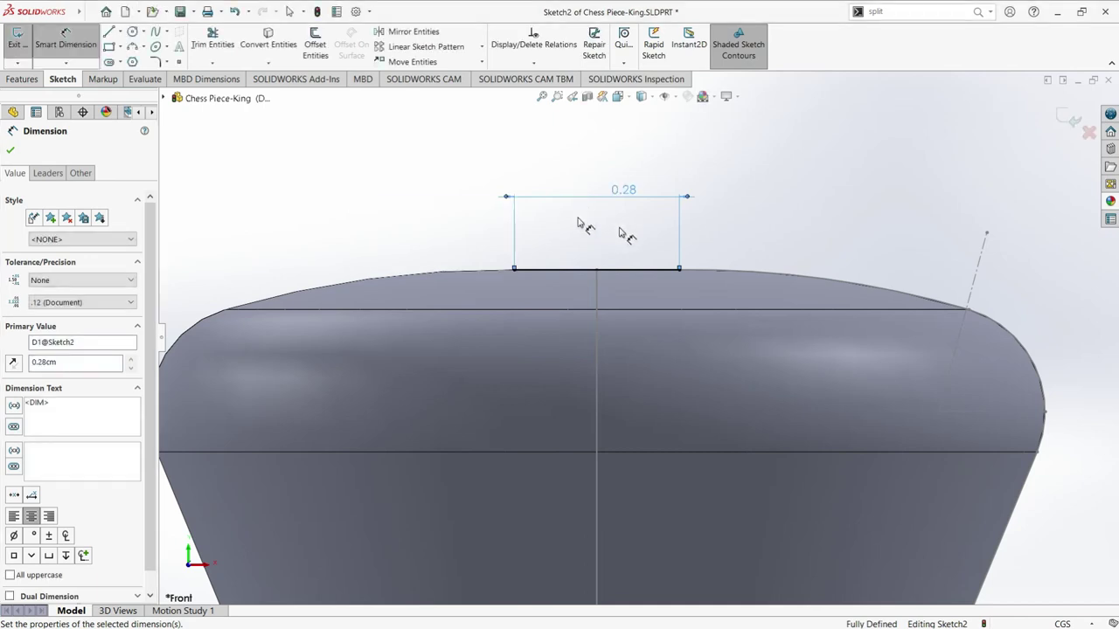
{"action": "left_click", "coordinate": [13, 146]}
- Try a half-length dimension from the line's midpoint, then cancel it
{"action": "middle_click_drag", "start_coordinate": [705, 149], "coordinate": [690, 199], "text": "ctrl"}
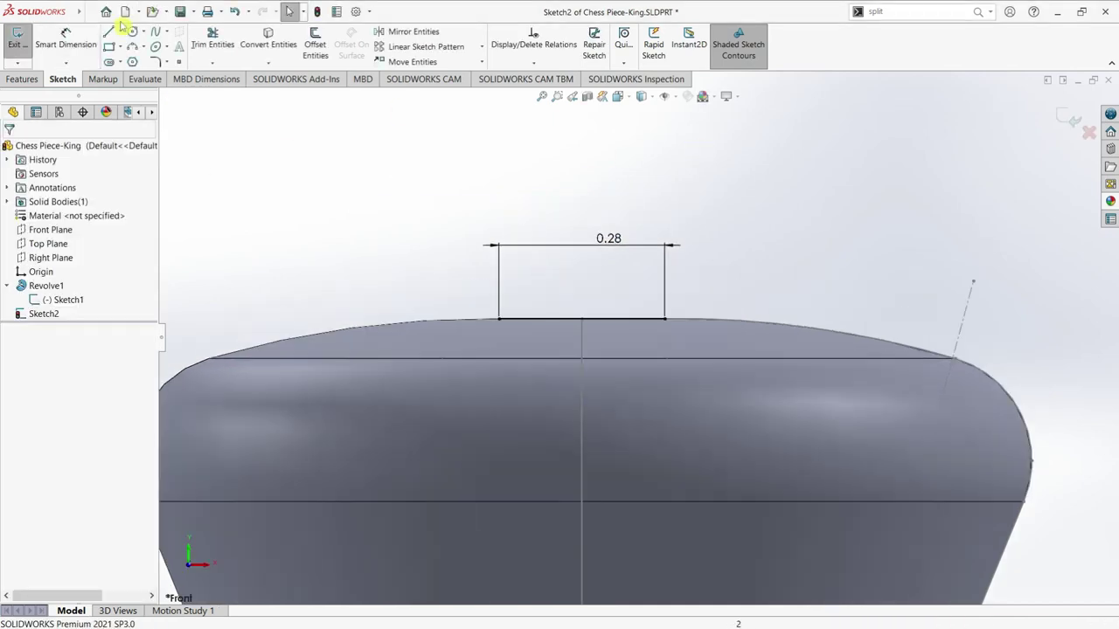
{"action": "key", "text": "d"}
{"action": "left_click", "coordinate": [581, 320]}
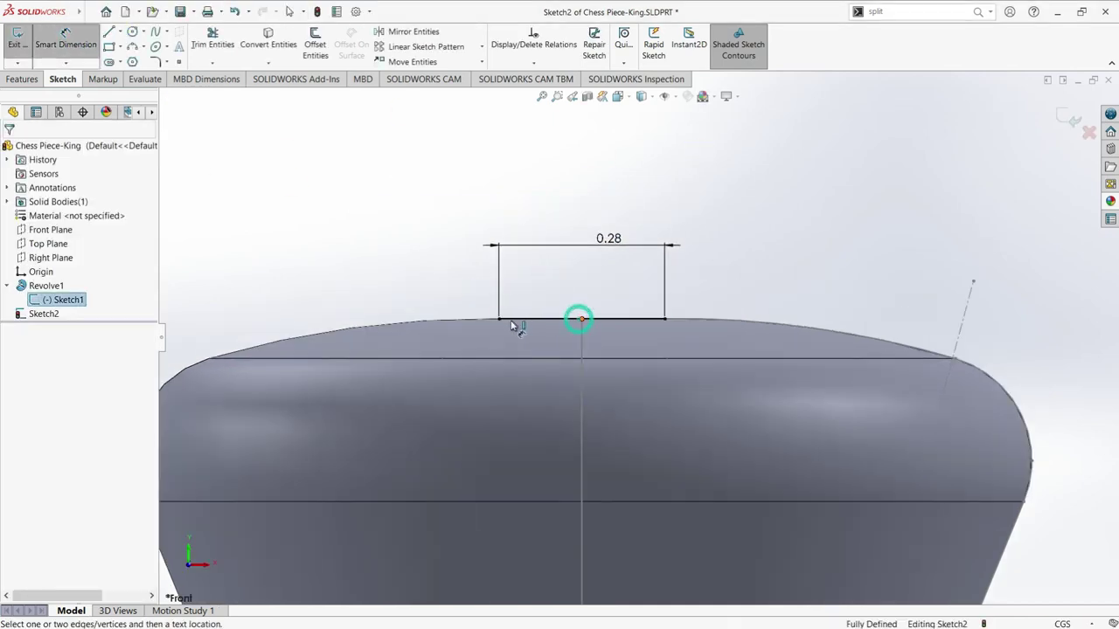
{"action": "left_click", "coordinate": [499, 319]}
{"action": "key", "text": "Escape"}
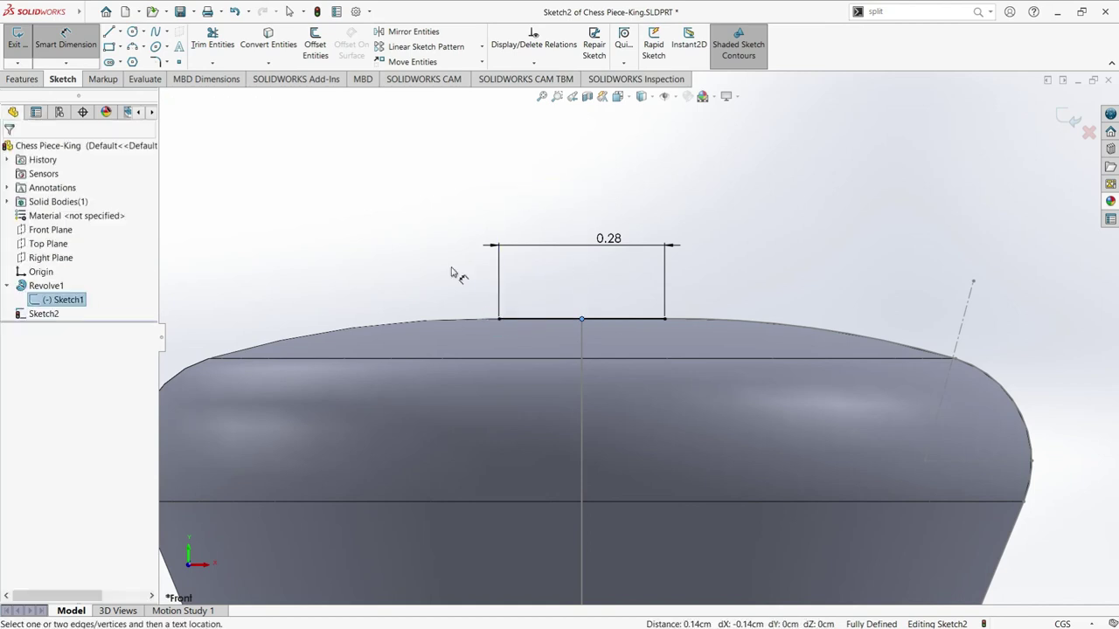
- Draw the lower stem's left side and the left arm, starting at the 0.28 line's left end
{"action": "left_click", "coordinate": [109, 32]}
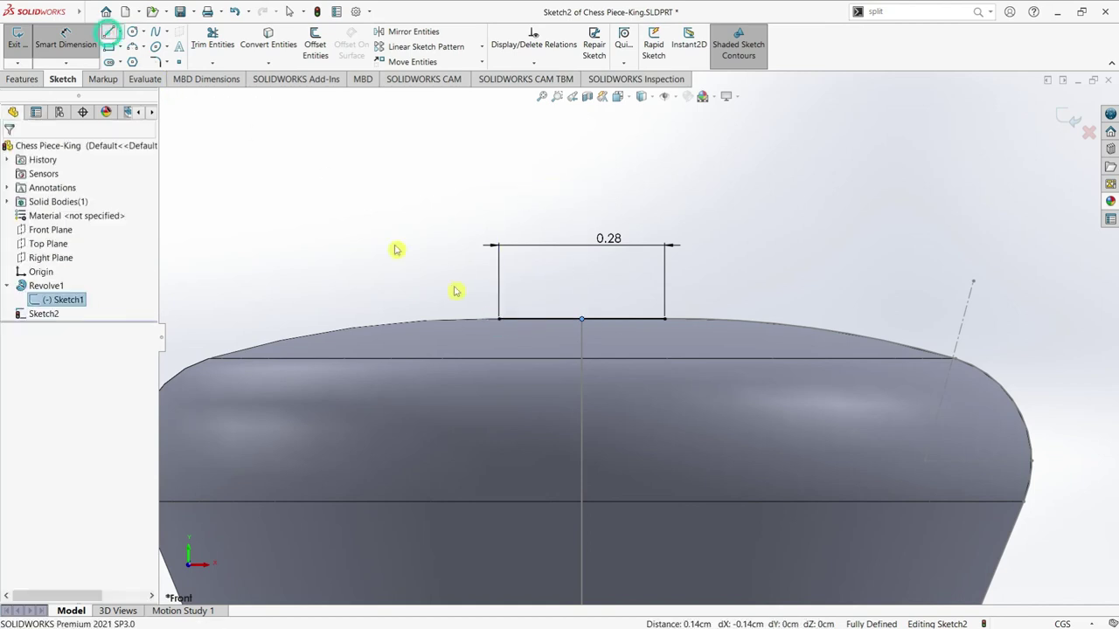
{"action": "left_click", "coordinate": [499, 319]}
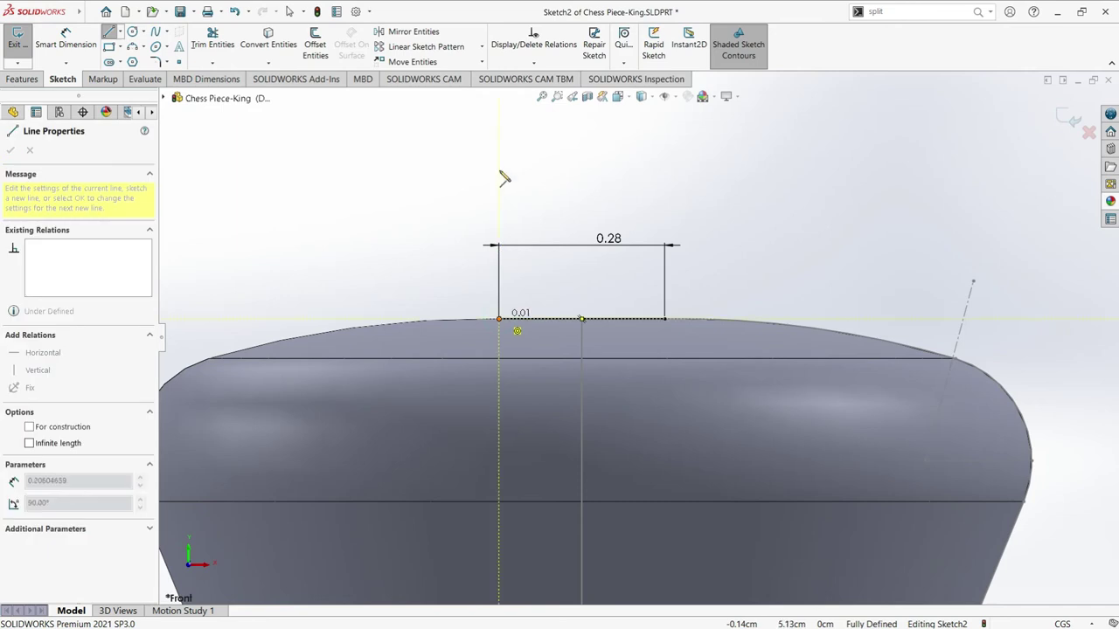
{"action": "scroll", "coordinate": [544, 201], "scroll_direction": "up", "scroll_amount": 2}
{"action": "left_click", "coordinate": [542, 192]}
{"action": "left_click", "coordinate": [448, 193]}
{"action": "left_click", "coordinate": [448, 130]}
{"action": "left_click", "coordinate": [541, 129]}
{"action": "key", "text": "z"}
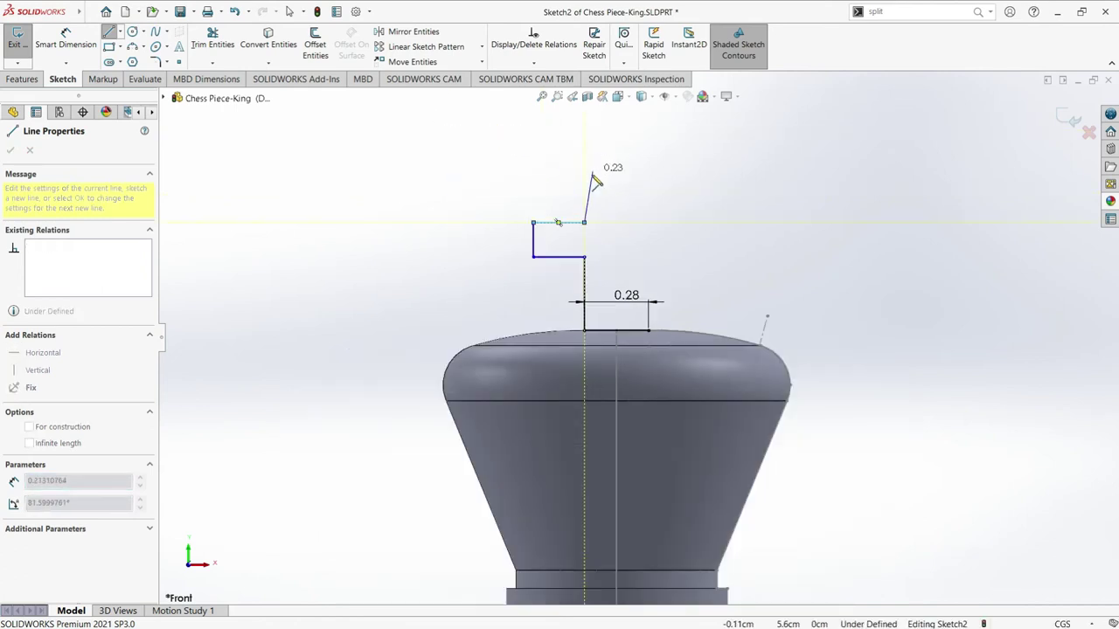
- Draw the upper stem, top edge and right arm, closing back onto the 0.28 line
{"action": "left_click", "coordinate": [584, 167]}
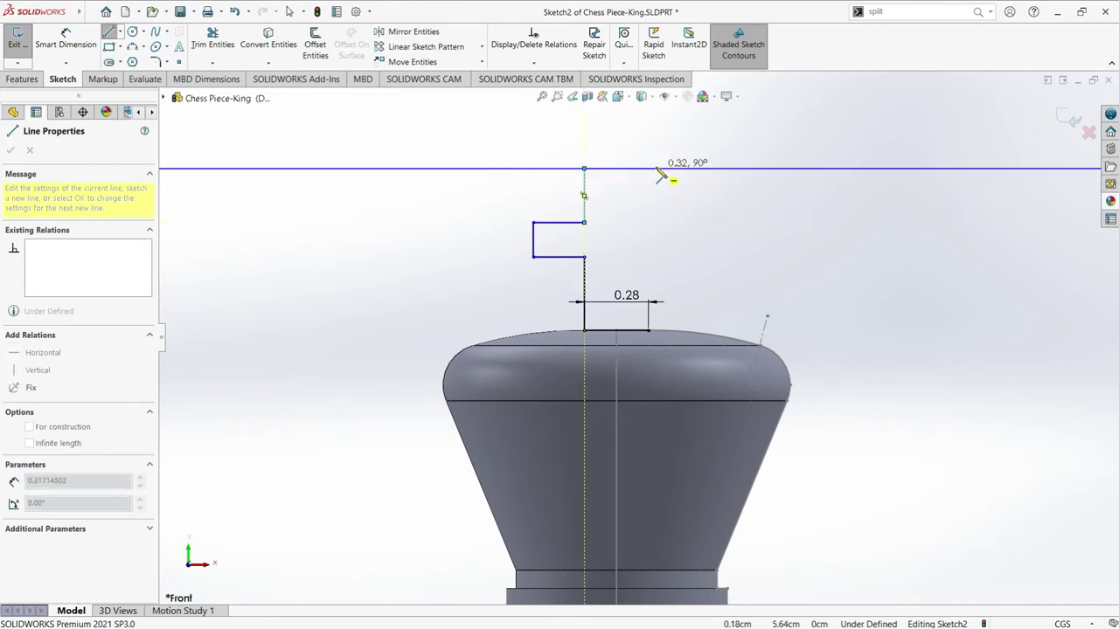
{"action": "left_click", "coordinate": [648, 168]}
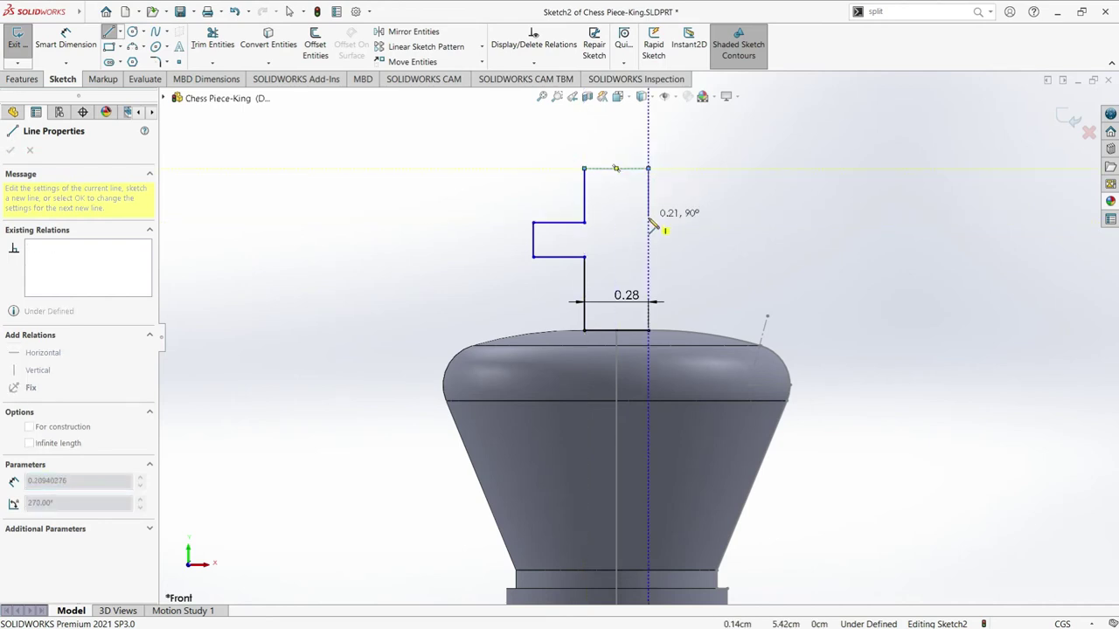
{"action": "left_click", "coordinate": [649, 223]}
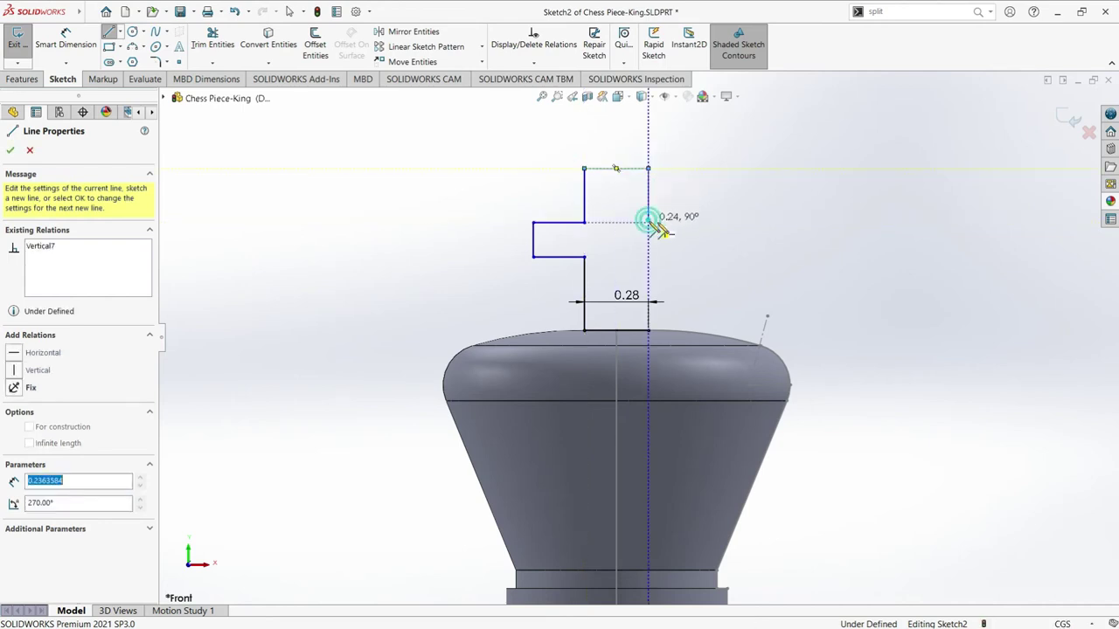
{"action": "left_click", "coordinate": [701, 222]}
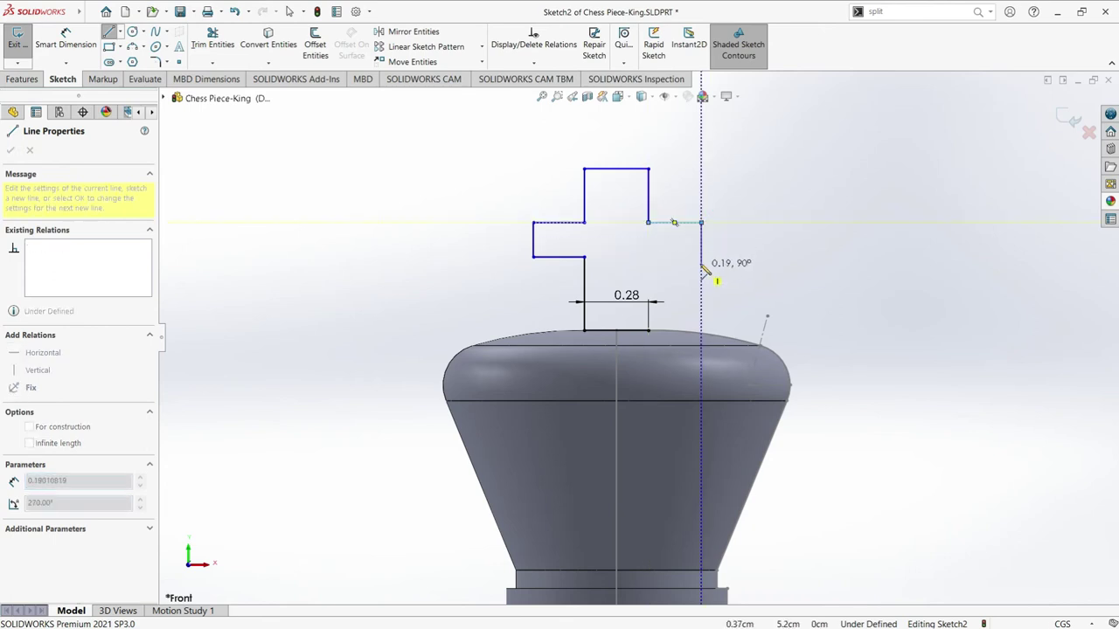
{"action": "left_click", "coordinate": [701, 256]}
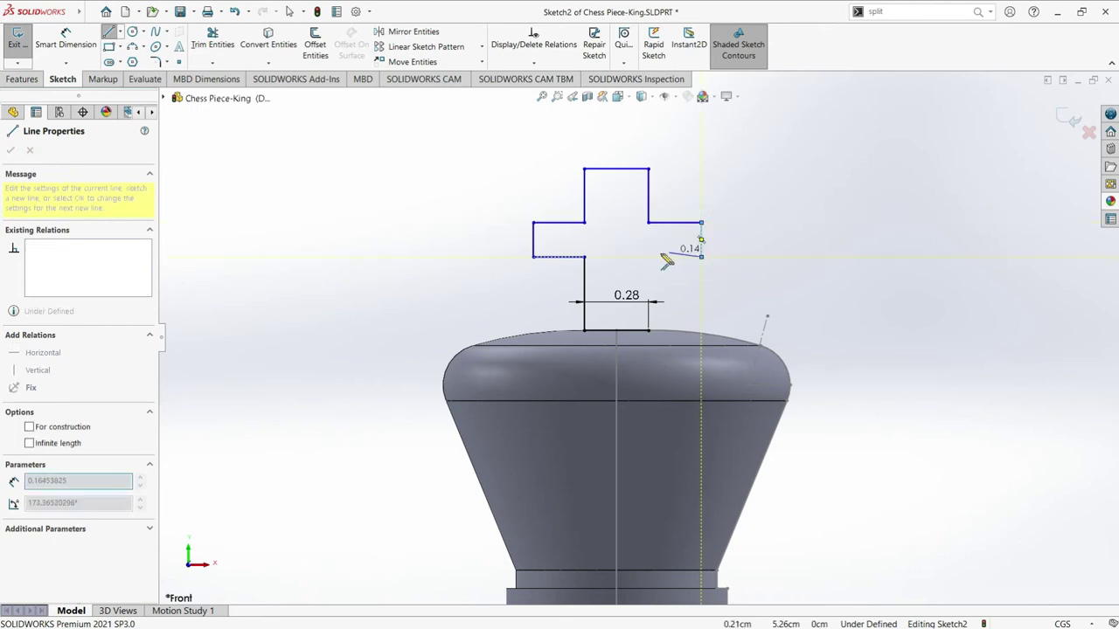
{"action": "double_click", "coordinate": [647, 256]}
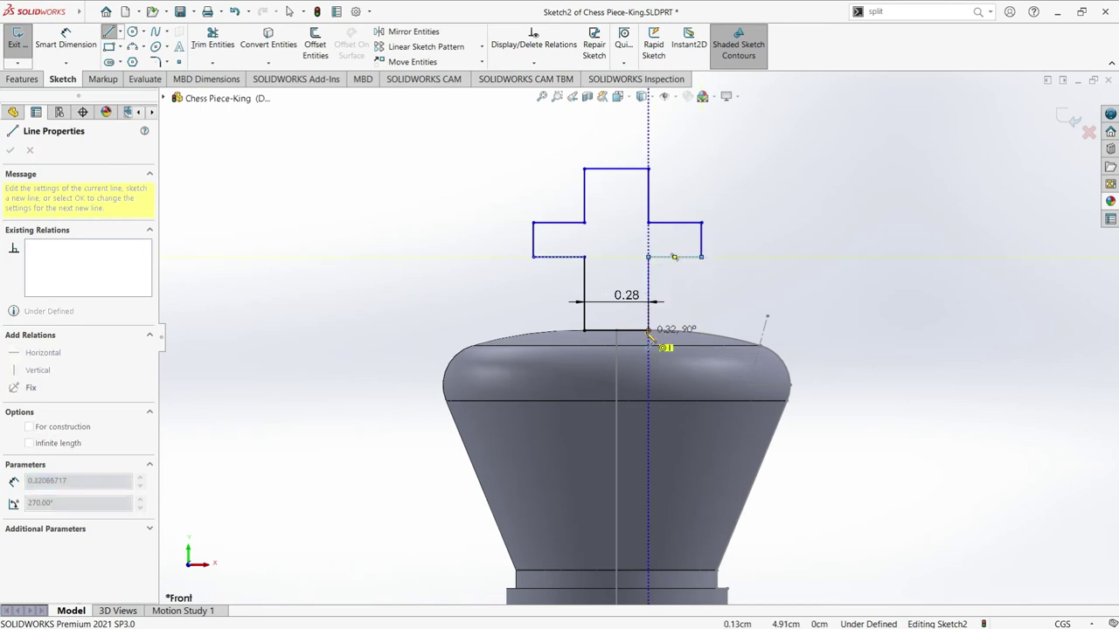
{"action": "left_click", "coordinate": [648, 330]}
{"action": "scroll", "coordinate": [637, 203], "scroll_direction": "down", "scroll_amount": 4}
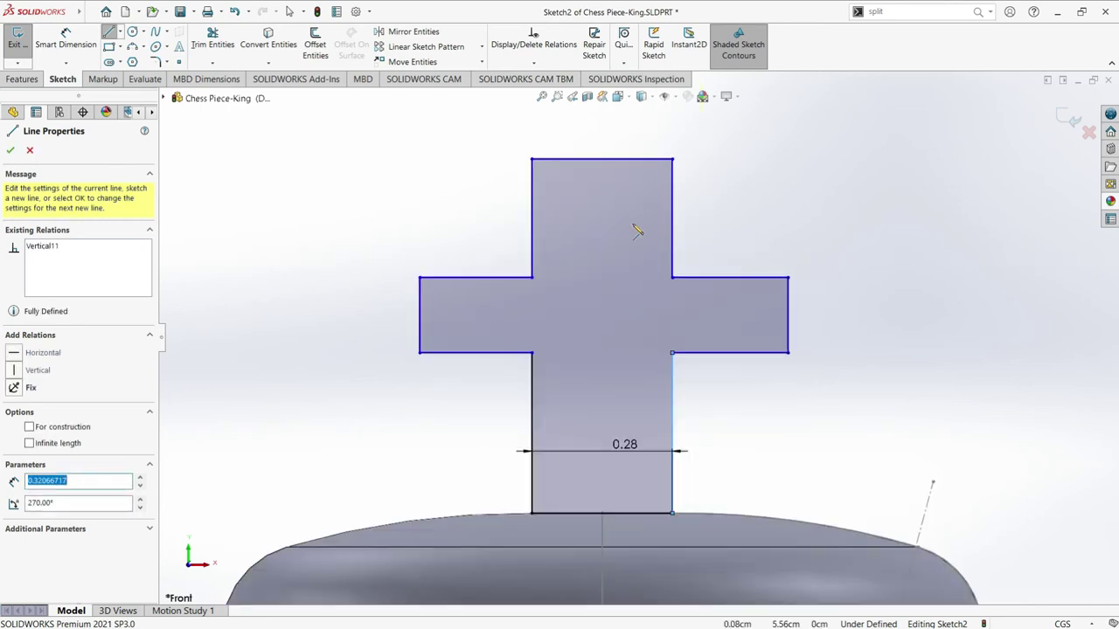
- Add a Vertical relation to the cross's four left-side corner points
{"action": "left_click", "coordinate": [113, 39]}
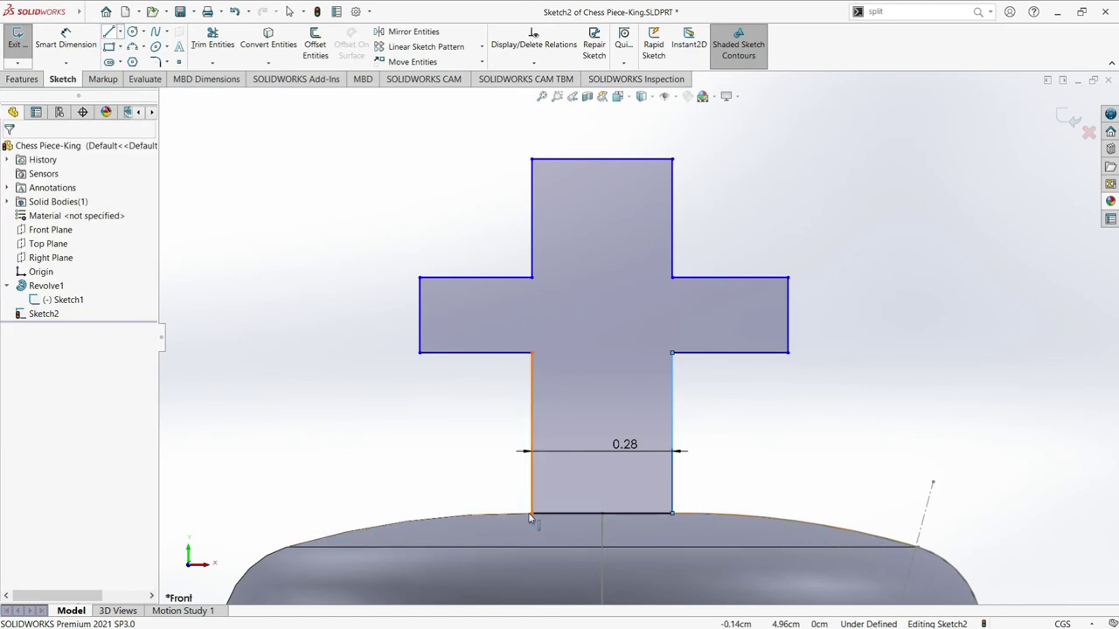
{"action": "left_click", "coordinate": [533, 514]}
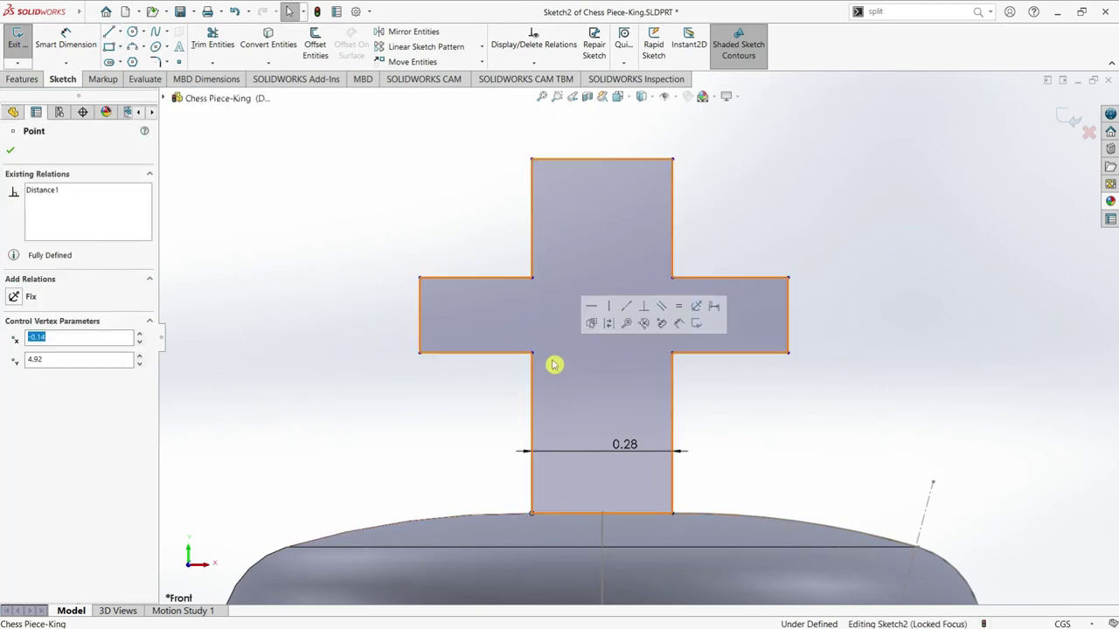
{"action": "left_click", "coordinate": [532, 278]}
{"action": "left_click", "coordinate": [530, 161], "text": "ctrl"}
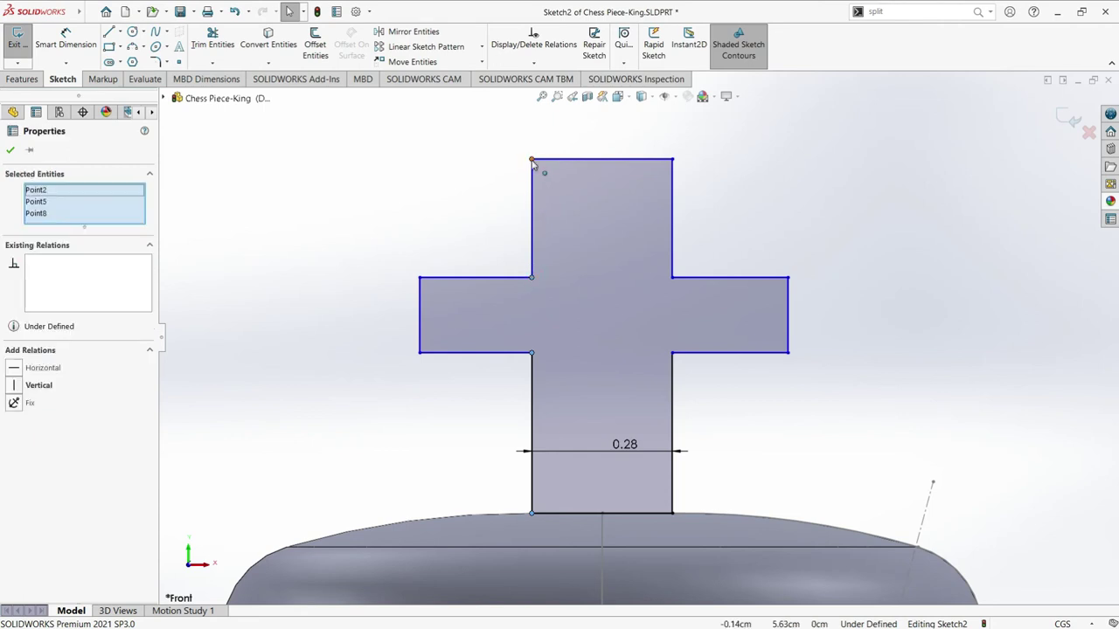
{"action": "left_click", "coordinate": [533, 353], "text": "ctrl"}
{"action": "left_click", "coordinate": [18, 397]}
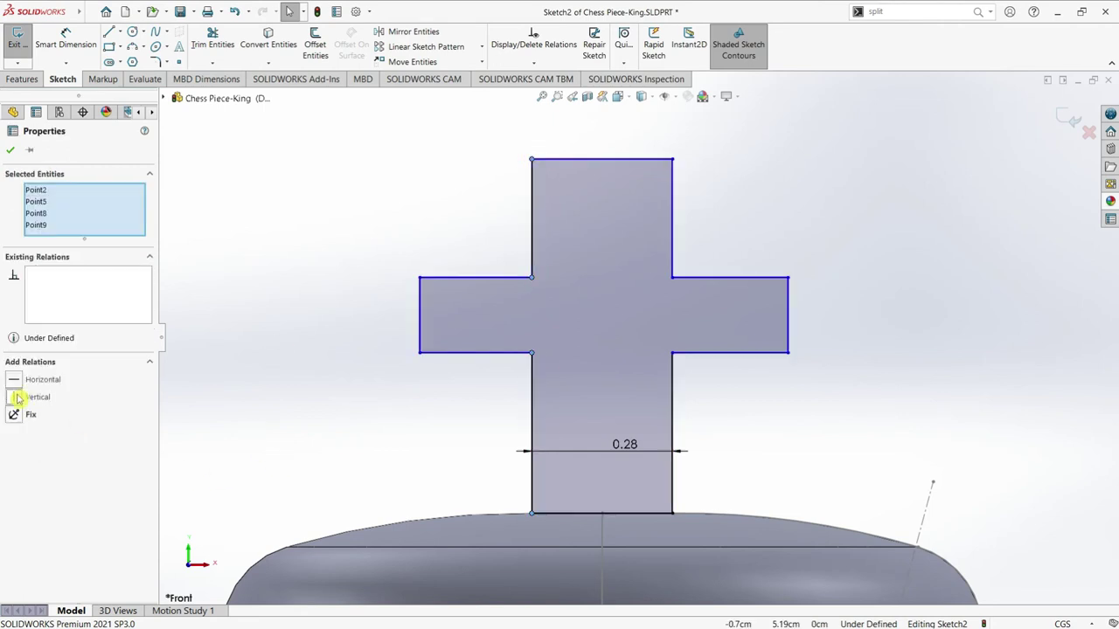
{"action": "left_click", "coordinate": [700, 507]}
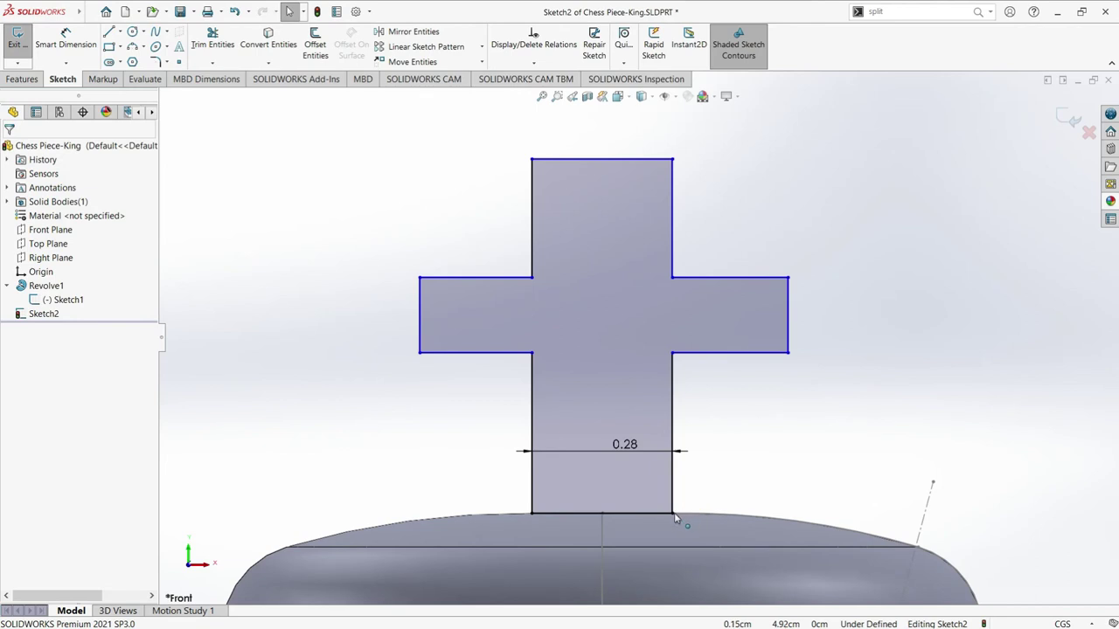
- Add a Vertical relation to the cross's right-side corner points
{"action": "left_click", "coordinate": [672, 513]}
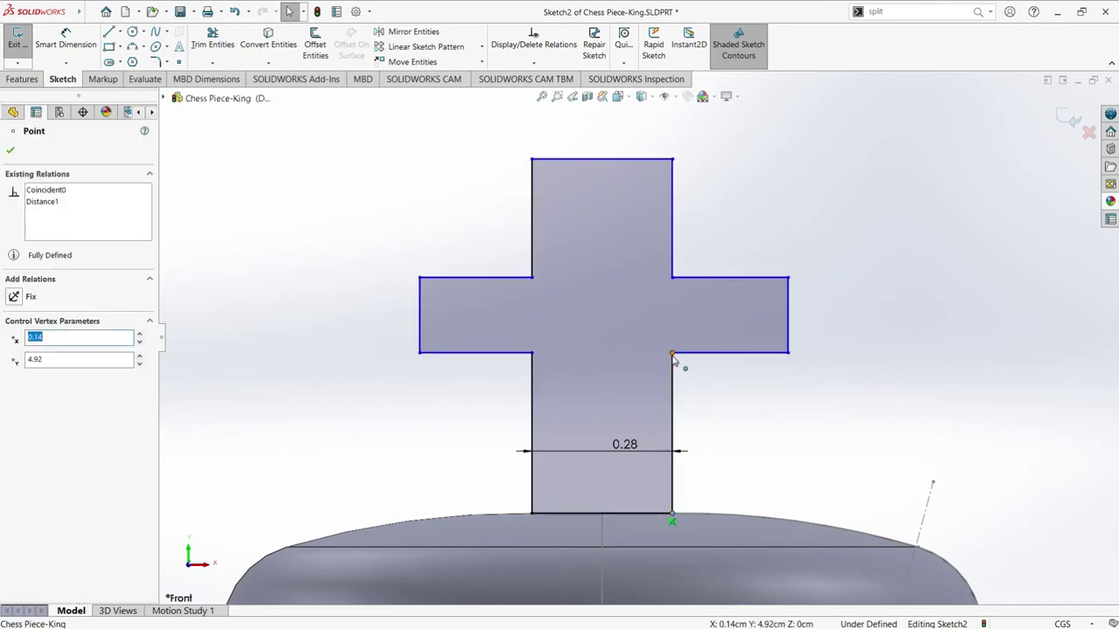
{"action": "left_click", "coordinate": [672, 277], "text": "ctrl"}
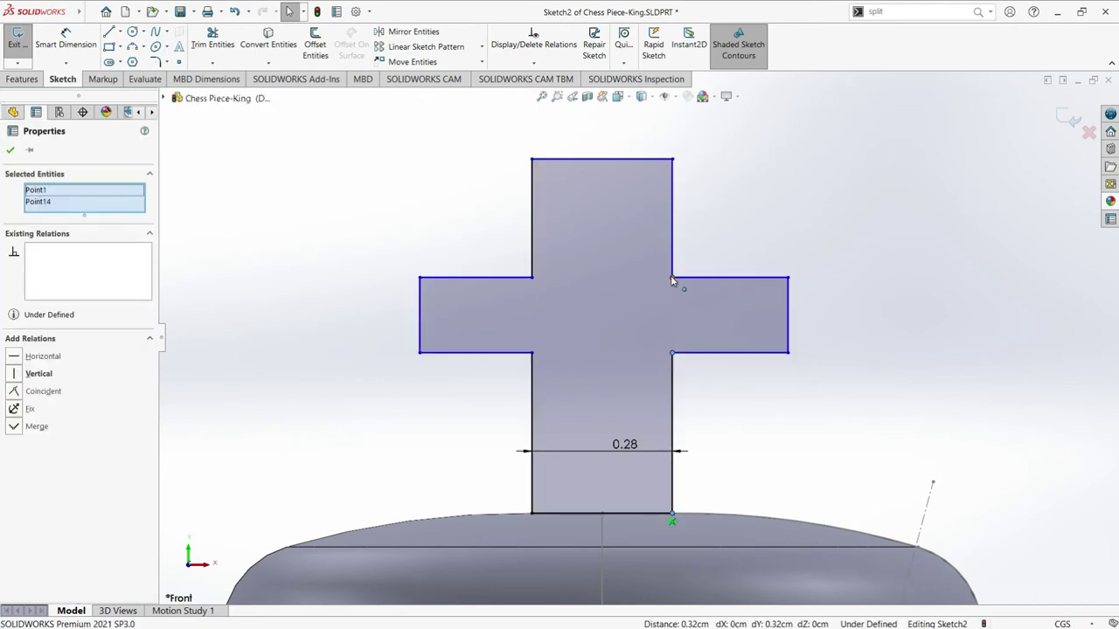
{"action": "left_click", "coordinate": [672, 159], "text": "ctrl"}
{"action": "left_click", "coordinate": [672, 159], "text": "ctrl"}
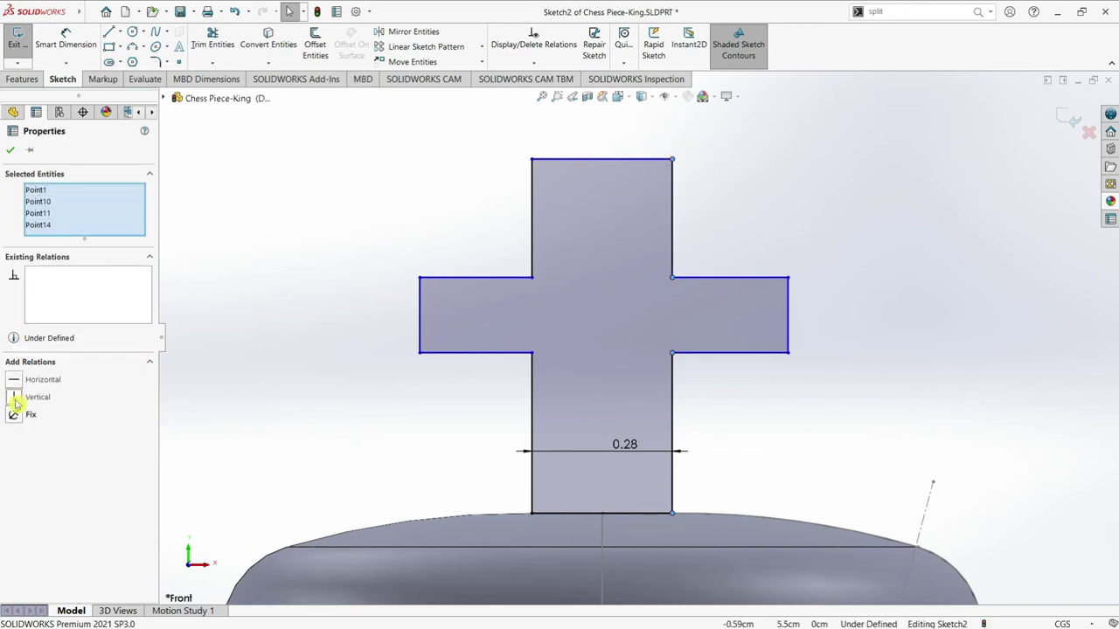
{"action": "left_click", "coordinate": [11, 154]}
{"action": "left_click", "coordinate": [66, 40]}
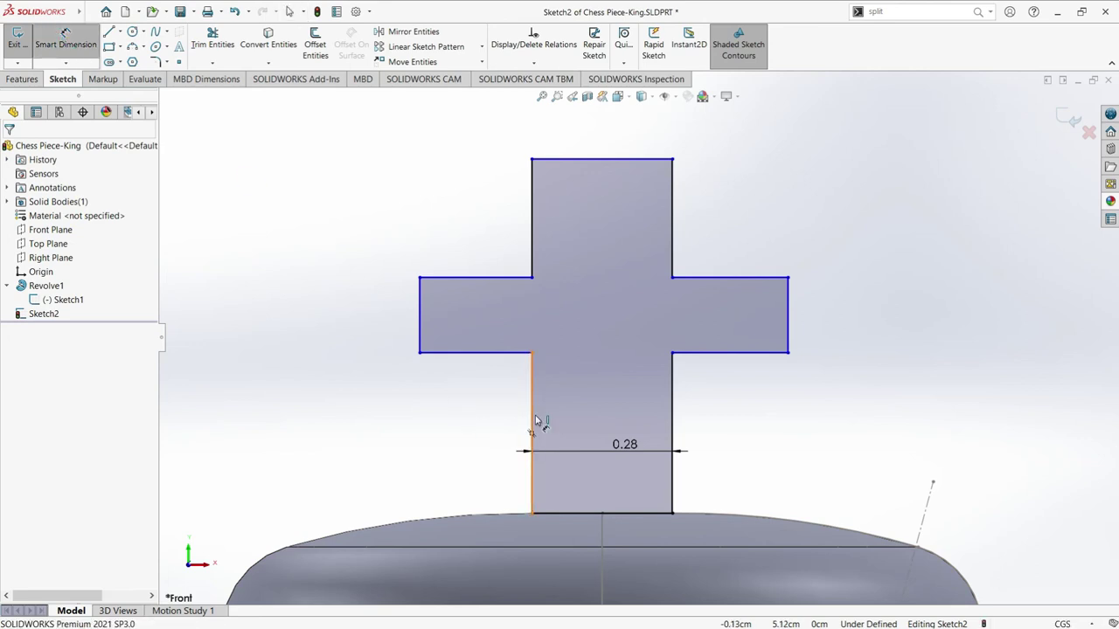
- Dimension the stem's left edge height to 0.35
{"action": "left_click", "coordinate": [532, 418]}
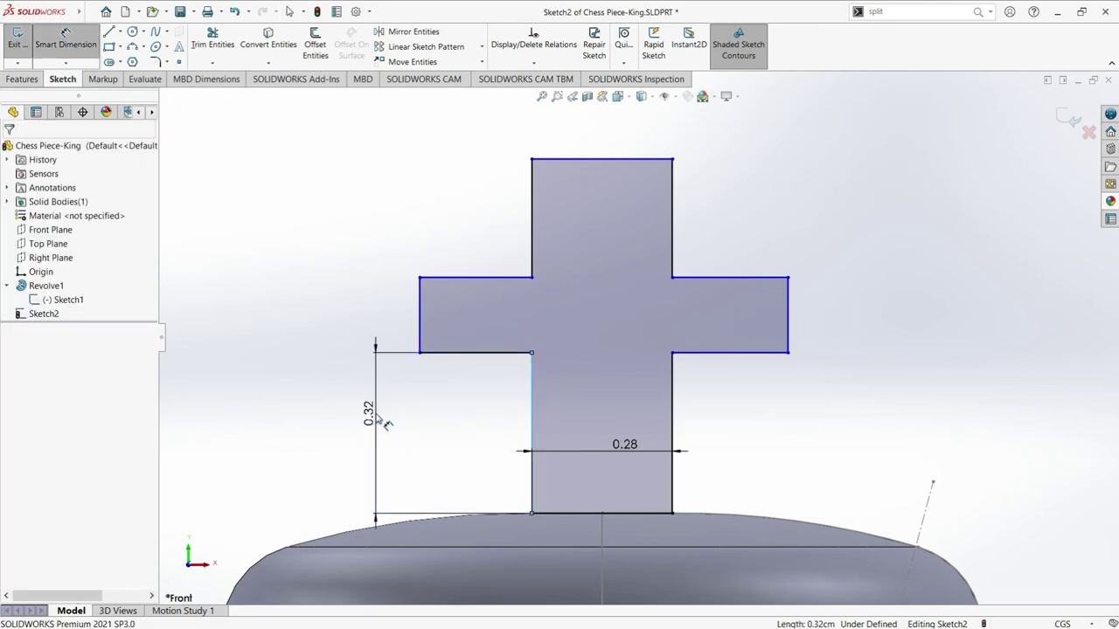
{"action": "left_click", "coordinate": [375, 417]}
{"action": "type", "text": "0.35"}
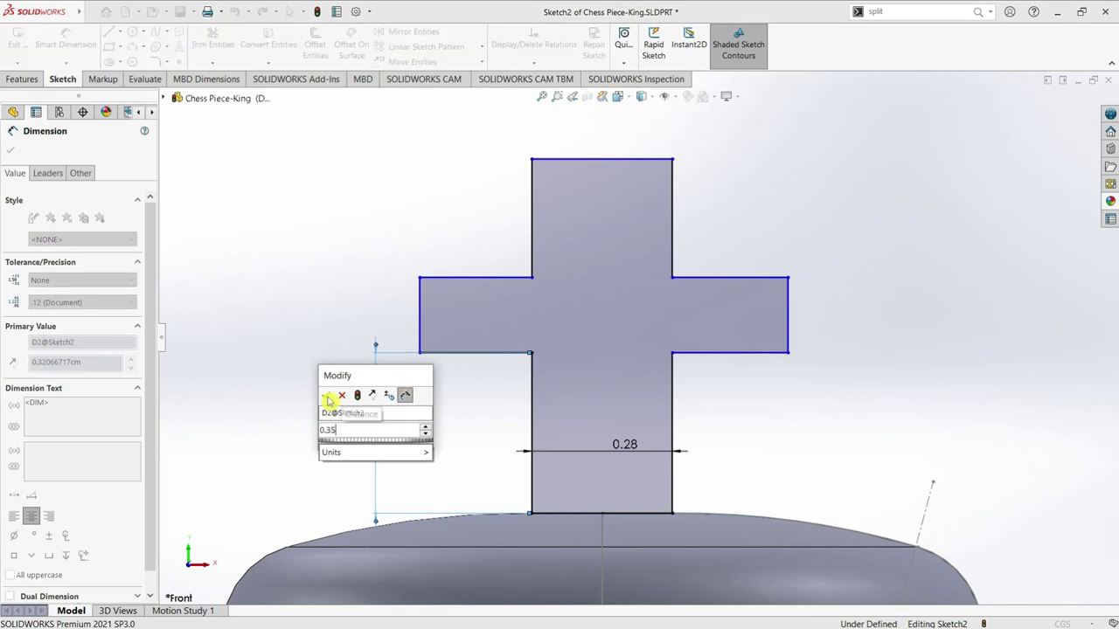
{"action": "left_click", "coordinate": [326, 396]}
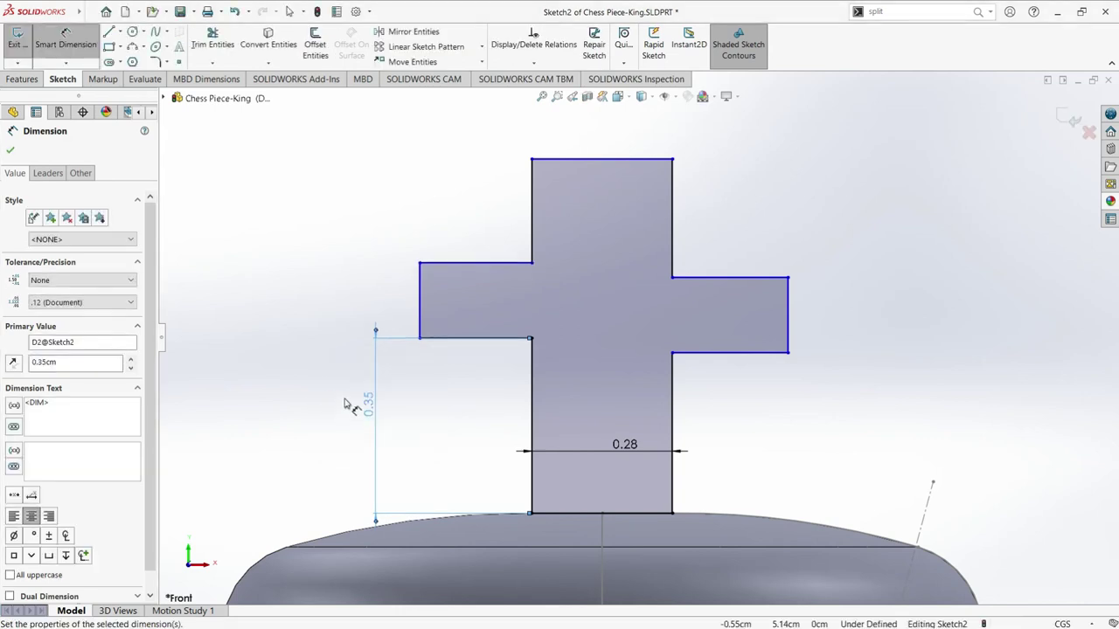
{"action": "left_click", "coordinate": [381, 309]}
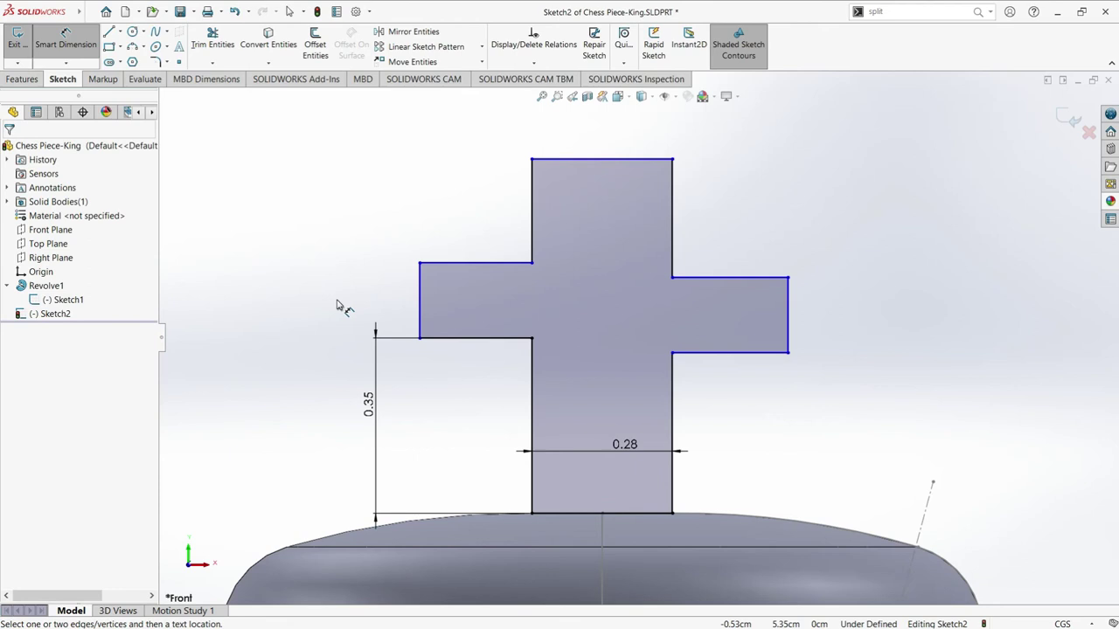
- Select the bottom edges of both cross arms
{"action": "left_click", "coordinate": [421, 304]}
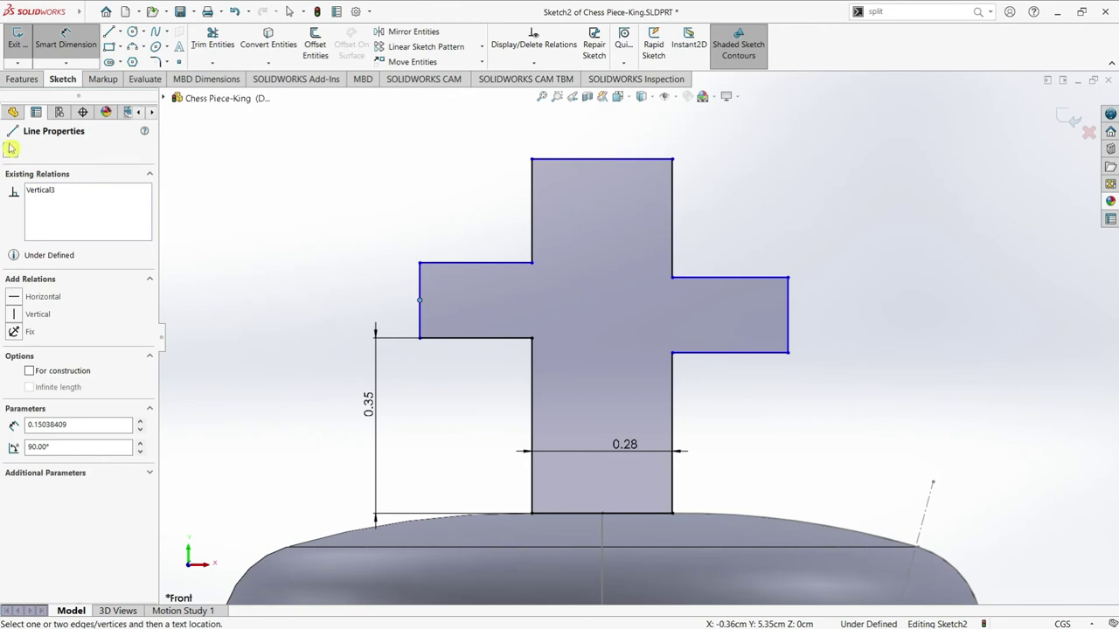
{"action": "left_click", "coordinate": [420, 299]}
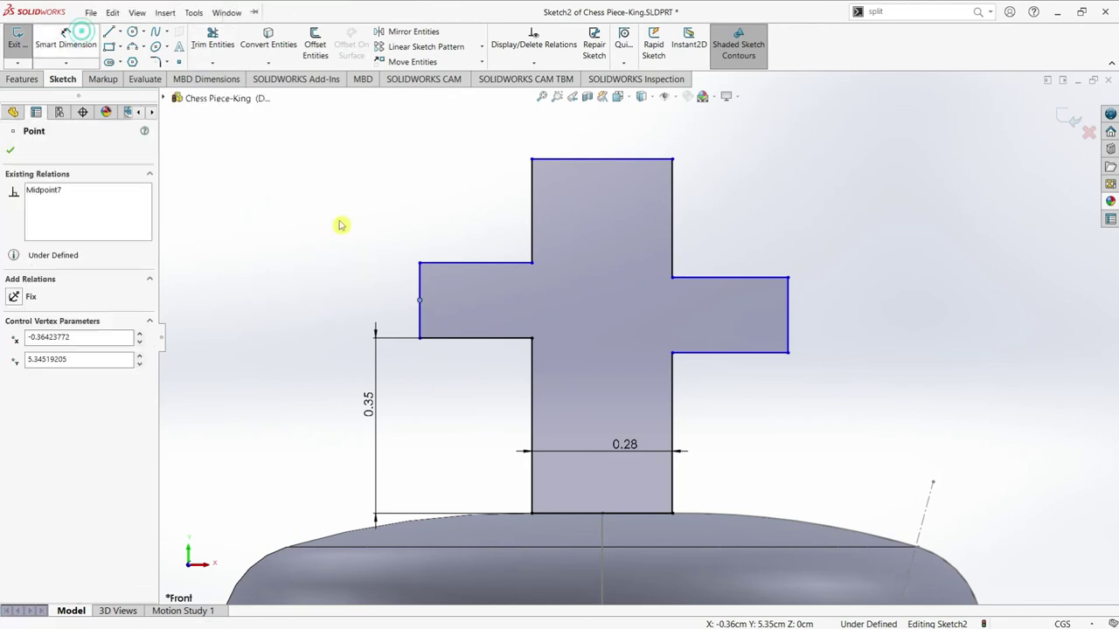
{"action": "left_click", "coordinate": [347, 289]}
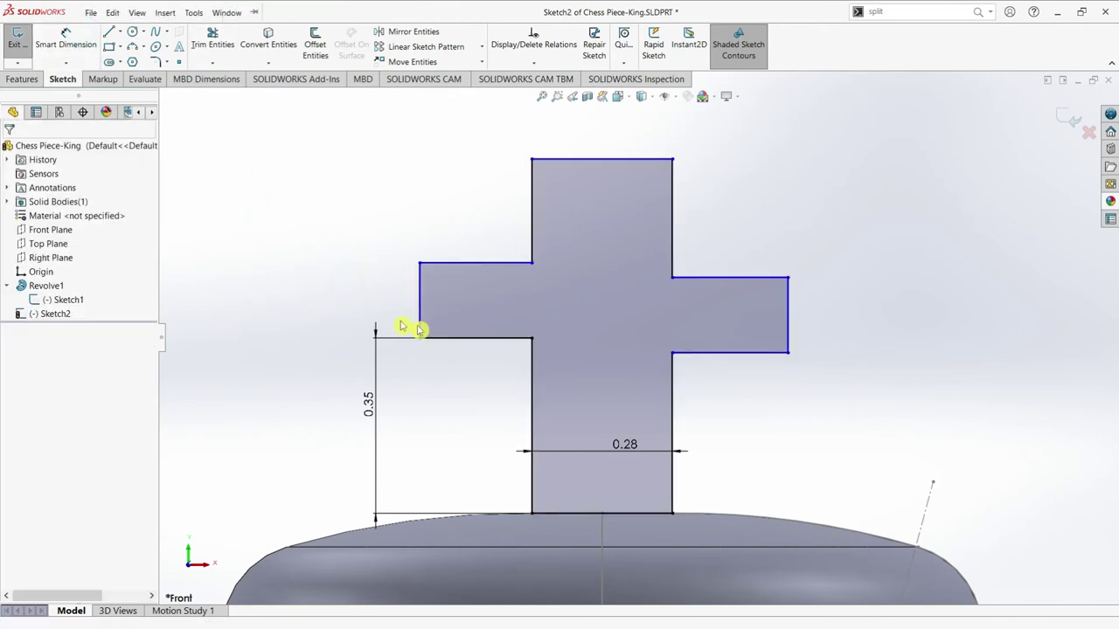
{"action": "left_click", "coordinate": [468, 341]}
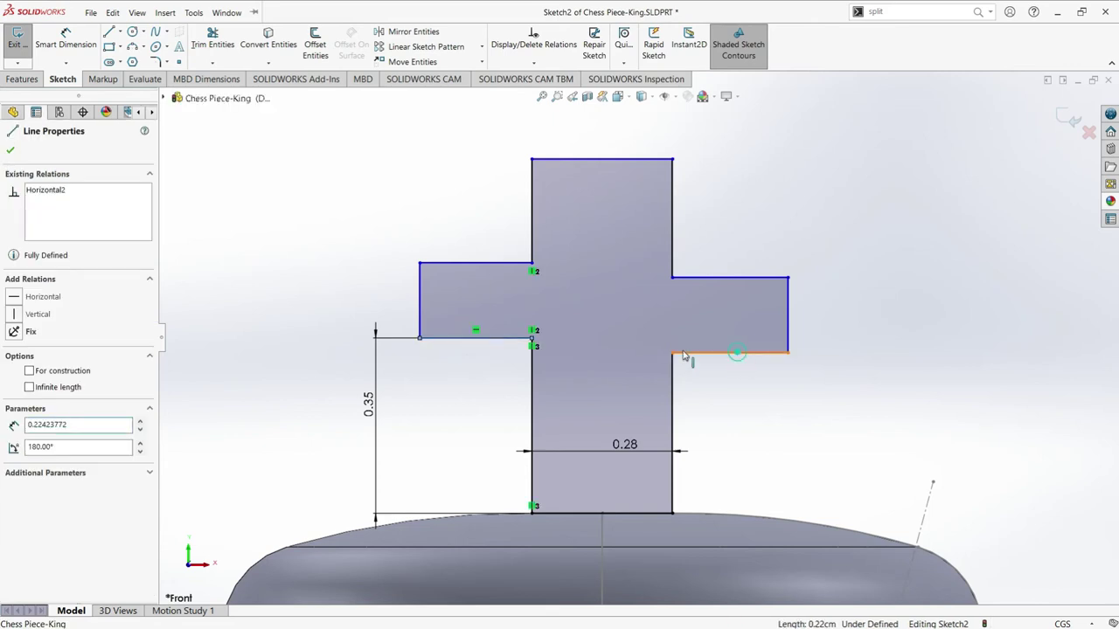
{"action": "left_click", "coordinate": [739, 354], "text": "ctrl"}
- Make the arms' bottom edges collinear and their top edges collinear
{"action": "left_click", "coordinate": [17, 428]}
{"action": "left_click", "coordinate": [16, 391]}
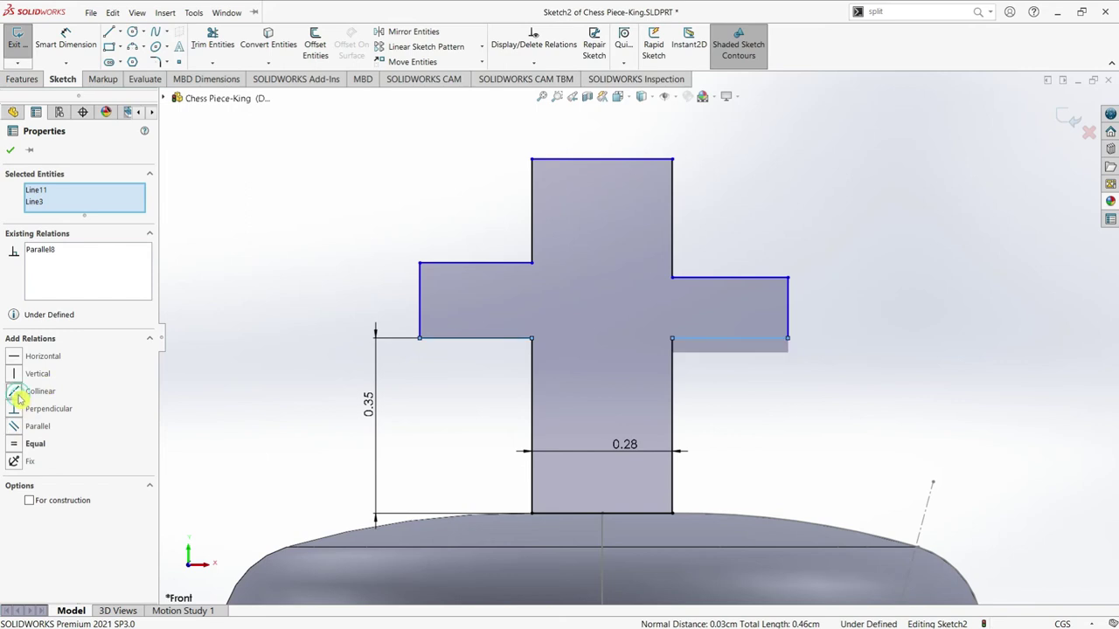
{"action": "left_click", "coordinate": [13, 154]}
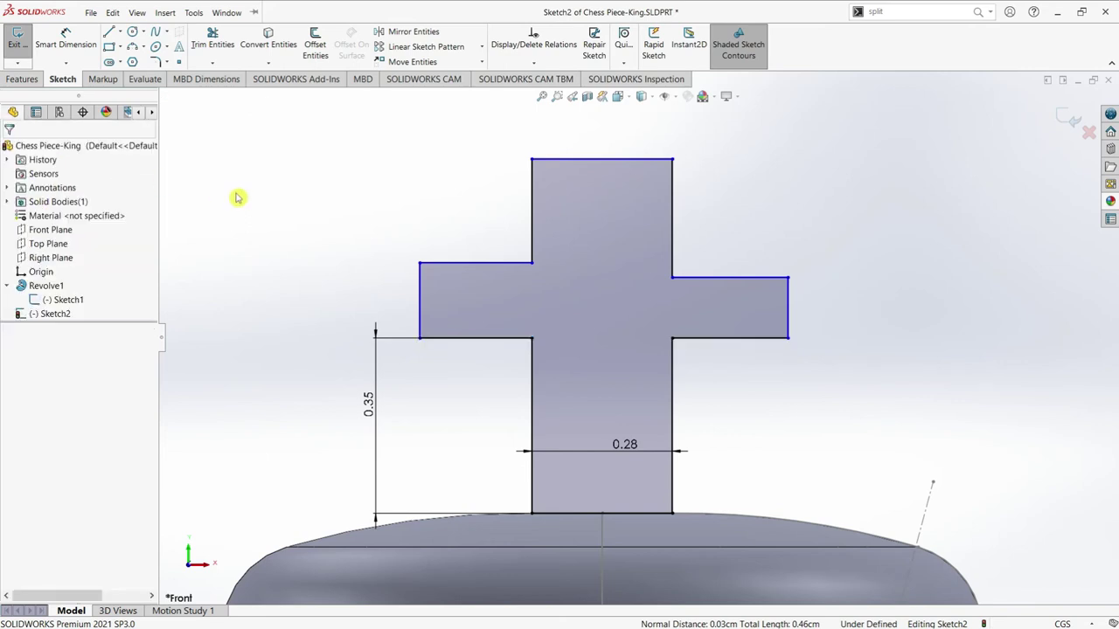
{"action": "left_click", "coordinate": [458, 265]}
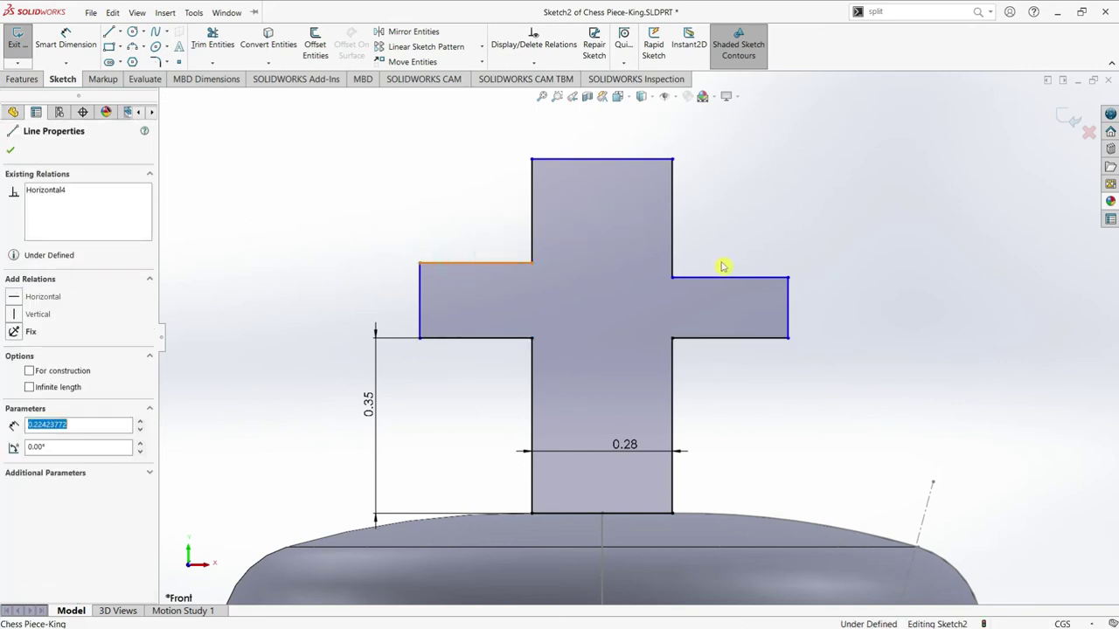
{"action": "left_click", "coordinate": [727, 278], "text": "ctrl"}
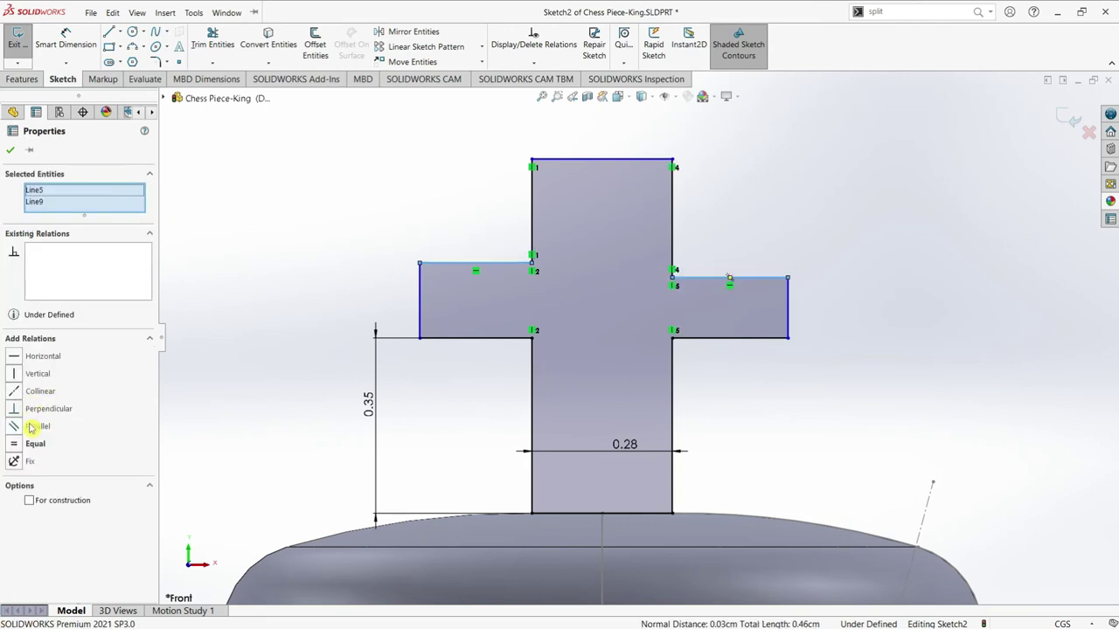
{"action": "left_click", "coordinate": [15, 392]}
{"action": "left_click", "coordinate": [14, 153]}
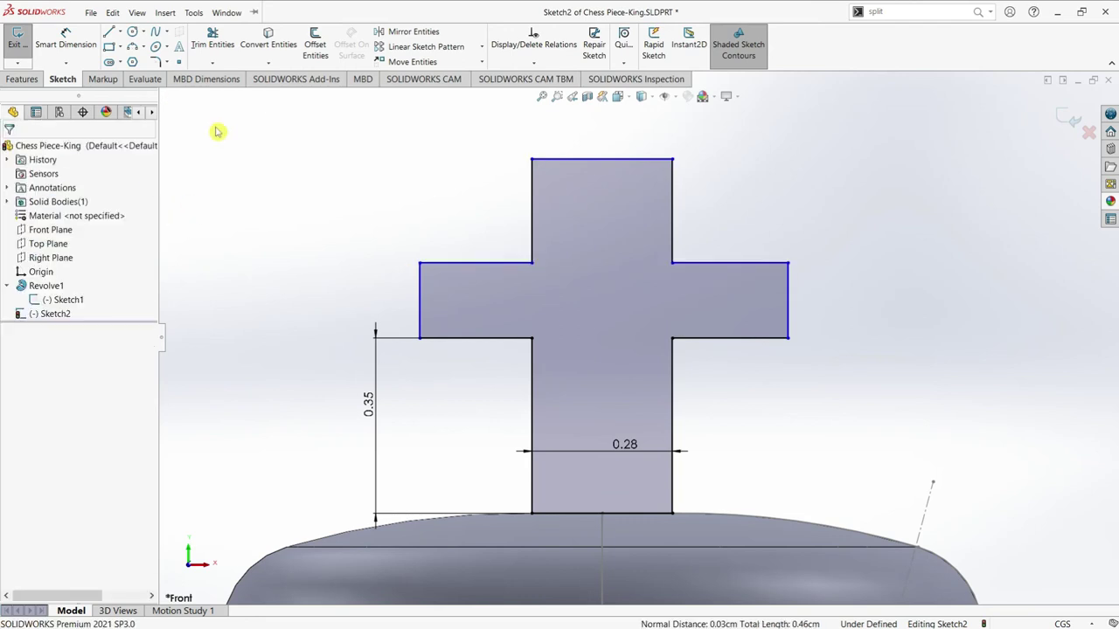
- Dimension the arm thickness and the upper stem height to 0.28
{"action": "left_click", "coordinate": [68, 39]}
{"action": "left_click", "coordinate": [424, 288]}
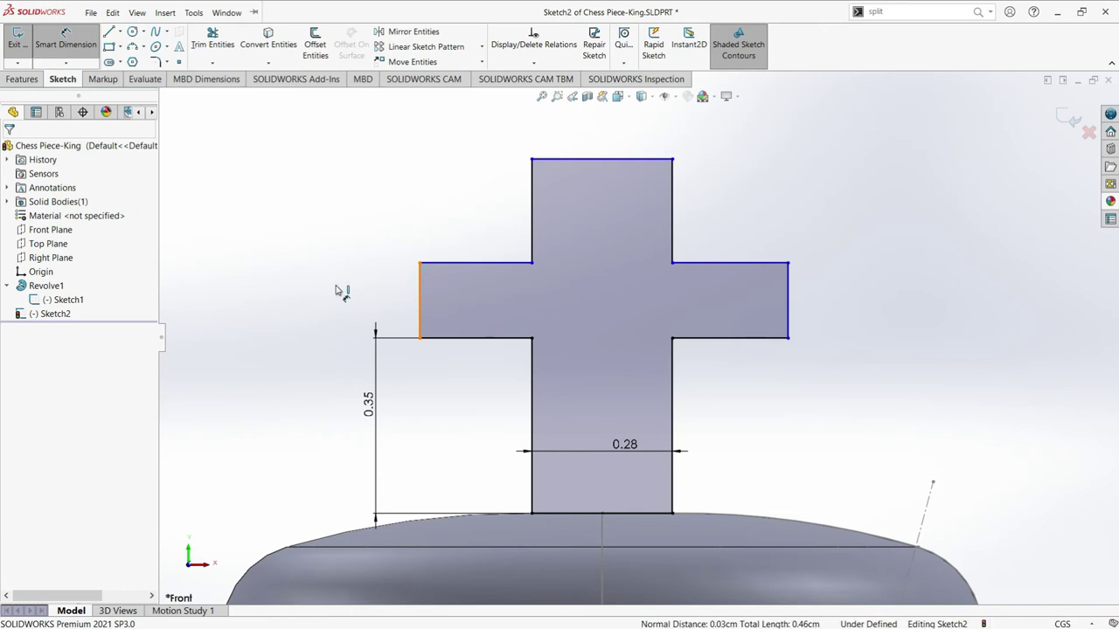
{"action": "left_click", "coordinate": [336, 288]}
{"action": "left_click", "coordinate": [345, 295]}
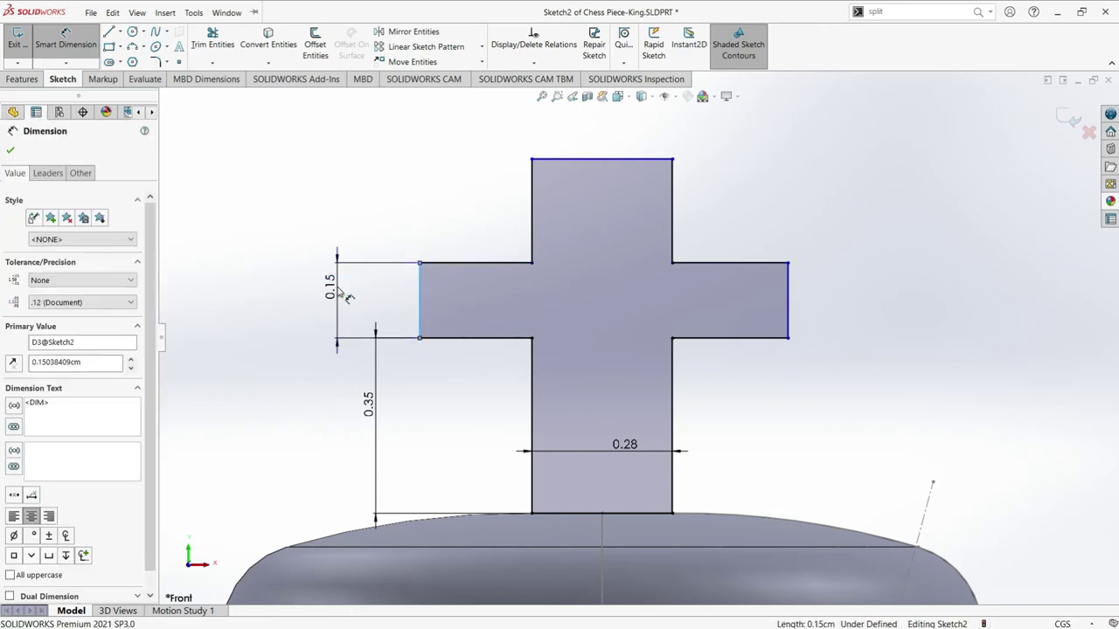
{"action": "type", "text": "0.28"}
{"action": "key", "text": "Return"}
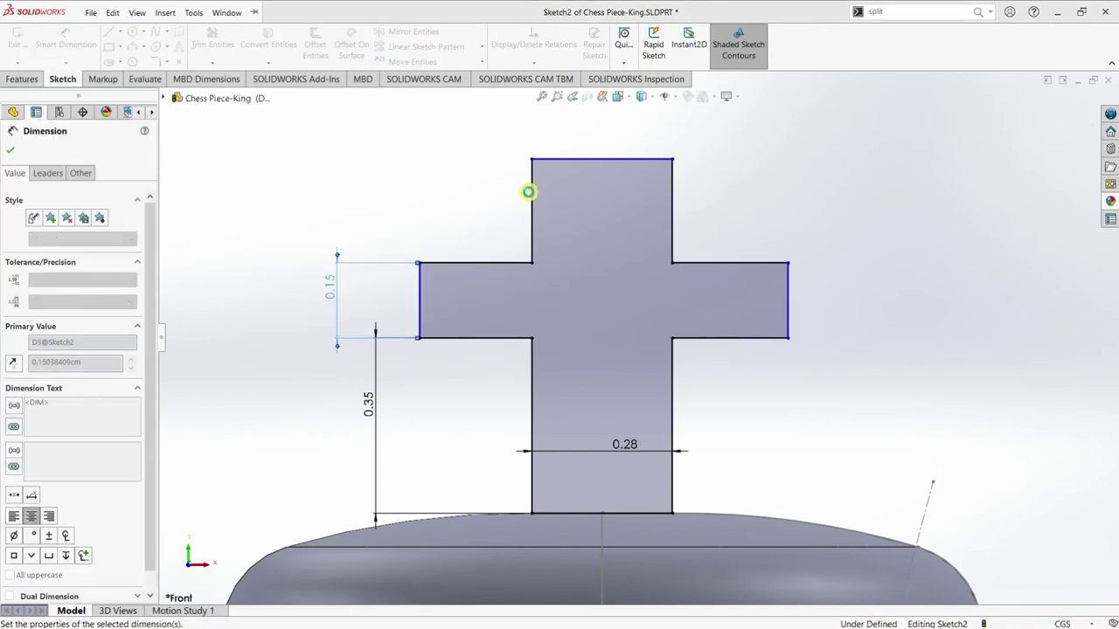
{"action": "left_click", "coordinate": [533, 184]}
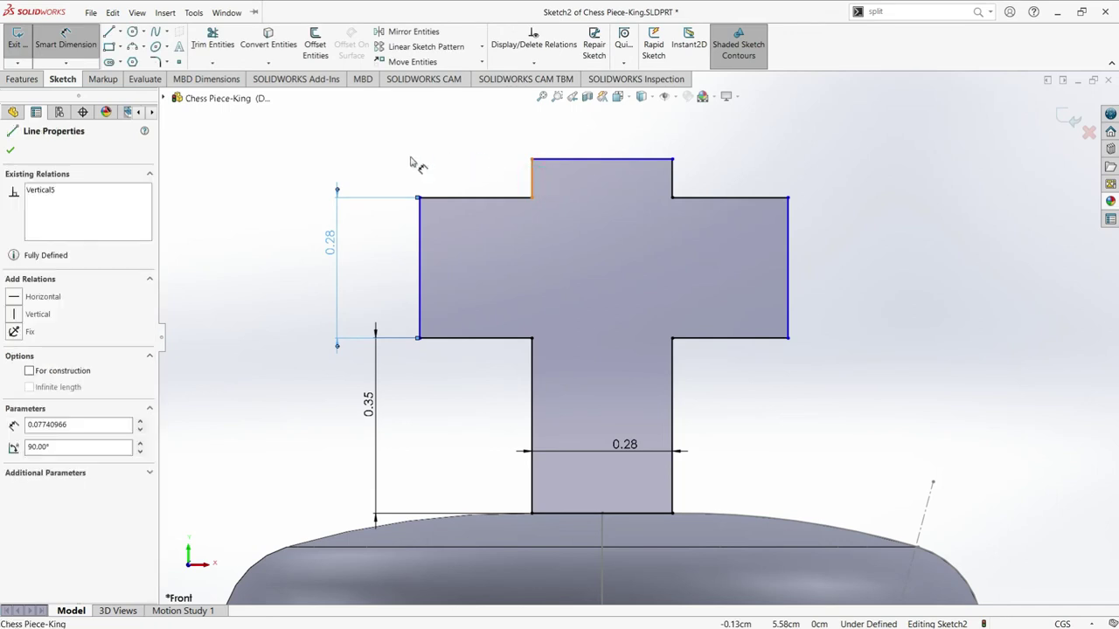
{"action": "left_click", "coordinate": [400, 155]}
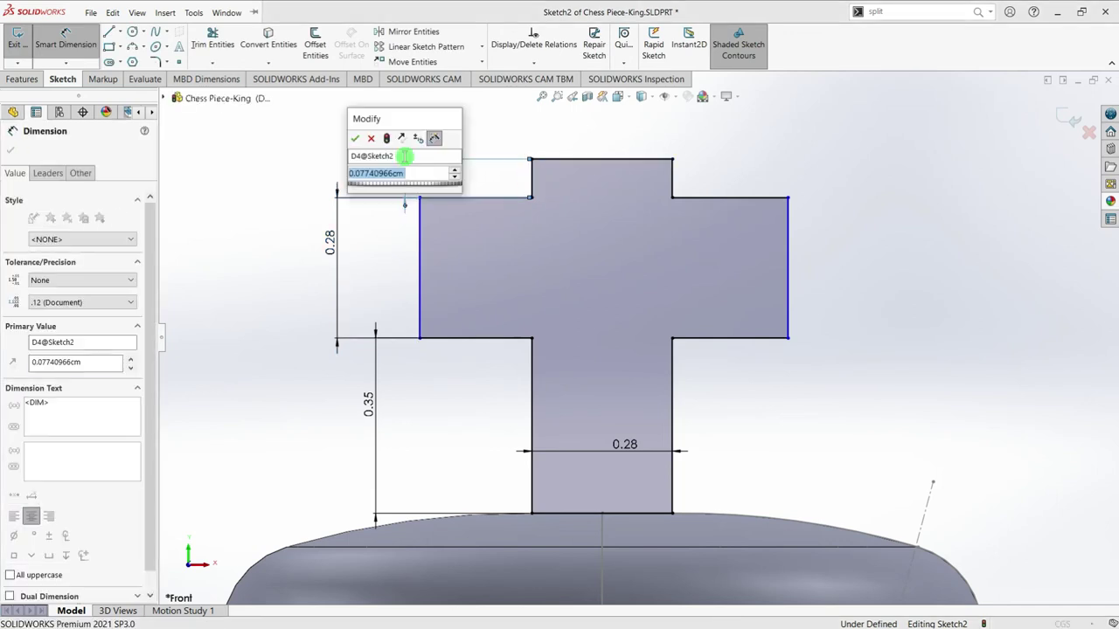
{"action": "type", "text": "0.28"}
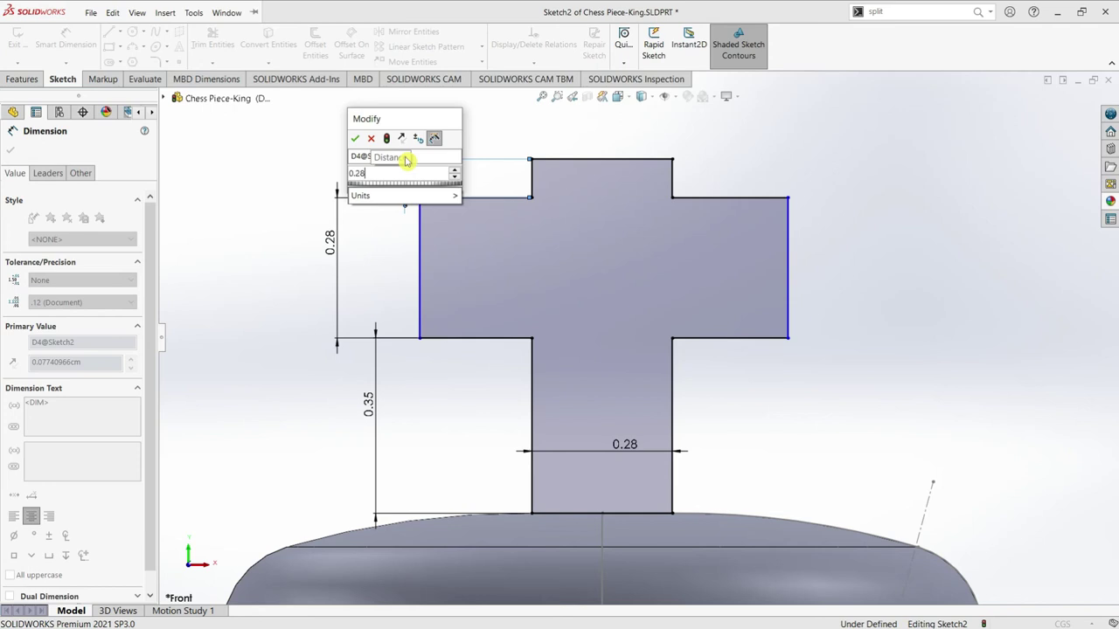
{"action": "key", "text": "Return"}
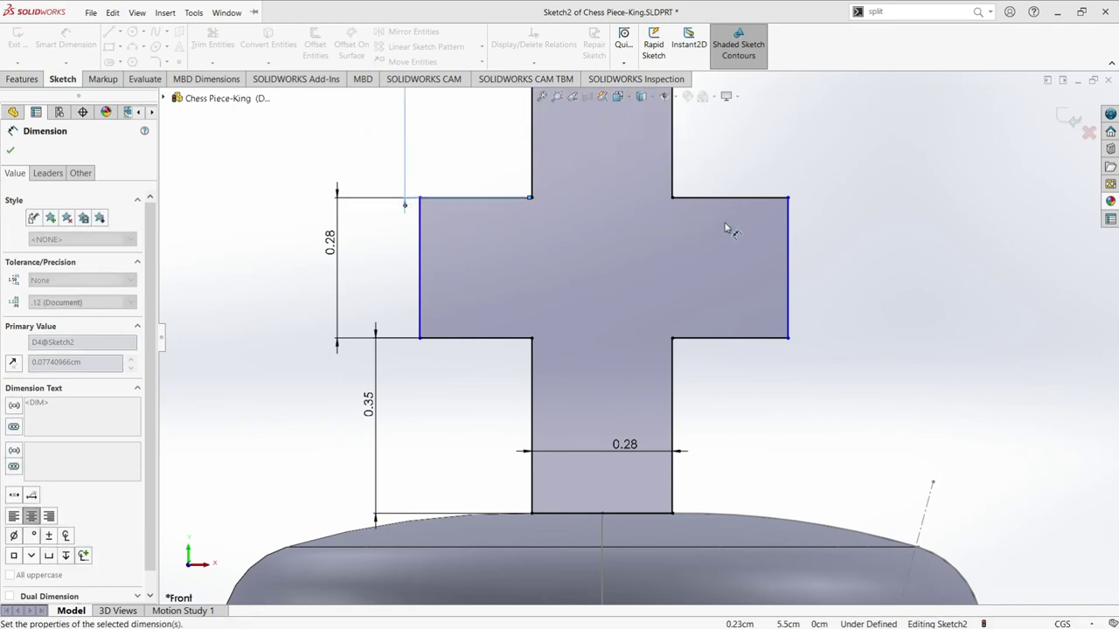
{"action": "left_click", "coordinate": [12, 156]}
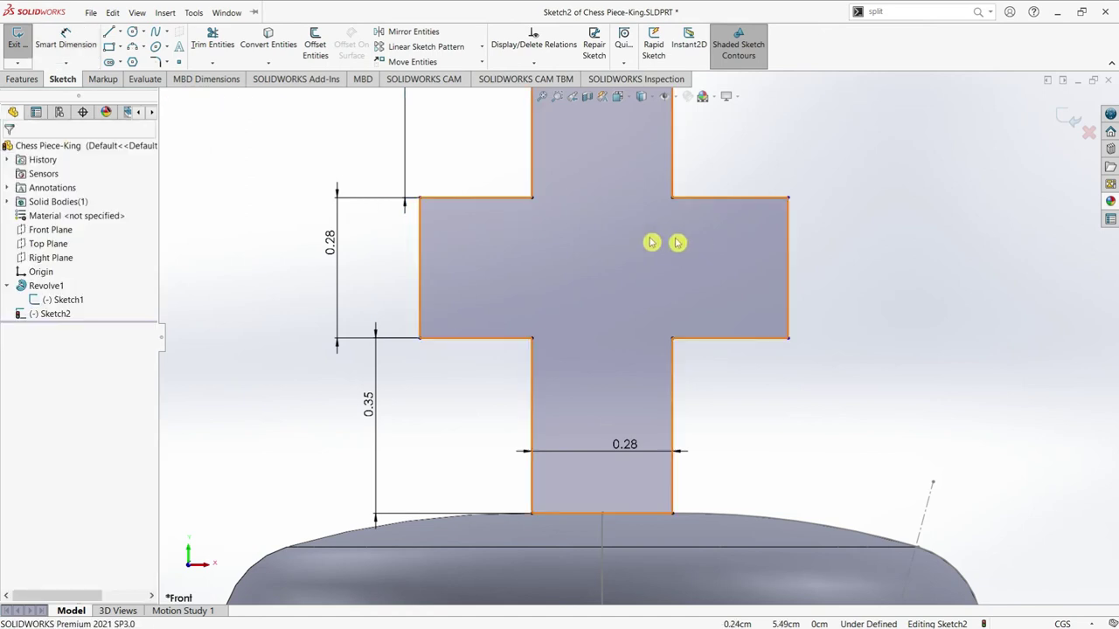
- Dimension both the left and right arm lengths to 0.28
{"action": "key", "text": "f"}
{"action": "left_click", "coordinate": [95, 51]}
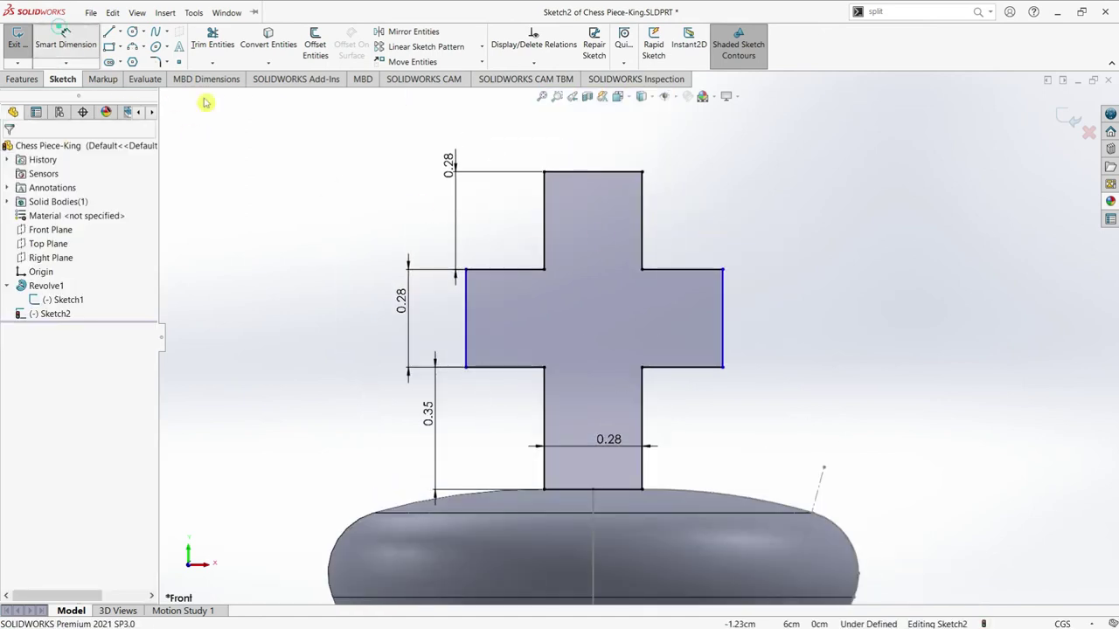
{"action": "left_click", "coordinate": [524, 269]}
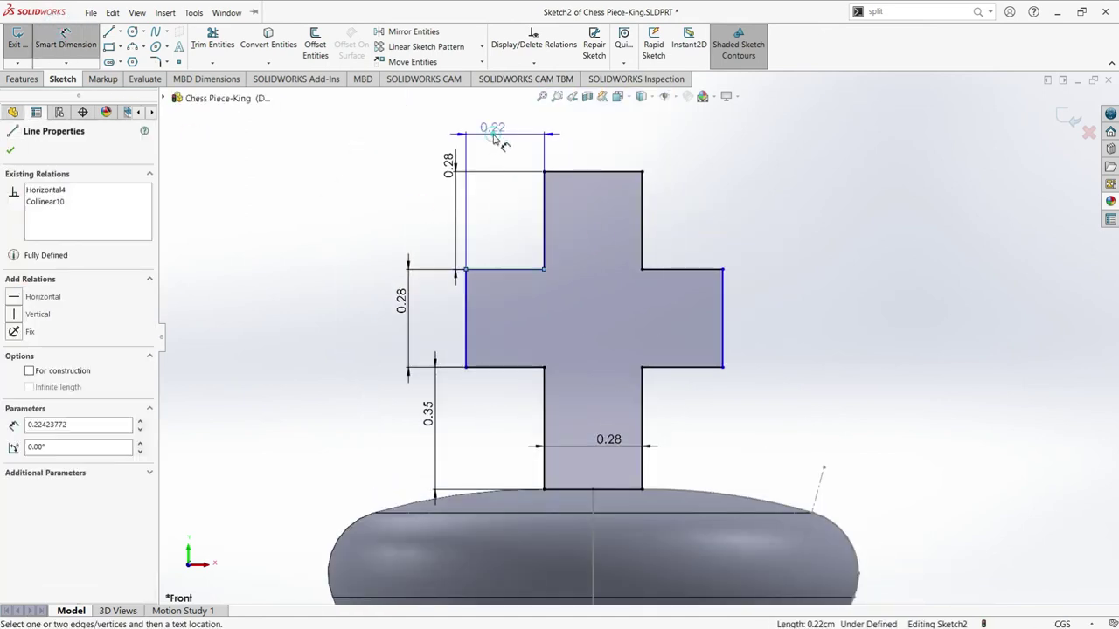
{"action": "left_click", "coordinate": [494, 140]}
{"action": "left_click", "coordinate": [494, 140]}
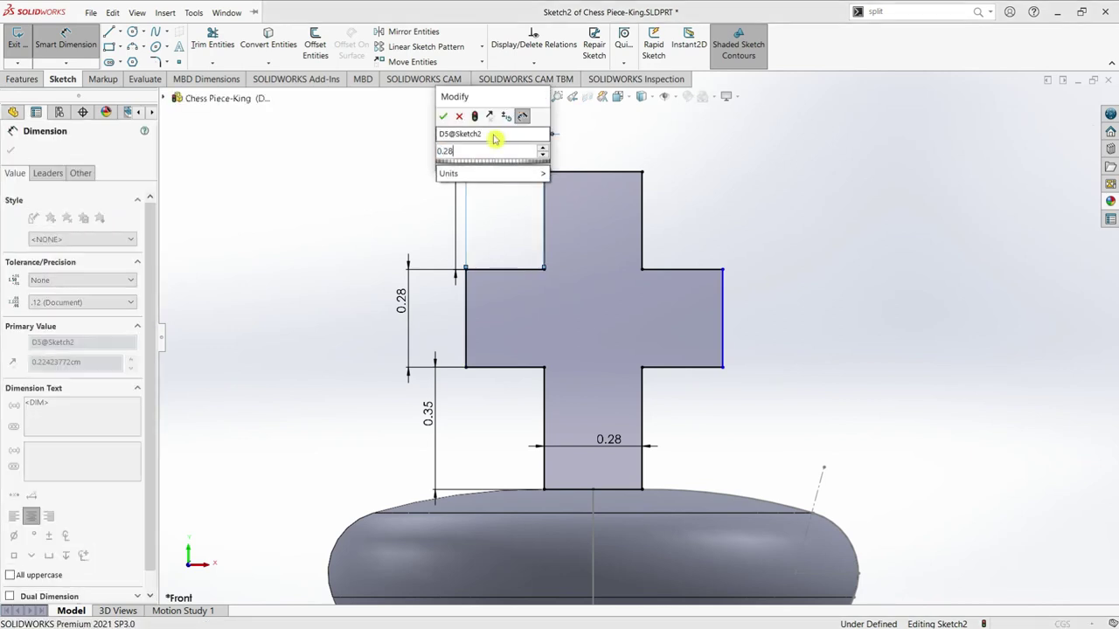
{"action": "left_click", "coordinate": [444, 120]}
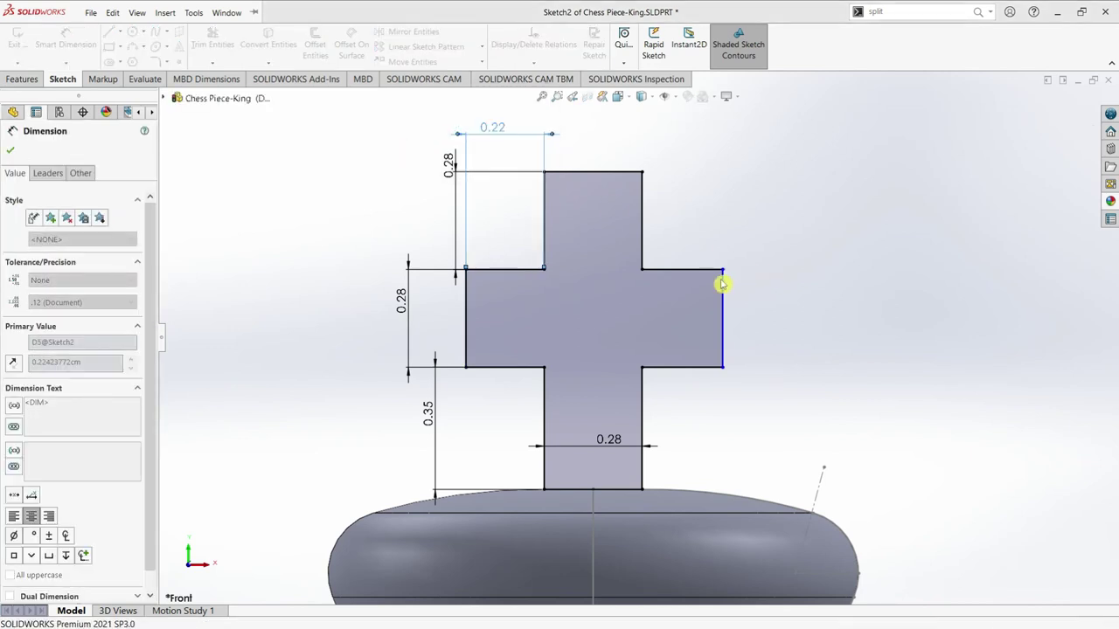
{"action": "left_click", "coordinate": [671, 275]}
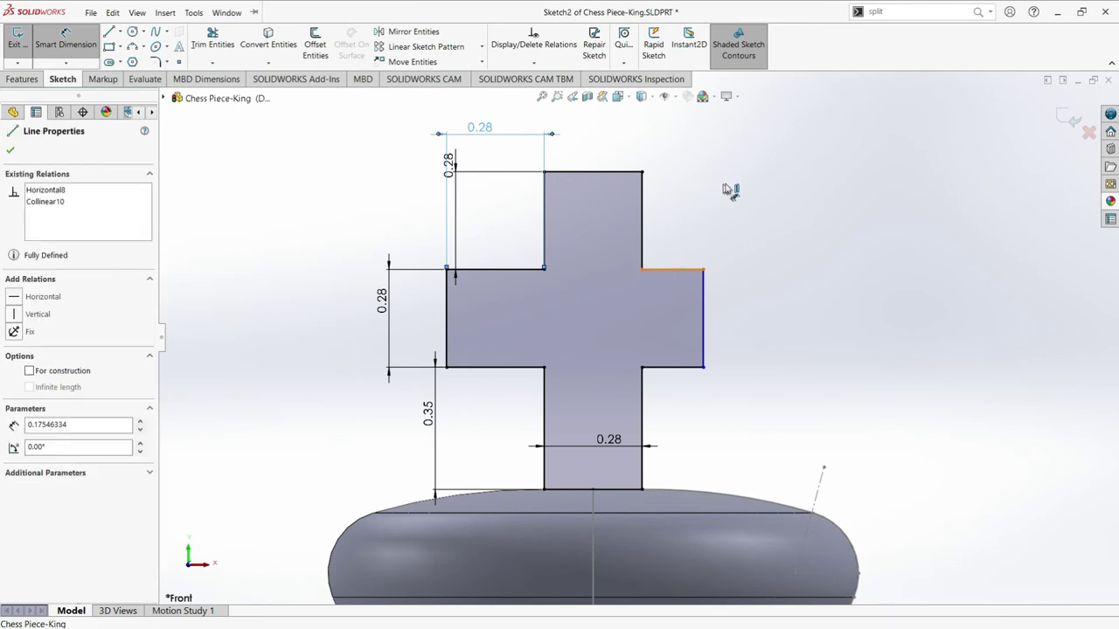
{"action": "left_click", "coordinate": [739, 183]}
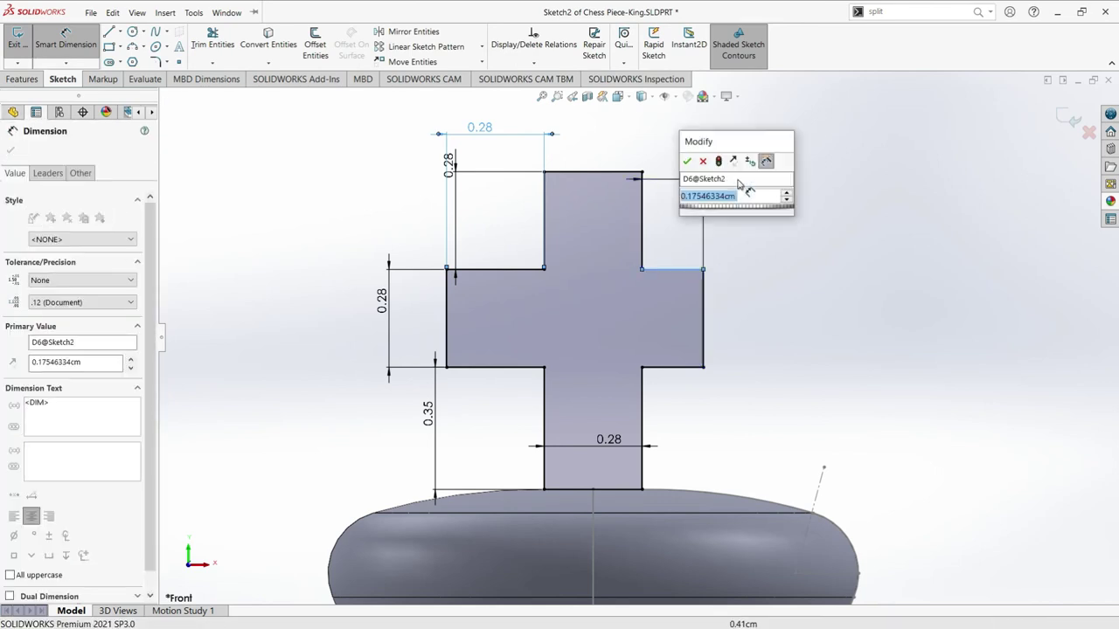
{"action": "type", "text": "0.28"}
{"action": "key", "text": "Return"}
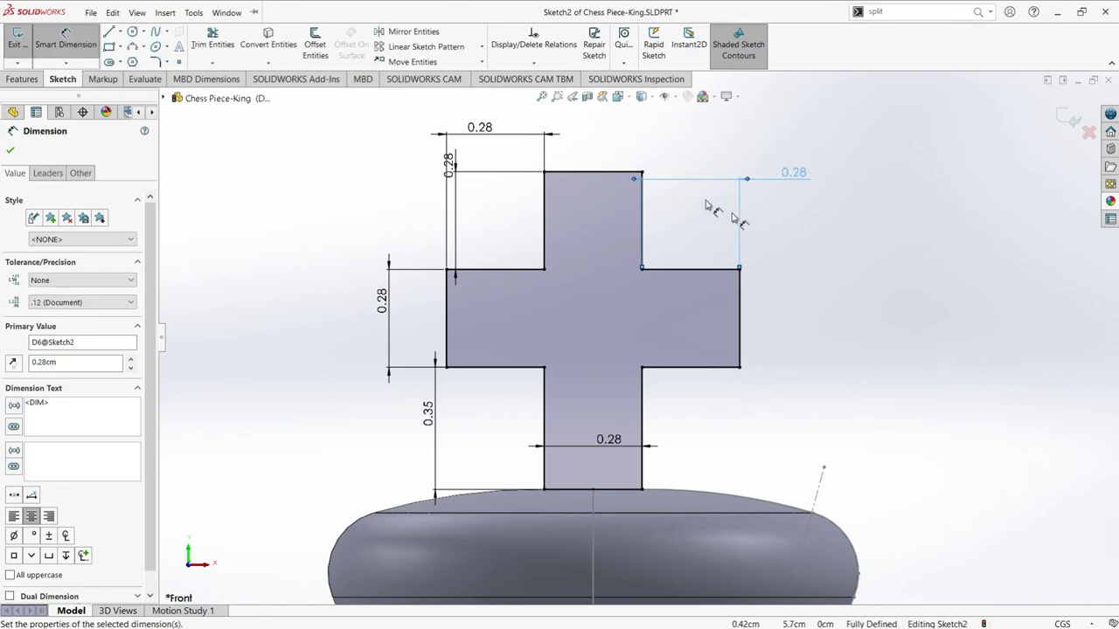
- Draw lines extending the stem down from its corners to the top-face line
{"action": "left_click", "coordinate": [13, 153]}
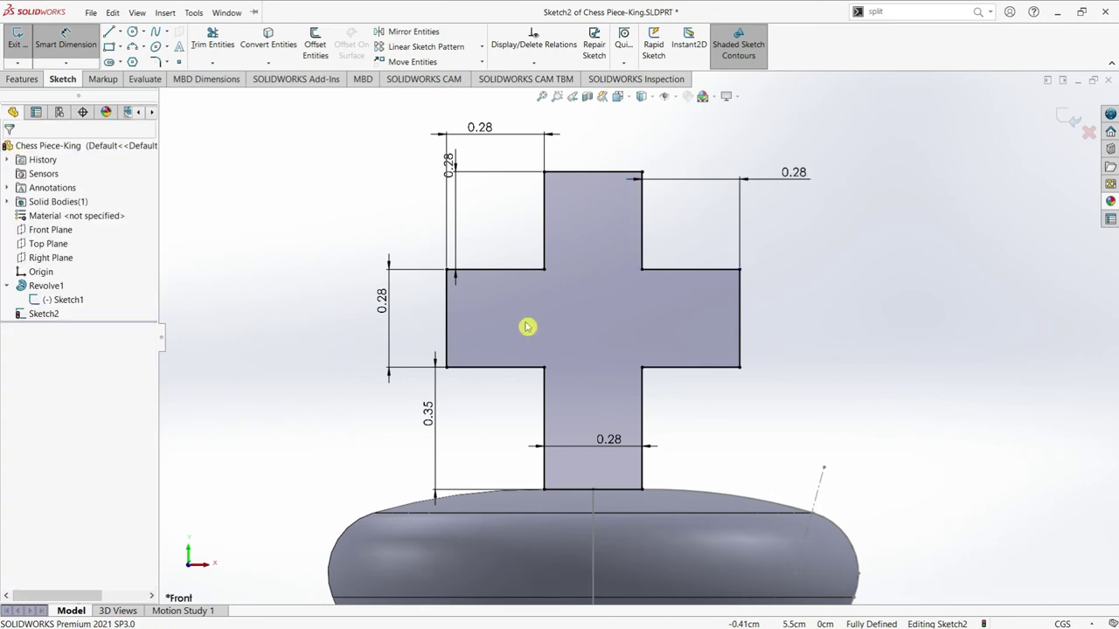
{"action": "scroll", "coordinate": [644, 486], "scroll_direction": "down", "scroll_amount": 3}
{"action": "scroll", "coordinate": [630, 442], "scroll_direction": "down", "scroll_amount": 1}
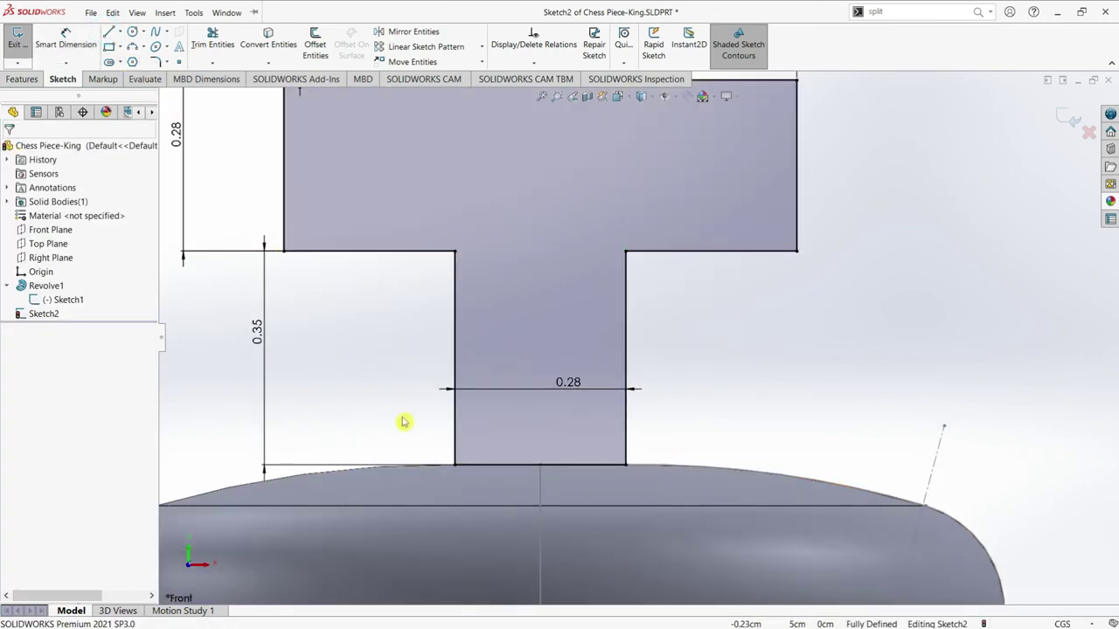
{"action": "left_click", "coordinate": [111, 36]}
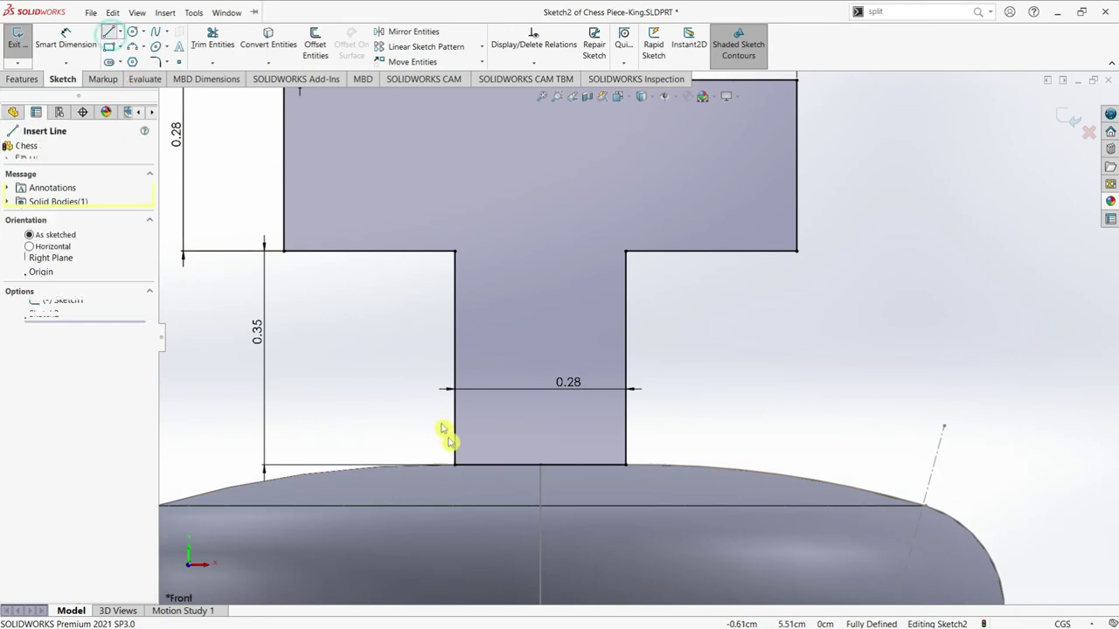
{"action": "left_click", "coordinate": [454, 465]}
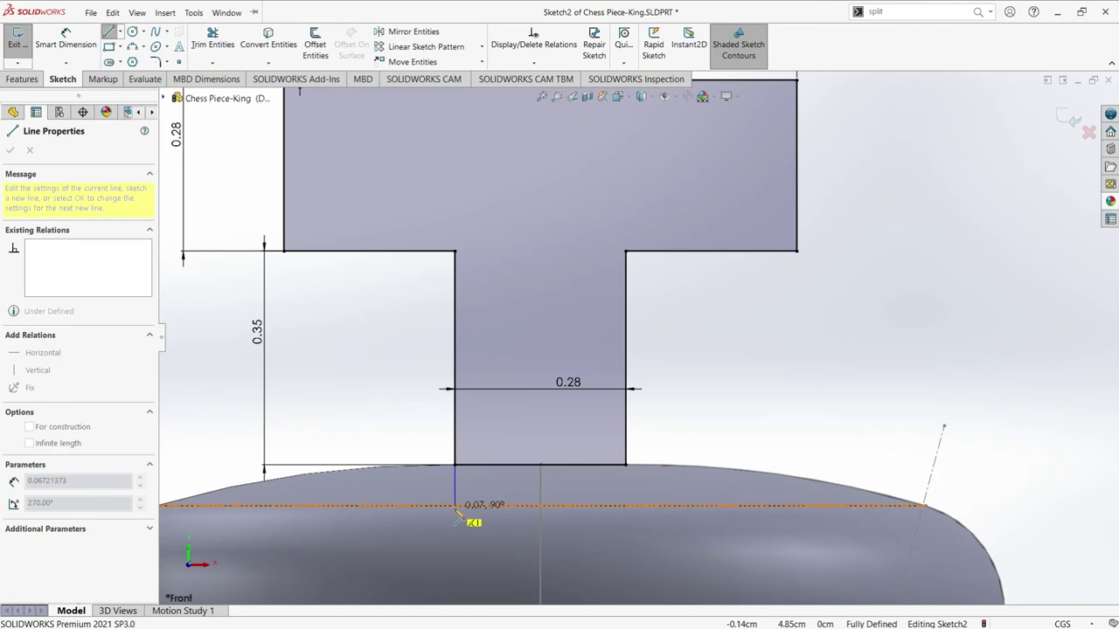
{"action": "left_click", "coordinate": [455, 507]}
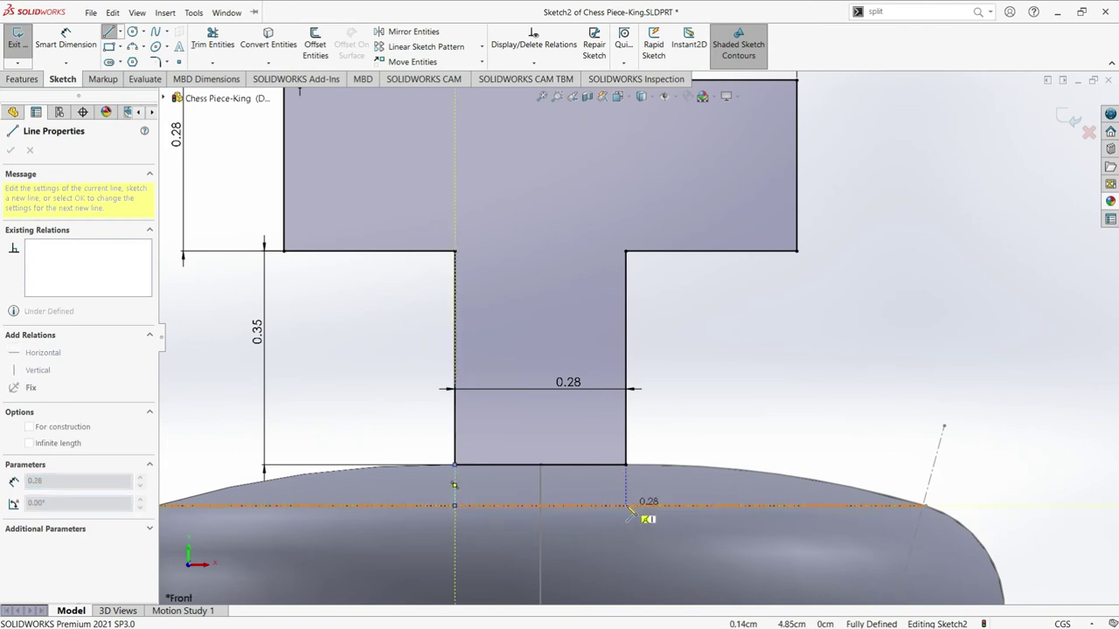
{"action": "left_click", "coordinate": [626, 505]}
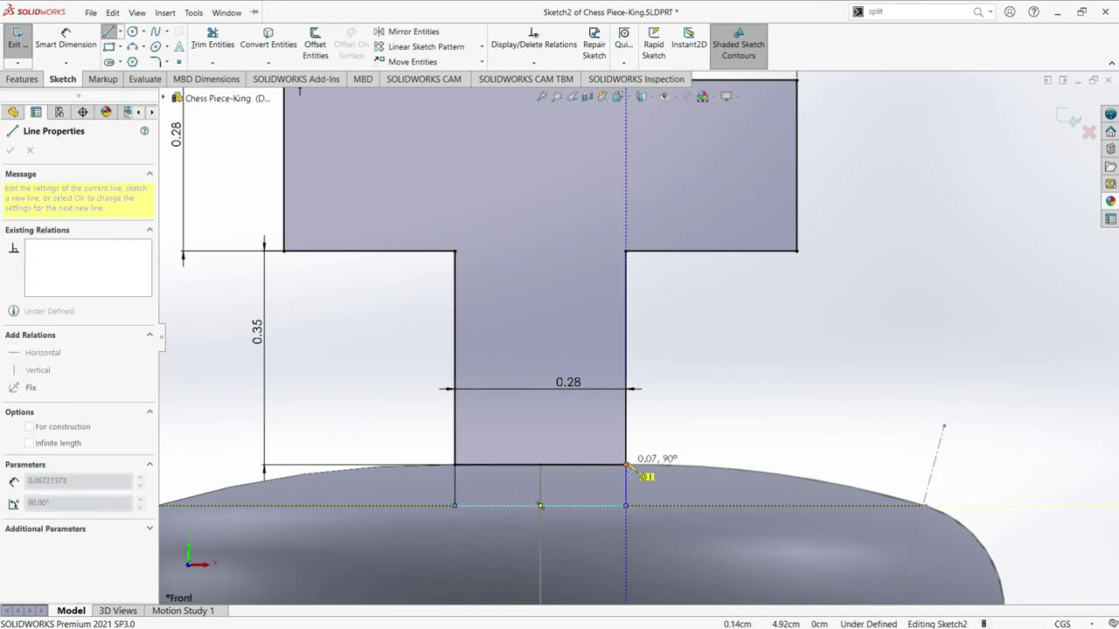
{"action": "left_click", "coordinate": [626, 465]}
{"action": "left_click", "coordinate": [224, 14]}
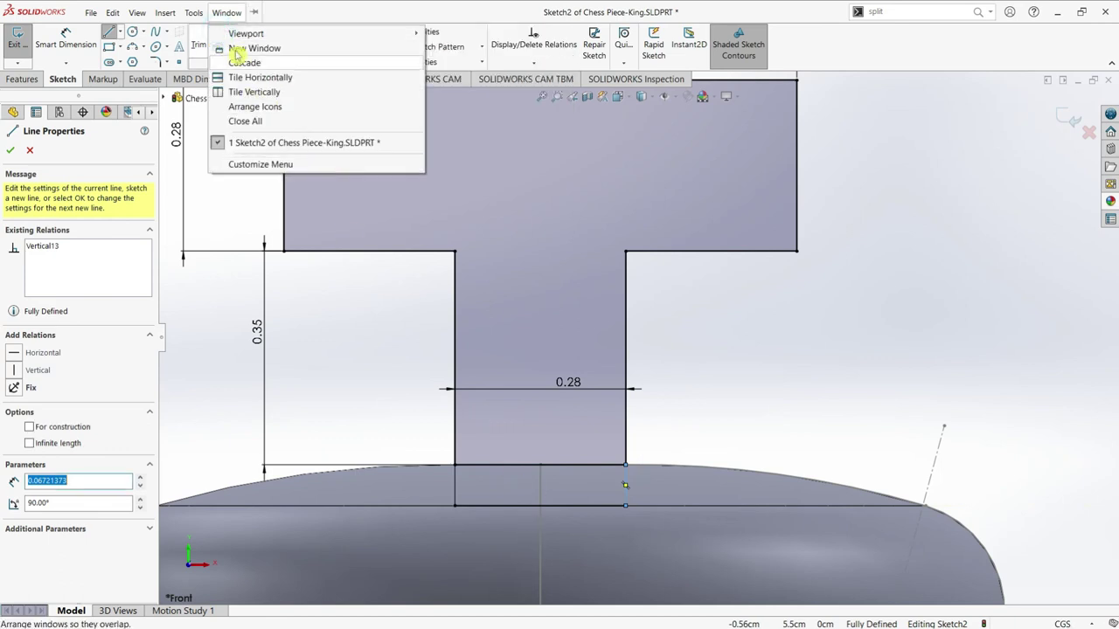
{"action": "key", "text": "Escape"}
{"action": "key", "text": "Escape"}
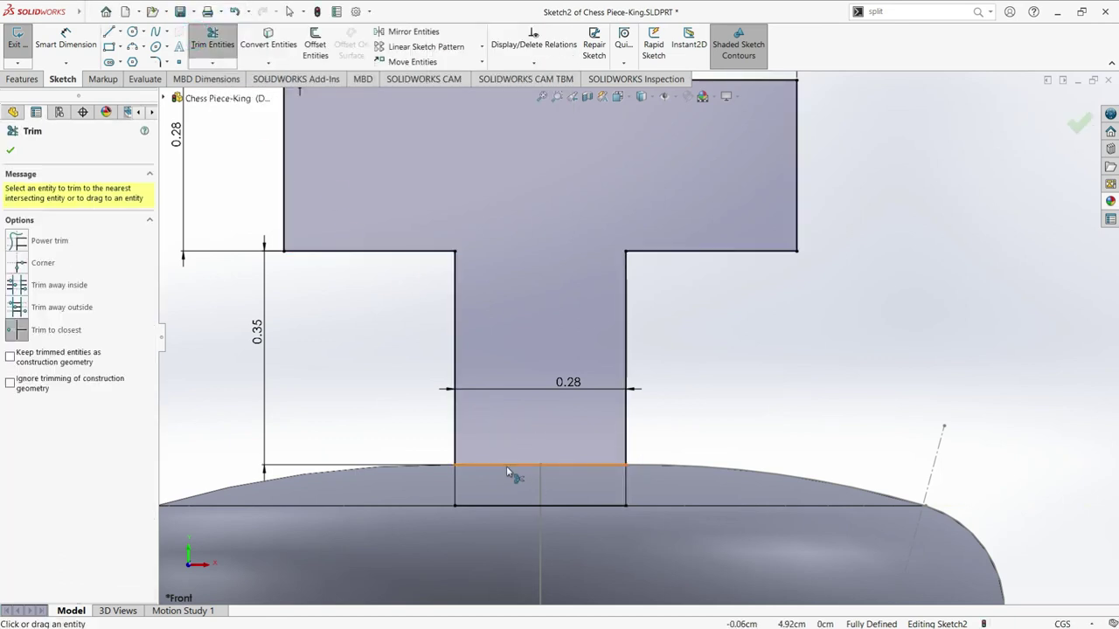
- Trim away the stem's old bottom edge
{"action": "left_click", "coordinate": [508, 465]}
{"action": "scroll", "coordinate": [584, 358], "scroll_direction": "up", "scroll_amount": 5}
{"action": "scroll", "coordinate": [612, 354], "scroll_direction": "up", "scroll_amount": 2}
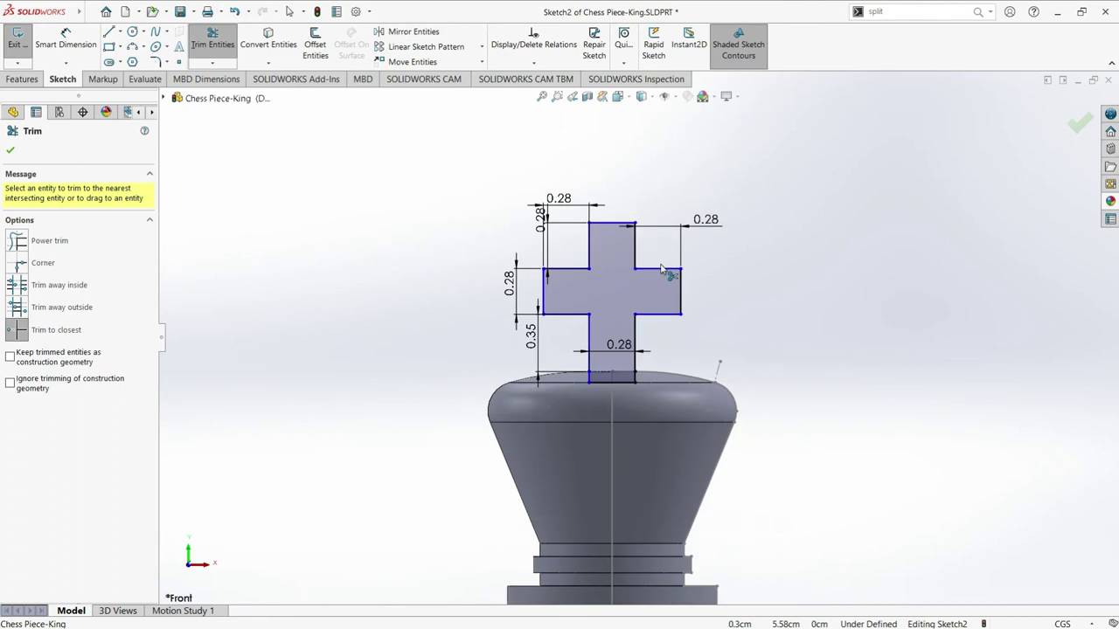
{"action": "scroll", "coordinate": [665, 324], "scroll_direction": "down", "scroll_amount": 2}
{"action": "scroll", "coordinate": [661, 360], "scroll_direction": "down", "scroll_amount": 3}
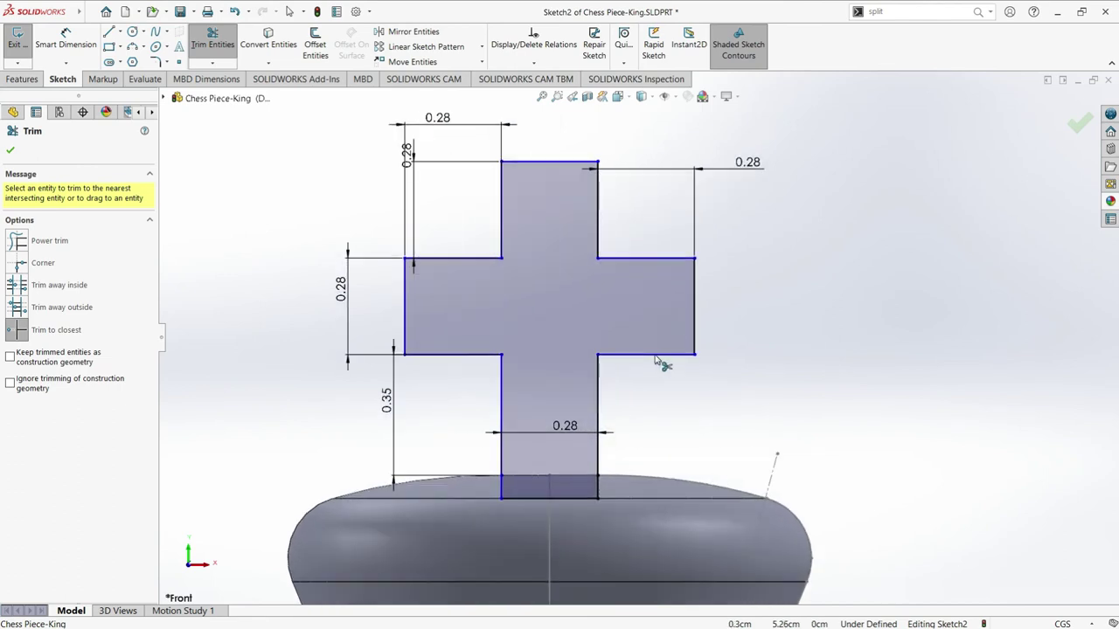
{"action": "scroll", "coordinate": [655, 356], "scroll_direction": "up", "scroll_amount": 2}
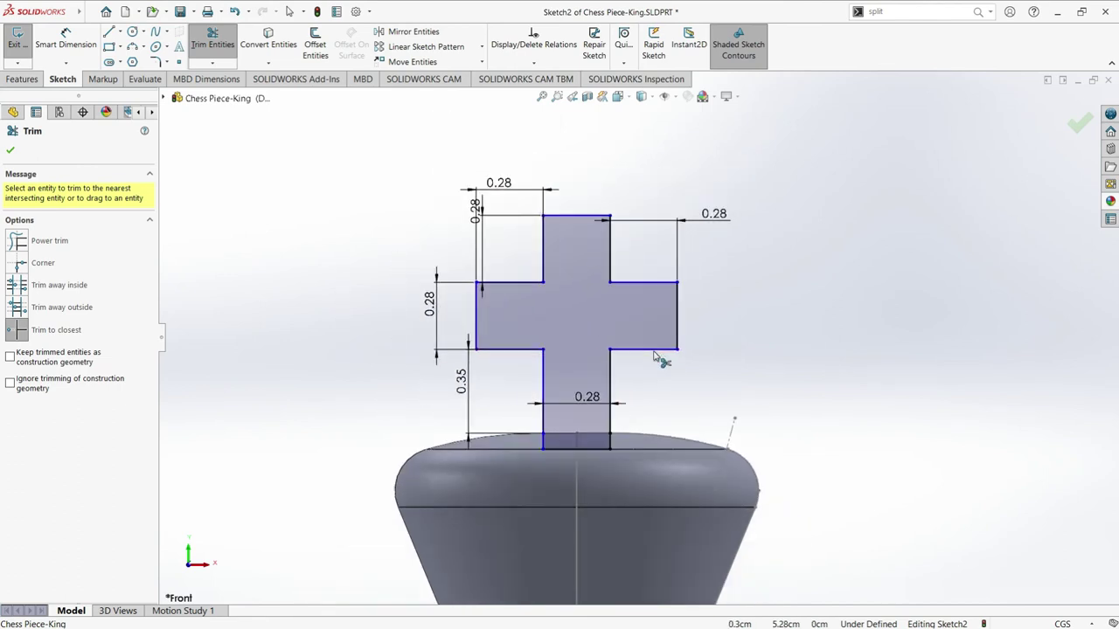
{"action": "left_click", "coordinate": [11, 151]}
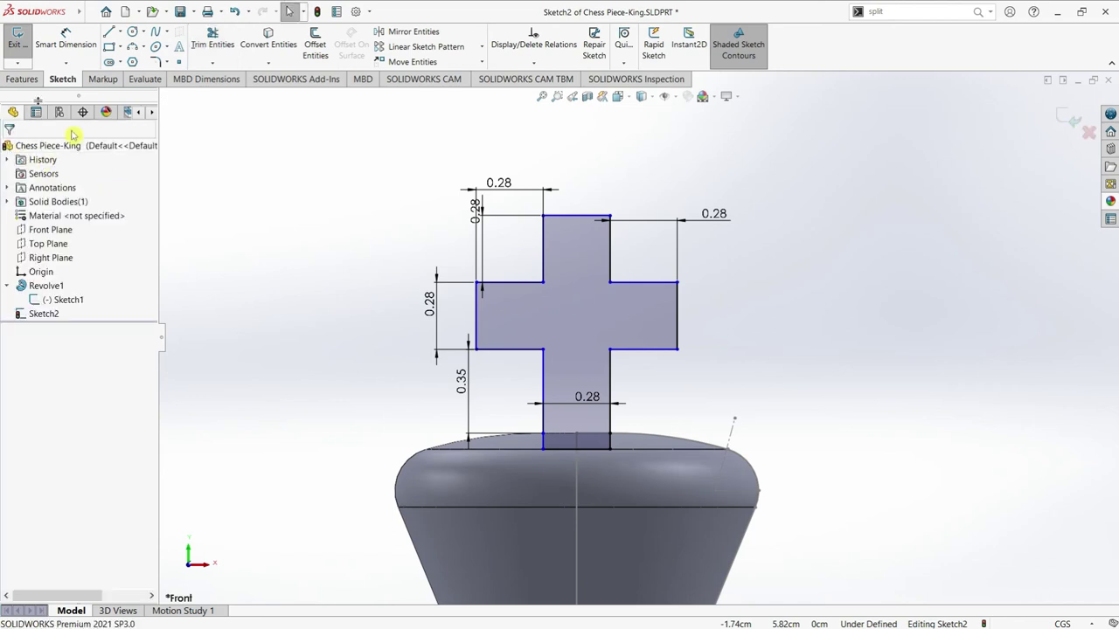
- Extrude the cross 0.28 cm with a Mid Plane end condition
{"action": "left_click", "coordinate": [17, 37]}
{"action": "key", "text": "f"}
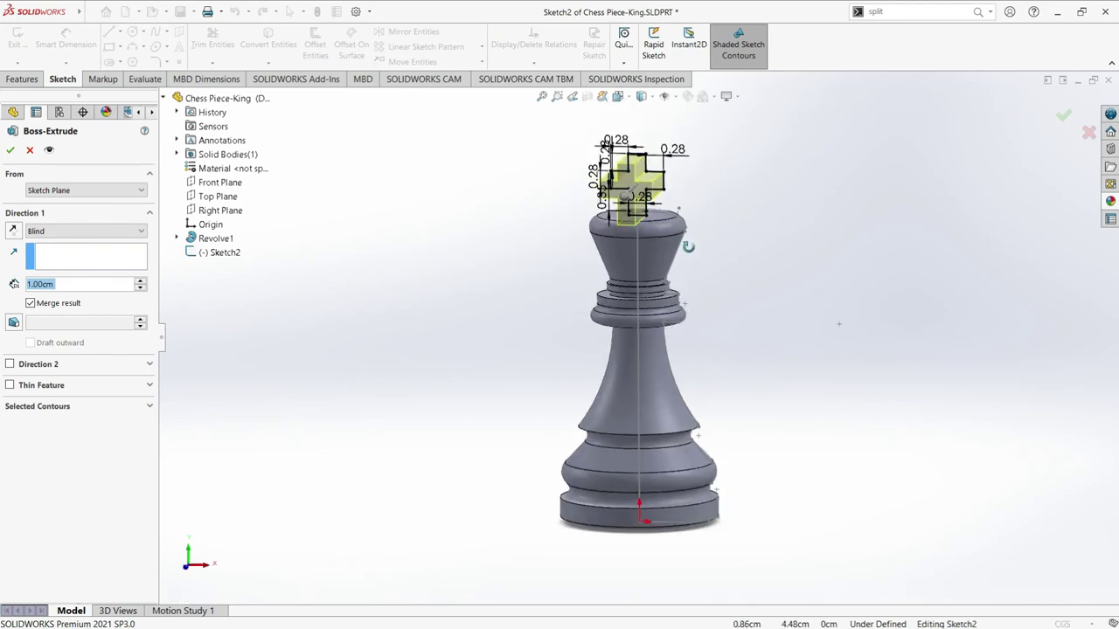
{"action": "scroll", "coordinate": [649, 204], "scroll_direction": "down", "scroll_amount": 1}
{"action": "left_click", "coordinate": [32, 303]}
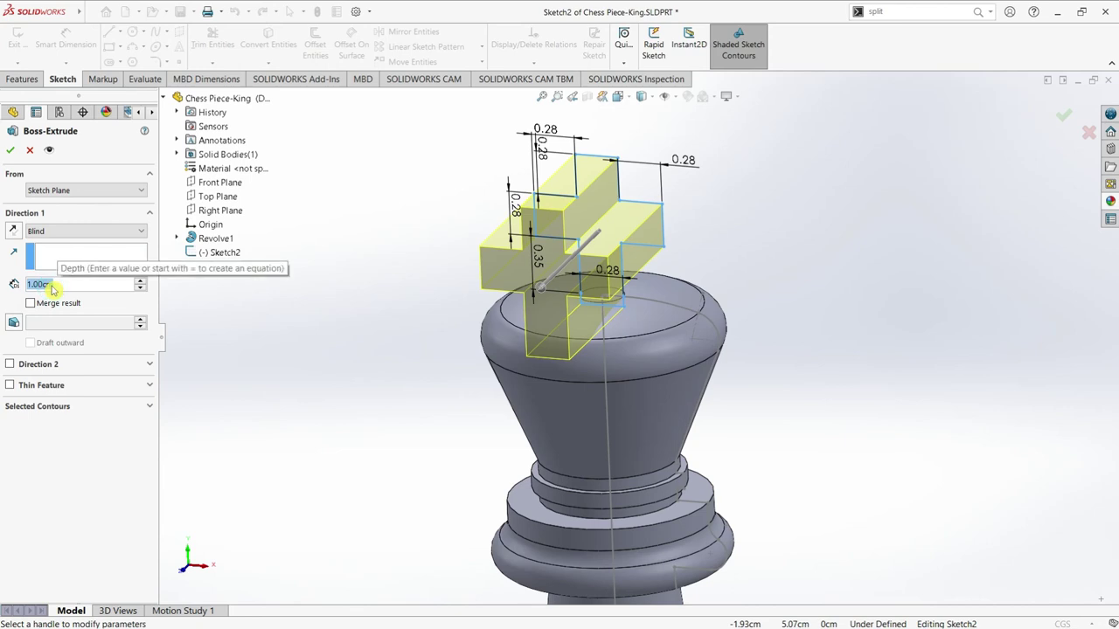
{"action": "type", "text": "0.28"}
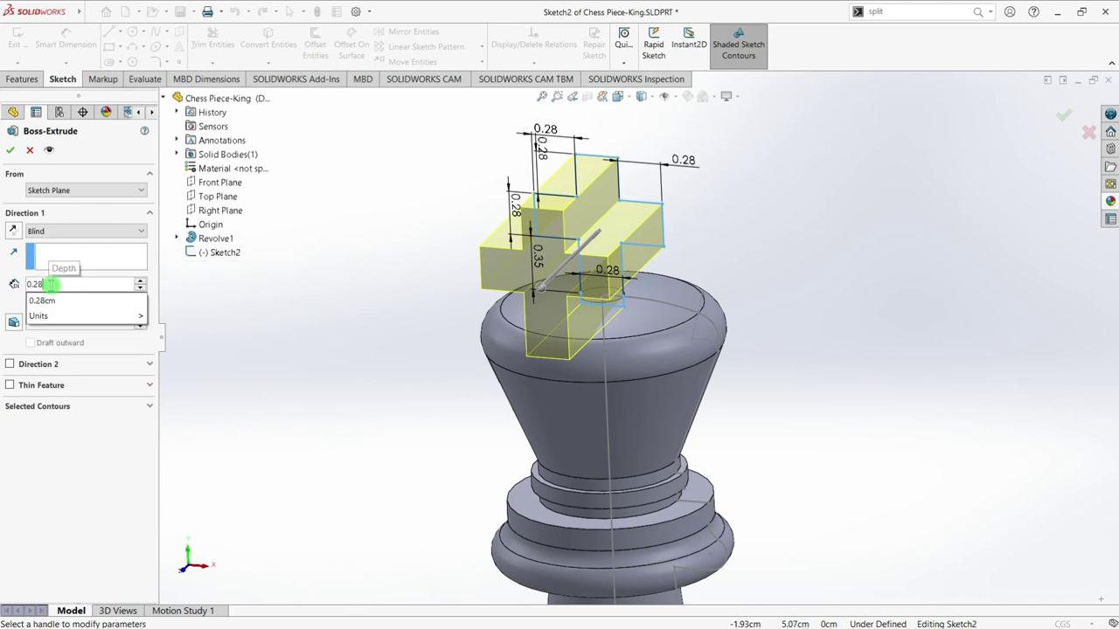
{"action": "key", "text": "Return"}
{"action": "left_click", "coordinate": [76, 232]}
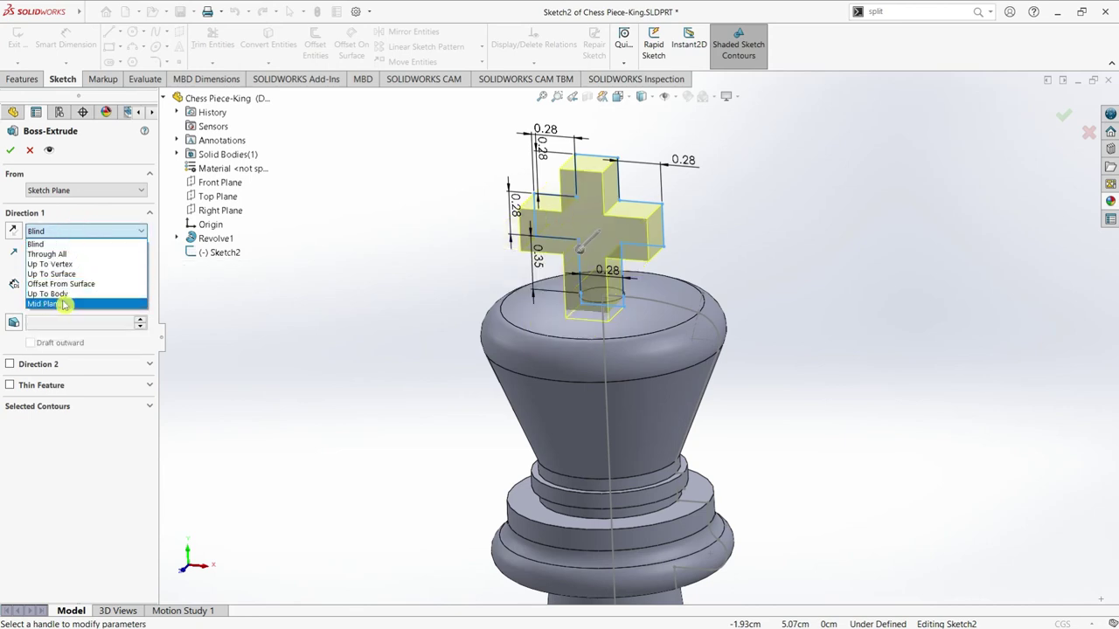
{"action": "left_click", "coordinate": [62, 303]}
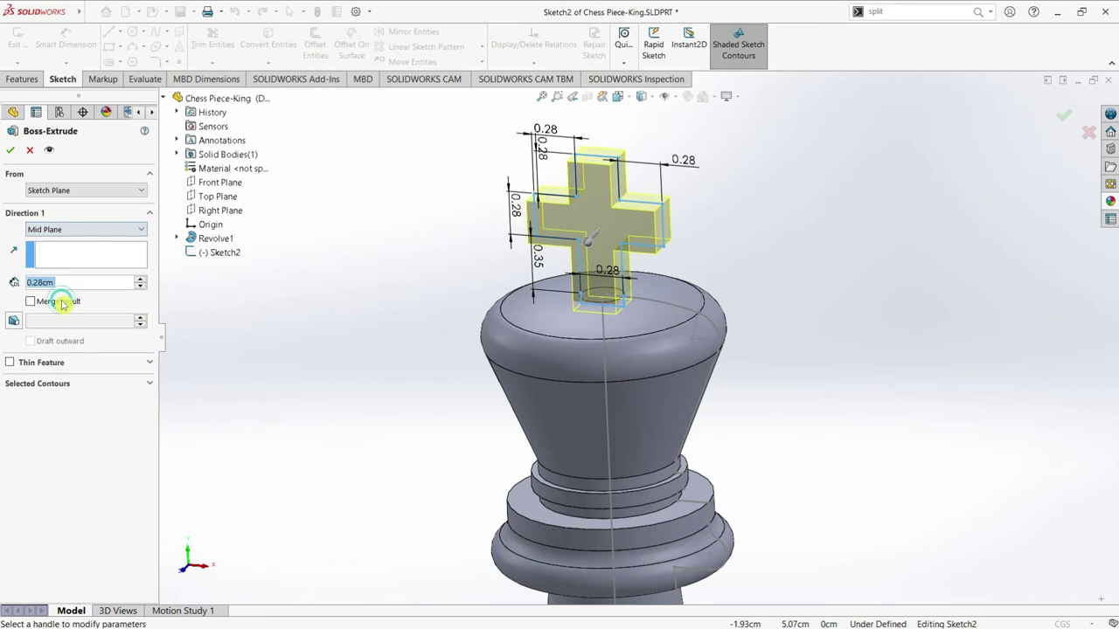
{"action": "left_click", "coordinate": [11, 154]}
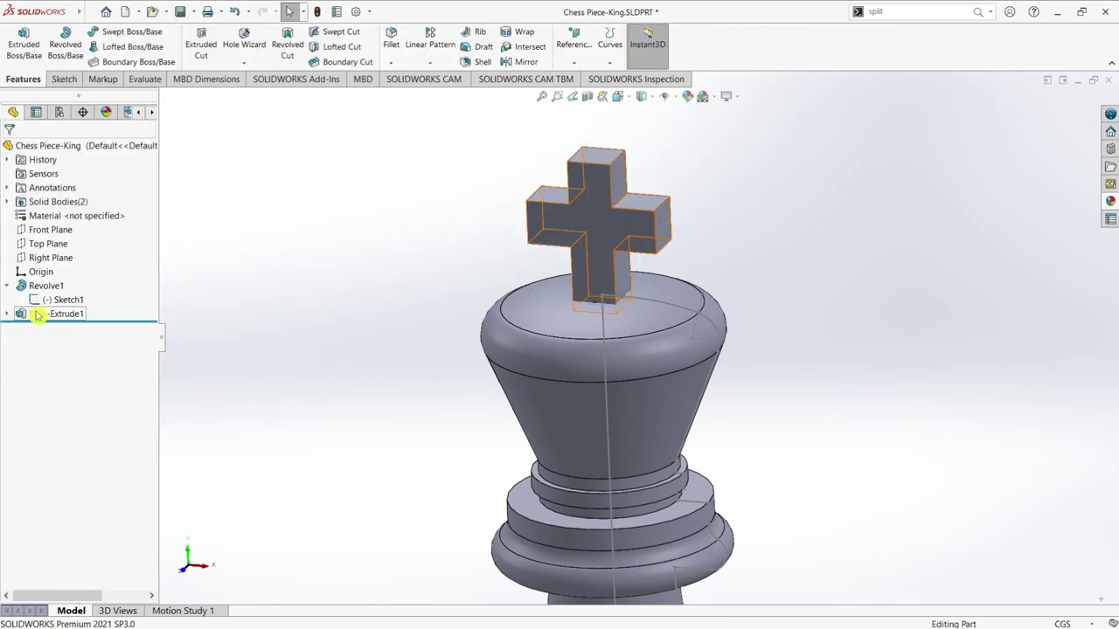
- Edit Boss-Extrude1 to tick Merge result, fusing the cross with the king
{"action": "right_click", "coordinate": [38, 314]}
{"action": "left_click", "coordinate": [47, 275]}
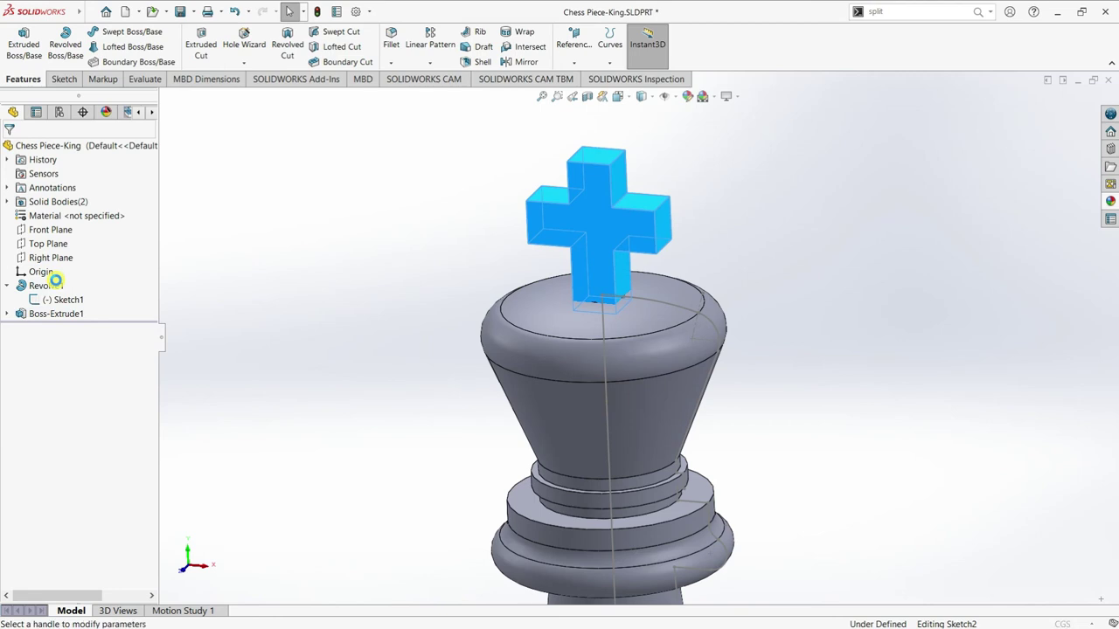
{"action": "left_click", "coordinate": [32, 301]}
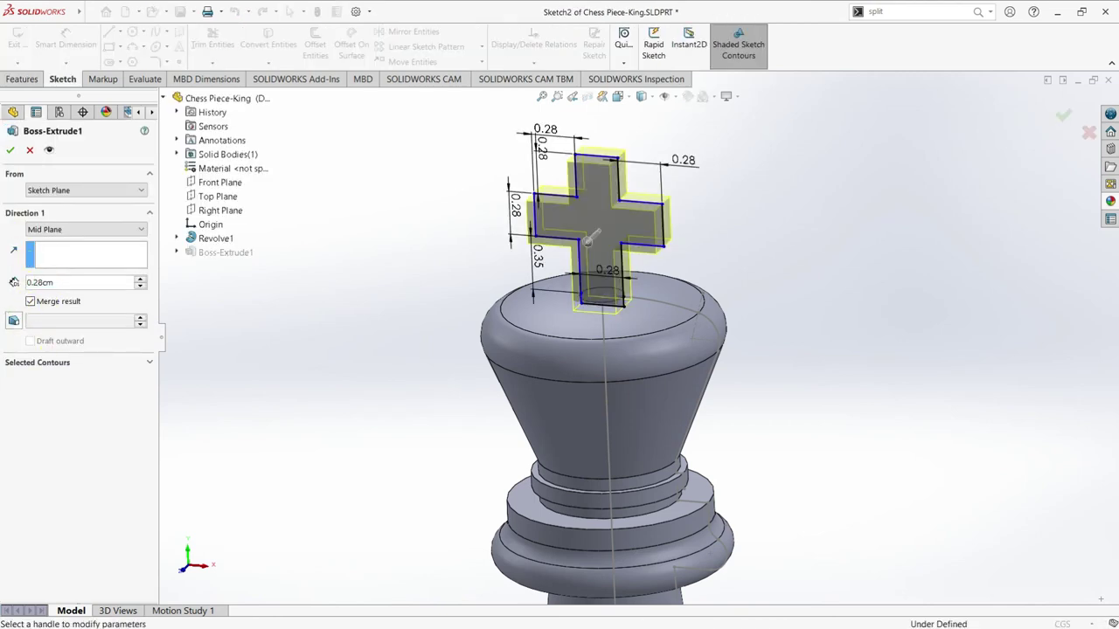
{"action": "key", "text": "Return"}
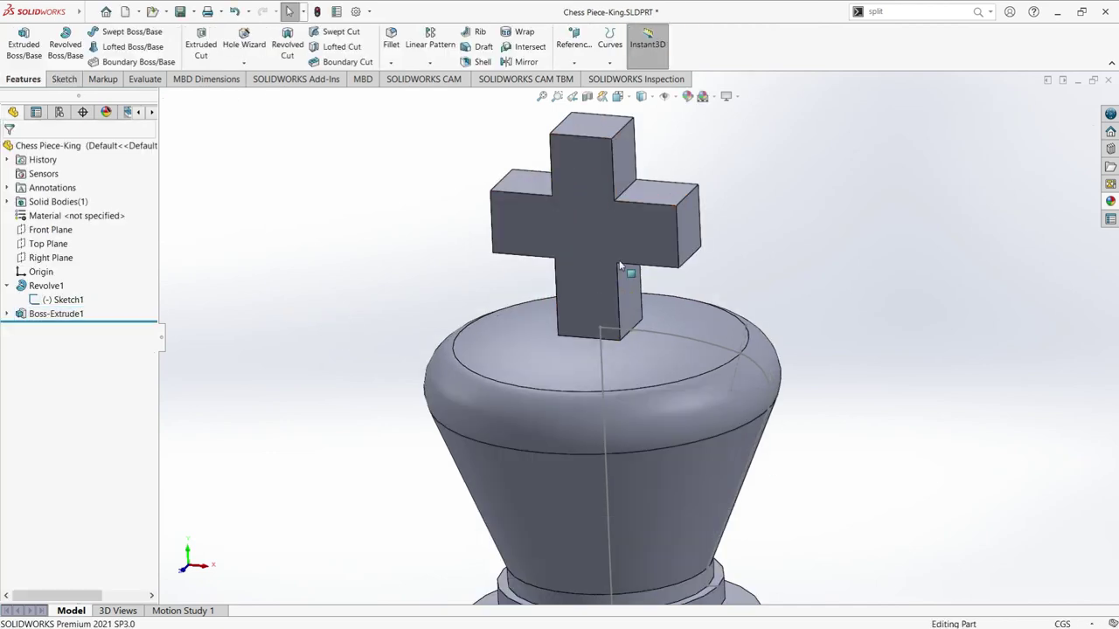
{"action": "right_click", "coordinate": [70, 298]}
- Hide Sketch1 and show the whole king in isometric view
{"action": "left_click", "coordinate": [70, 270]}
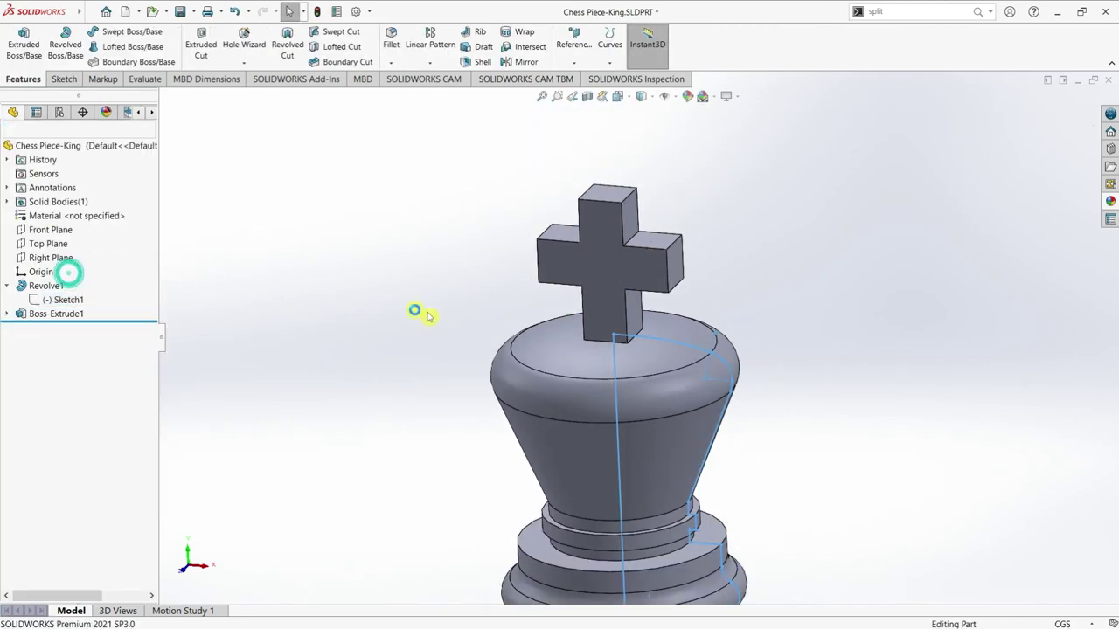
{"action": "key", "text": "z"}
{"action": "key", "text": "ctrl+3"}
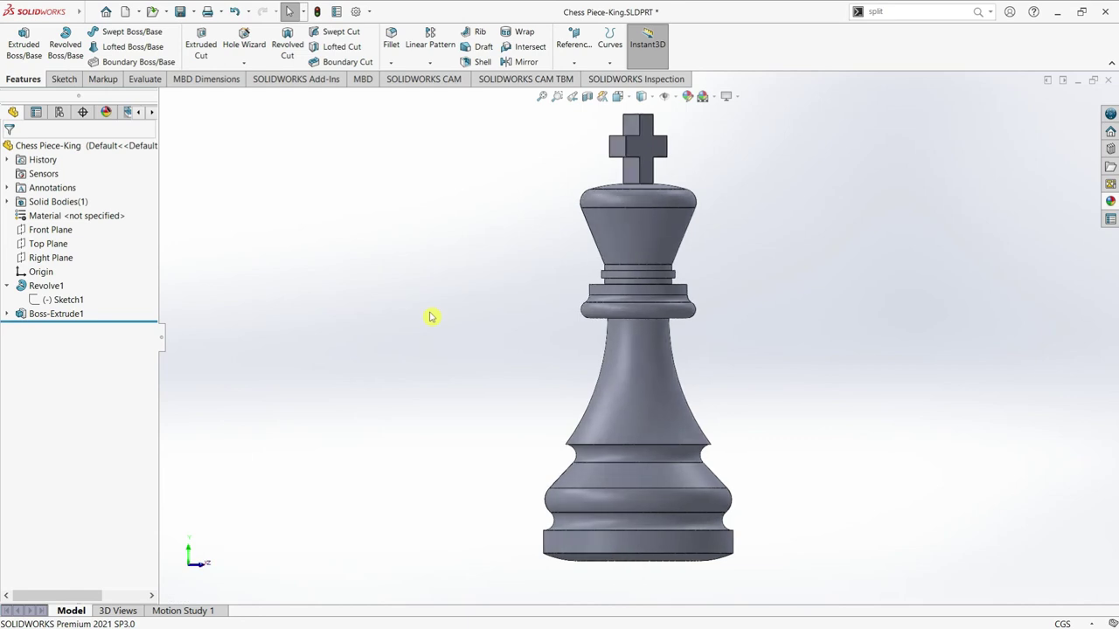
{"action": "key", "text": "ctrl+5"}
{"action": "key", "text": "ctrl+7"}
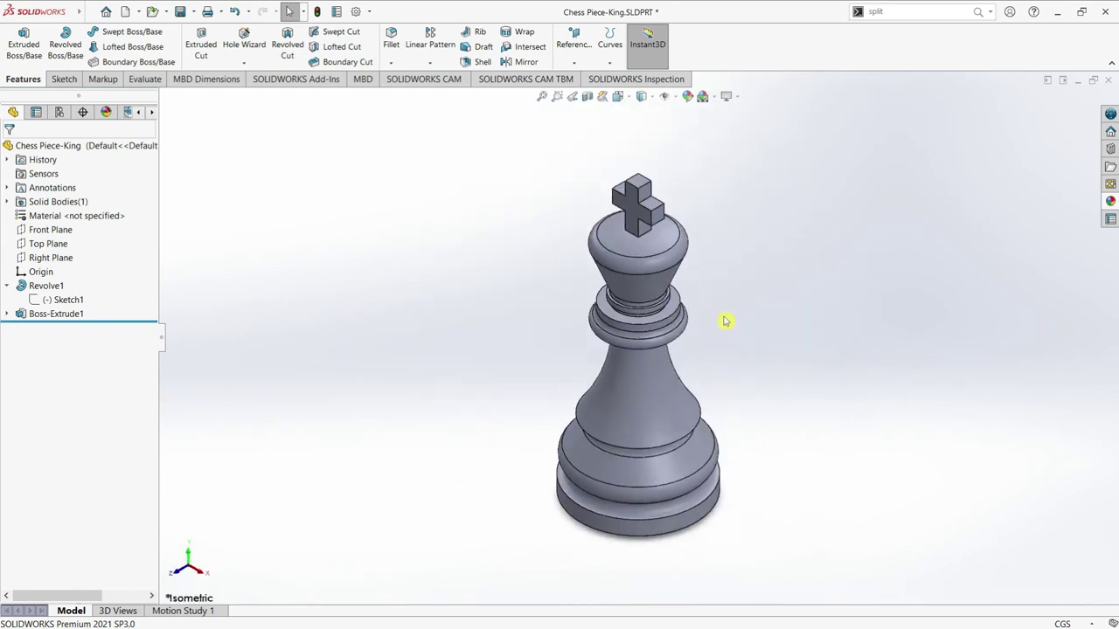
- Apply the cherry wood appearance from Organic > Wood to the king model
{"action": "left_click", "coordinate": [1109, 201]}
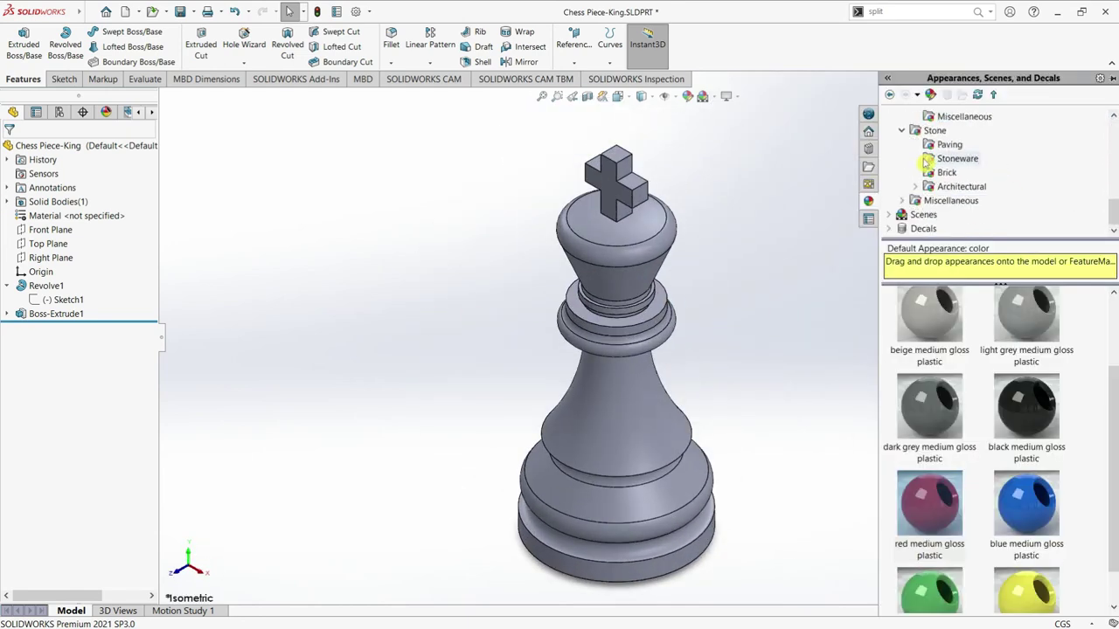
{"action": "scroll", "coordinate": [909, 149], "scroll_direction": "up", "scroll_amount": 3}
{"action": "scroll", "coordinate": [909, 149], "scroll_direction": "up", "scroll_amount": 3}
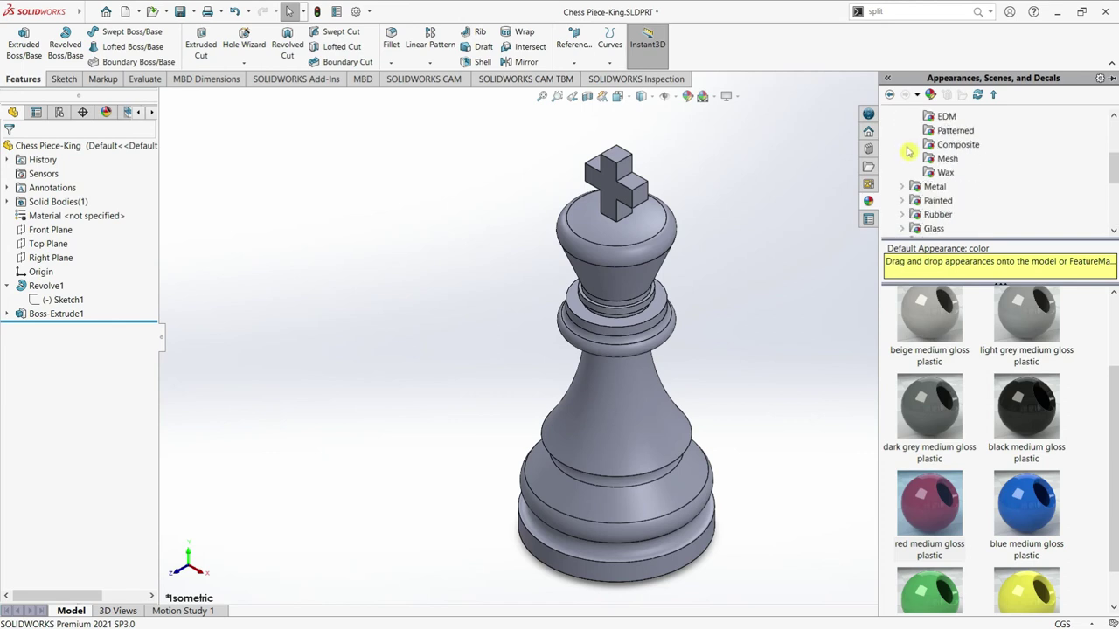
{"action": "scroll", "coordinate": [910, 144], "scroll_direction": "up", "scroll_amount": 3}
{"action": "double_click", "coordinate": [914, 130]}
{"action": "scroll", "coordinate": [914, 139], "scroll_direction": "down", "scroll_amount": 3}
{"action": "double_click", "coordinate": [914, 140]}
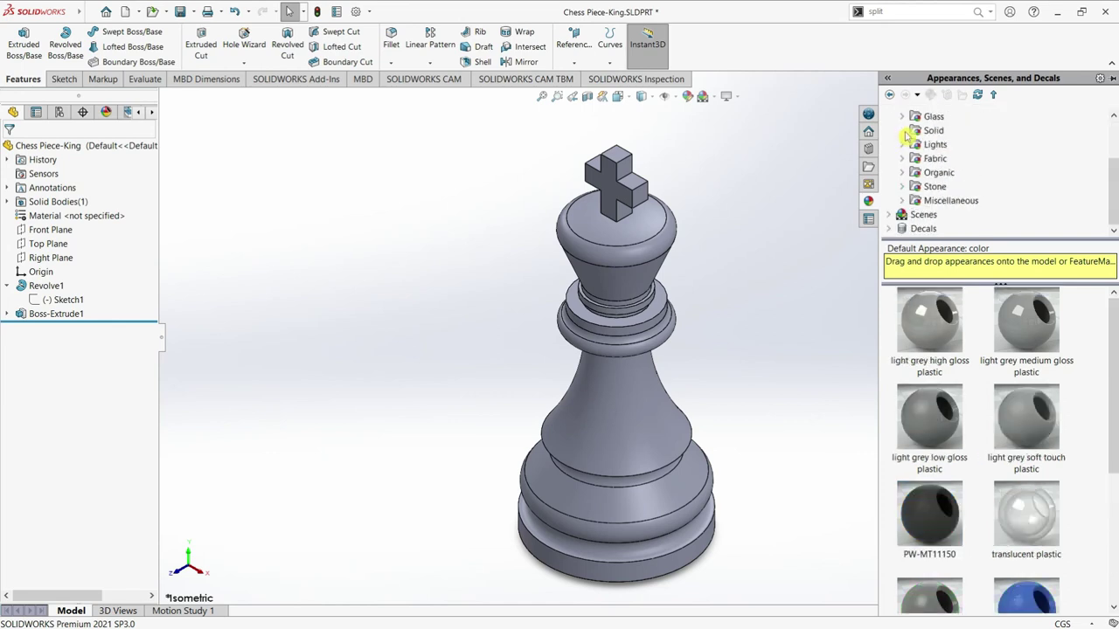
{"action": "double_click", "coordinate": [926, 172]}
{"action": "left_click", "coordinate": [949, 159]}
{"action": "scroll", "coordinate": [1065, 487], "scroll_direction": "down", "scroll_amount": 3}
{"action": "scroll", "coordinate": [1057, 494], "scroll_direction": "up", "scroll_amount": 3}
{"action": "left_click_drag", "start_coordinate": [1029, 421], "coordinate": [826, 350]}
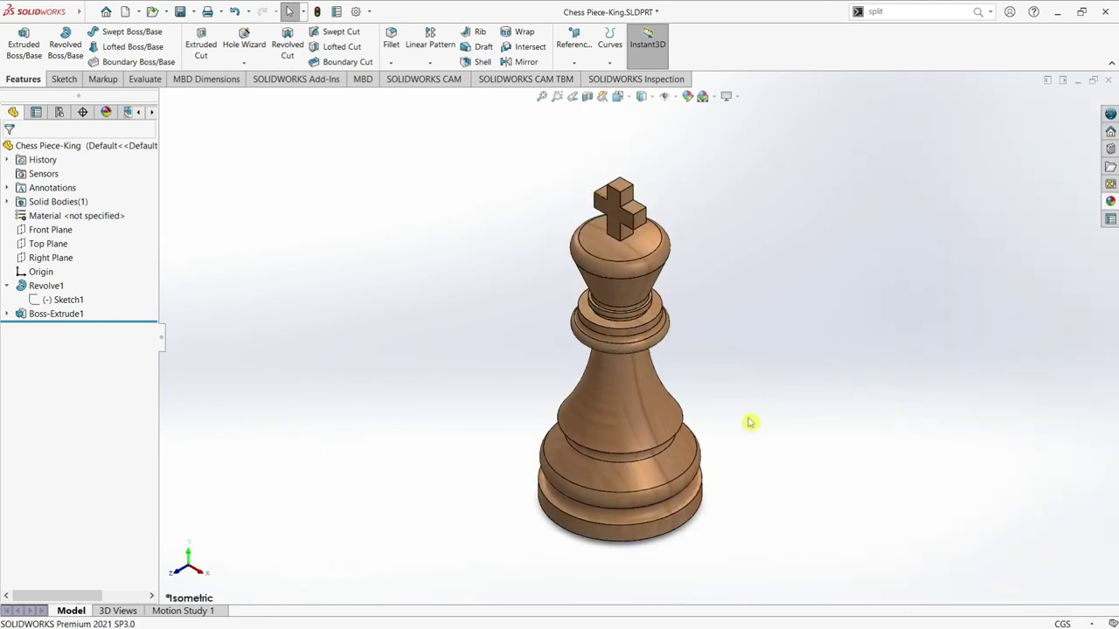
- Inspect the wood finish and save the chess king part
{"action": "mouse_move", "coordinate": [745, 429]}
{"action": "middle_mouse_down"}
{"action": "mouse_move", "coordinate": [734, 320]}
{"action": "mouse_move", "coordinate": [699, 352]}
{"action": "mouse_move", "coordinate": [702, 396]}
{"action": "middle_mouse_up"}
{"action": "scroll", "coordinate": [724, 397], "scroll_direction": "down", "scroll_amount": 1}
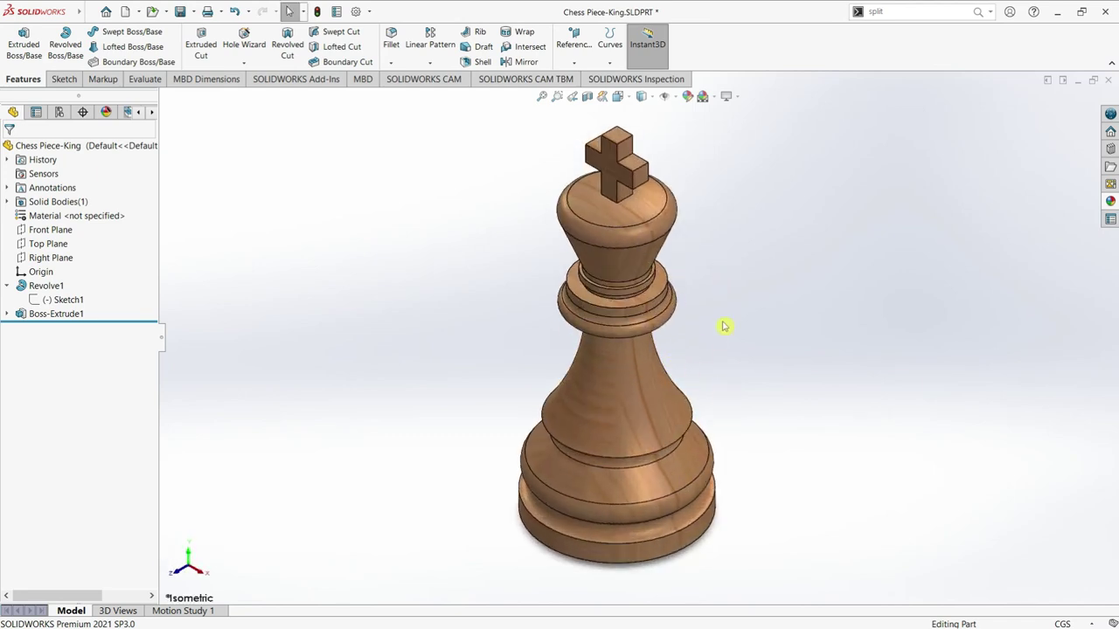
{"action": "left_click", "coordinate": [82, 11]}
{"action": "left_click", "coordinate": [121, 148]}
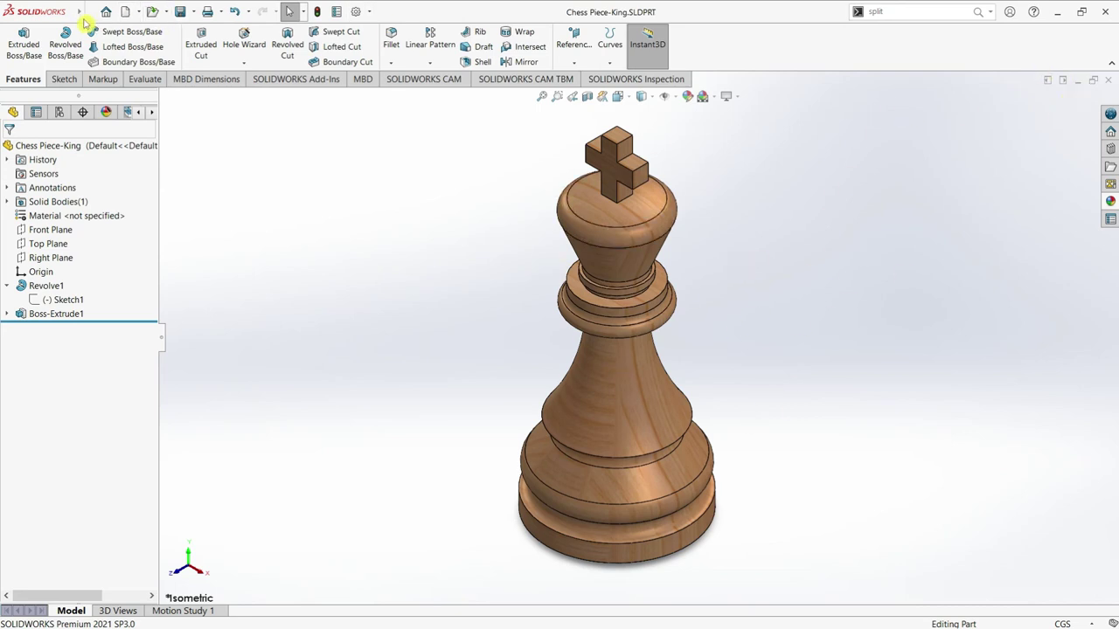
{"action": "left_click", "coordinate": [118, 11]}
- Save a STEP AP214 copy of Chess Piece-King into the STL and STEPs folder
{"action": "left_click", "coordinate": [88, 11]}
{"action": "left_click", "coordinate": [87, 11]}
{"action": "left_click", "coordinate": [125, 163]}
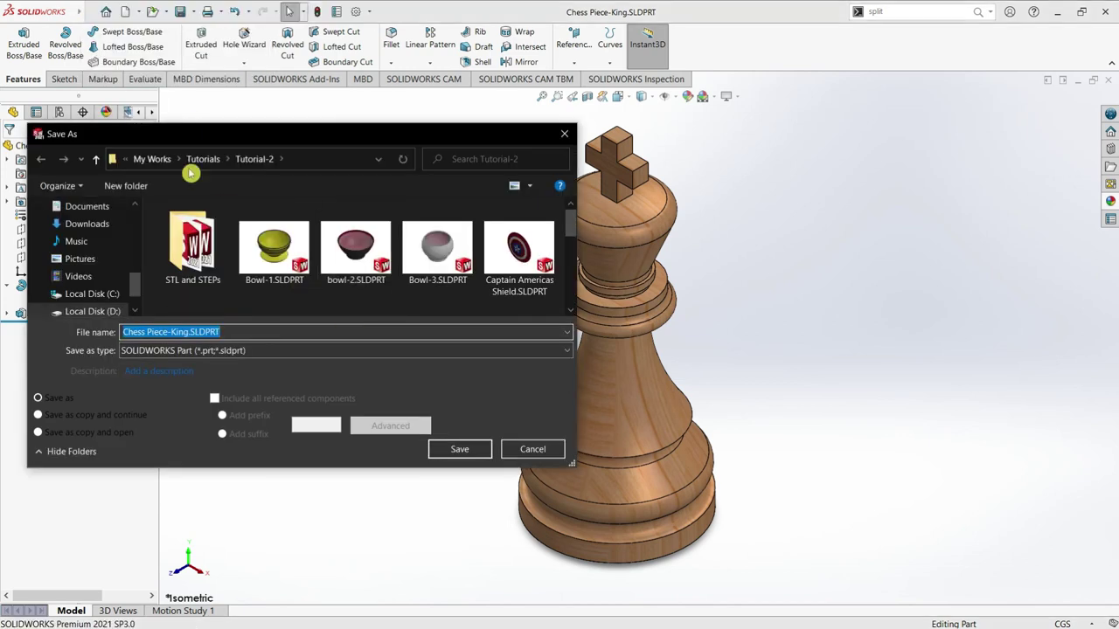
{"action": "double_click", "coordinate": [214, 278]}
{"action": "left_click", "coordinate": [256, 350]}
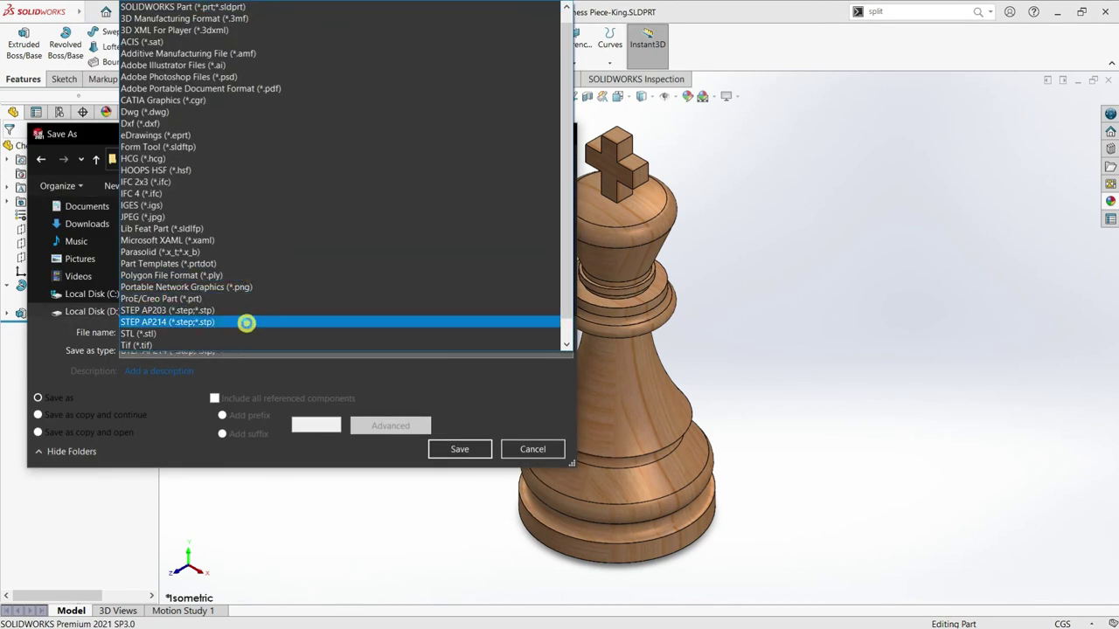
{"action": "left_click", "coordinate": [246, 322]}
{"action": "left_click", "coordinate": [462, 474]}
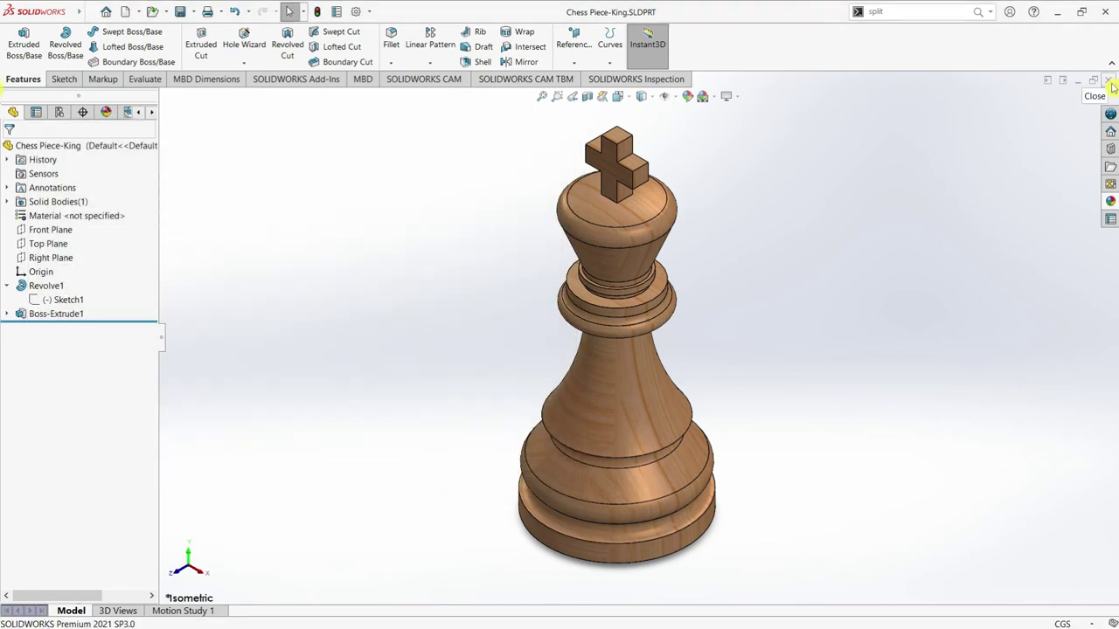
- Close the chess king part and launch KeyShot 9 from the Start menu search
{"action": "left_click", "coordinate": [1108, 81]}
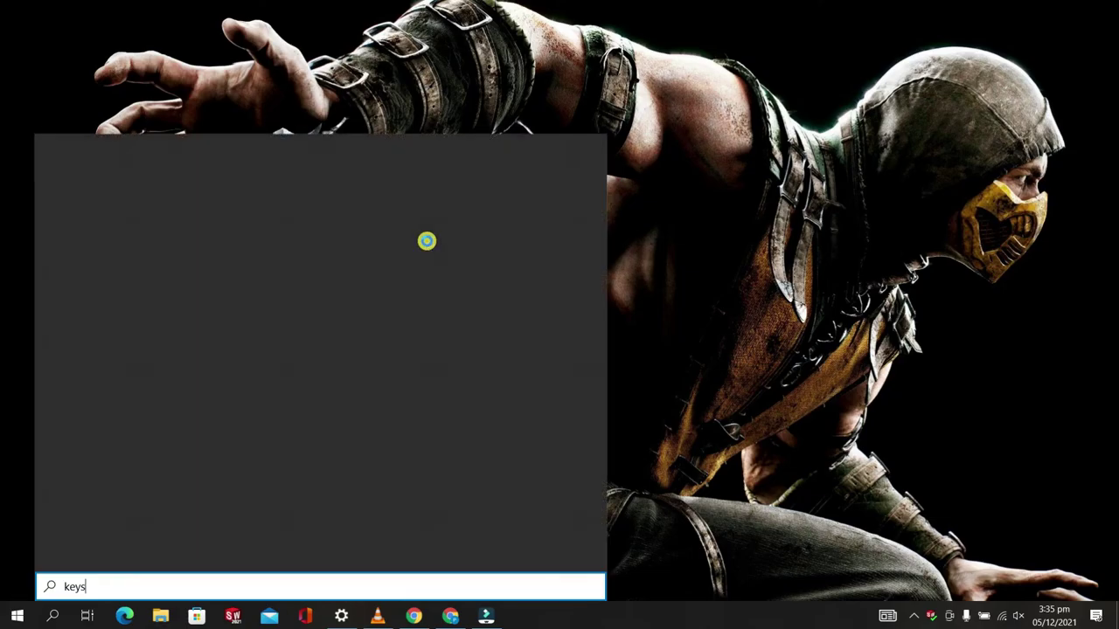
{"action": "key", "text": "Return"}
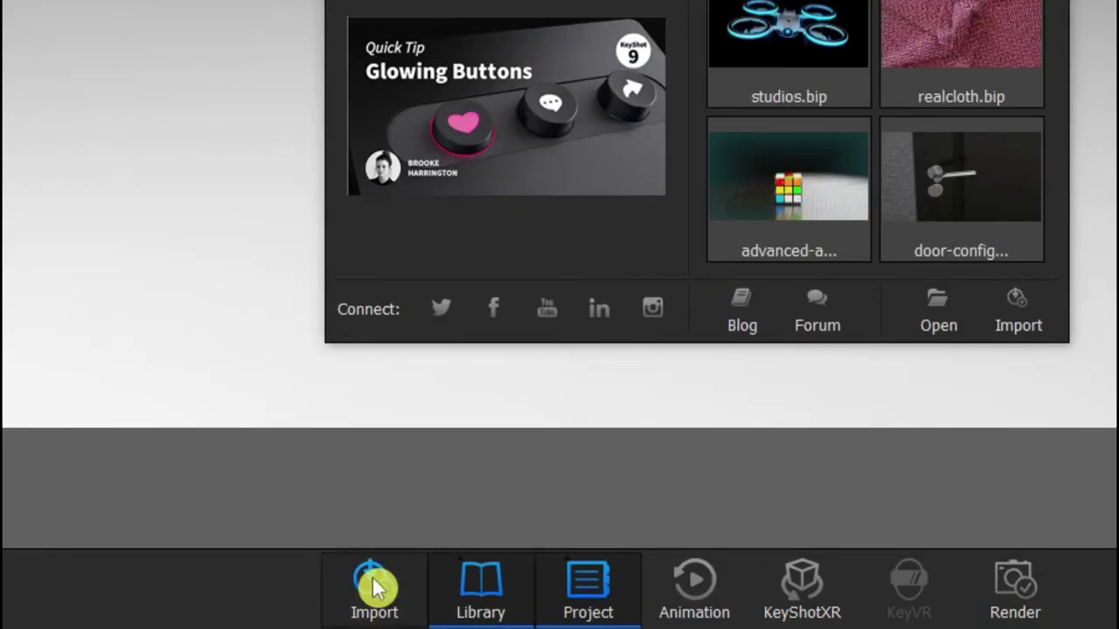
- Try importing the Chess Piece-King part file and dismiss the SLDPRT import error
{"action": "left_click", "coordinate": [374, 585]}
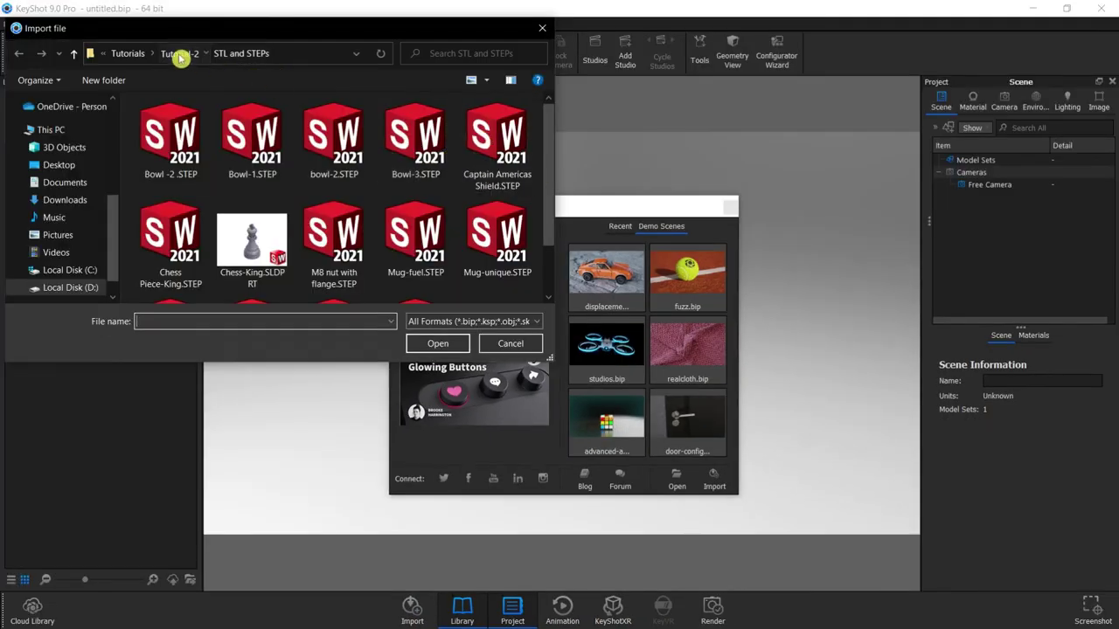
{"action": "left_click", "coordinate": [181, 57]}
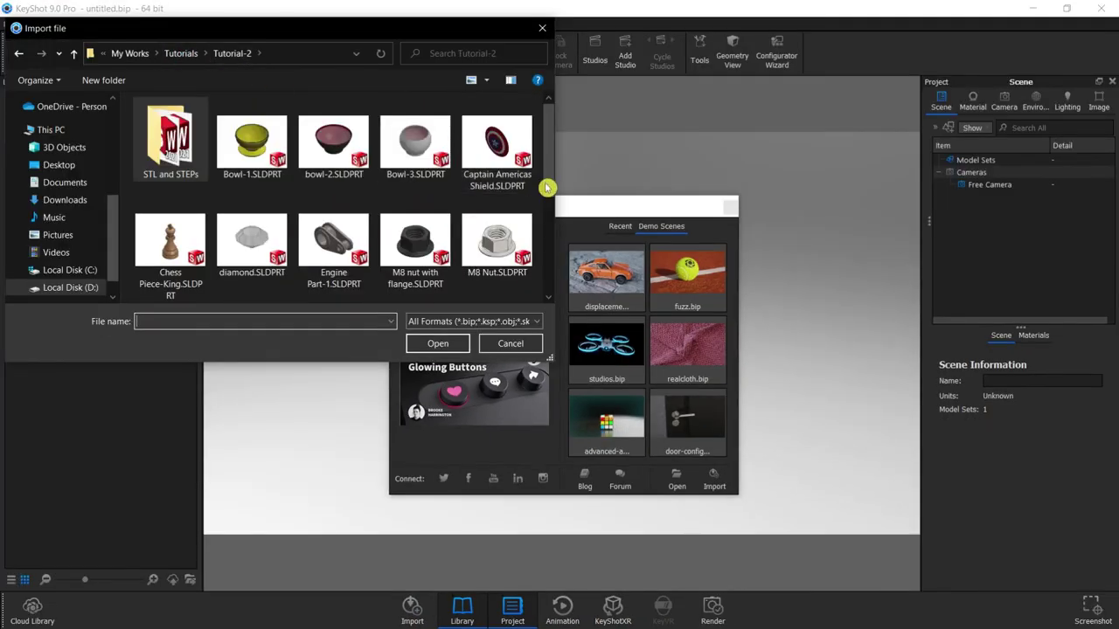
{"action": "double_click", "coordinate": [170, 233]}
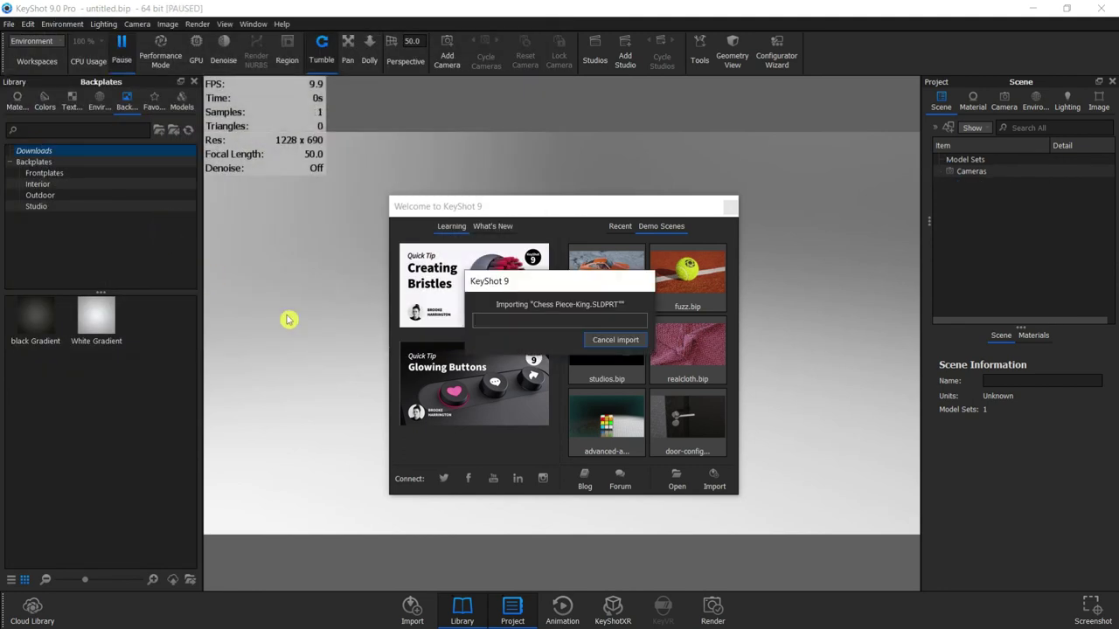
{"action": "left_click", "coordinate": [685, 359]}
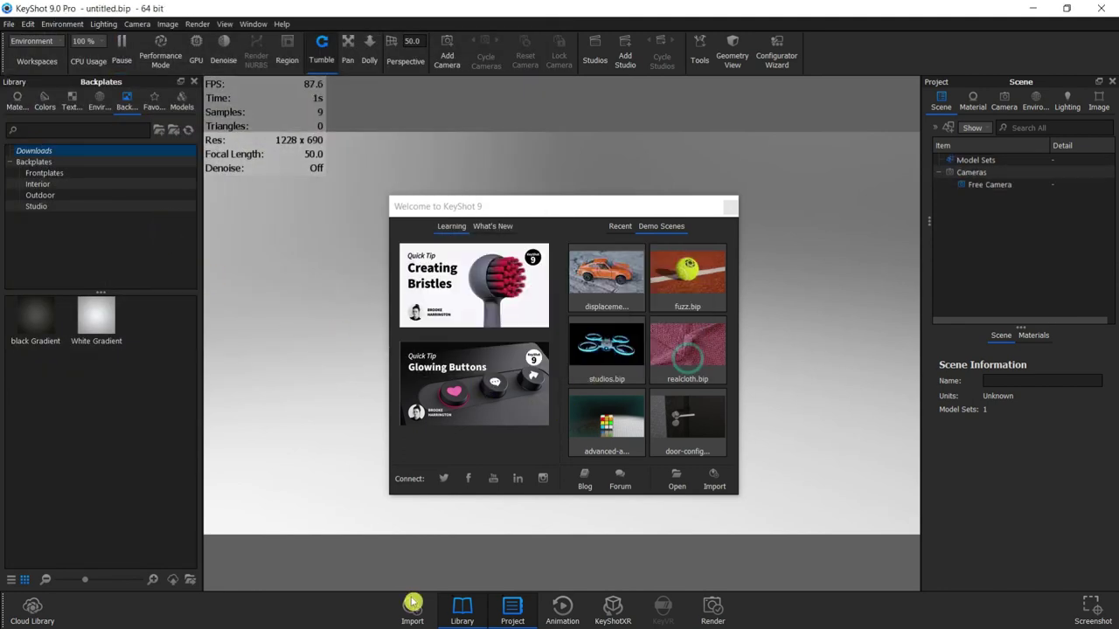
- Import Chess Piece-King.STEP from the STL and STEPs folder
{"action": "left_click", "coordinate": [409, 606]}
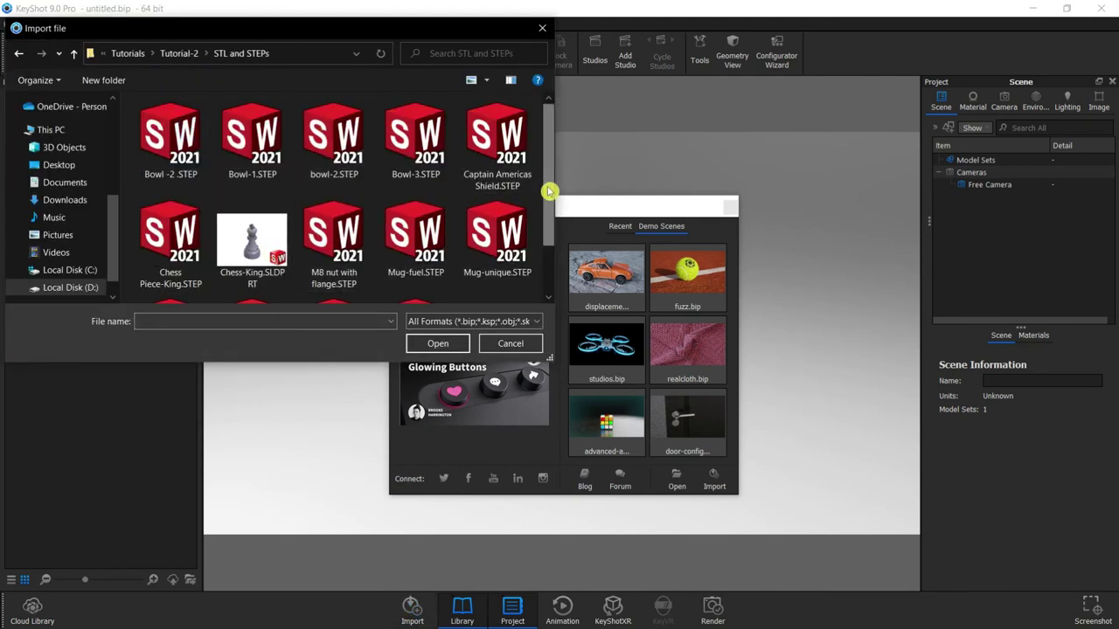
{"action": "left_click_drag", "start_coordinate": [549, 190], "coordinate": [549, 197]}
{"action": "left_click", "coordinate": [170, 220]}
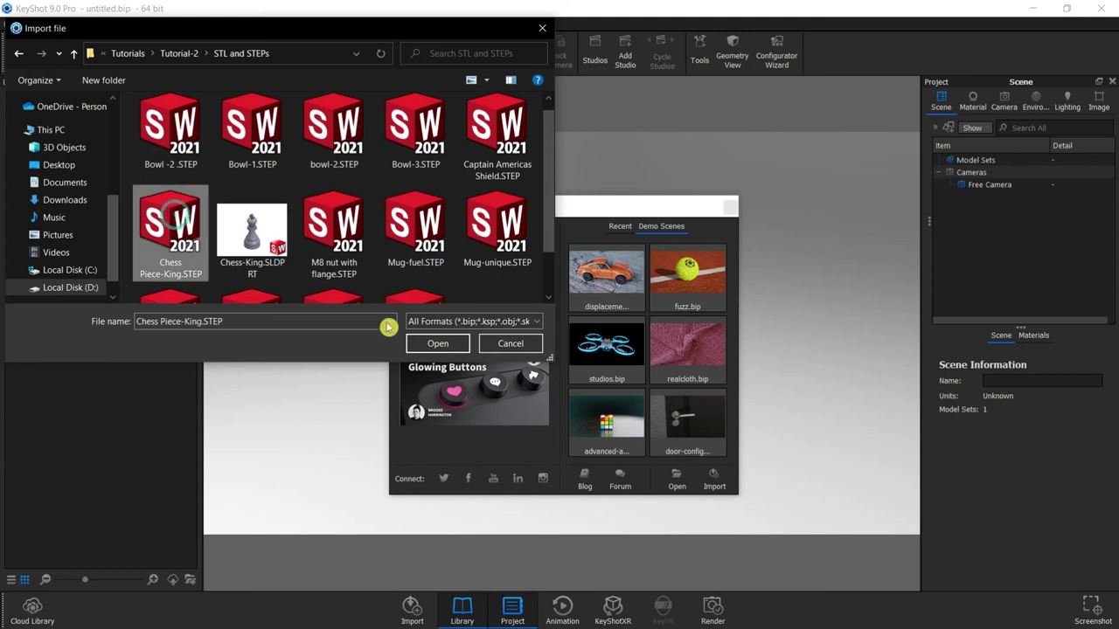
{"action": "left_click", "coordinate": [439, 344]}
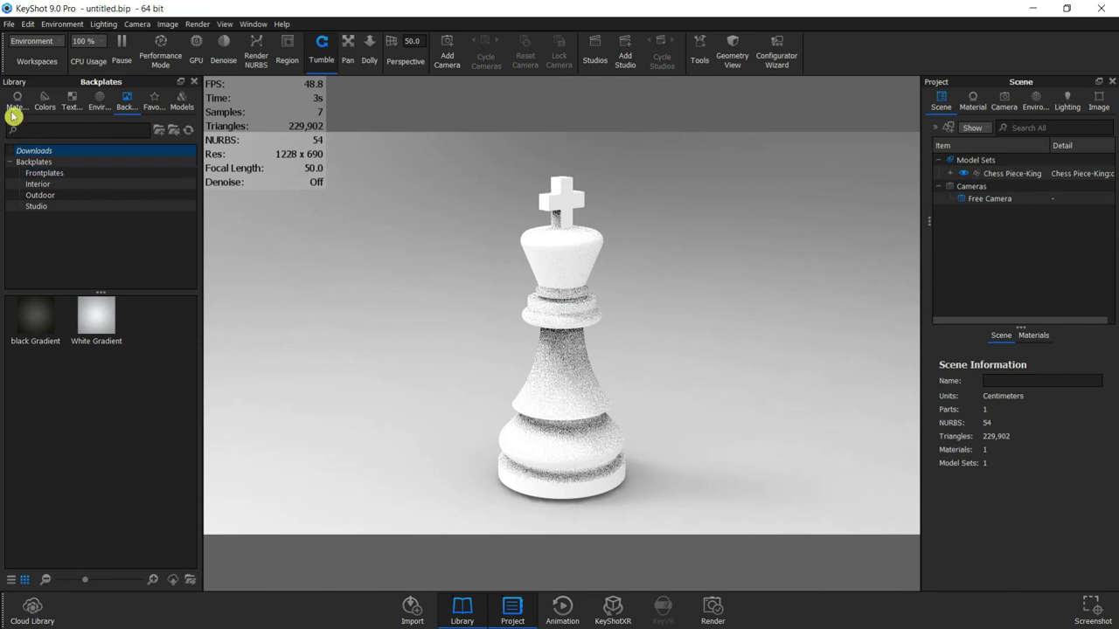
- Show the materials library and orbit to look down on the king
{"action": "left_click", "coordinate": [18, 96]}
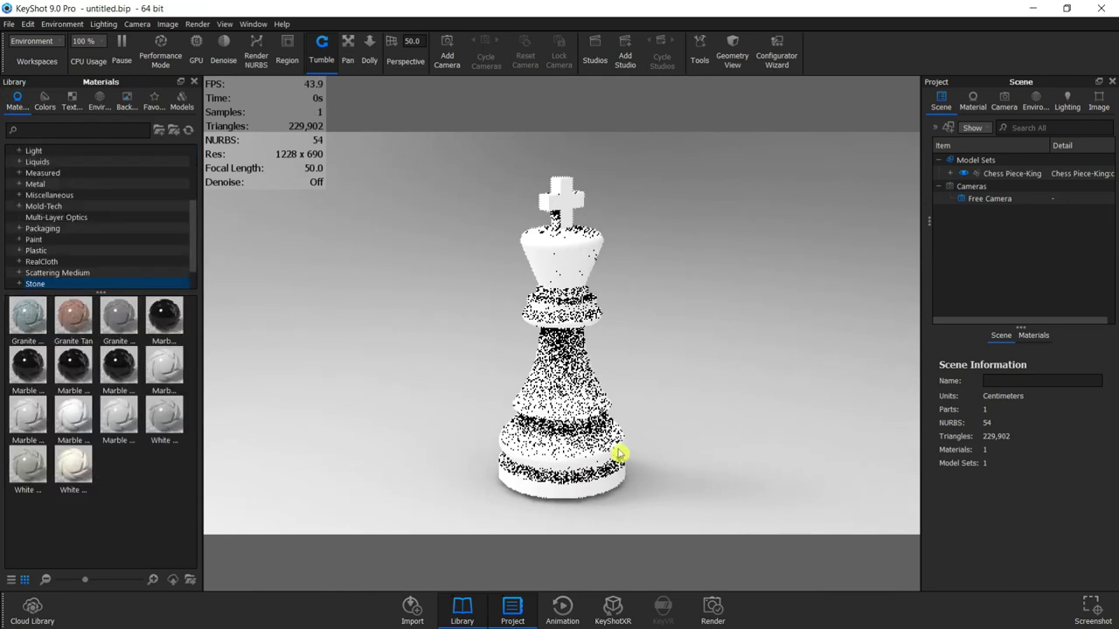
{"action": "middle_click_drag", "start_coordinate": [619, 454], "coordinate": [504, 423]}
{"action": "left_click_drag", "start_coordinate": [504, 423], "coordinate": [451, 456]}
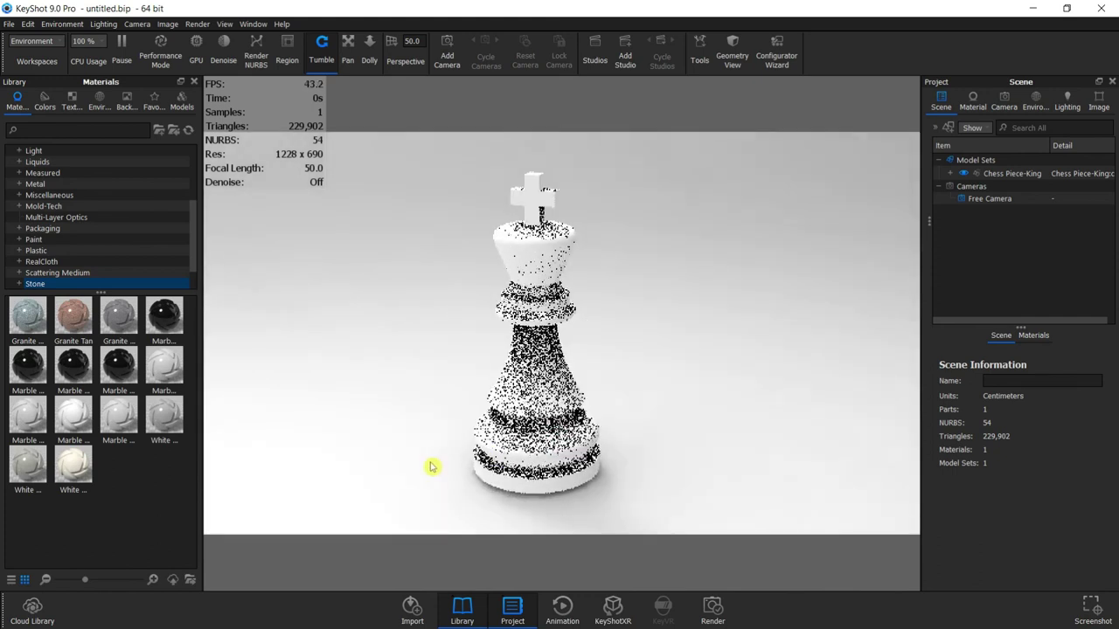
{"action": "mouse_move", "coordinate": [451, 456]}
{"action": "left_mouse_down"}
{"action": "mouse_move", "coordinate": [478, 487]}
{"action": "mouse_move", "coordinate": [295, 477]}
{"action": "left_mouse_up"}
{"action": "scroll", "coordinate": [35, 170], "scroll_direction": "down", "scroll_amount": 1}
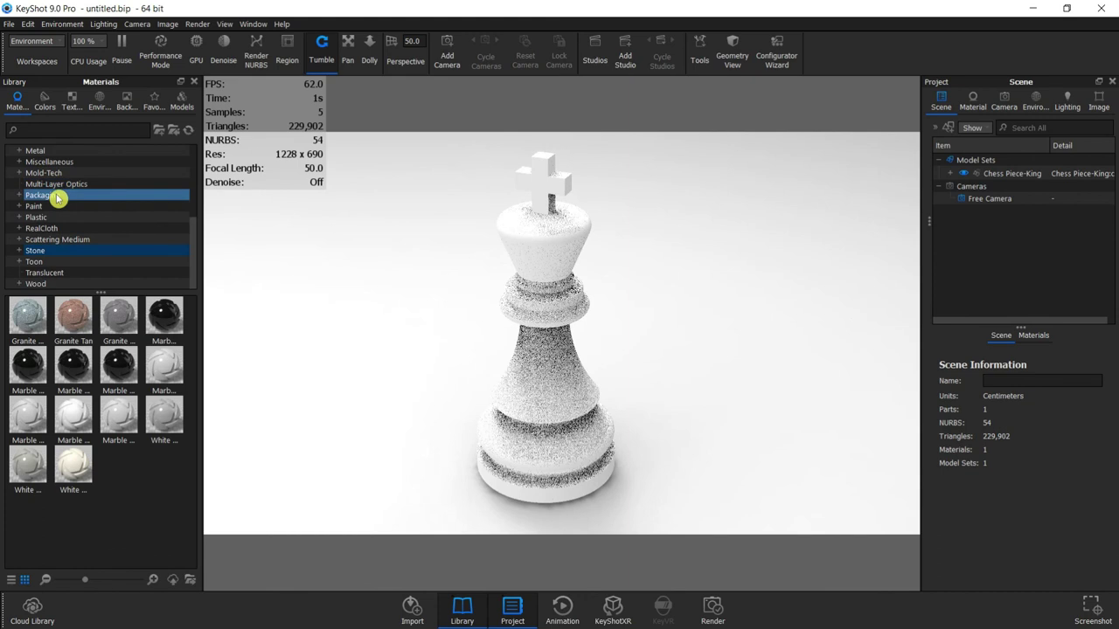
{"action": "scroll", "coordinate": [77, 206], "scroll_direction": "up", "scroll_amount": 4}
- Try a Herringbone wood, then apply Light Oak wood to the king
{"action": "left_click", "coordinate": [99, 251]}
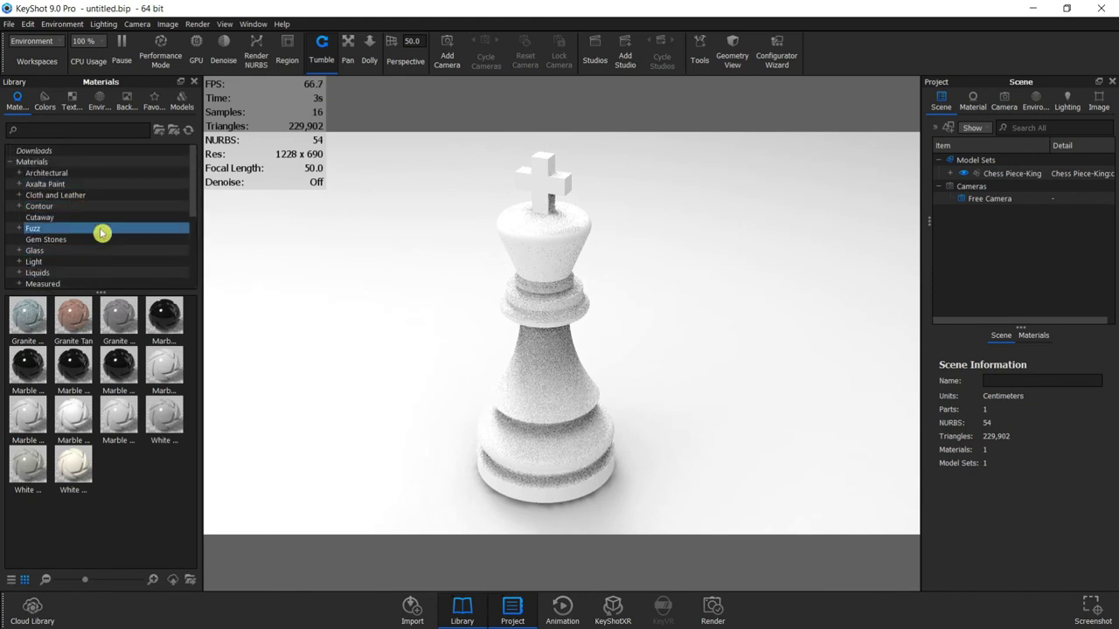
{"action": "scroll", "coordinate": [93, 210], "scroll_direction": "down", "scroll_amount": 4}
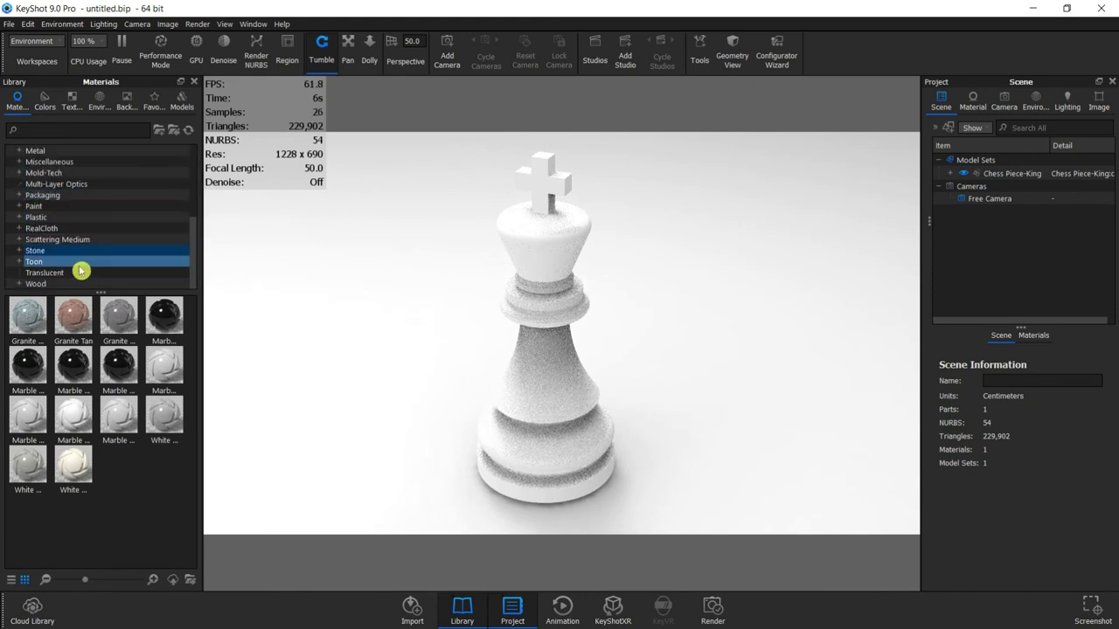
{"action": "left_click", "coordinate": [80, 283]}
{"action": "left_click_drag", "start_coordinate": [119, 415], "coordinate": [530, 398]}
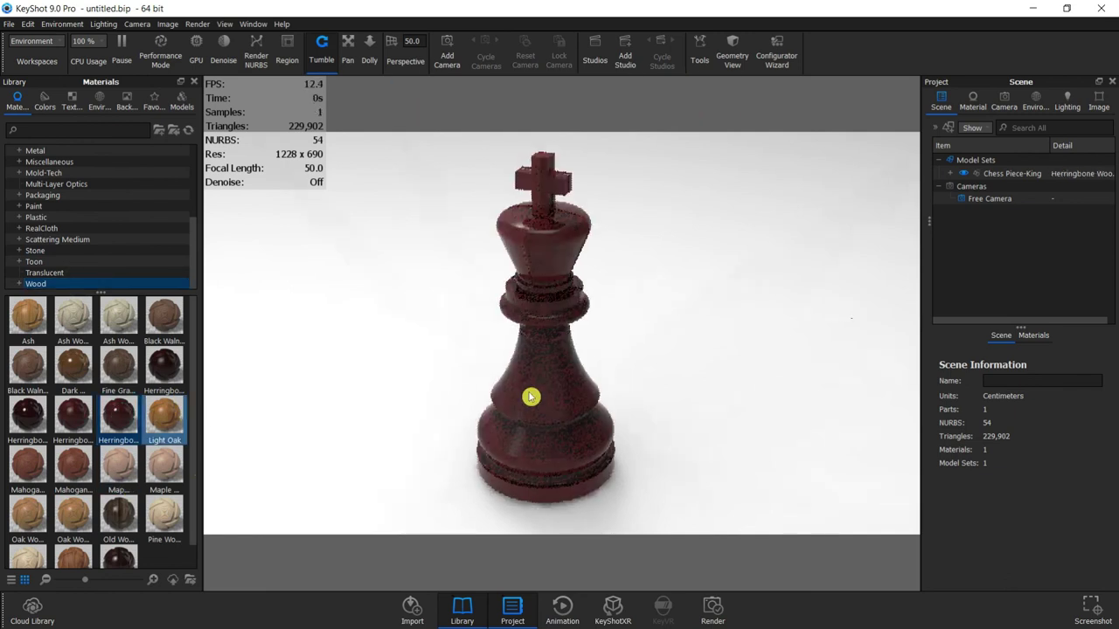
{"action": "scroll", "coordinate": [158, 438], "scroll_direction": "down", "scroll_amount": 1}
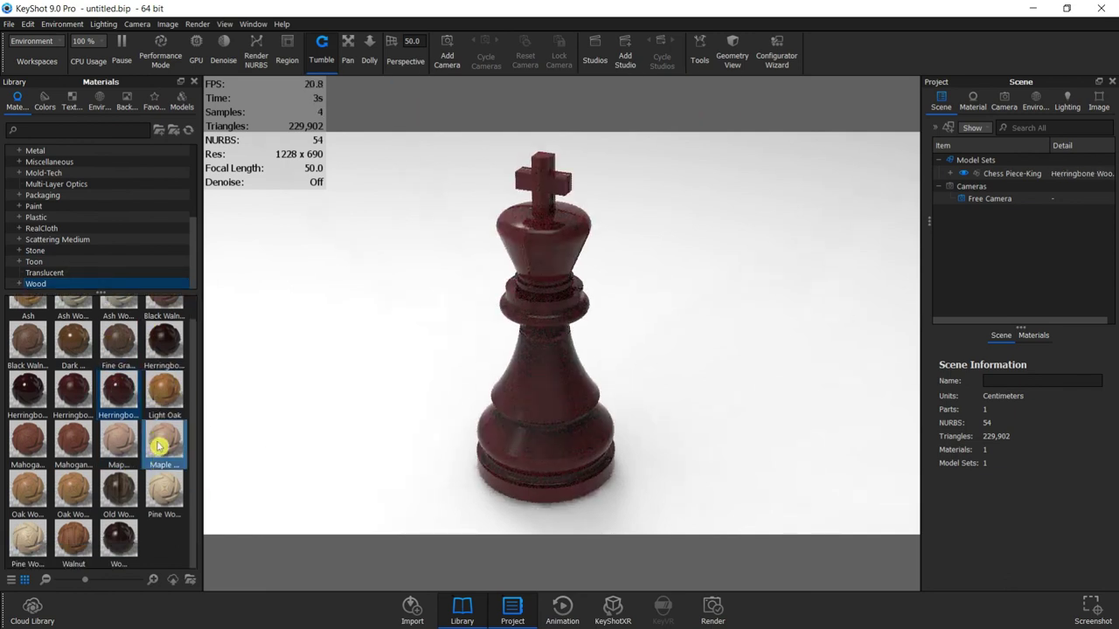
{"action": "scroll", "coordinate": [158, 446], "scroll_direction": "up", "scroll_amount": 1}
{"action": "left_click_drag", "start_coordinate": [164, 415], "coordinate": [552, 399]}
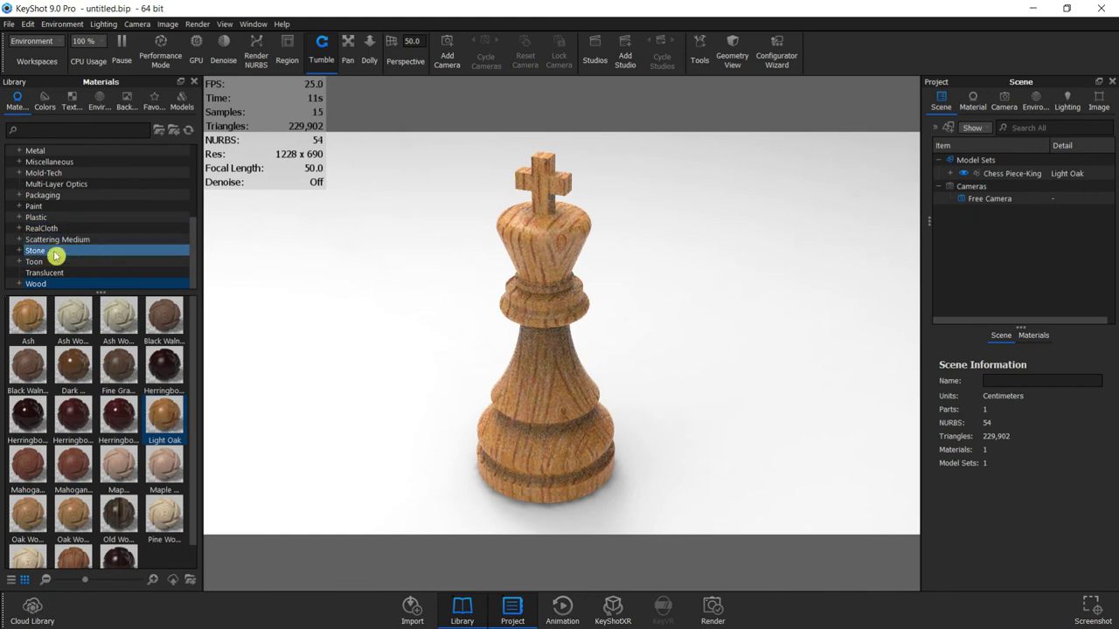
- Browse to the Hard plastic materials in the Plastic category
{"action": "scroll", "coordinate": [54, 254], "scroll_direction": "up", "scroll_amount": 3}
{"action": "left_click", "coordinate": [87, 250]}
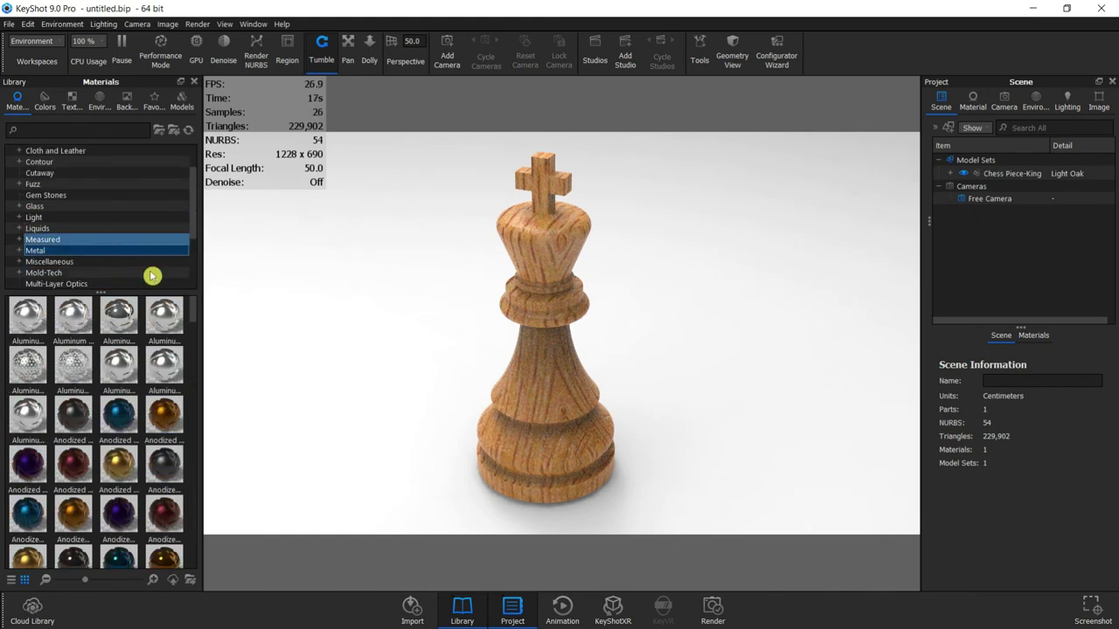
{"action": "scroll", "coordinate": [87, 260], "scroll_direction": "down", "scroll_amount": 2}
{"action": "left_click", "coordinate": [88, 251]}
{"action": "double_click", "coordinate": [35, 253]}
{"action": "left_click", "coordinate": [95, 228]}
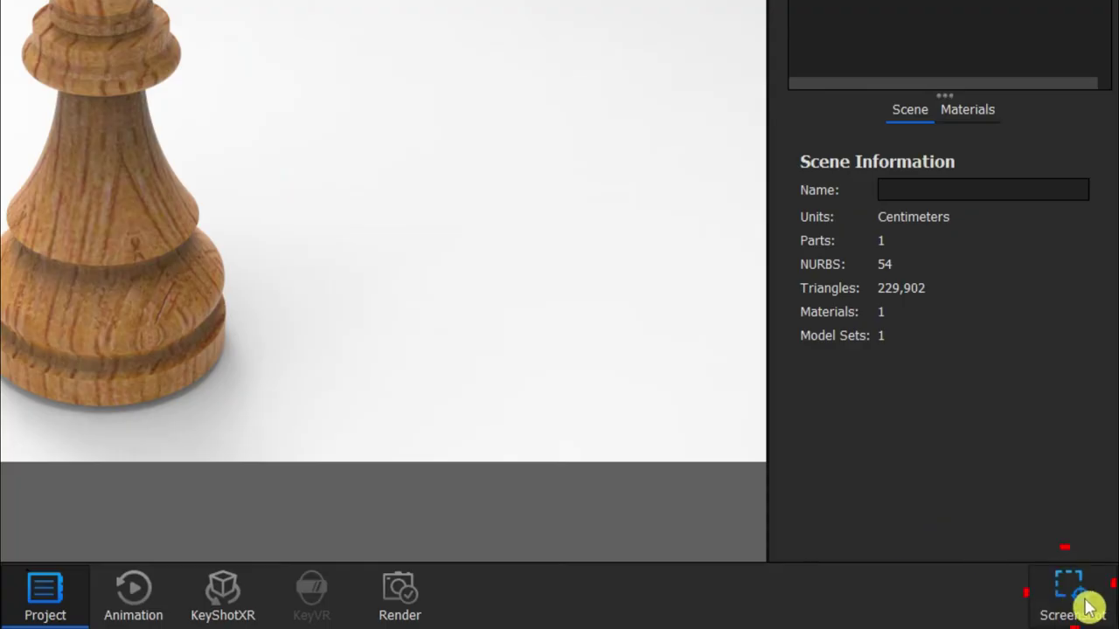
- Screenshot the oak king, then apply Hard Shiny black plastic and lower the view
{"action": "left_click", "coordinate": [1086, 588]}
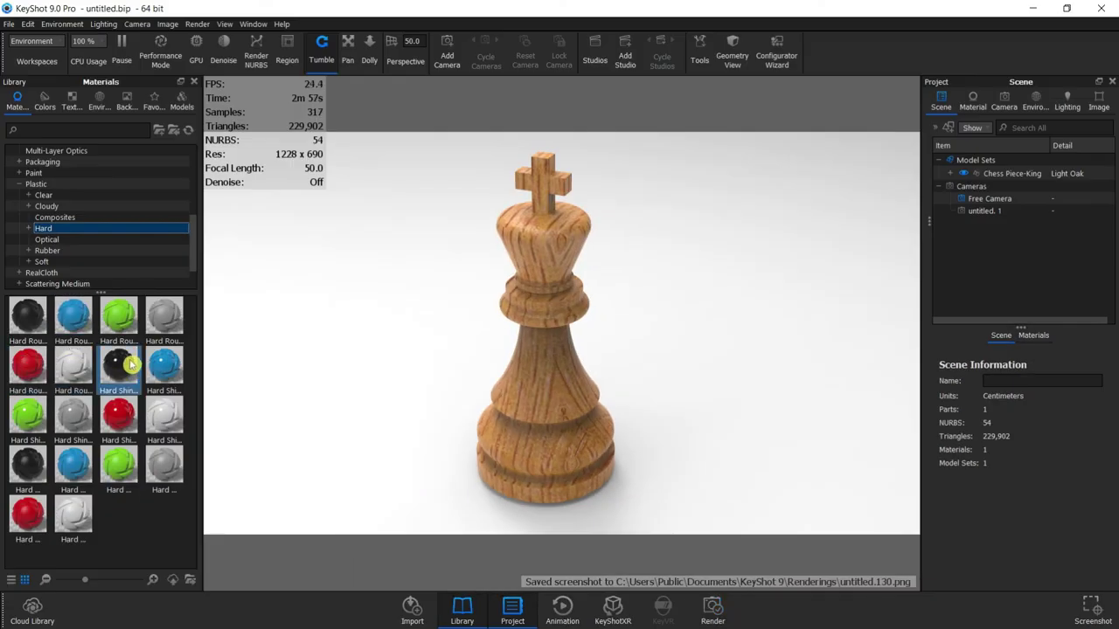
{"action": "left_click_drag", "start_coordinate": [130, 365], "coordinate": [546, 387]}
{"action": "mouse_move", "coordinate": [476, 472]}
{"action": "left_mouse_down"}
{"action": "mouse_move", "coordinate": [507, 510]}
{"action": "mouse_move", "coordinate": [600, 497]}
{"action": "mouse_move", "coordinate": [638, 515]}
{"action": "mouse_move", "coordinate": [583, 507]}
{"action": "left_mouse_up"}
{"action": "scroll", "coordinate": [574, 477], "scroll_direction": "up", "scroll_amount": 2}
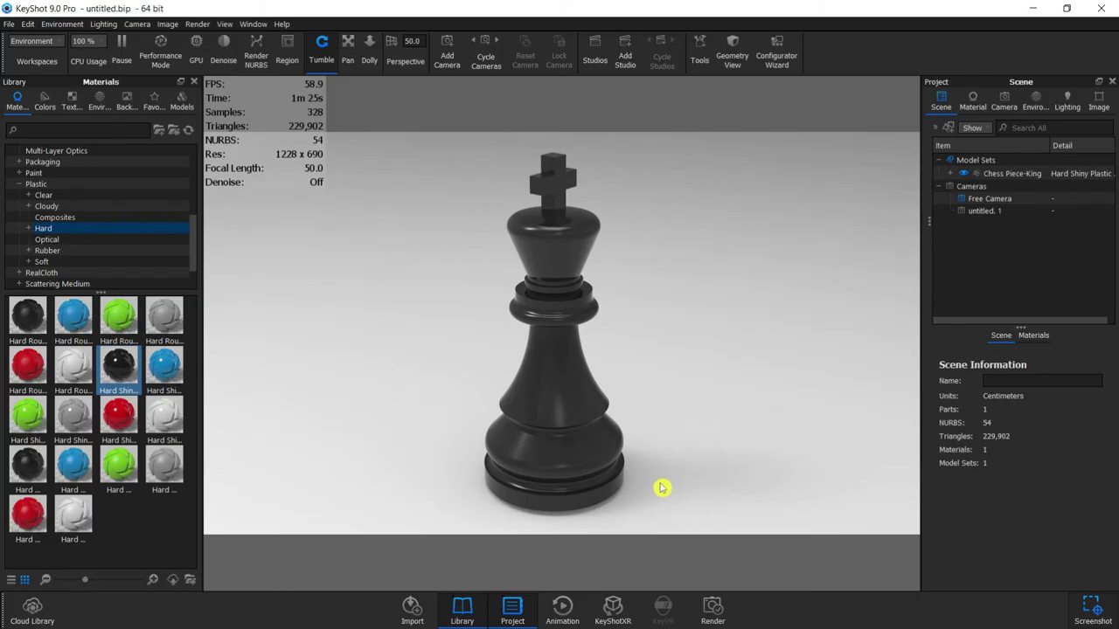
- Save another screenshot, level the view, and try green Hard Rough plastic on the king
{"action": "key", "text": "p"}
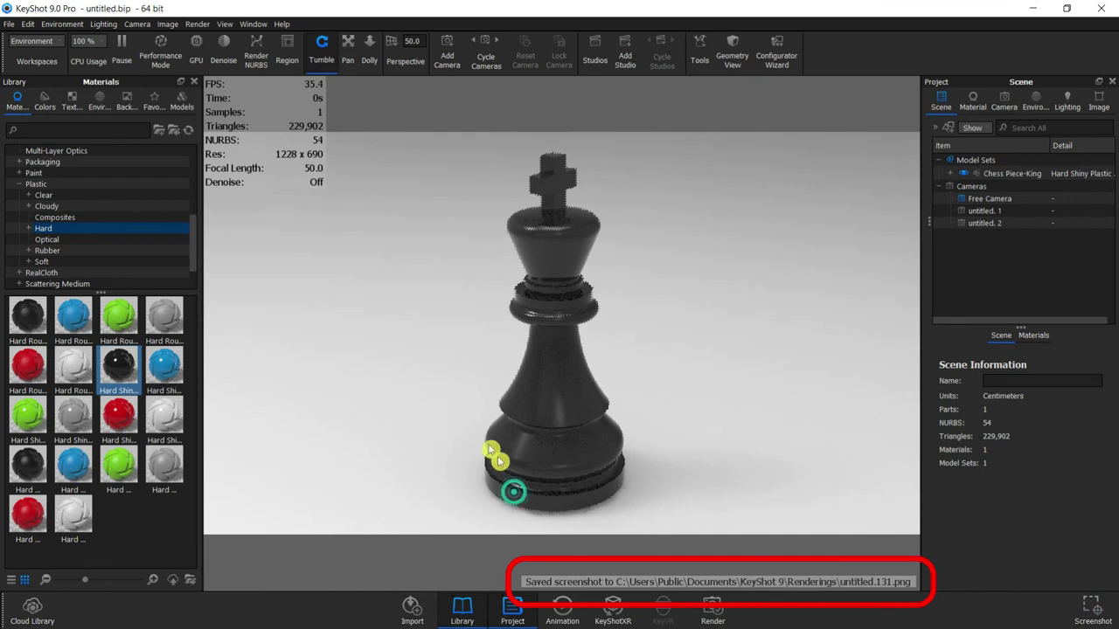
{"action": "left_click_drag", "start_coordinate": [512, 489], "coordinate": [453, 452]}
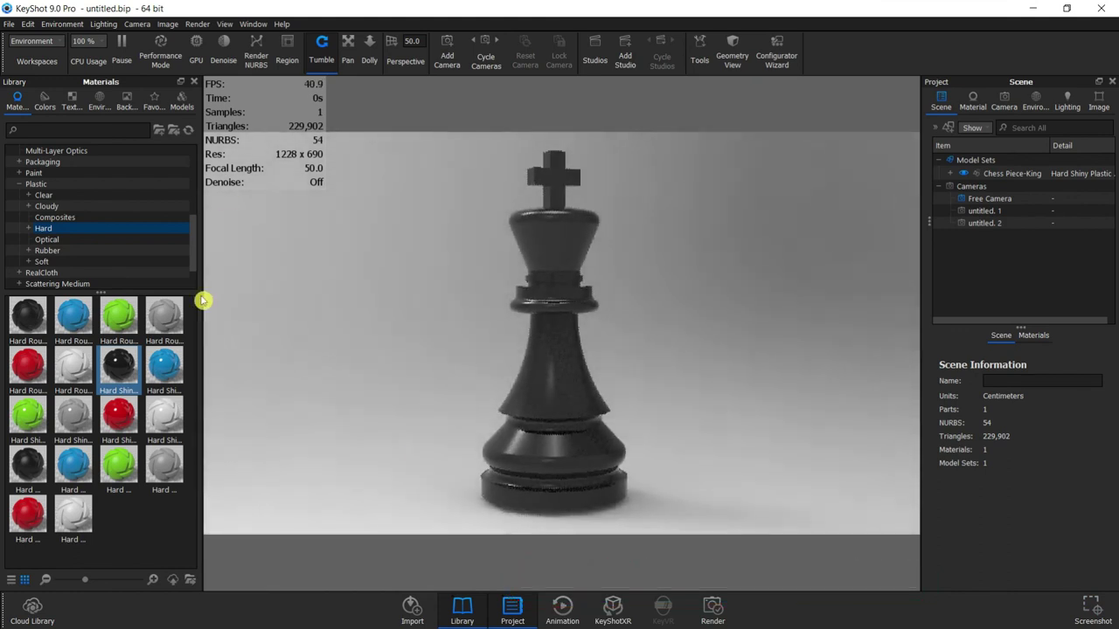
{"action": "left_click_drag", "start_coordinate": [118, 316], "coordinate": [536, 392]}
{"action": "scroll", "coordinate": [74, 244], "scroll_direction": "down", "scroll_amount": 1}
{"action": "scroll", "coordinate": [74, 244], "scroll_direction": "up", "scroll_amount": 2}
- Apply Glass Ridges Red to the king after trying yellow ridged glass
{"action": "left_click", "coordinate": [75, 250]}
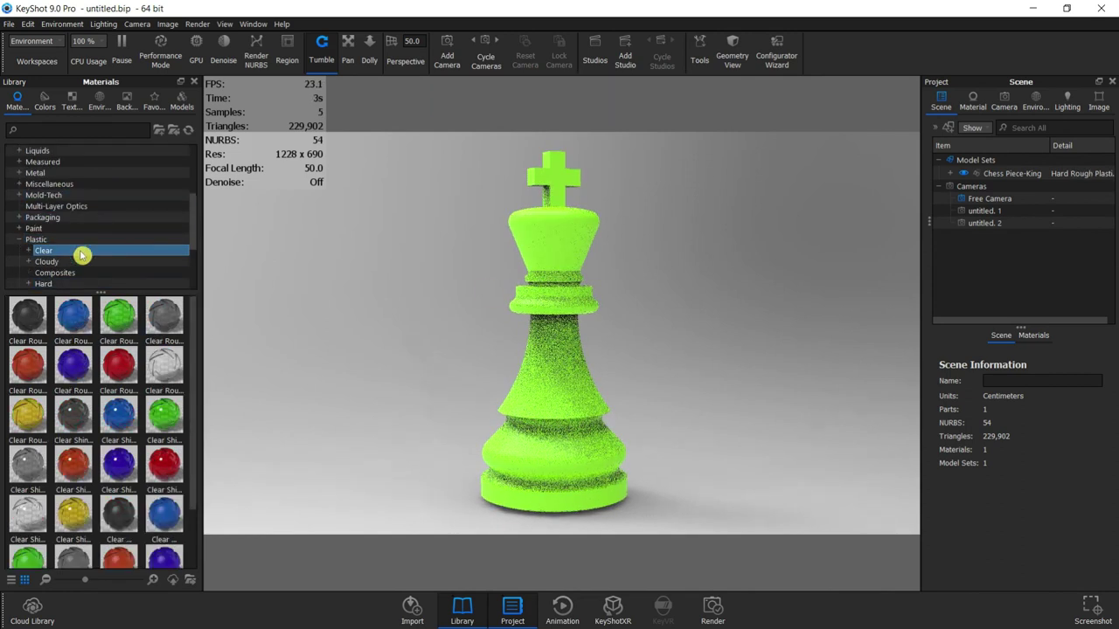
{"action": "scroll", "coordinate": [93, 234], "scroll_direction": "up", "scroll_amount": 2}
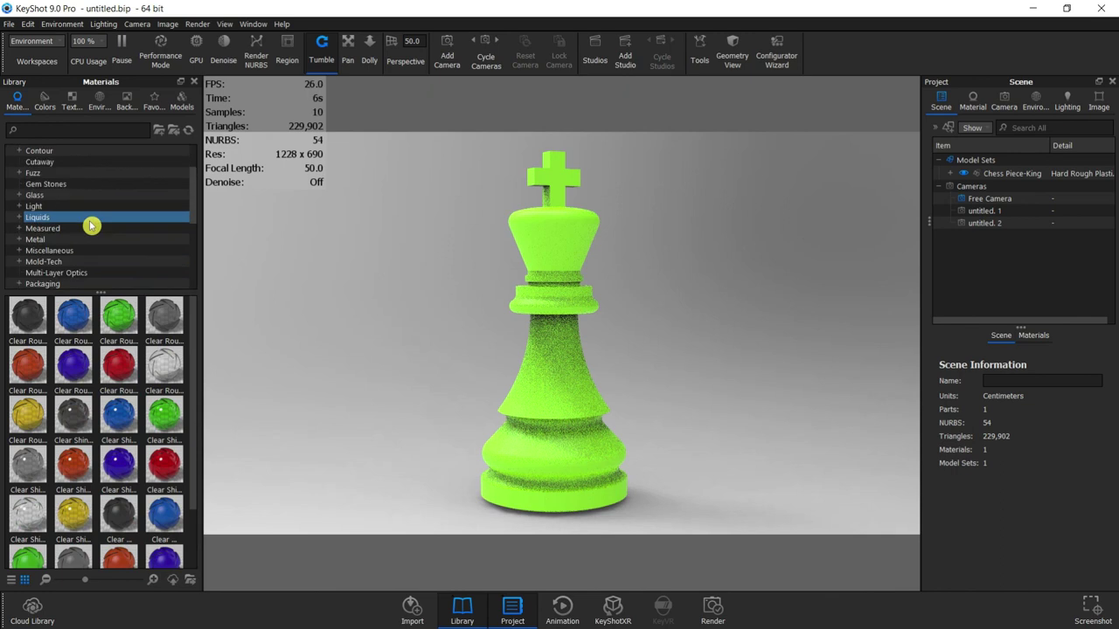
{"action": "left_click", "coordinate": [87, 195]}
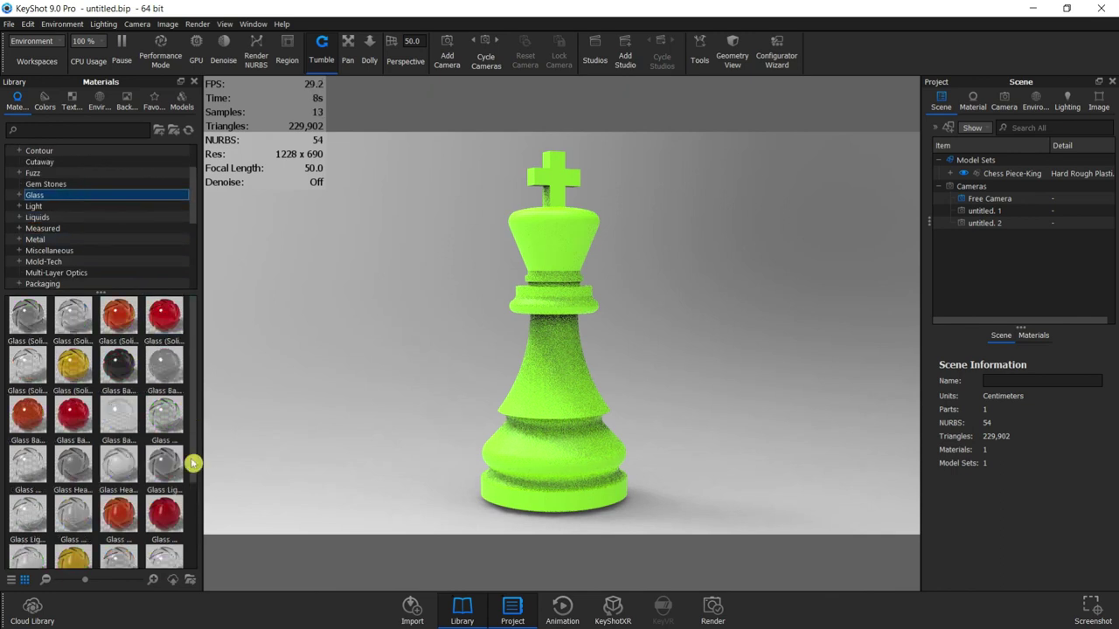
{"action": "left_click_drag", "start_coordinate": [193, 377], "coordinate": [213, 469]}
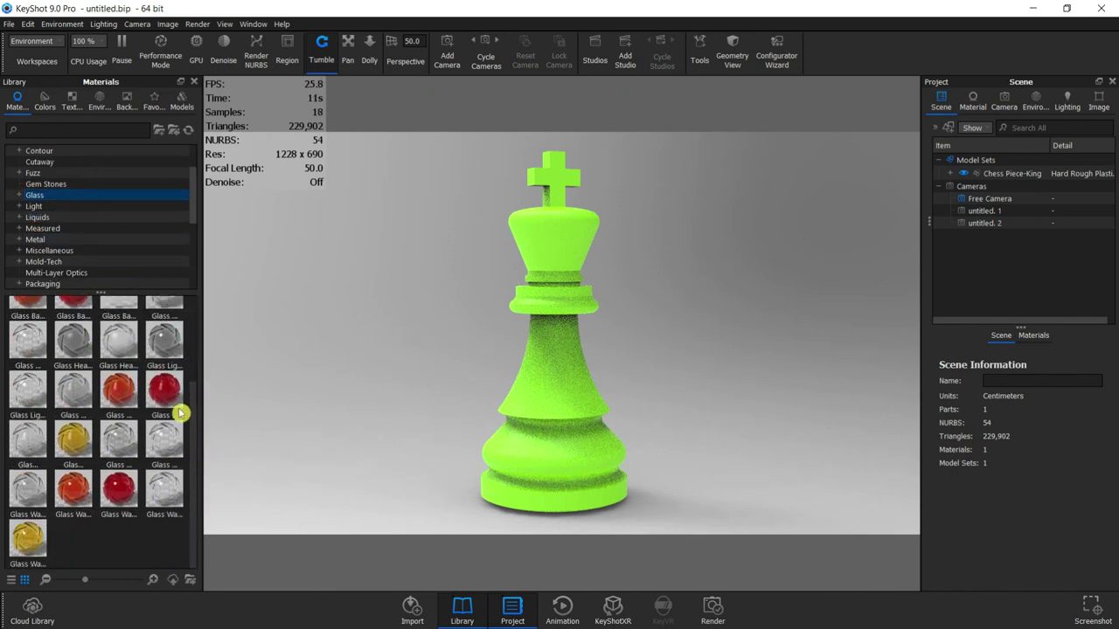
{"action": "left_click_drag", "start_coordinate": [81, 432], "coordinate": [551, 396]}
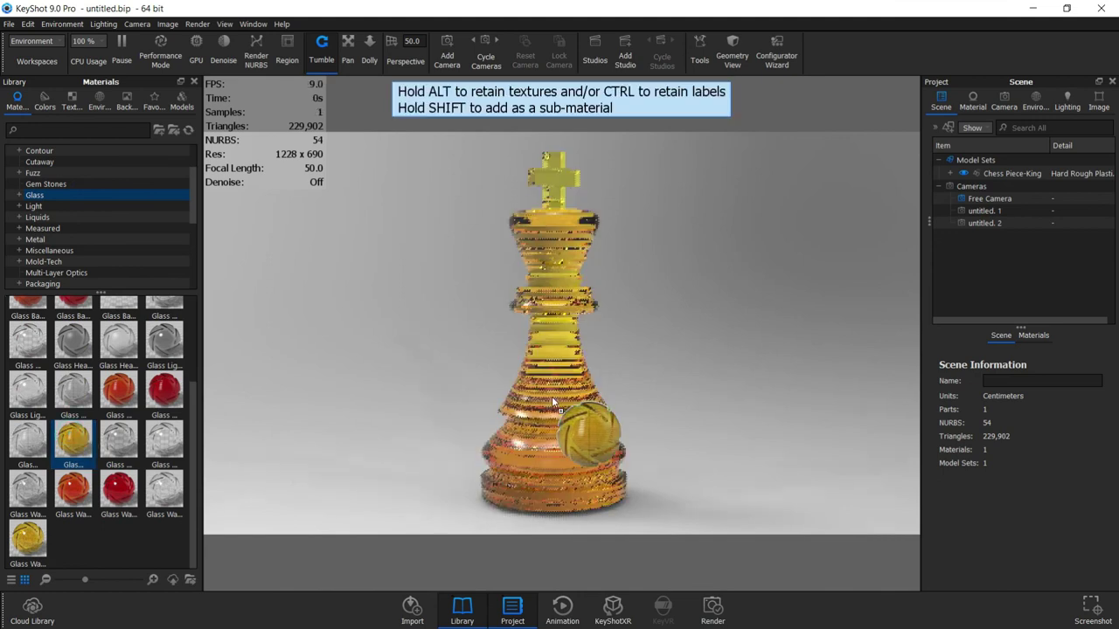
{"action": "left_click_drag", "start_coordinate": [165, 391], "coordinate": [573, 394]}
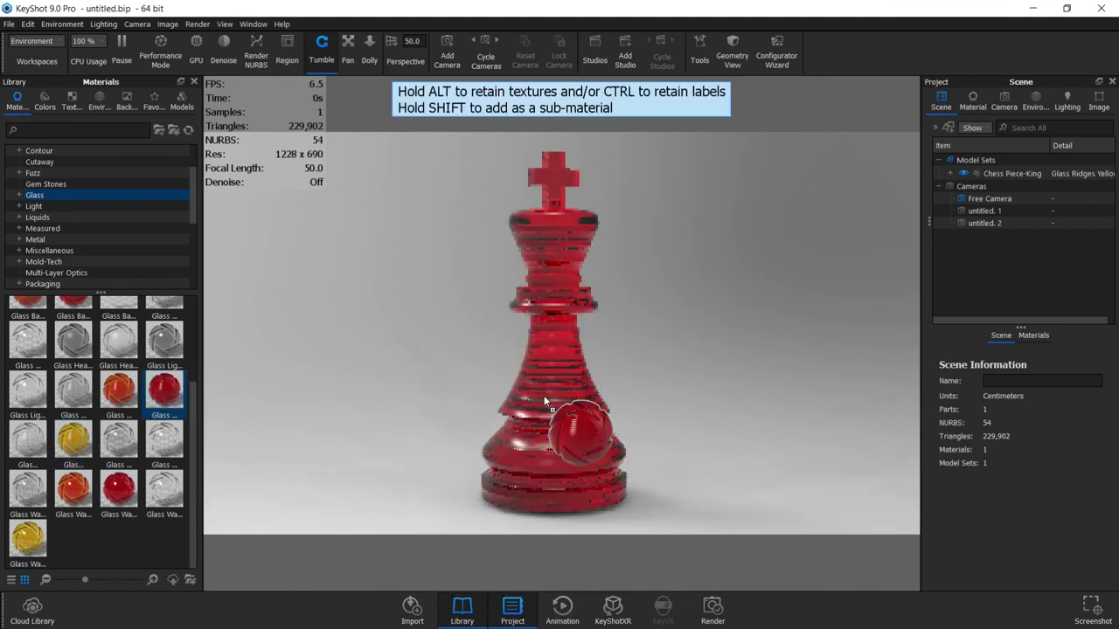
{"action": "left_click", "coordinate": [573, 398]}
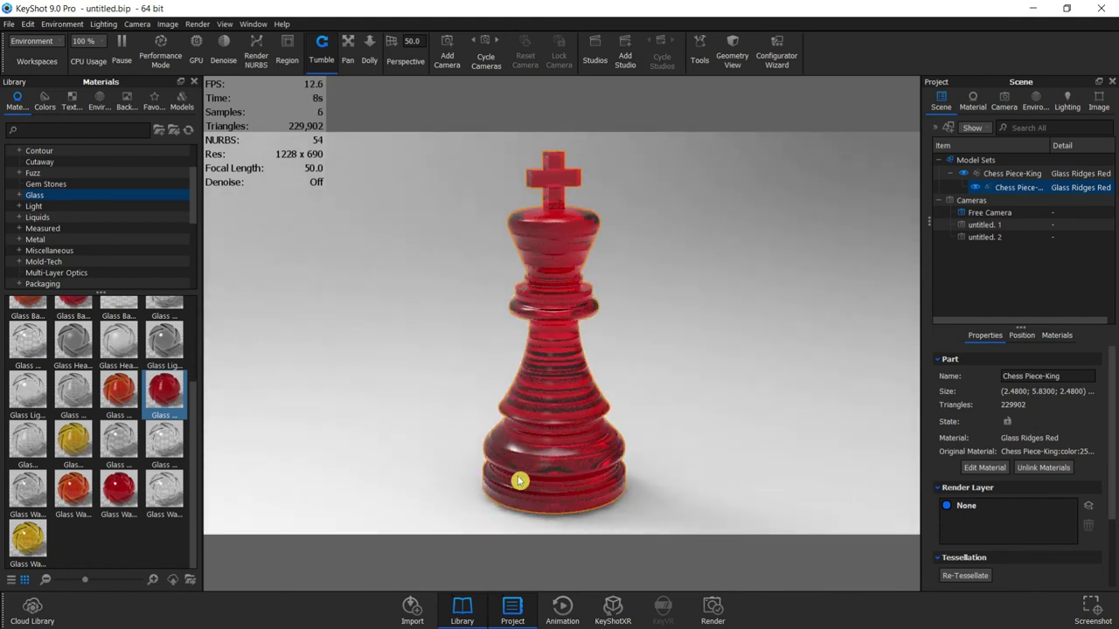
- Name the render output Chess Piece-King and set its folder to Pictures > Keyshot renders
{"action": "left_click", "coordinate": [710, 614]}
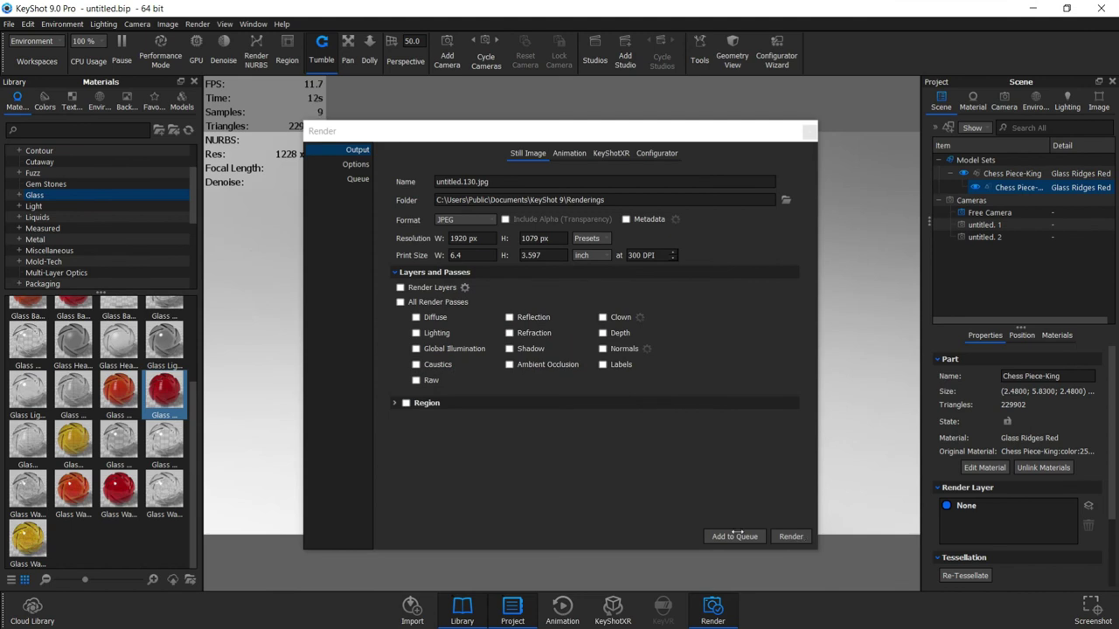
{"action": "left_click", "coordinate": [810, 133]}
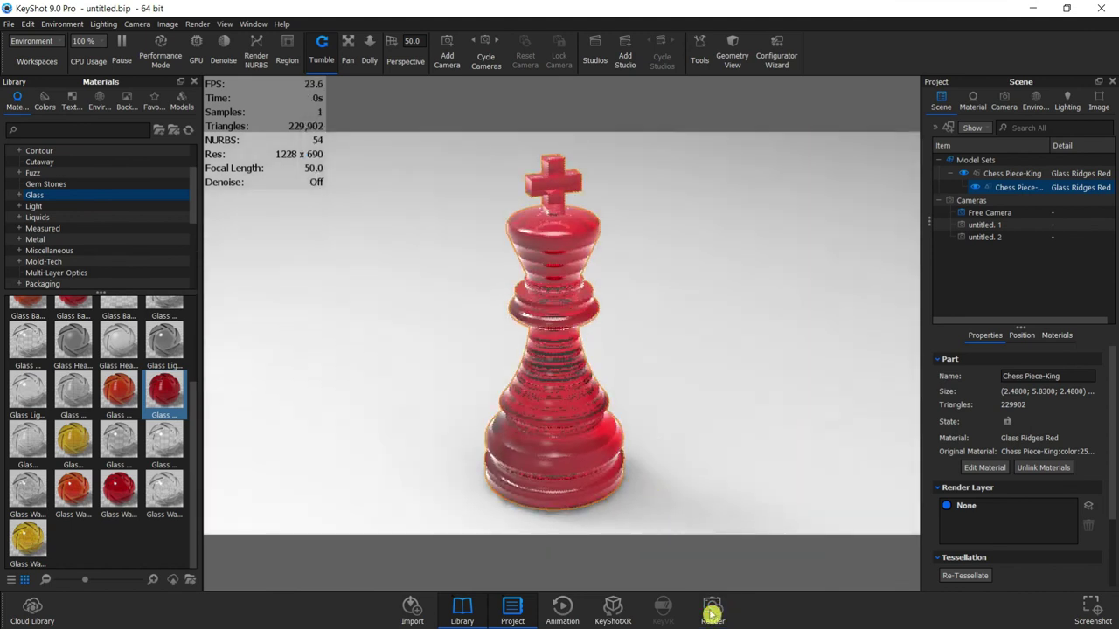
{"action": "left_click_drag", "start_coordinate": [498, 204], "coordinate": [426, 206]}
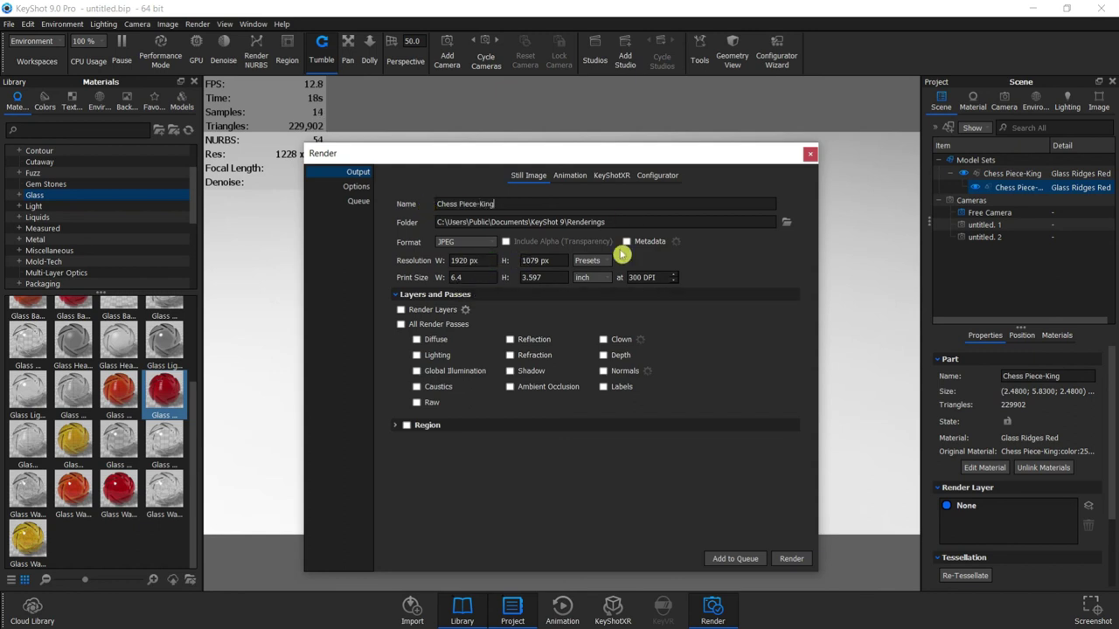
{"action": "left_click", "coordinate": [789, 226]}
{"action": "scroll", "coordinate": [359, 367], "scroll_direction": "down", "scroll_amount": 5}
{"action": "left_click", "coordinate": [362, 382]}
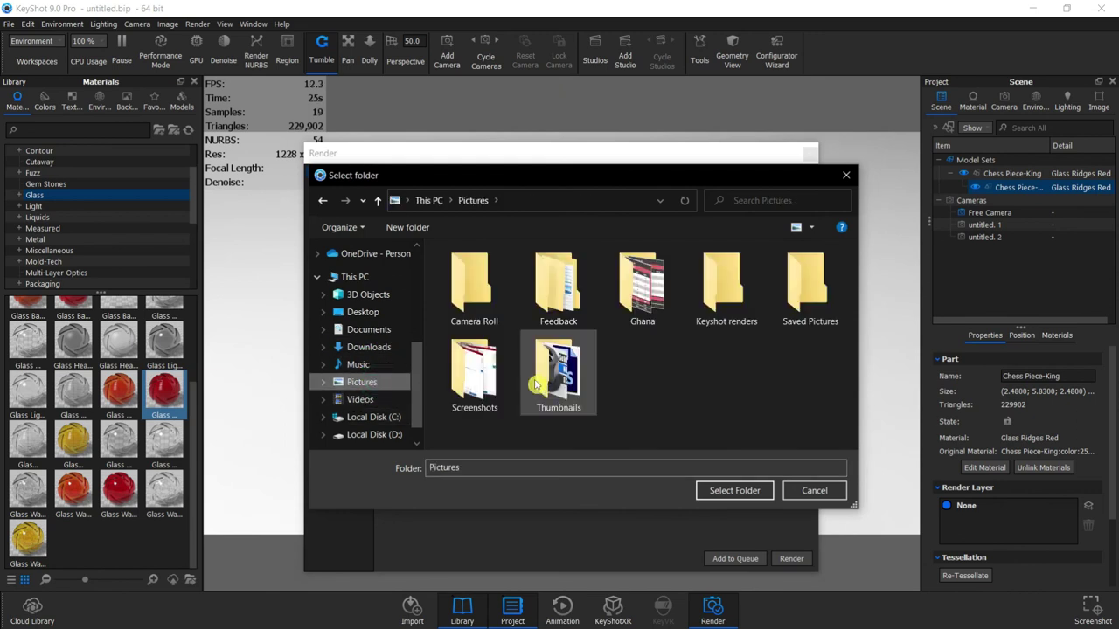
{"action": "left_click", "coordinate": [719, 291]}
{"action": "left_click", "coordinate": [716, 491]}
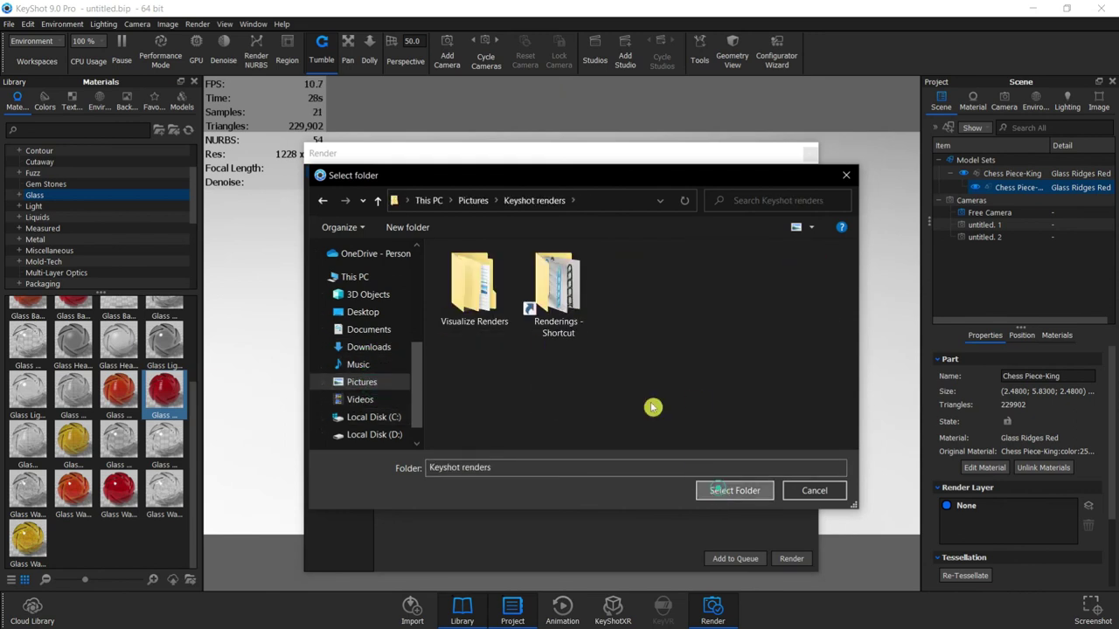
- Keep JPEG format at 1920×1079, review the quality options, and start rendering
{"action": "left_click", "coordinate": [490, 250]}
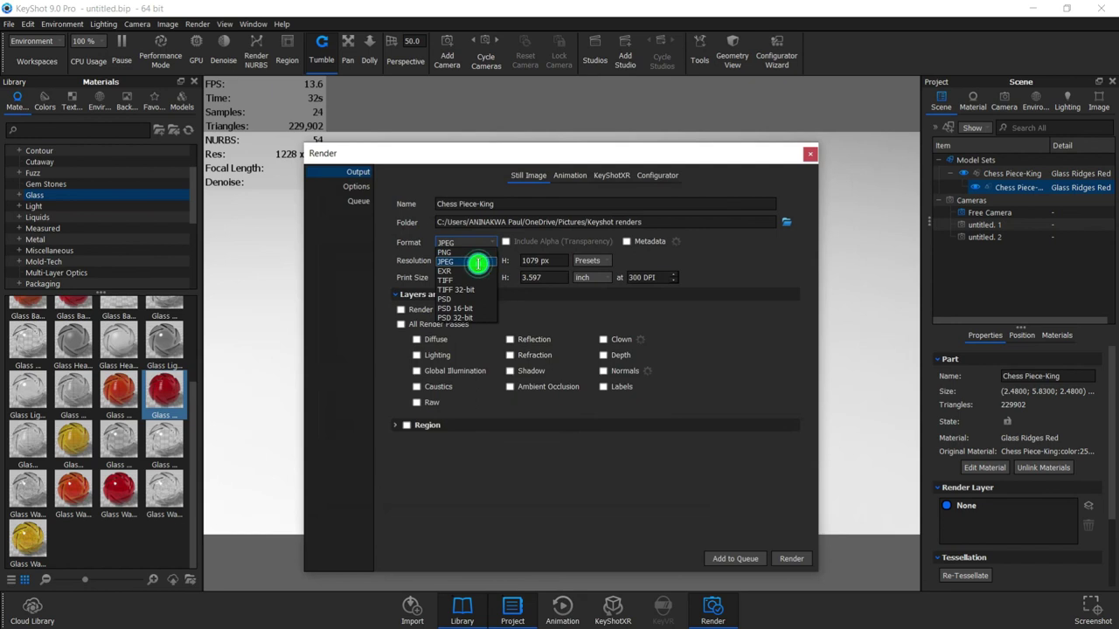
{"action": "left_click", "coordinate": [478, 262]}
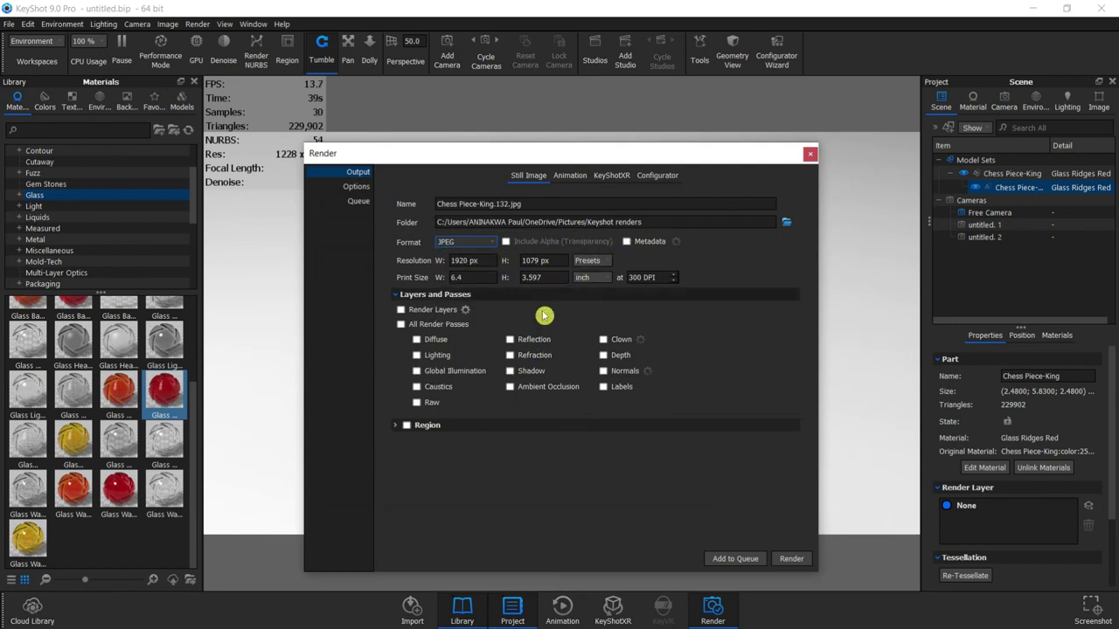
{"action": "left_click", "coordinate": [356, 187]}
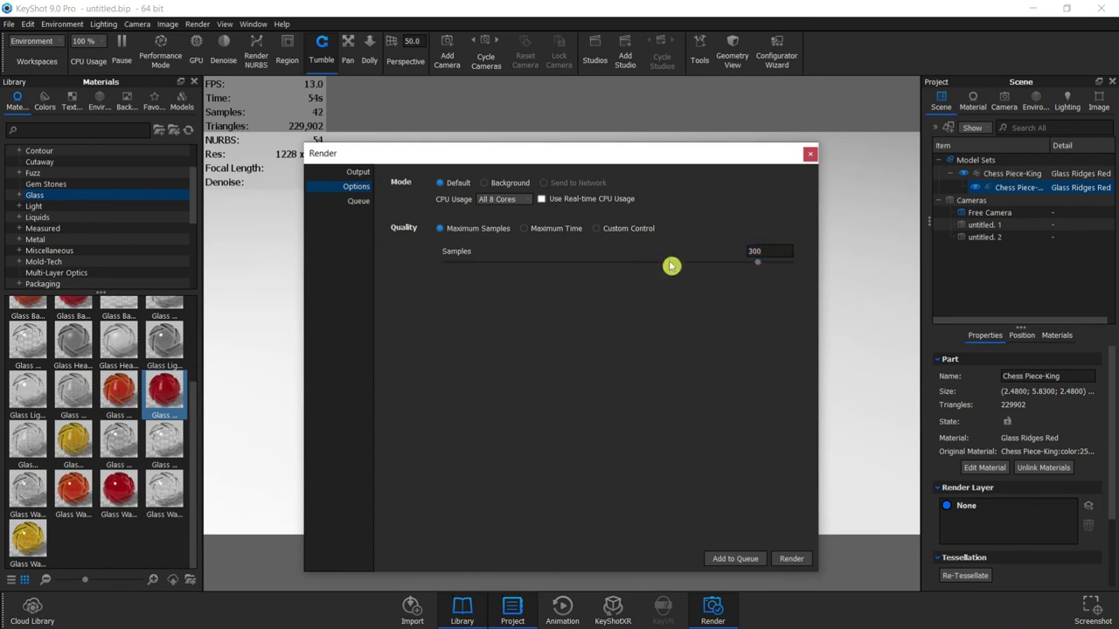
{"action": "left_click", "coordinate": [792, 559]}
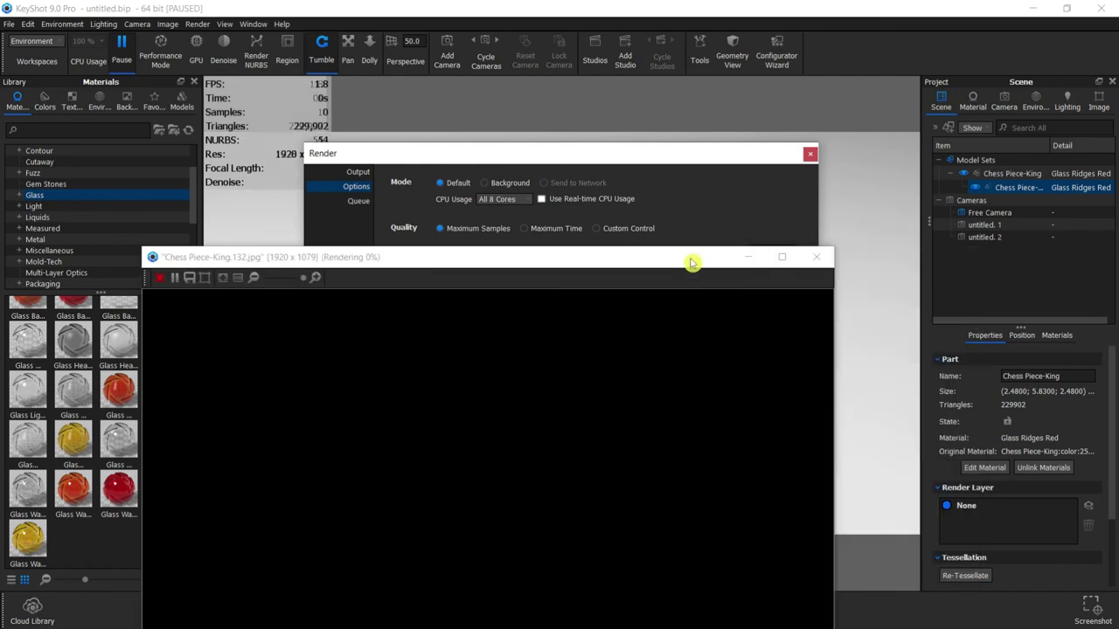
- Maximize the render window and zoom the preview out while the render completes
{"action": "left_click", "coordinate": [791, 117]}
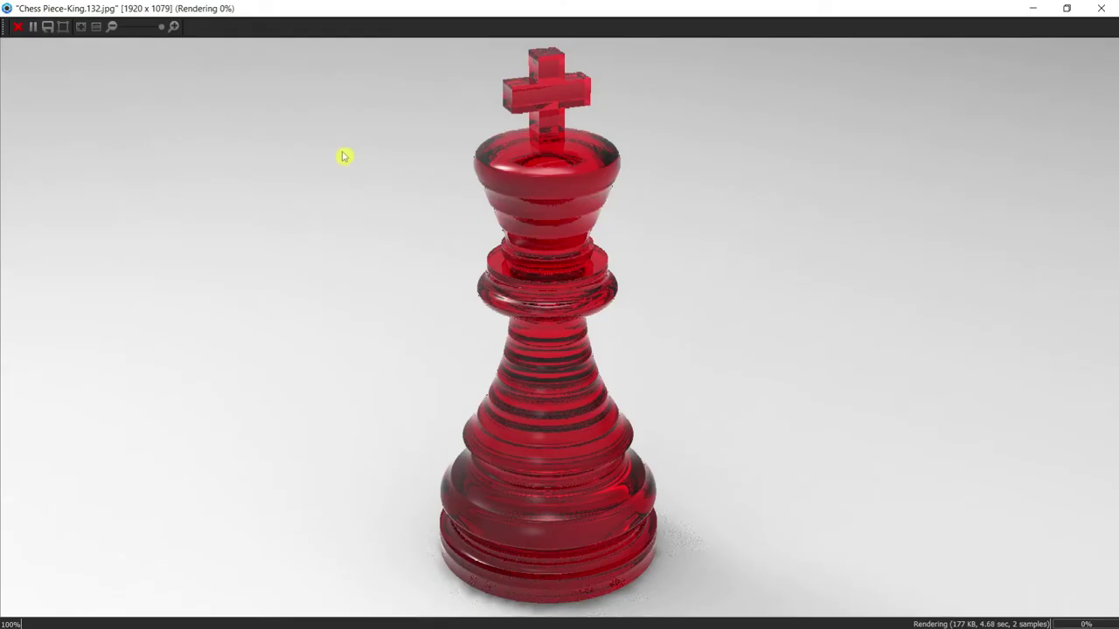
{"action": "left_click", "coordinate": [115, 29]}
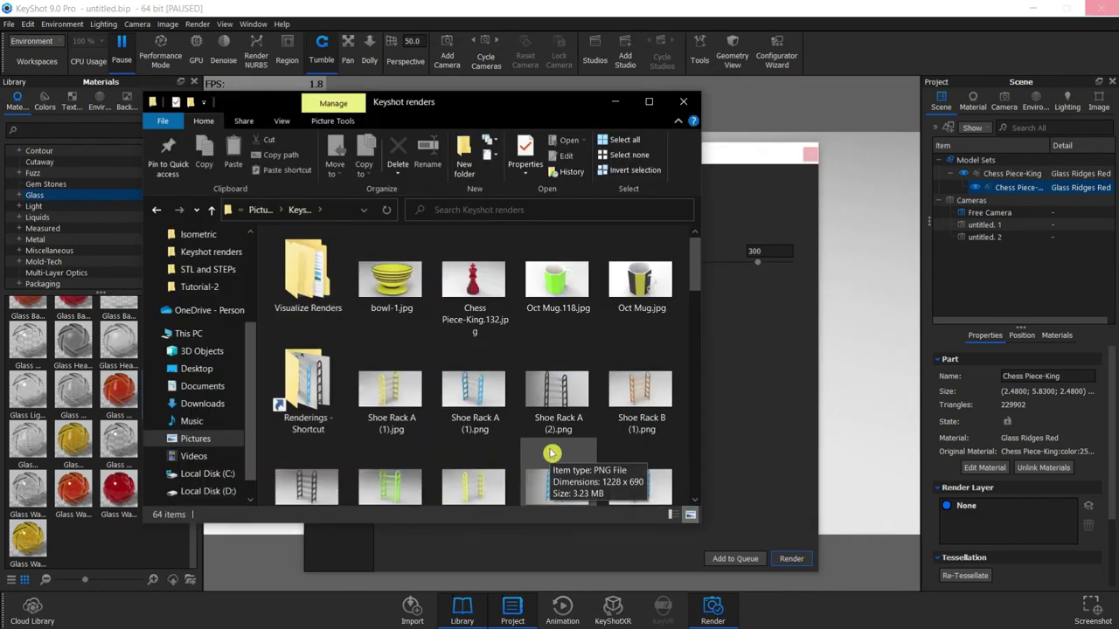
- View Chess Piece-King.132.jpg in the photo viewer, then return to Keyshot renders
{"action": "left_click", "coordinate": [478, 277]}
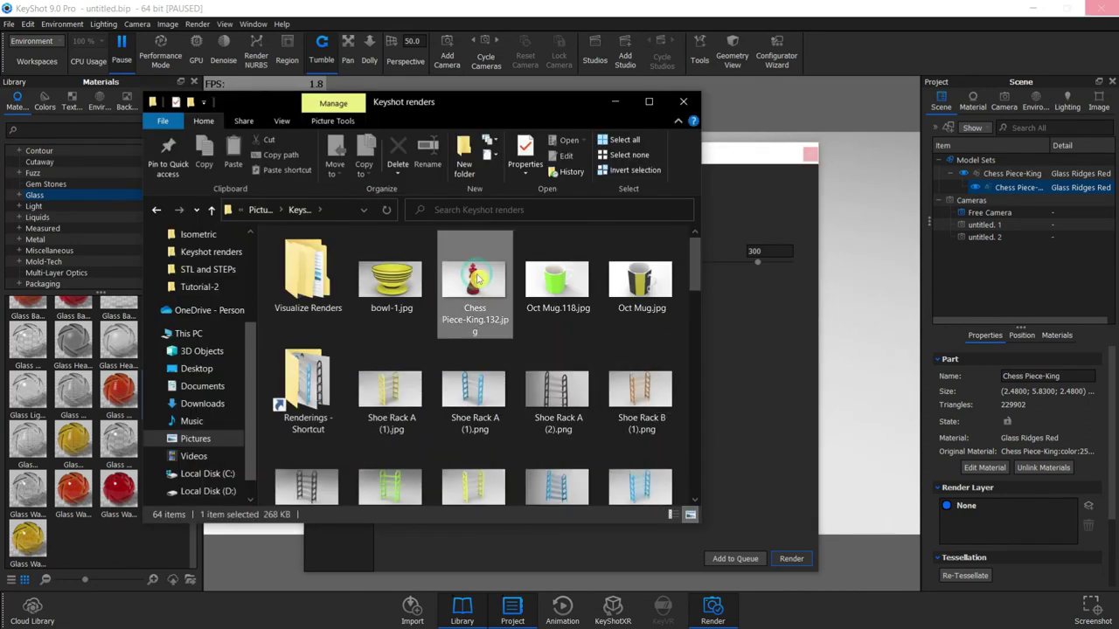
{"action": "double_click", "coordinate": [479, 278]}
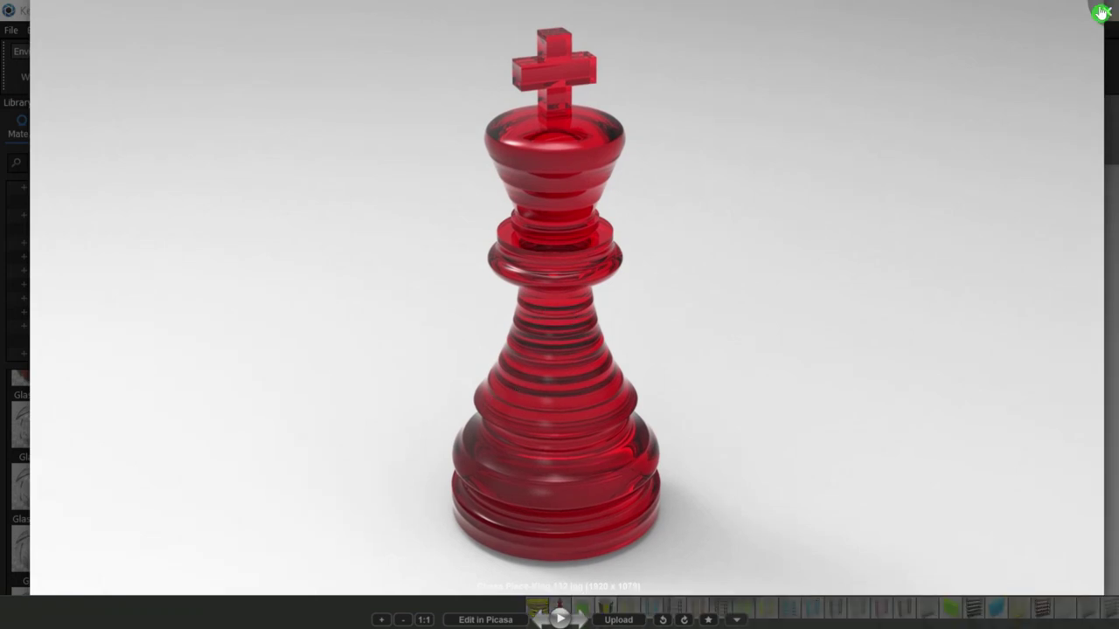
{"action": "key", "text": "Escape"}
{"action": "key", "text": "Return"}
{"action": "key", "text": "BackSpace"}
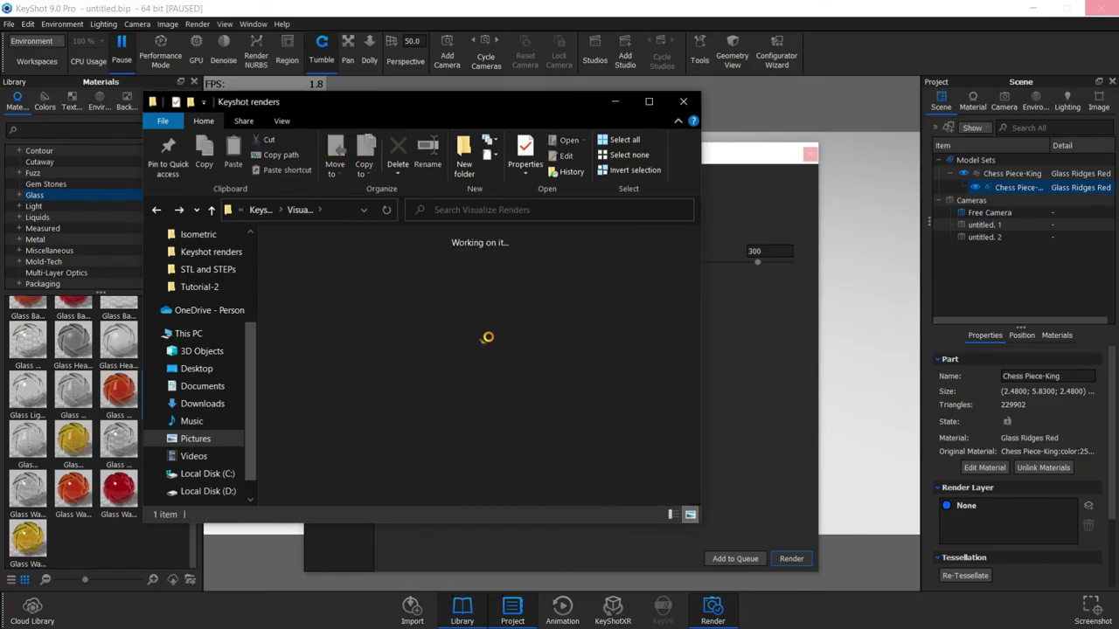
- Open the Renderings folder images and step to the black king screenshot untitled.131.png
{"action": "key", "text": "Down"}
{"action": "key", "text": "Return"}
{"action": "double_click", "coordinate": [312, 297]}
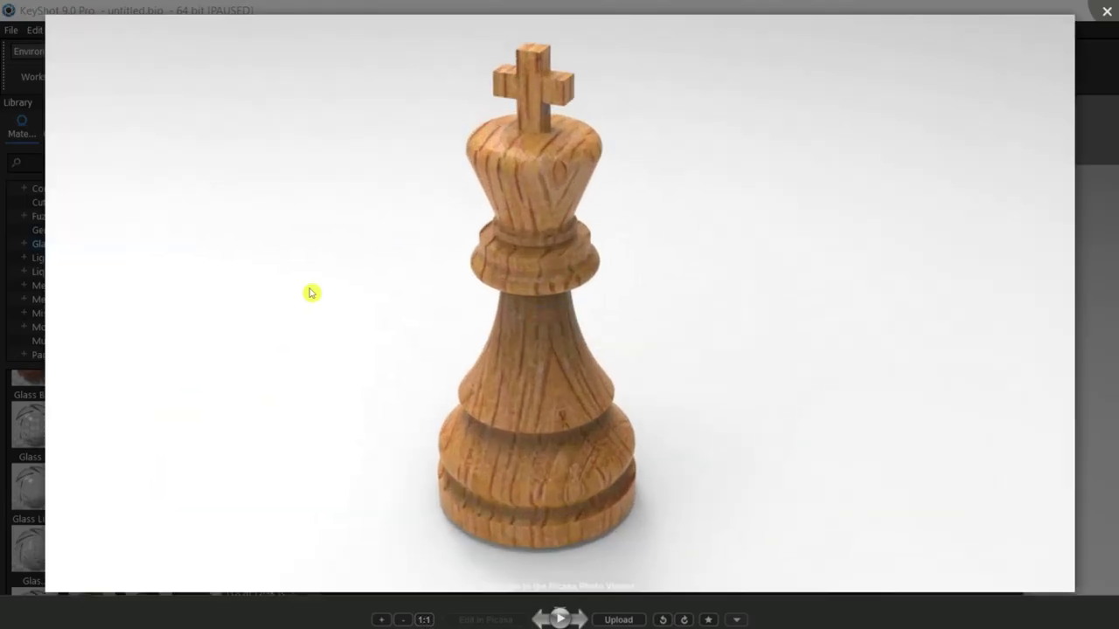
{"action": "key", "text": "Right"}
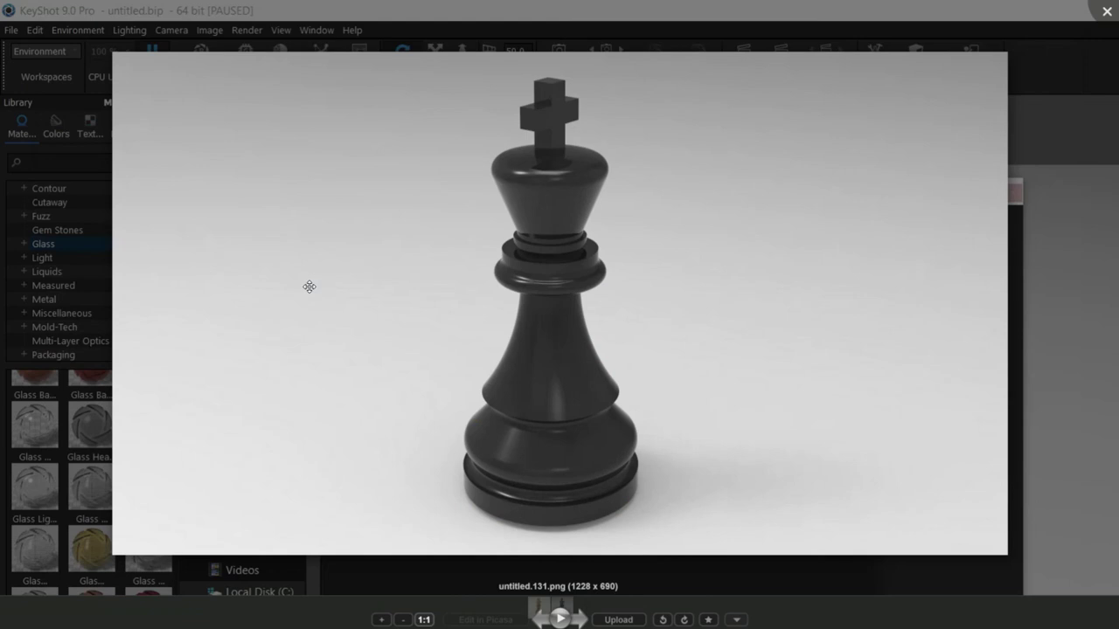
{"action": "scroll", "coordinate": [310, 287], "scroll_direction": "up", "scroll_amount": 1}
{"action": "scroll", "coordinate": [309, 287], "scroll_direction": "up", "scroll_amount": 1}
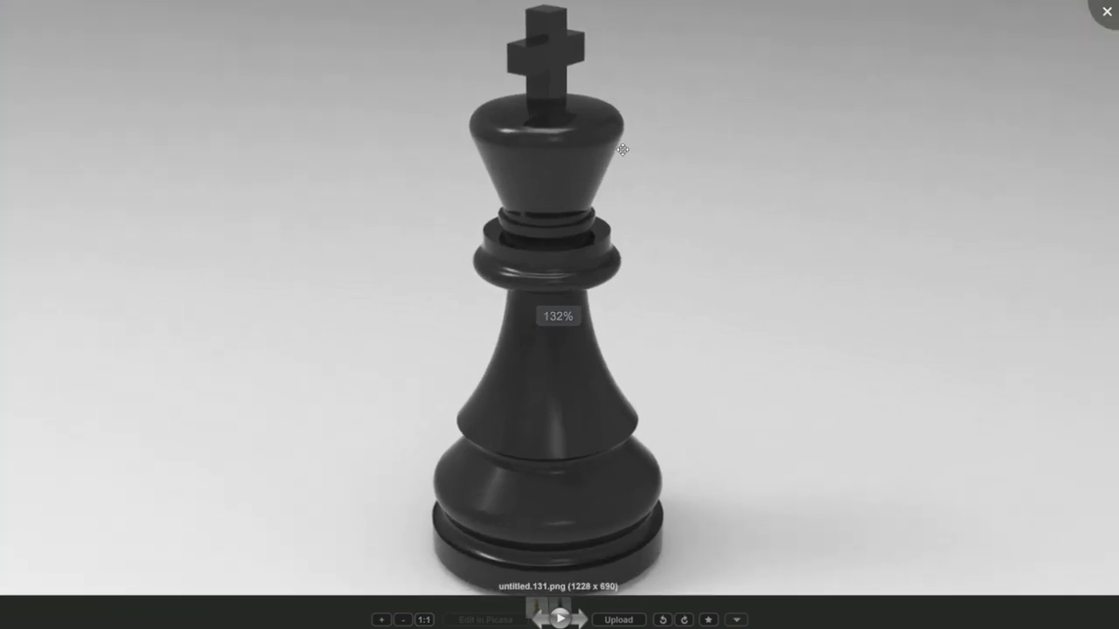
{"action": "left_click", "coordinate": [1110, 12]}
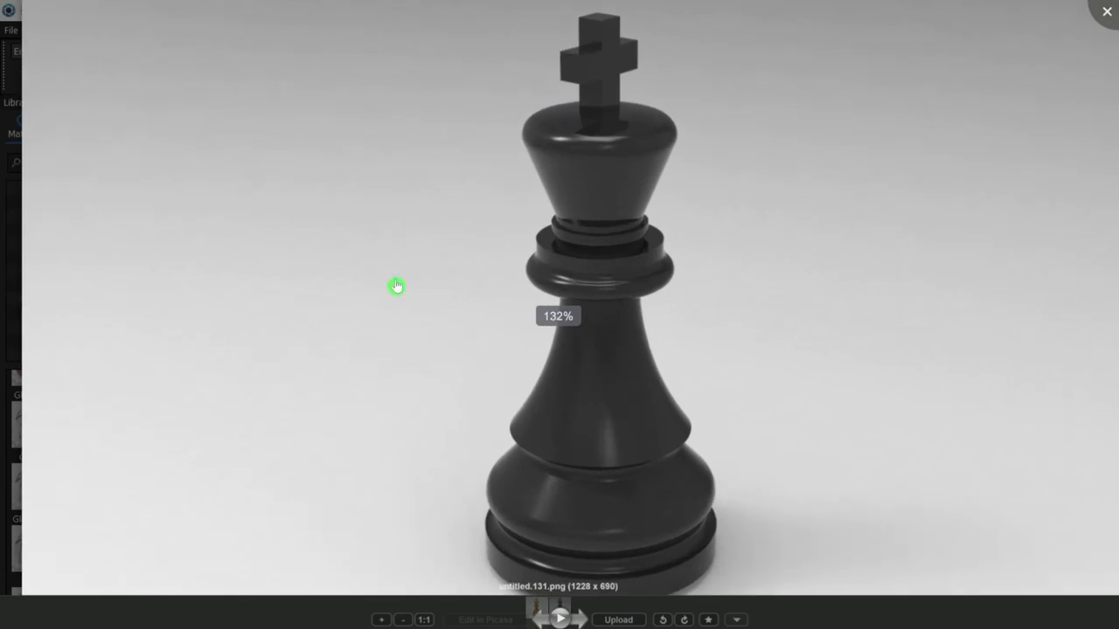